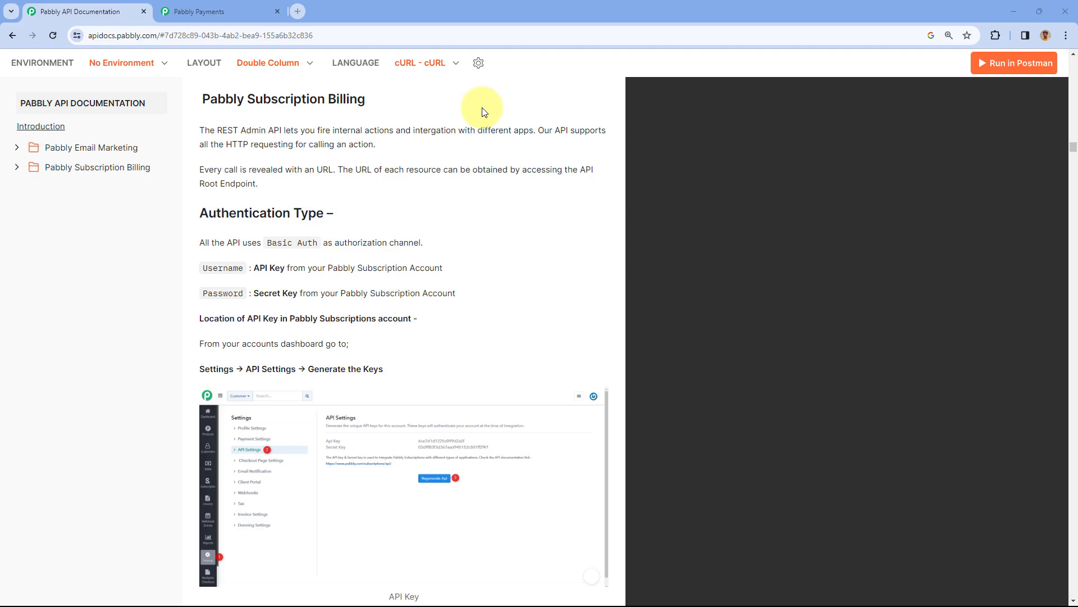
Step: Open postman.com in a new browser tab and sign in with the existing Google account
click(301, 9)
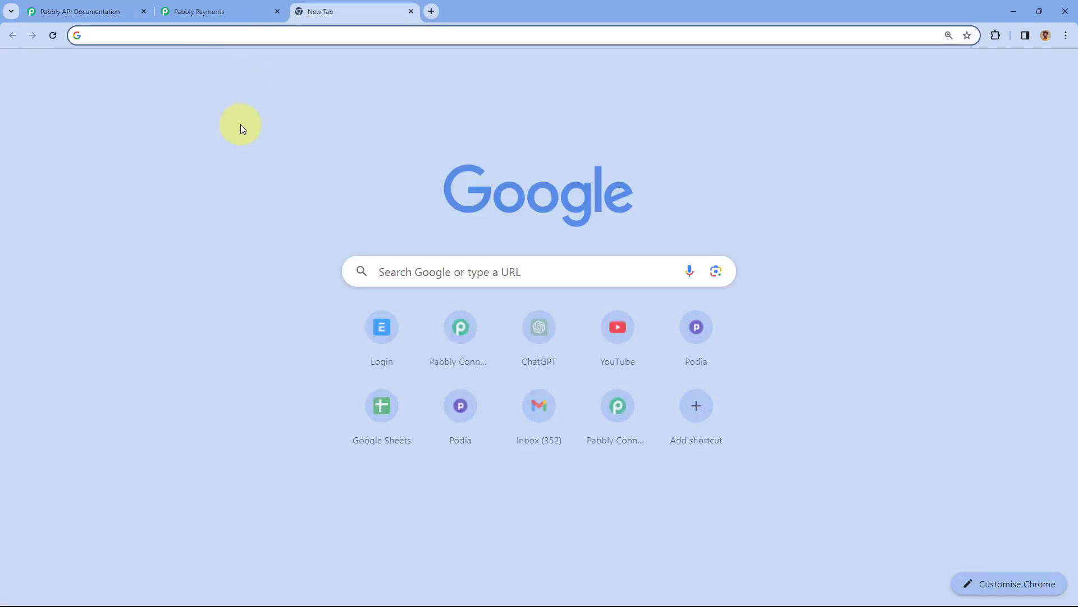
text(post)
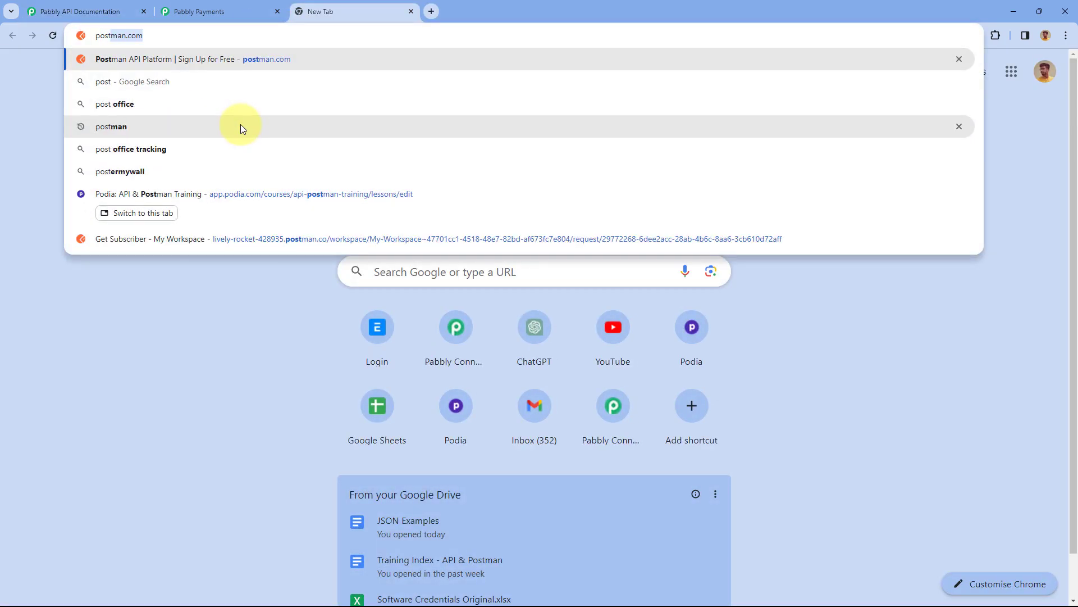
key(Return)
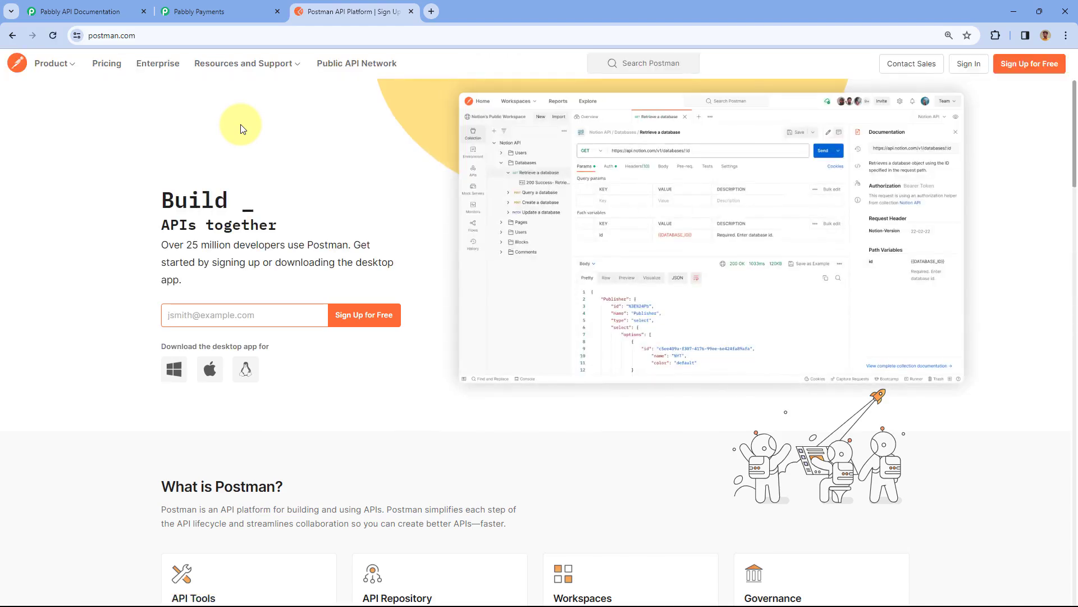
key(ctrl+plus)
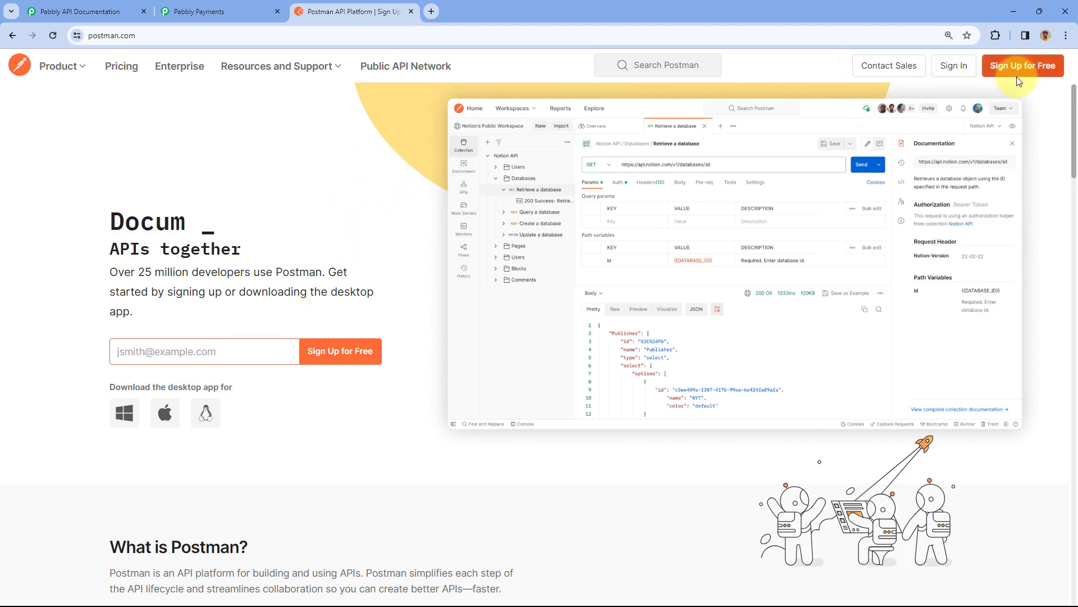
click(949, 74)
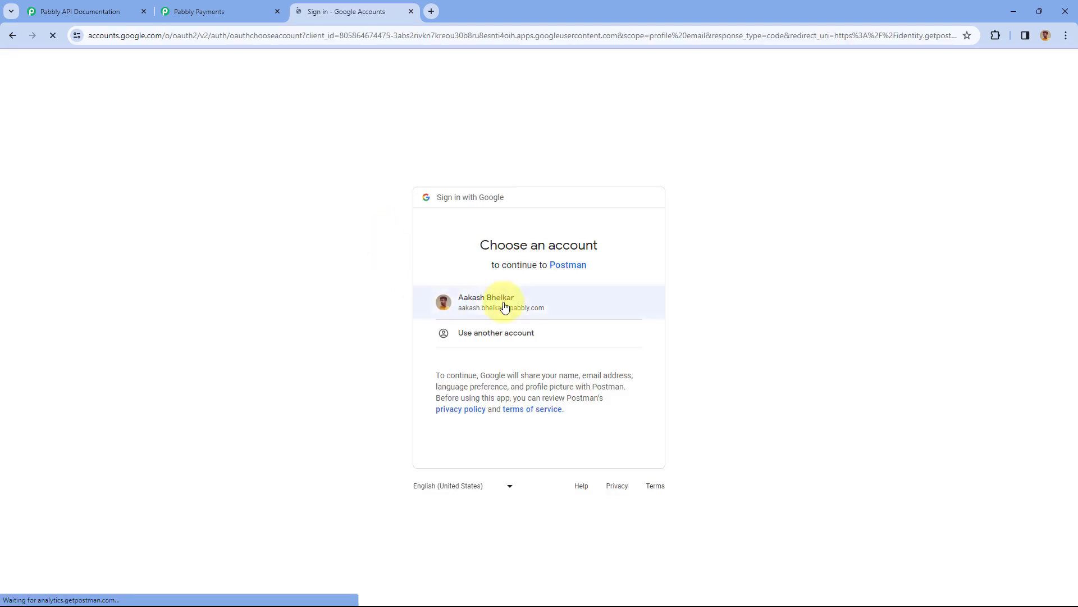
click(503, 306)
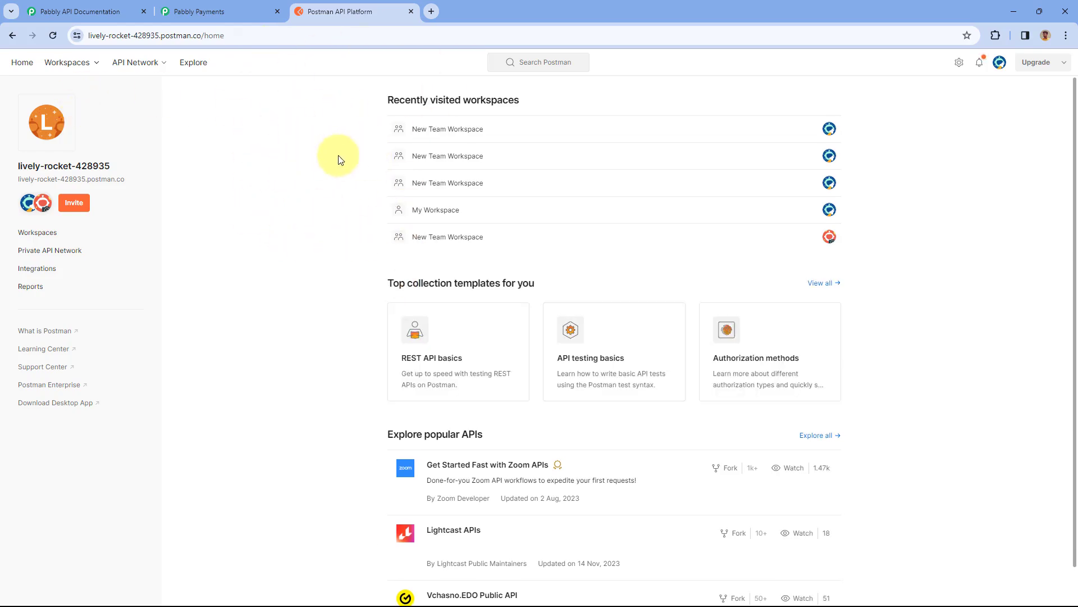
Step: Start creating a new workspace in Postman based on the Blank workspace option
key(ctrl+plus)
key(ctrl+plus)
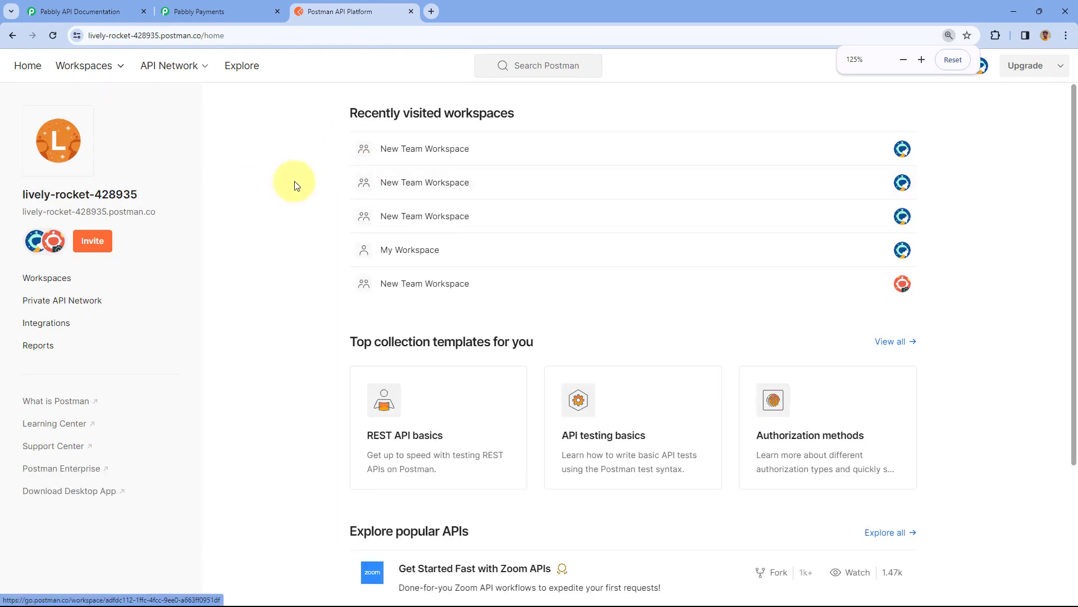
scroll(294, 234, down, 3)
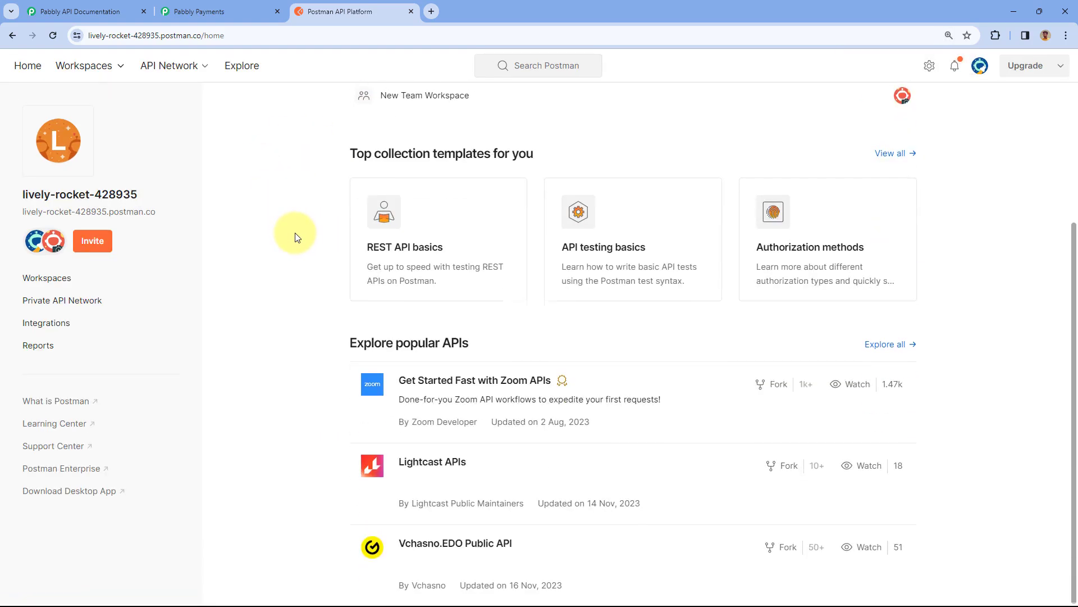
scroll(297, 238, up, 3)
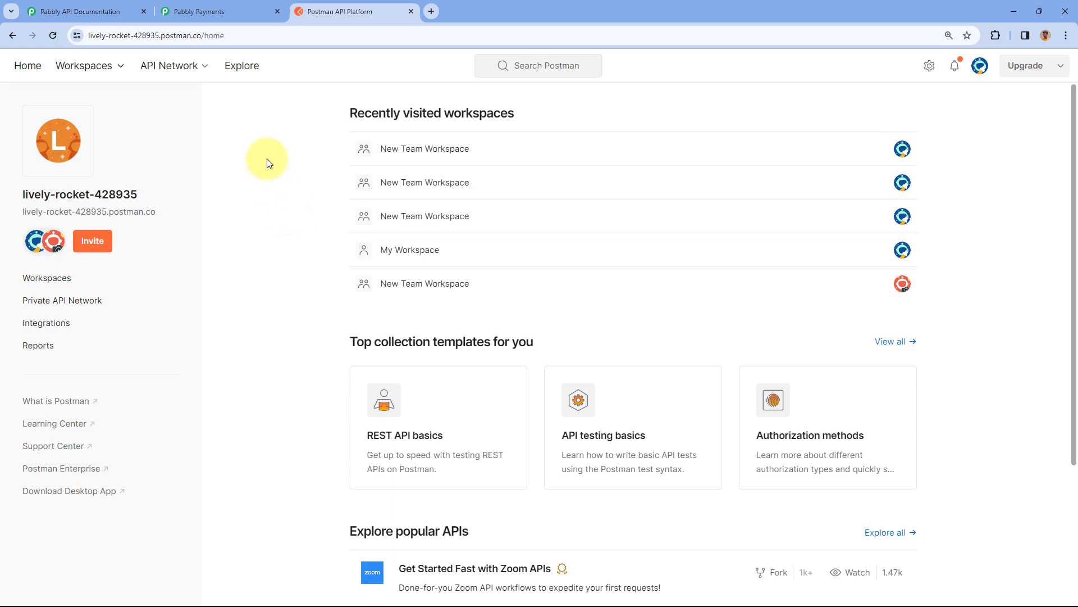
click(117, 68)
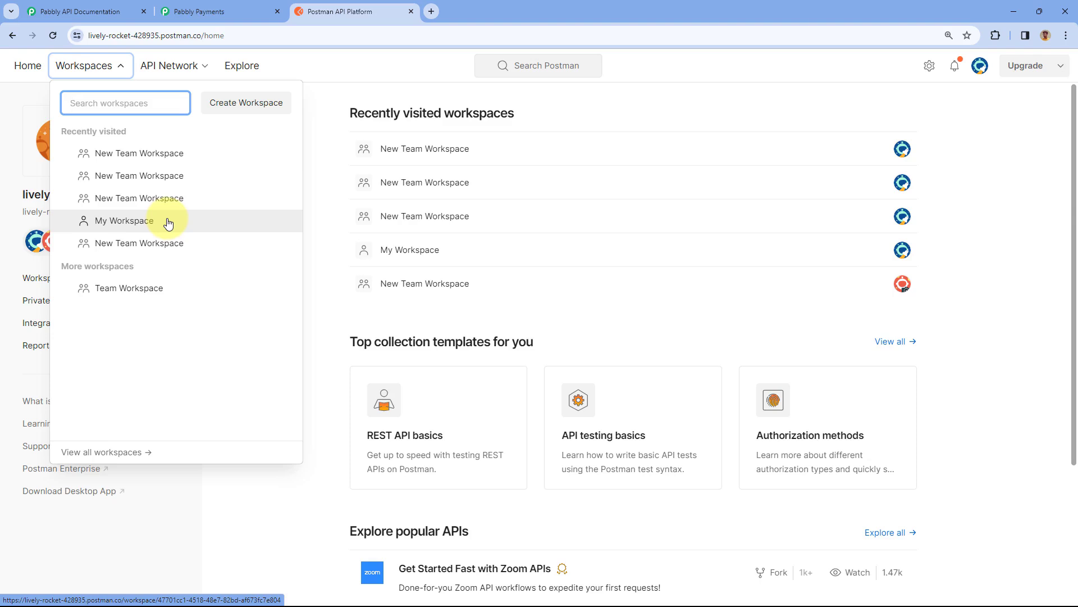
click(248, 105)
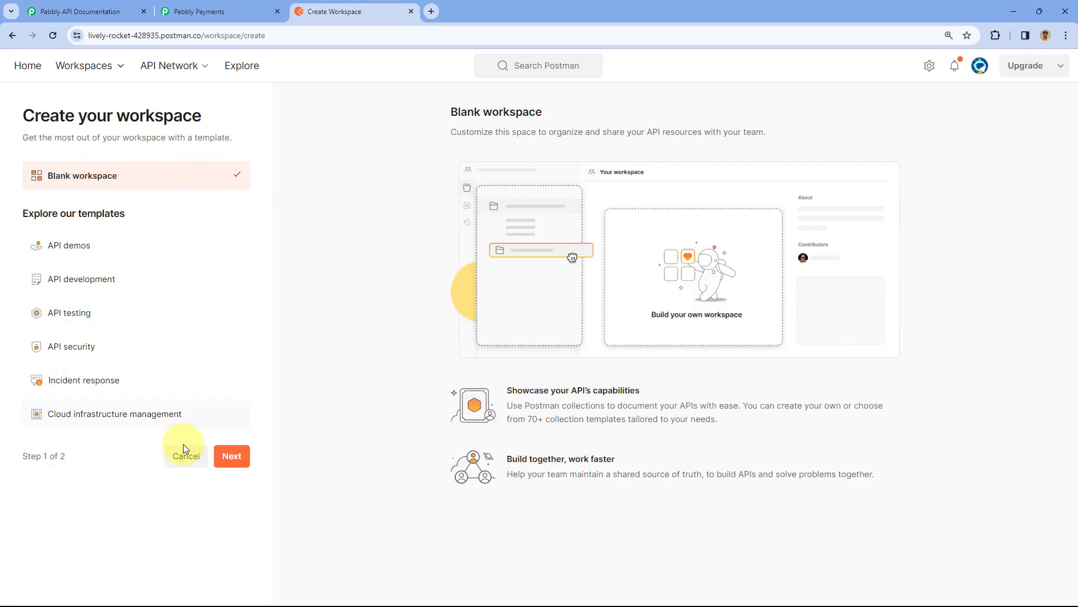
click(228, 455)
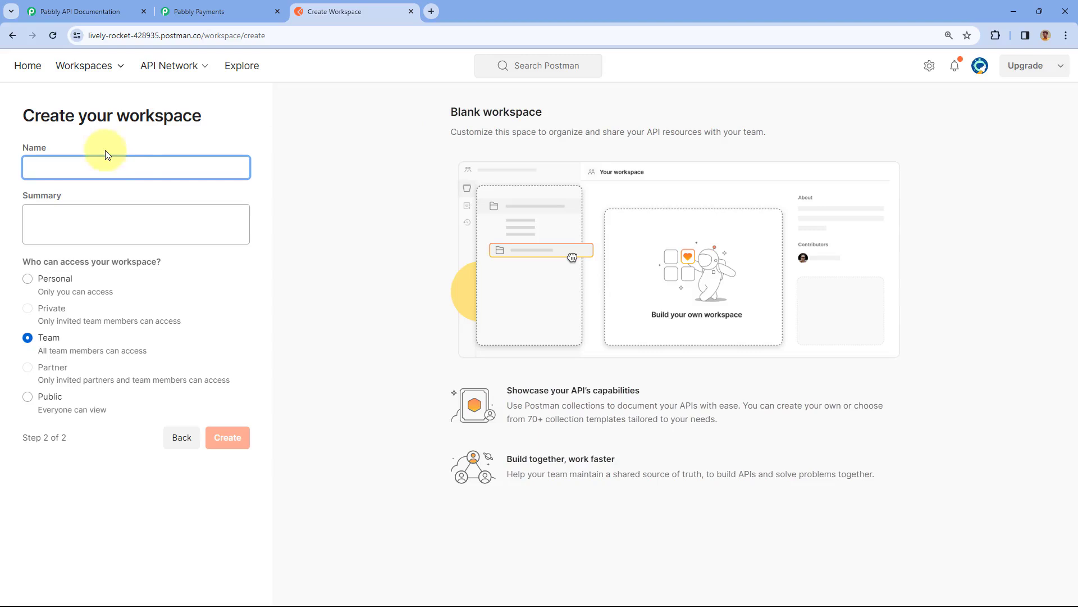
Step: Name the workspace "Training to APIs", set its access to Personal, and create it
click(111, 170)
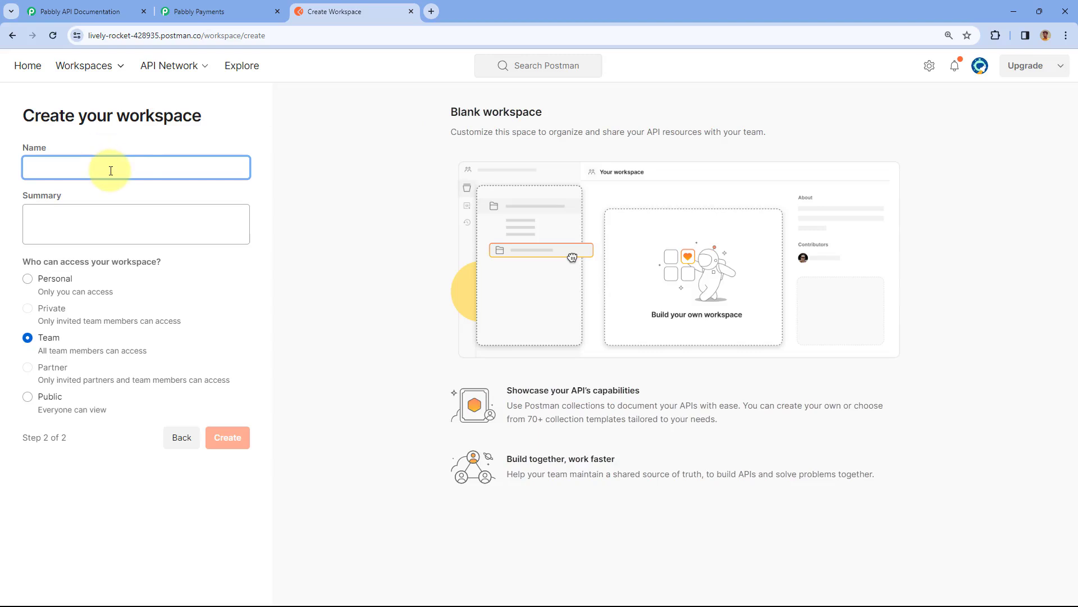
text(Train)
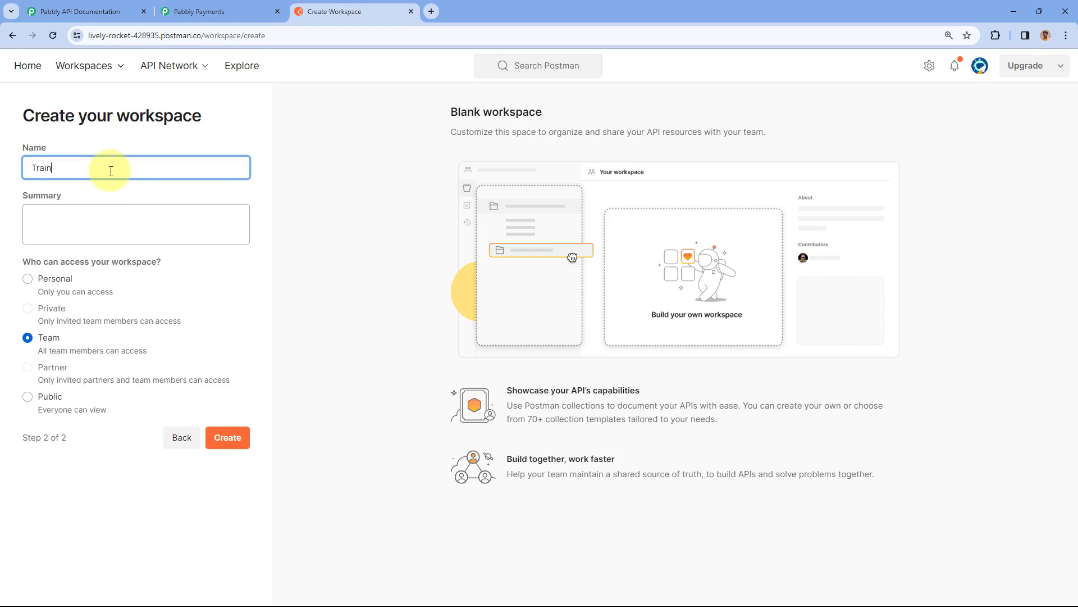
text(ing to APIs)
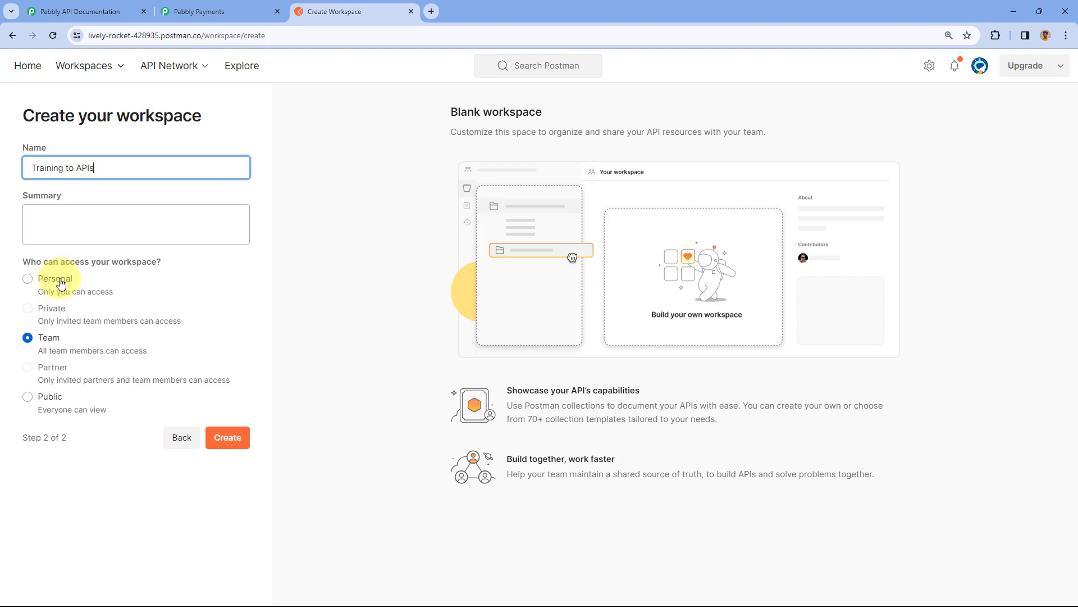
click(29, 279)
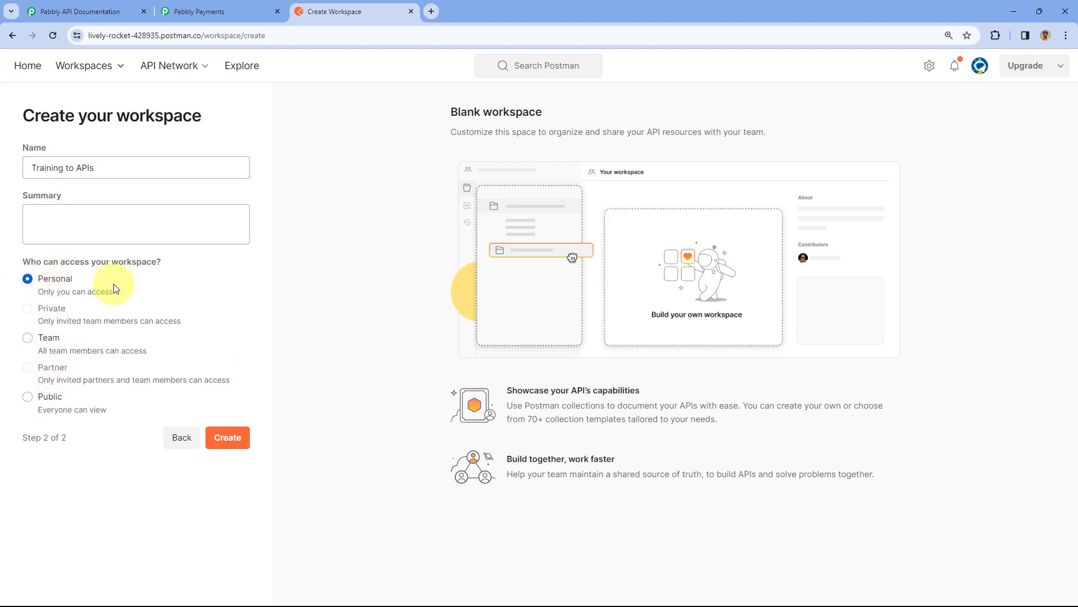
click(233, 440)
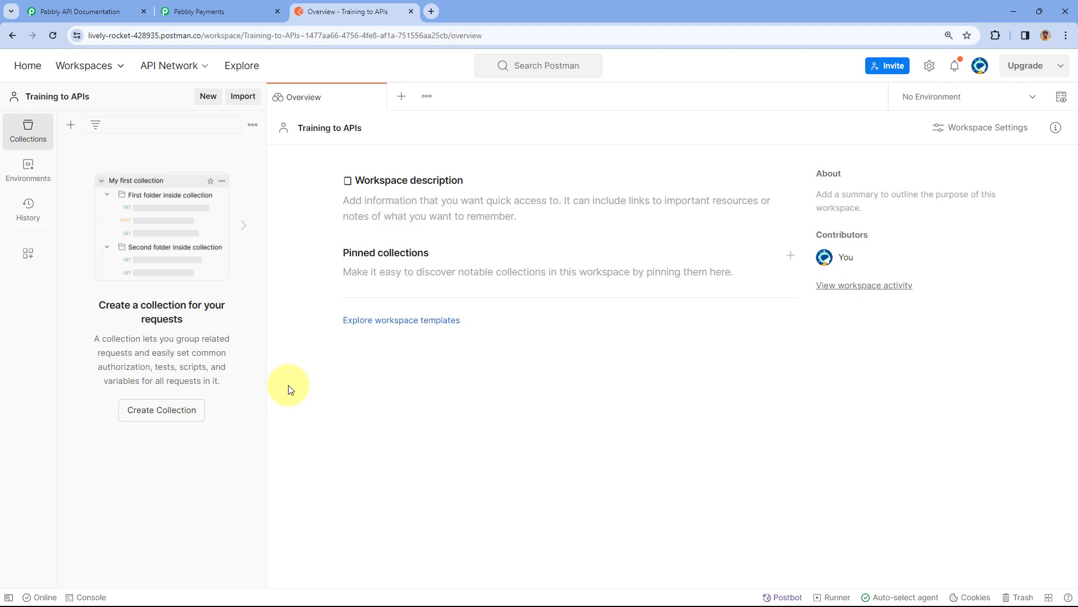
Step: Create a collection in the workspace and name it "Pabbly Subscription Billing"
click(159, 410)
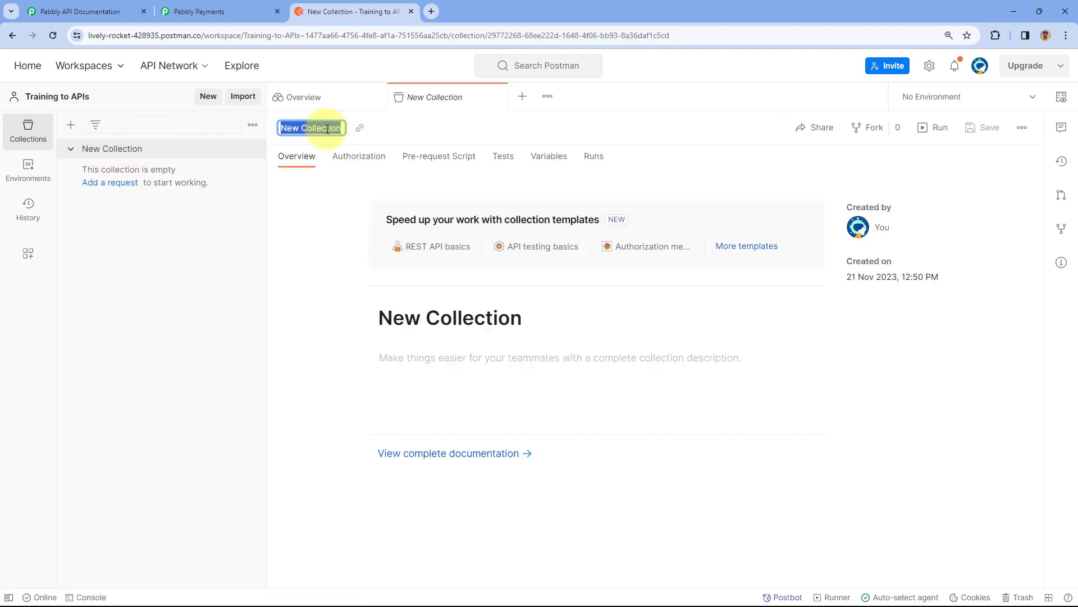
text(Pabbly Subsc)
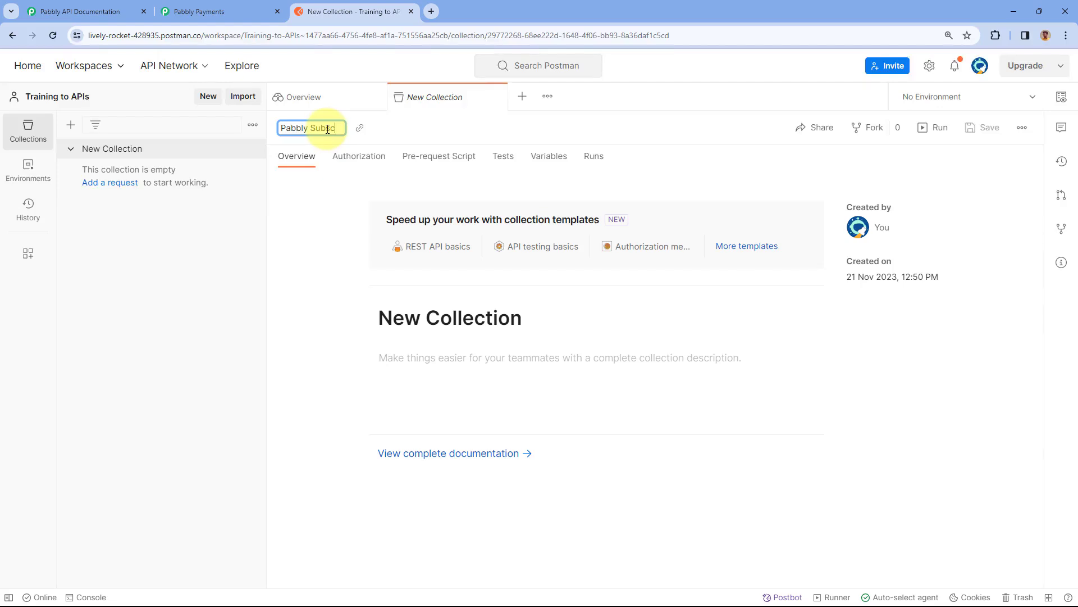
text(ription Billing)
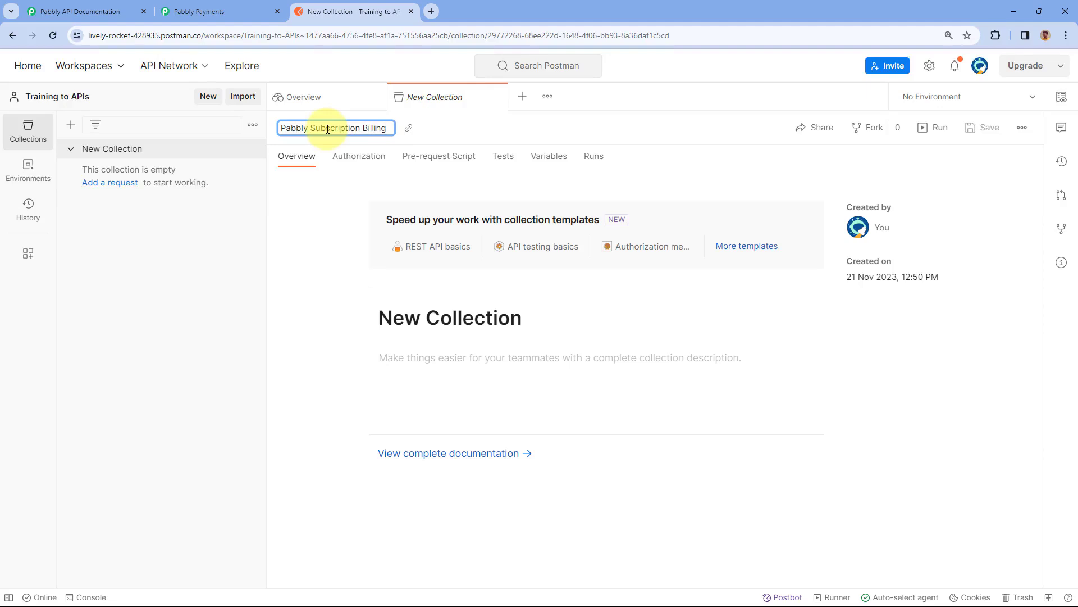
click(447, 128)
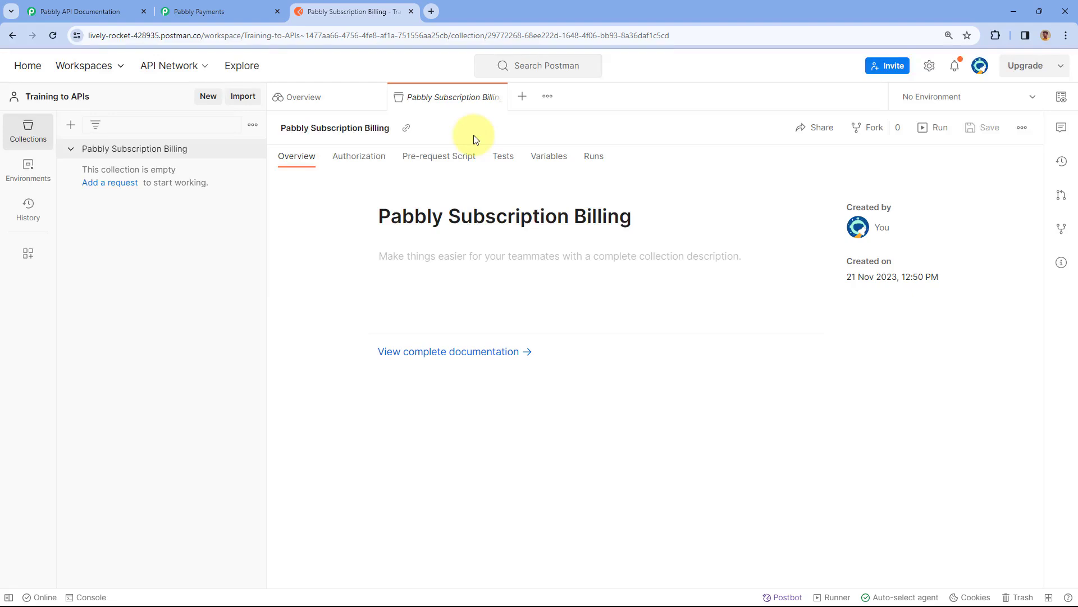
Step: Check the authentication type for Pabbly Subscription Billing in the Pabbly API documentation
click(60, 11)
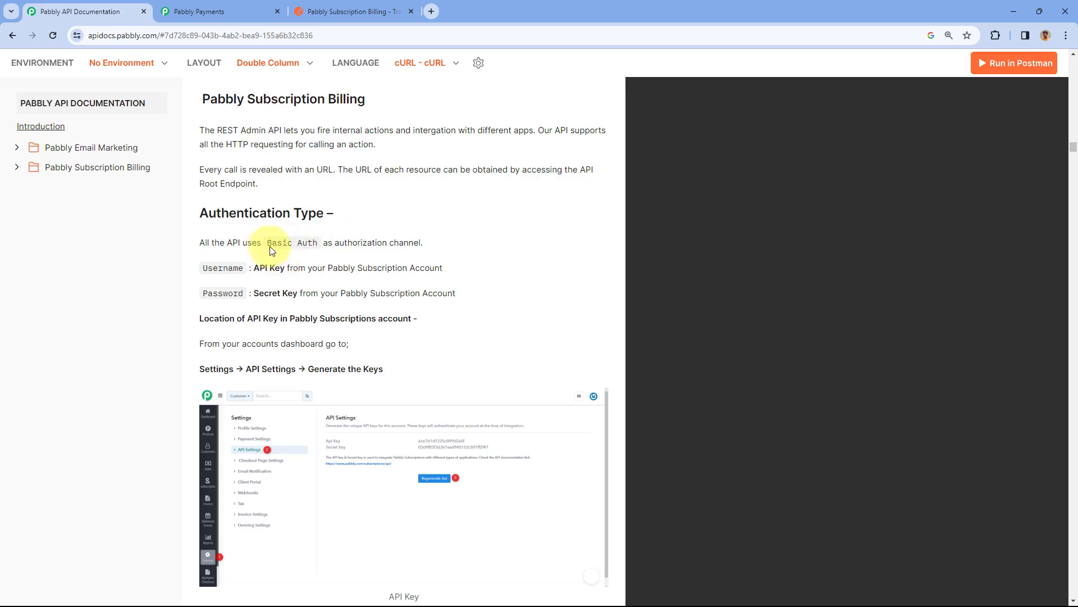
mouse_move(267, 243)
mouse_down()
mouse_move(312, 241)
mouse_move(267, 243)
mouse_up()
click(360, 240)
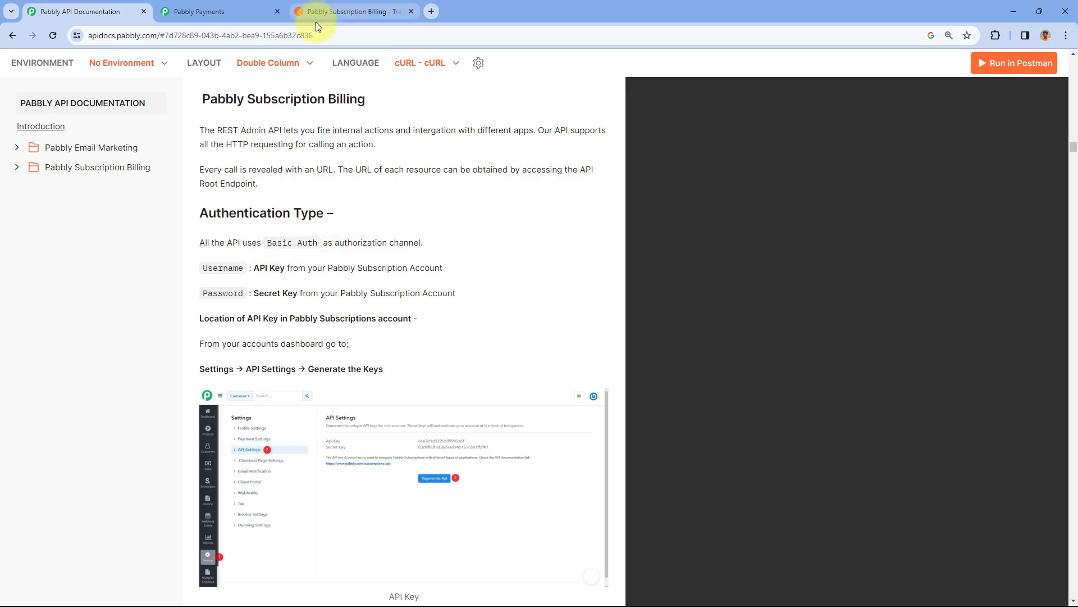
Step: Switch back to Postman and set the Pabbly Subscription Billing collection's authorization type to Basic Auth, as the API documentation specifies
click(326, 10)
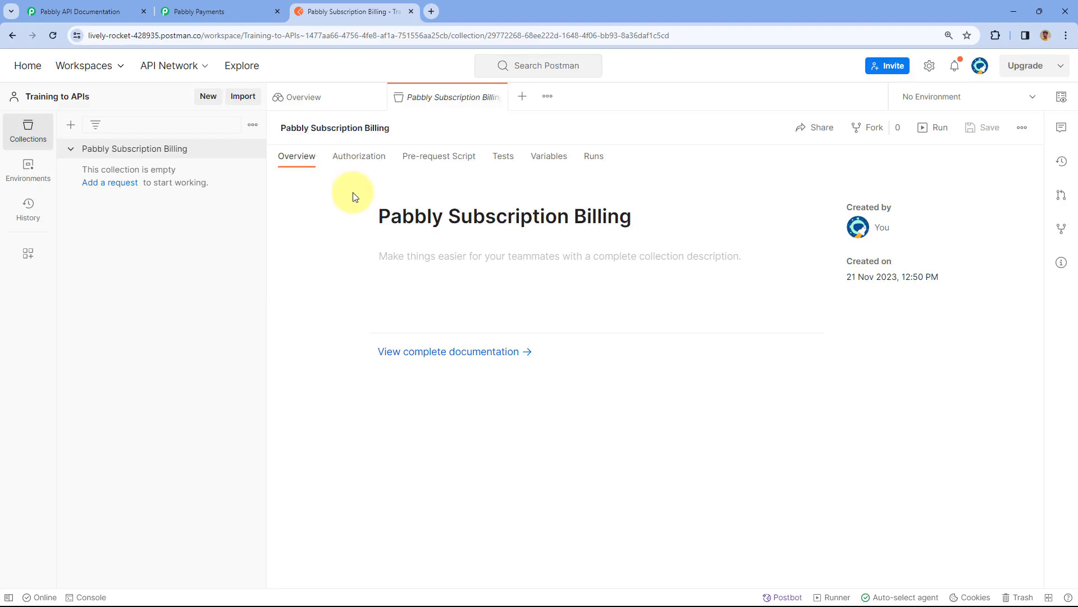
mouse_move(192, 160)
click(347, 160)
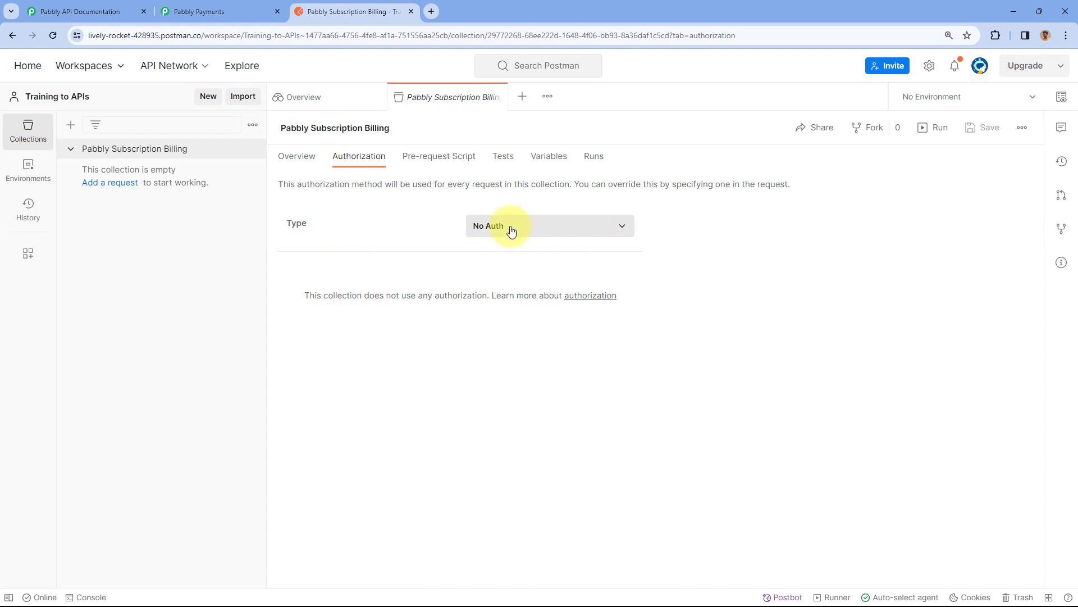
click(616, 236)
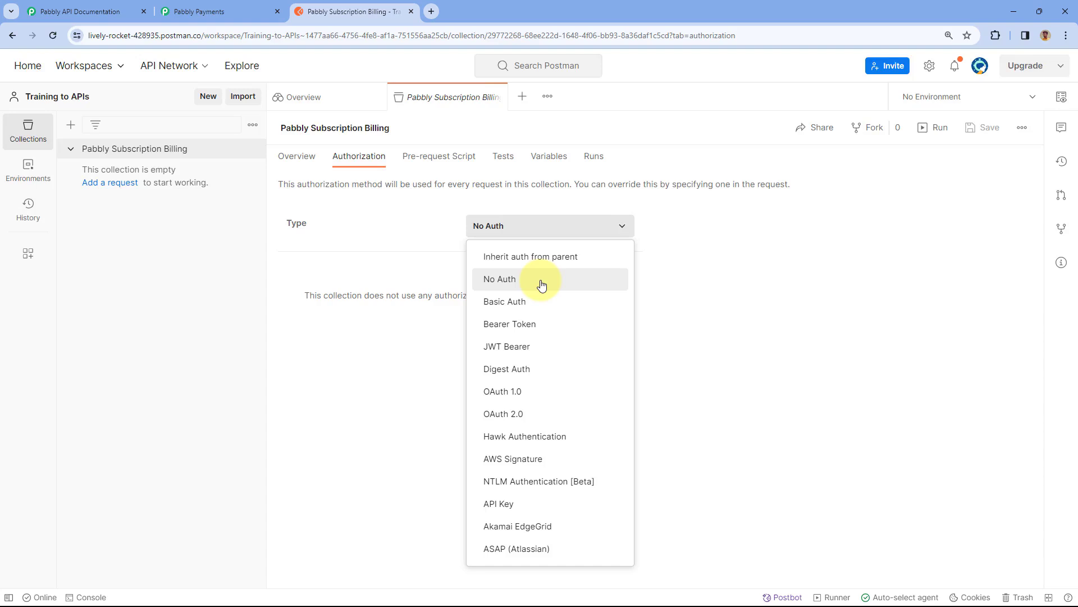
click(102, 7)
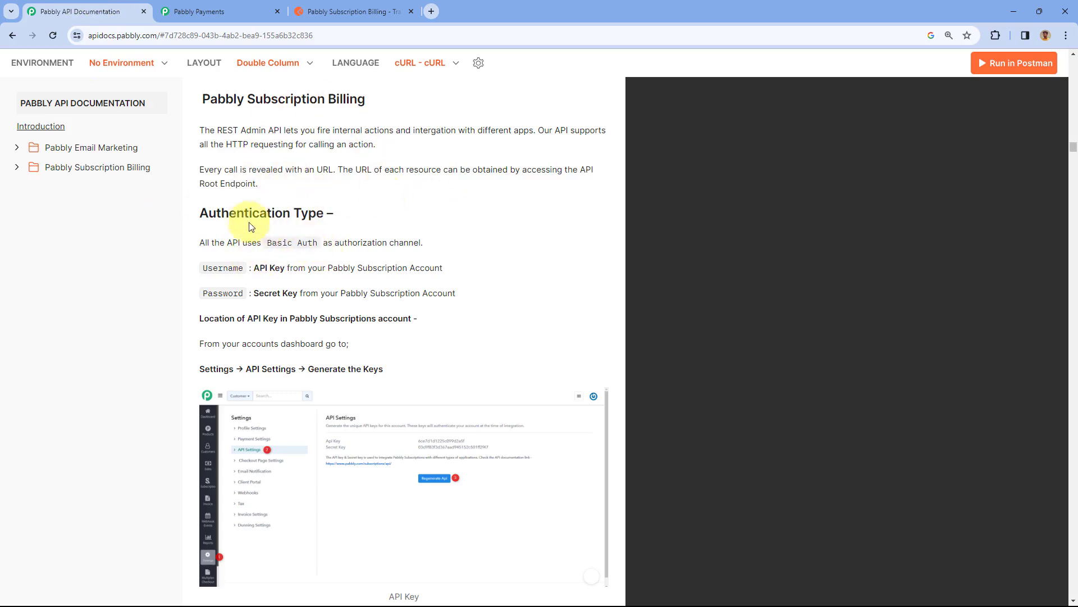
click(359, 6)
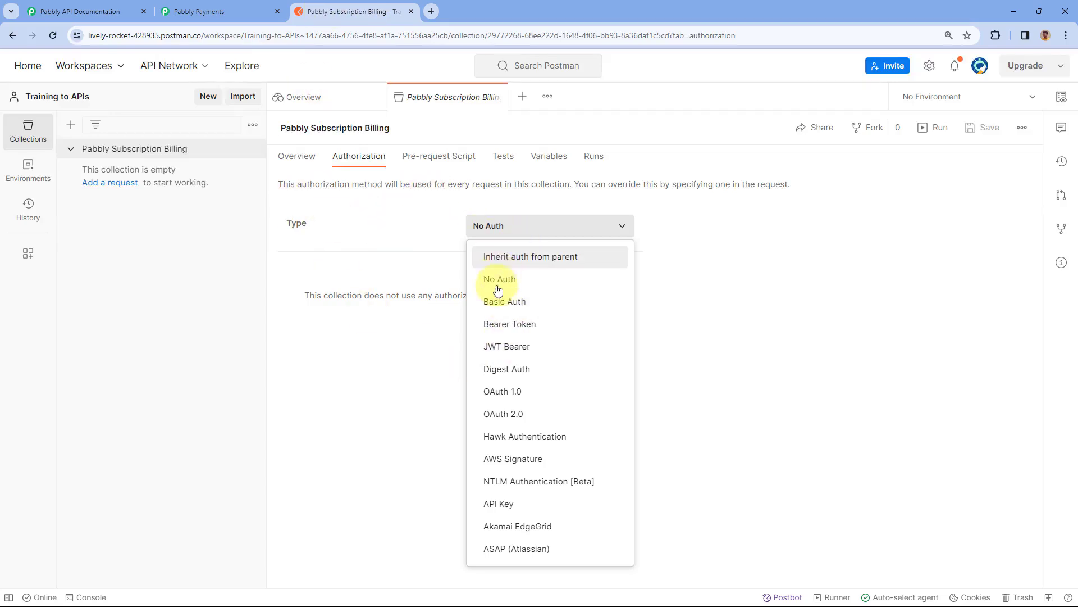
click(538, 306)
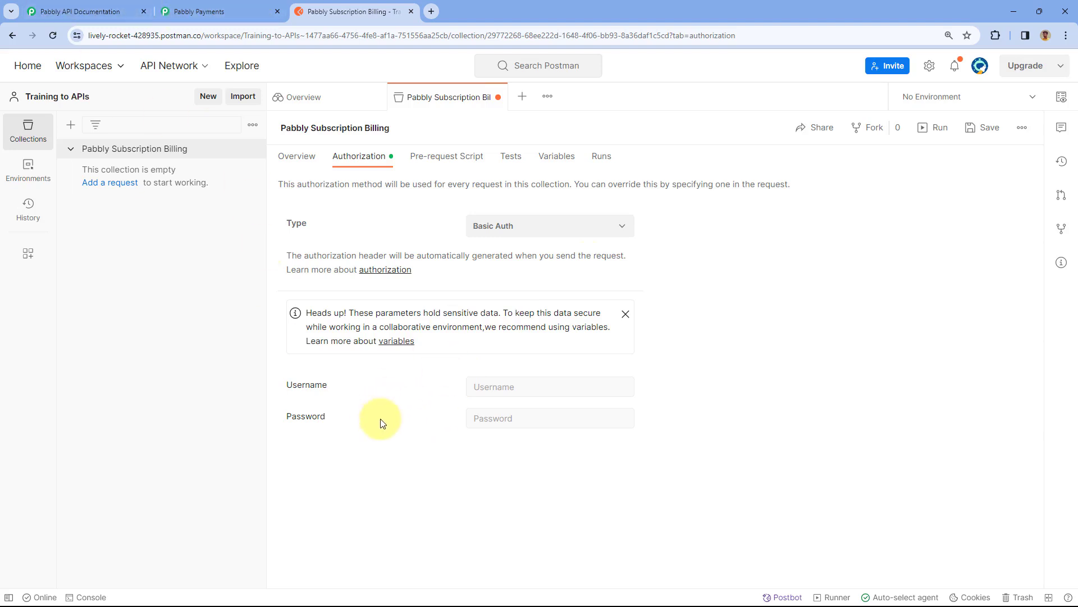
Step: Read in the Pabbly API documentation which credentials serve as username and password and where to find them
click(84, 11)
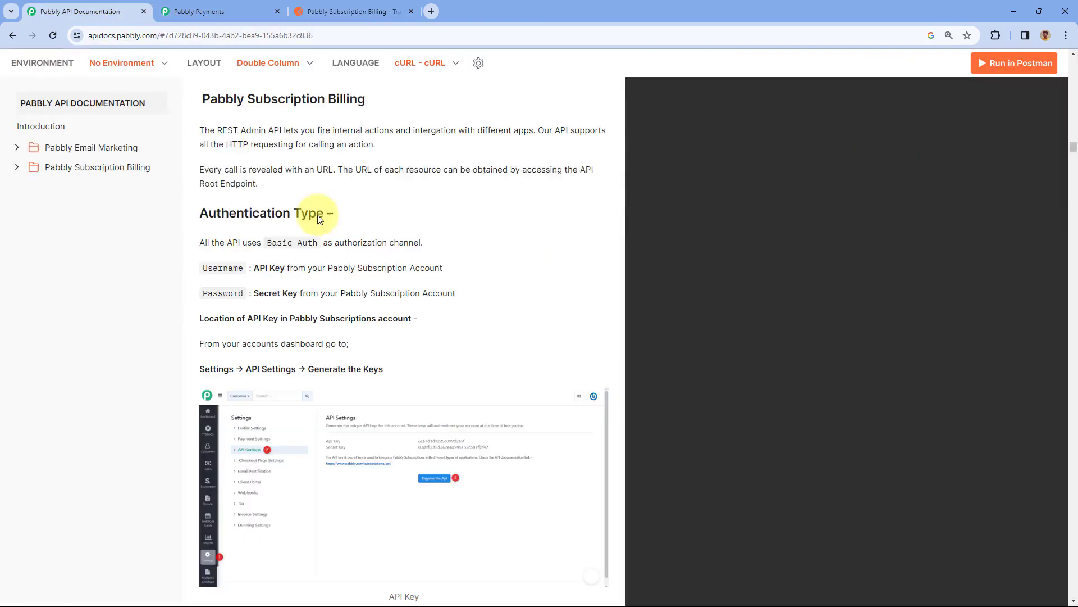
scroll(452, 323, down, 1)
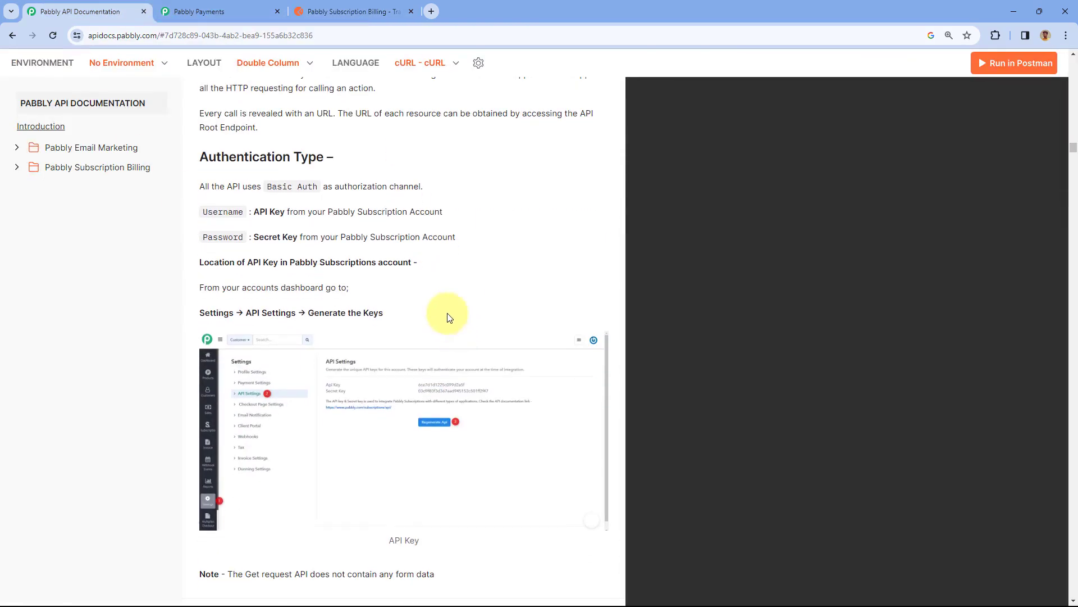
scroll(386, 193, down, 1)
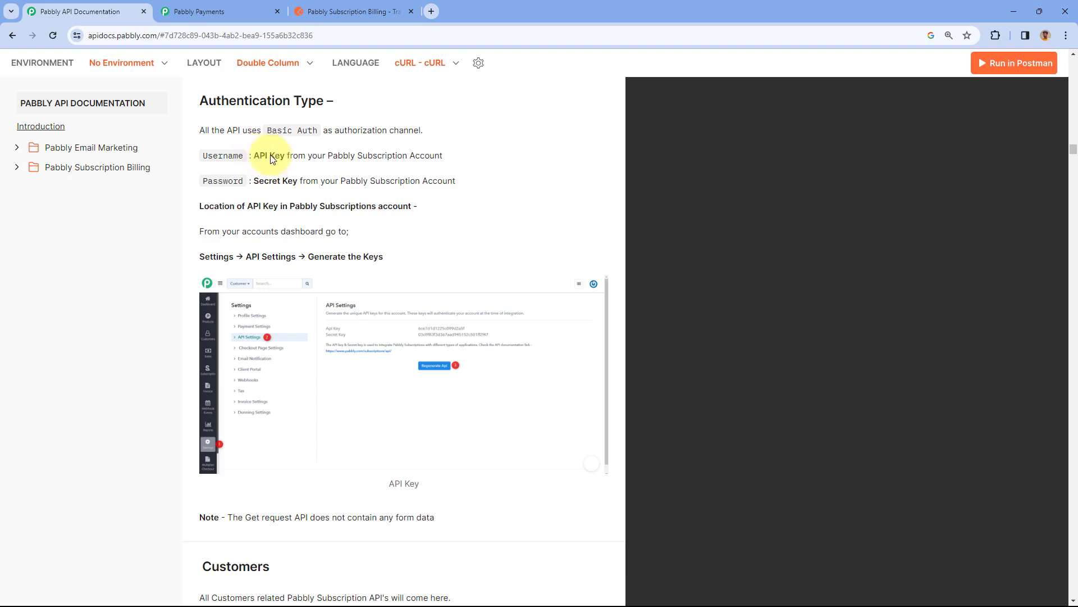
drag(254, 179, 298, 180)
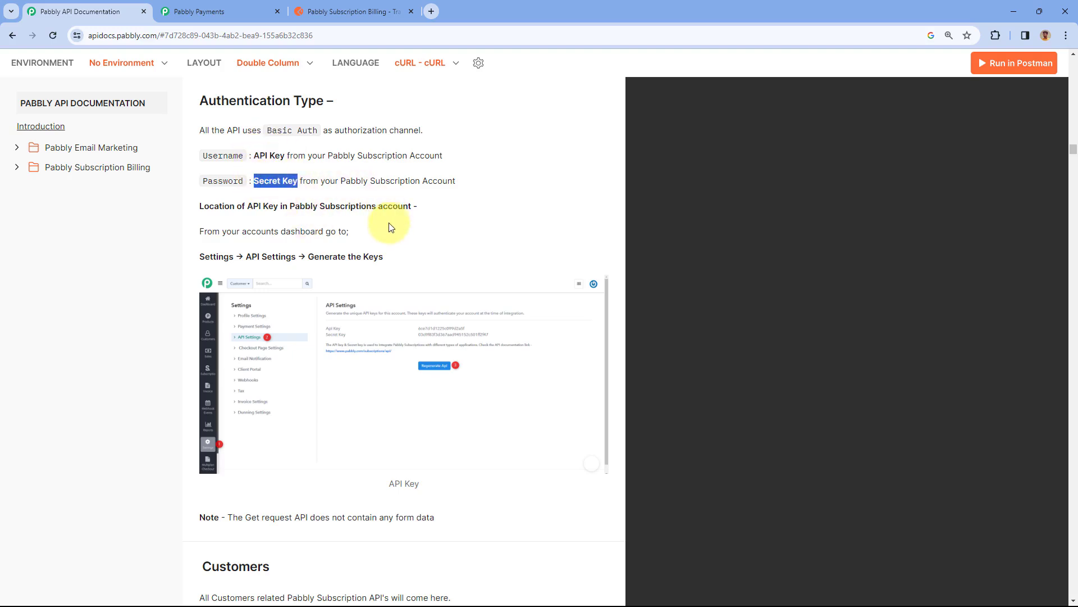
Step: Switch to the Pabbly Payments account and open its API Settings page to view the API key and secret key
click(233, 7)
click(39, 453)
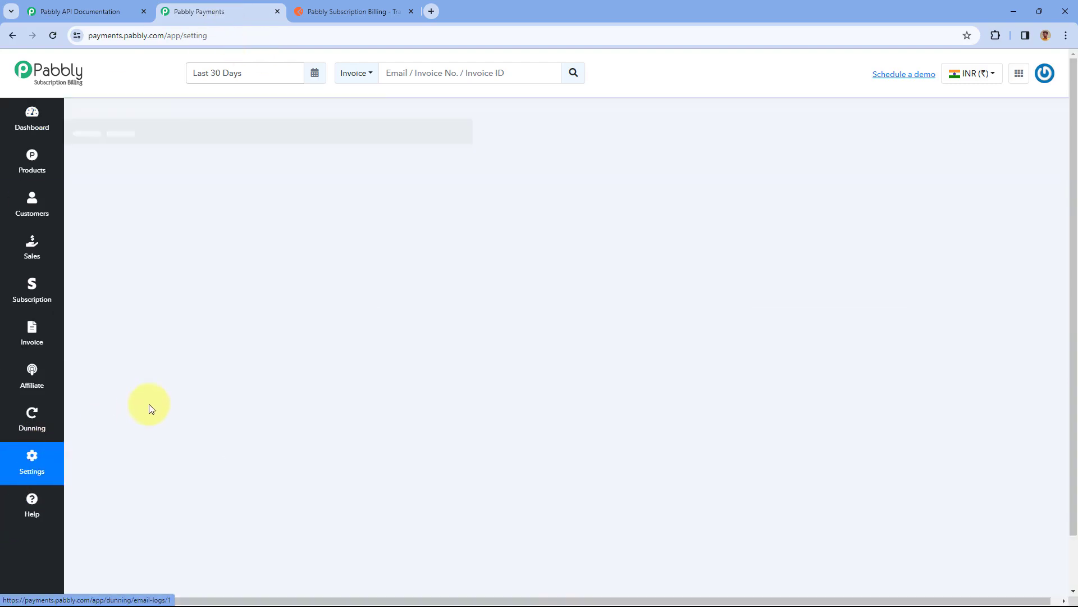
key(ctrl+plus)
key(ctrl+plus)
scroll(247, 279, down, 5)
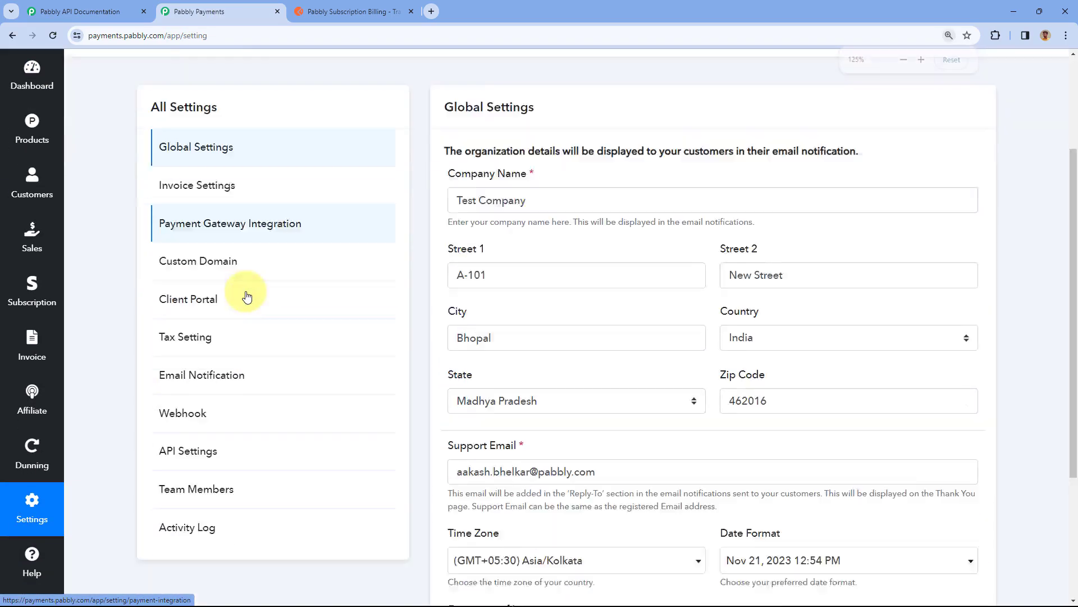
click(219, 274)
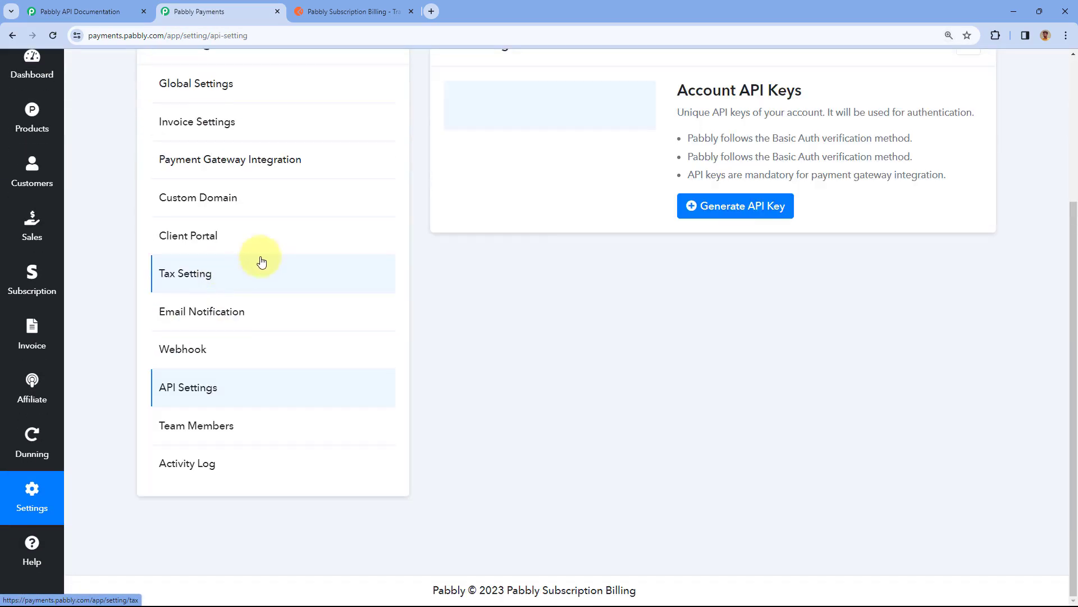
scroll(417, 234, up, 5)
scroll(419, 235, up, 2)
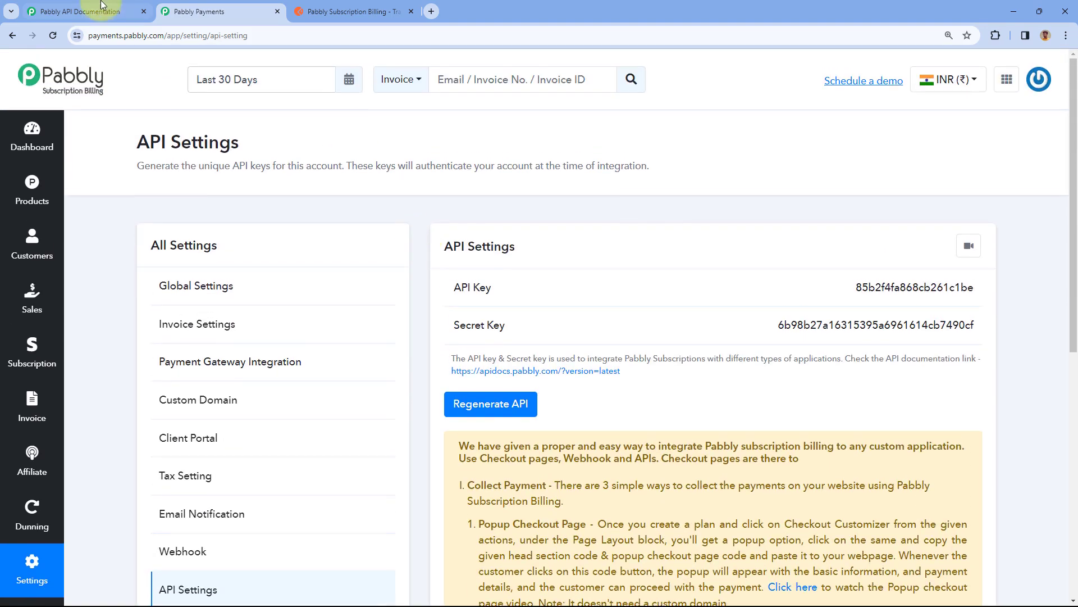
Step: Copy the API key from the Pabbly account and paste it as the Basic Auth username of the Postman collection
click(85, 11)
click(244, 6)
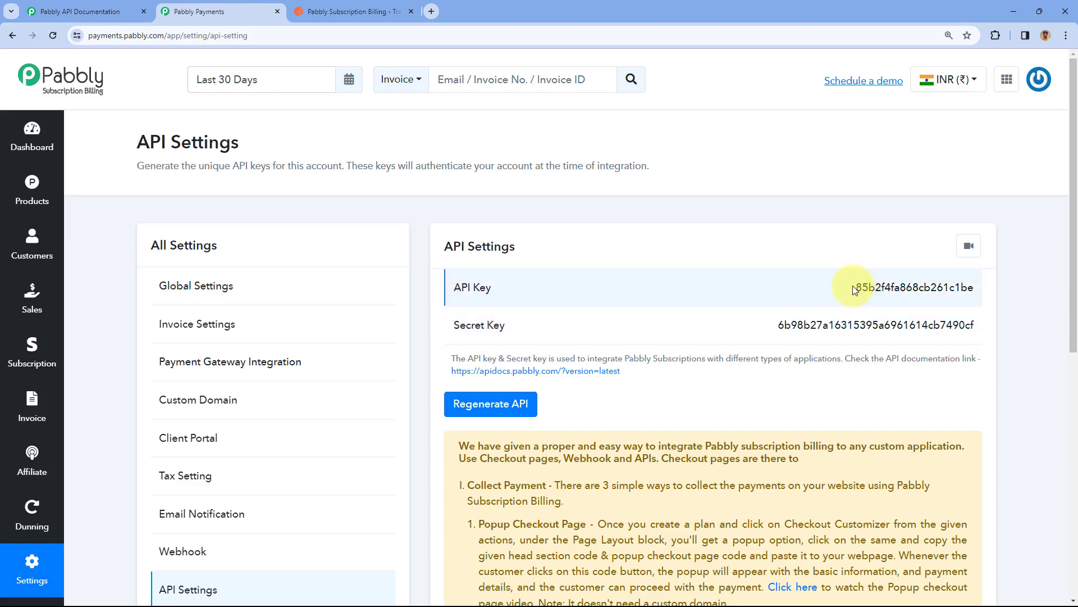
drag(853, 290, 980, 289)
right_click(912, 289)
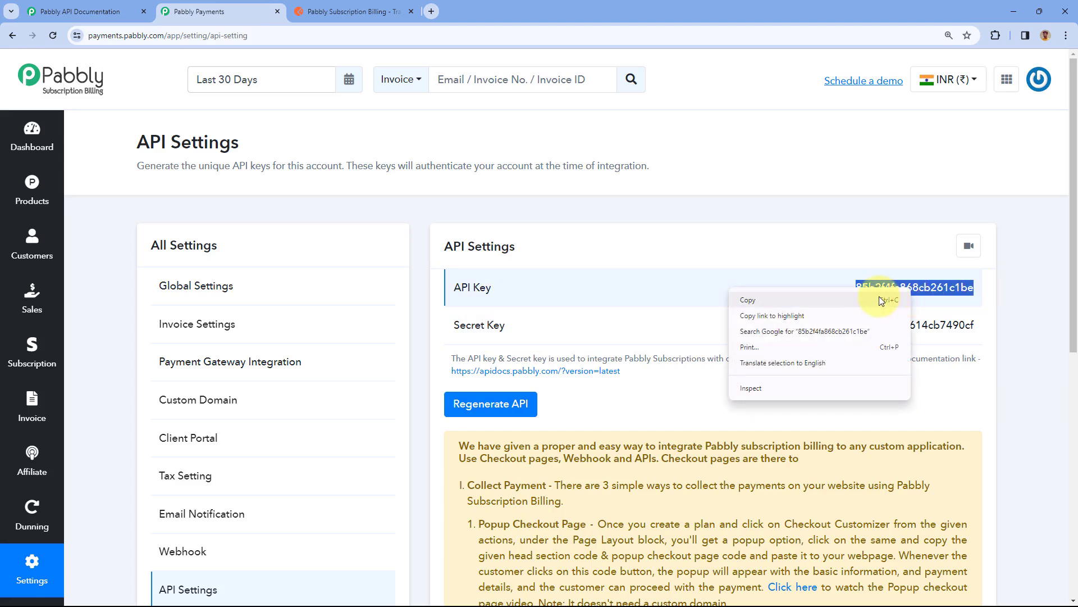
click(886, 298)
click(348, 12)
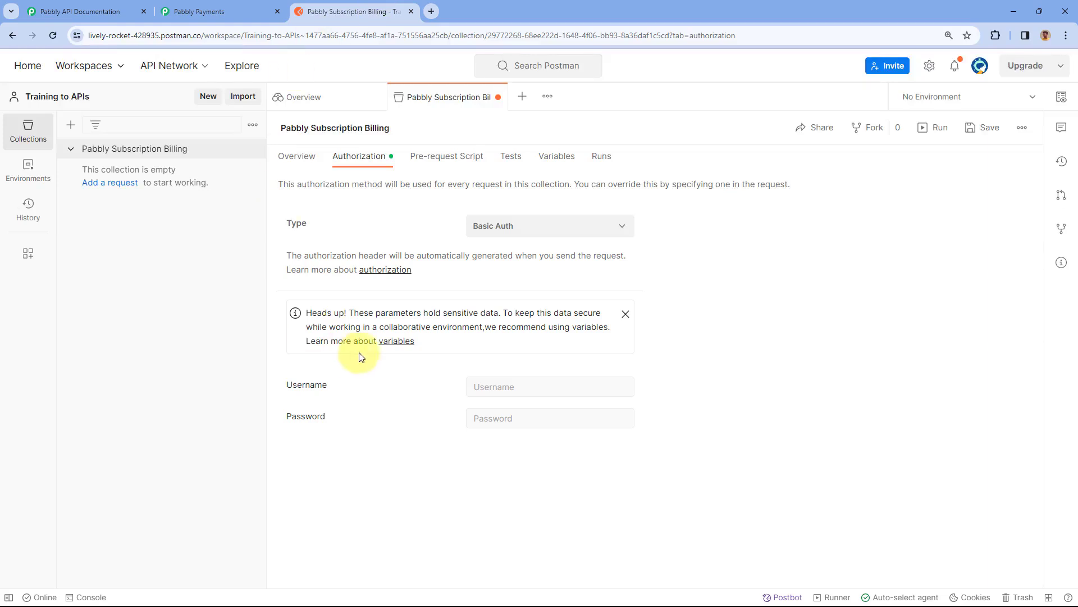
right_click(508, 387)
click(528, 278)
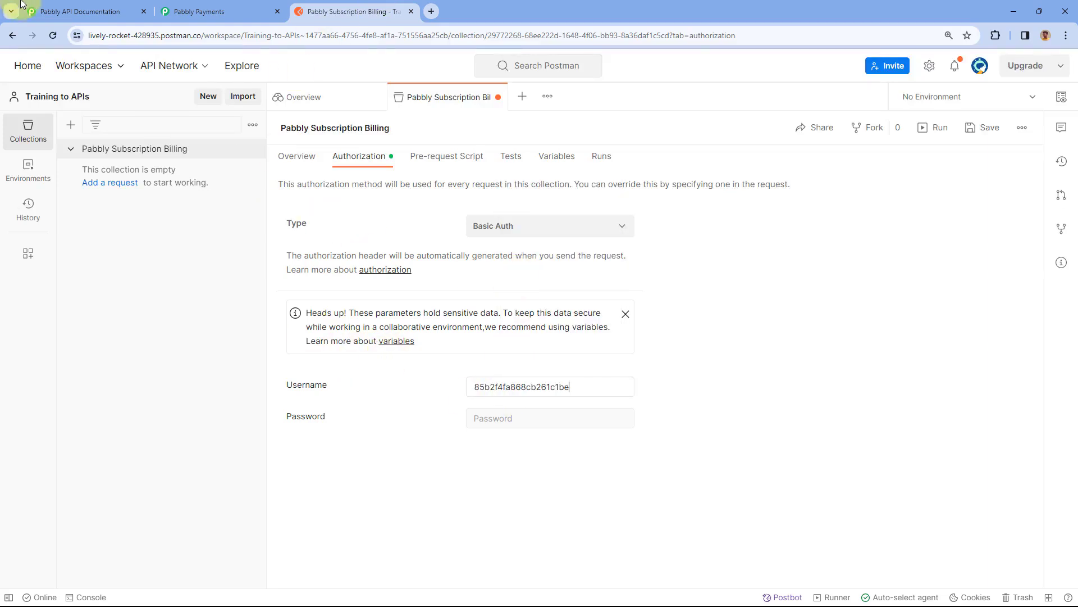
Step: Check in the Pabbly API documentation which keys belong in the username and password fields
click(78, 11)
scroll(254, 248, up, 1)
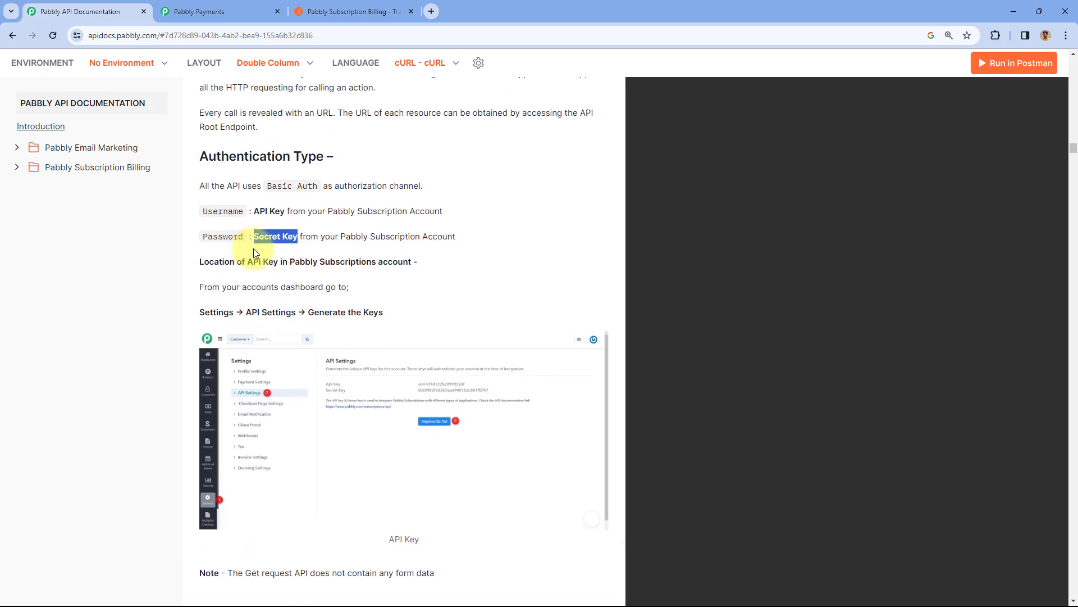
double_click(224, 211)
double_click(277, 213)
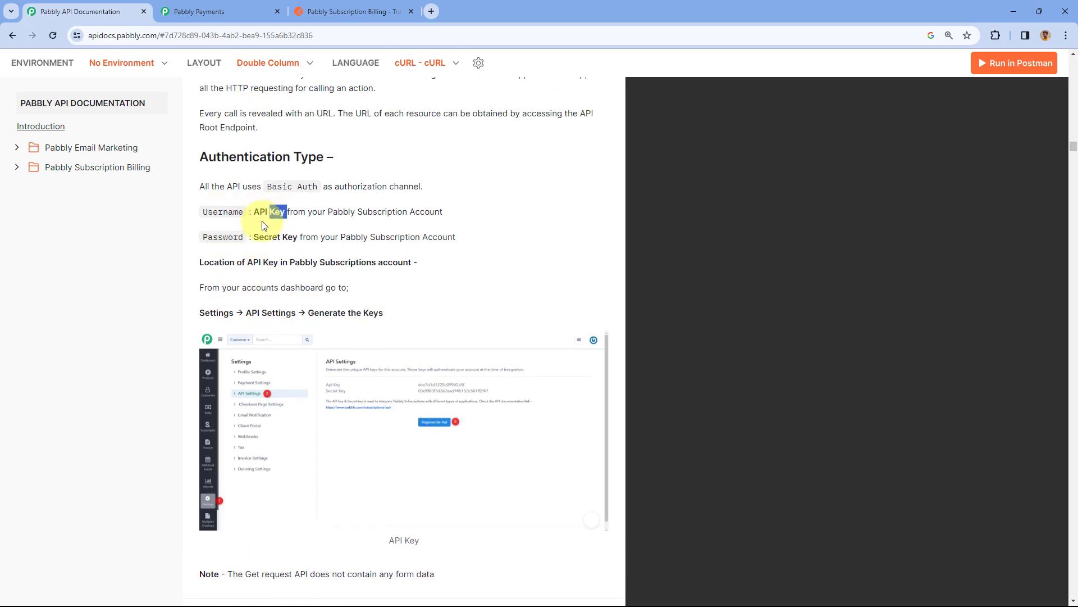
click(264, 223)
Step: Copy the secret key from the Pabbly account's API settings and paste it as the Basic Auth password in Postman
click(200, 11)
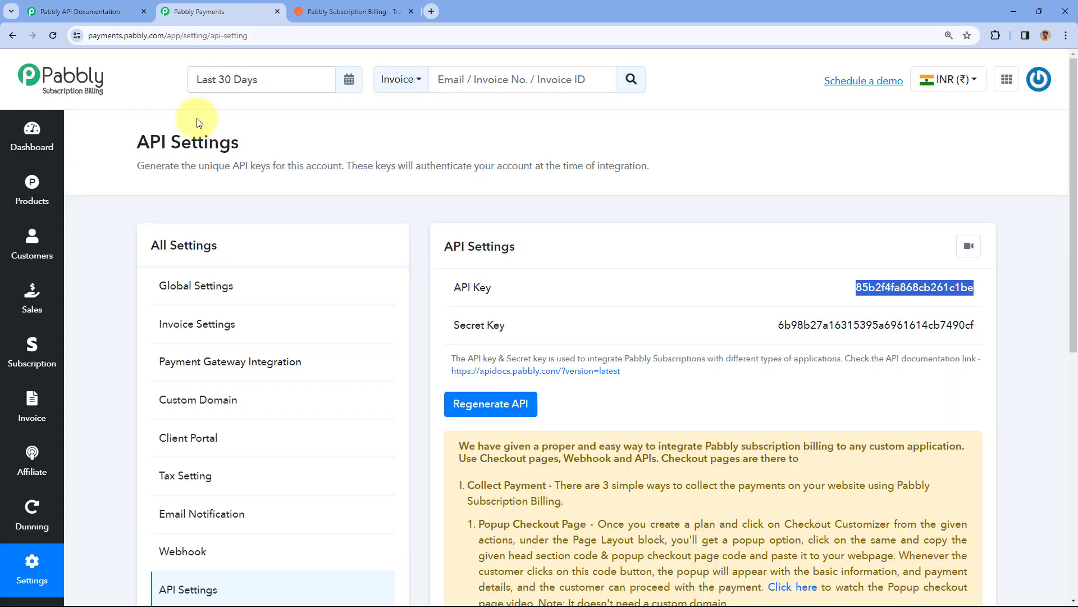
double_click(837, 328)
right_click(841, 329)
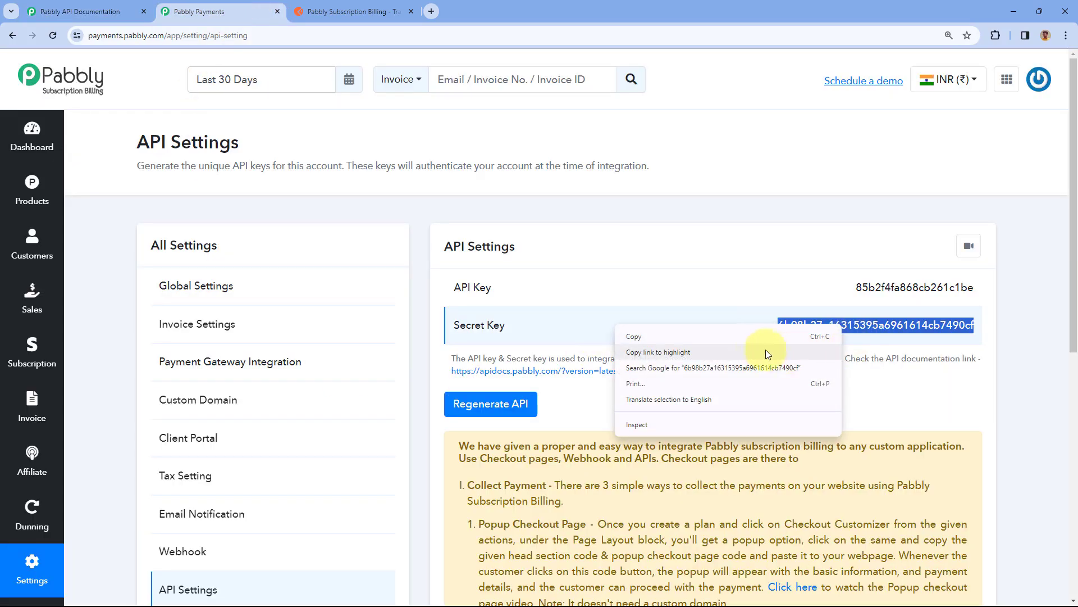
click(753, 342)
click(348, 12)
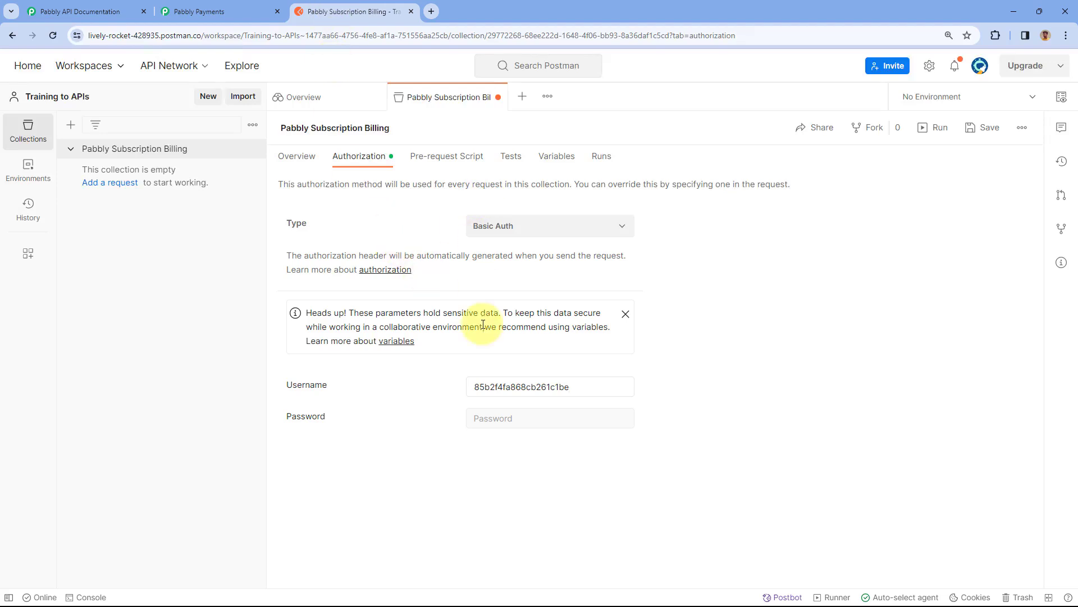
right_click(486, 417)
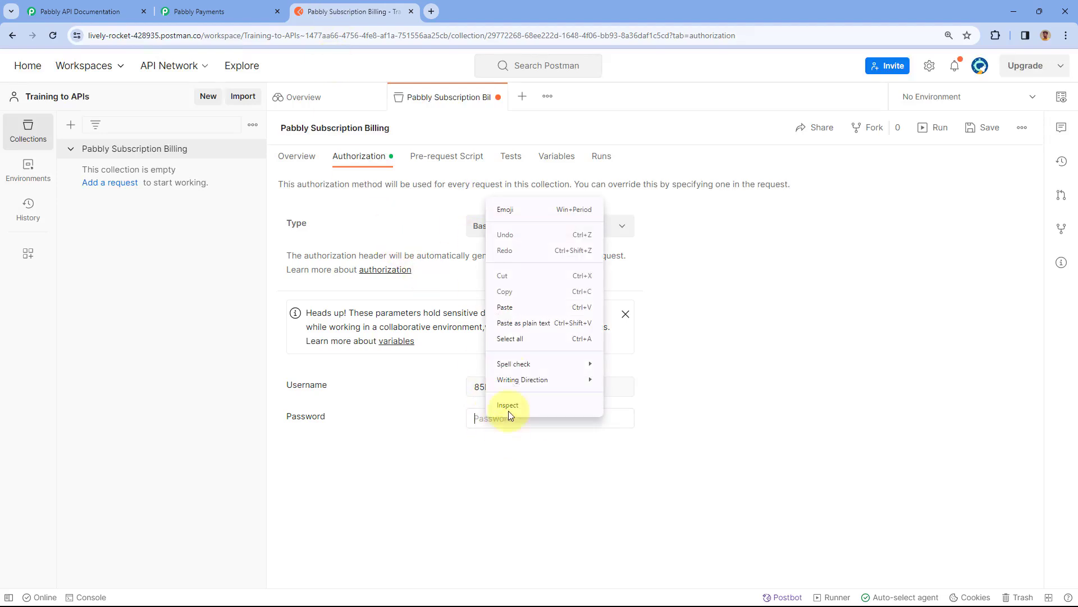
click(505, 308)
click(430, 385)
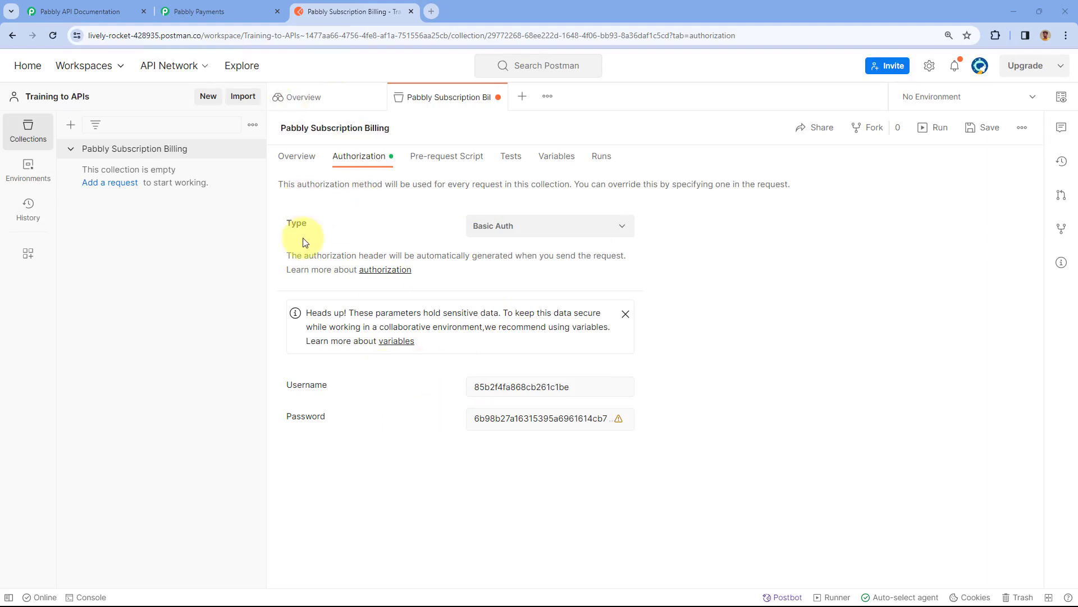
Step: Recheck the credentials against the documentation and the account's API settings, and save the Pabbly Subscription Billing collection in Postman
click(101, 11)
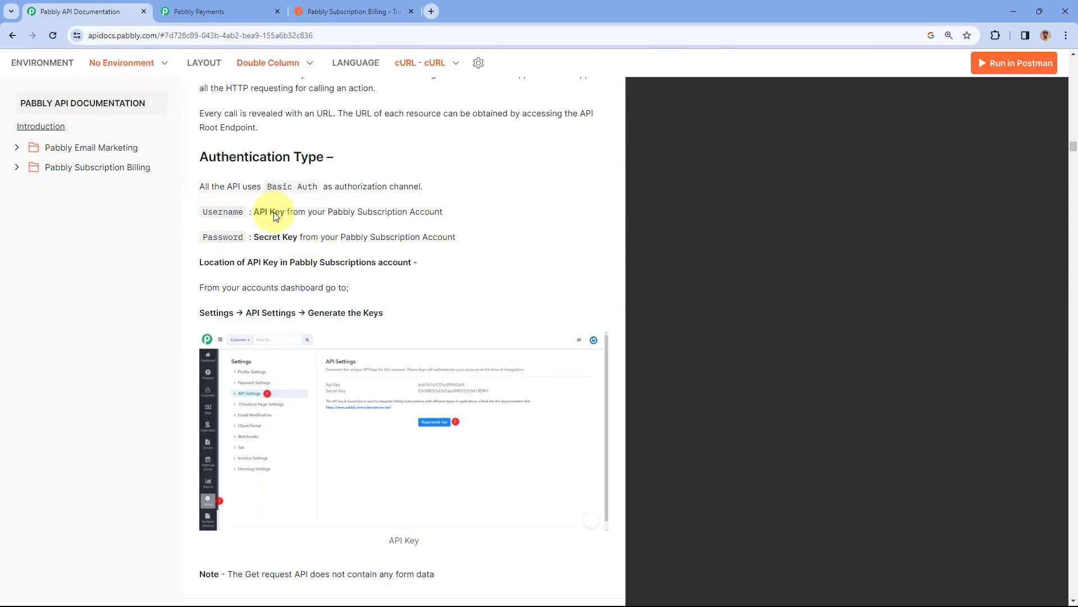
click(199, 11)
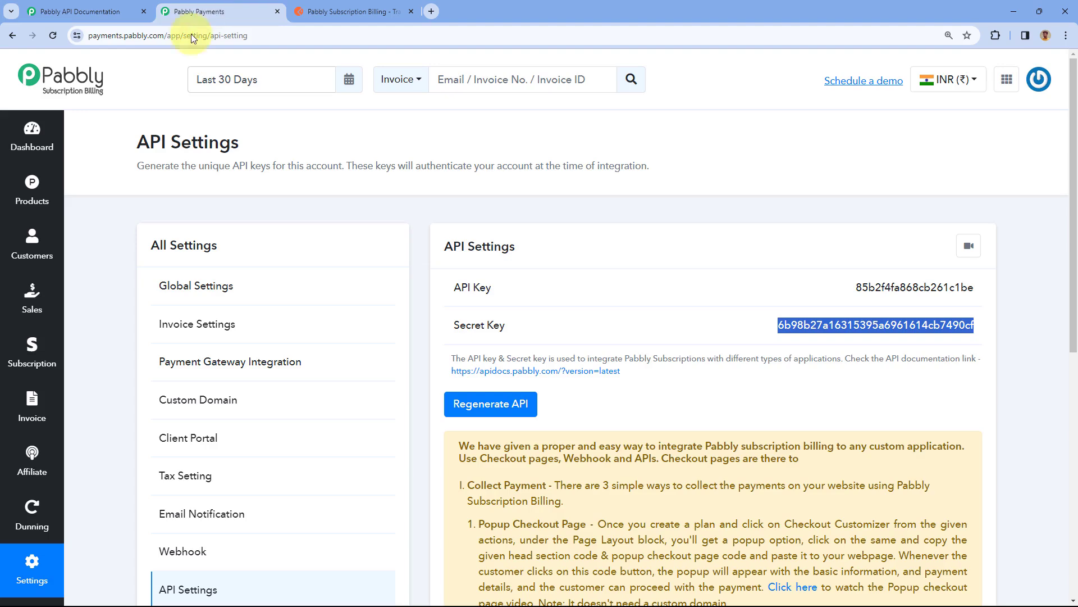
click(348, 12)
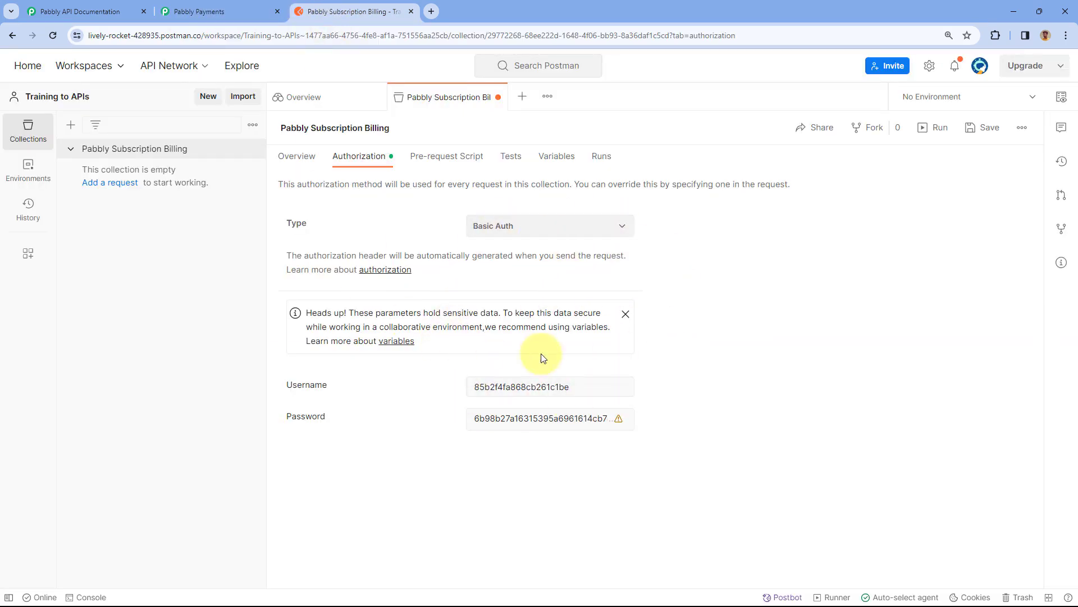
click(978, 133)
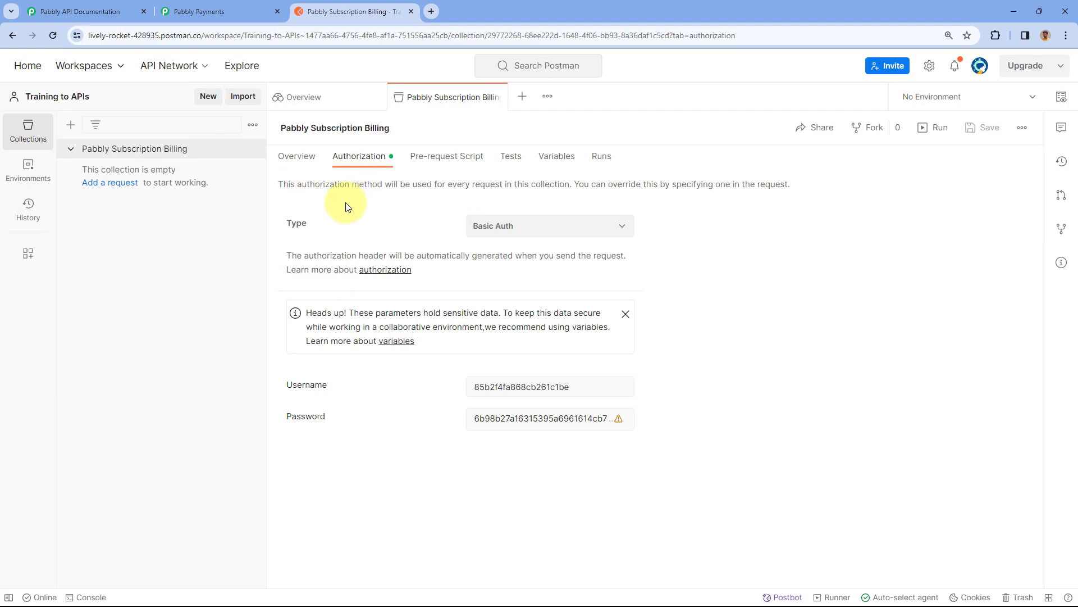
Step: Add a request to the Pabbly Subscription Billing collection and open "Get Single Customer via Customer ID" under Customers in the API documentation
click(296, 158)
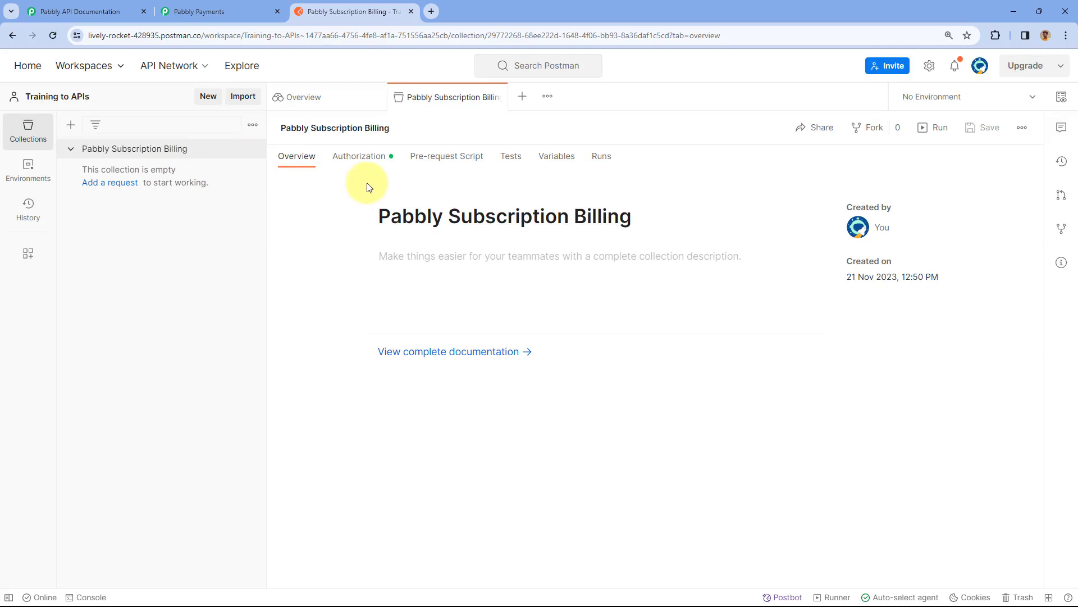
click(113, 183)
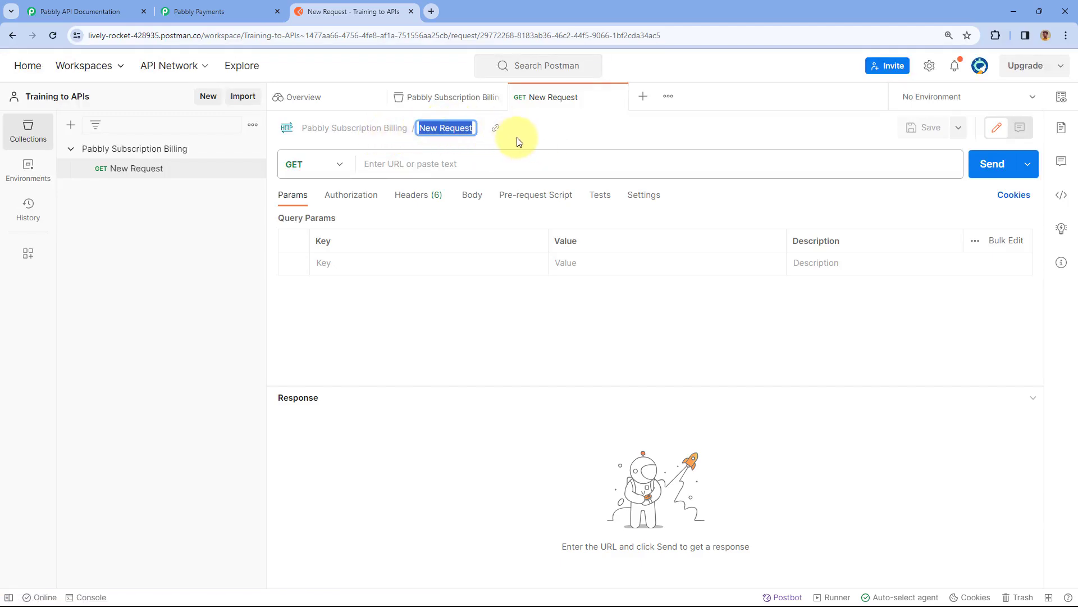
click(104, 6)
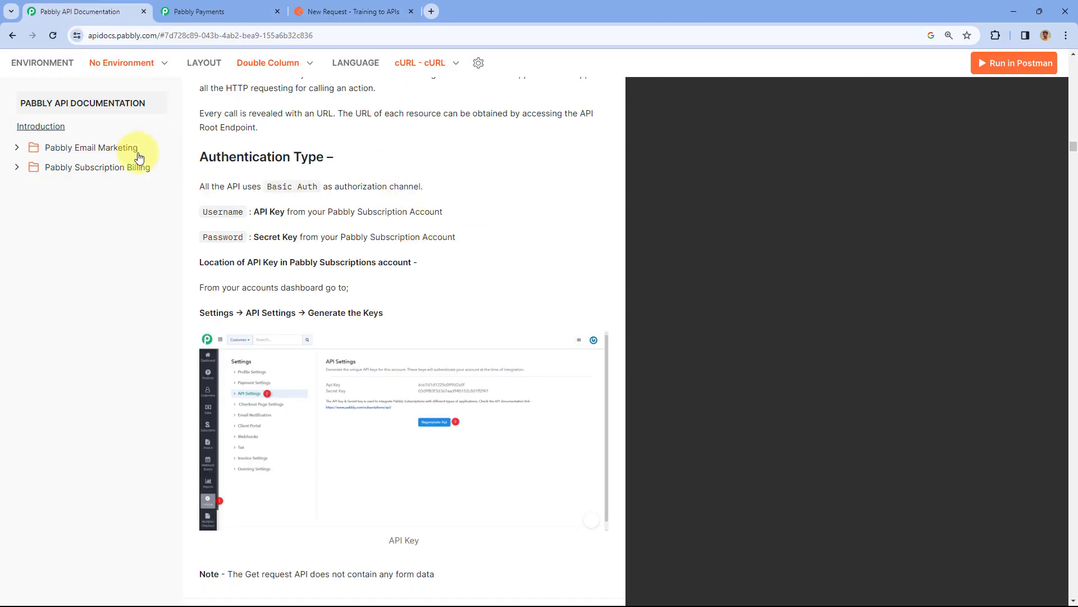
click(19, 168)
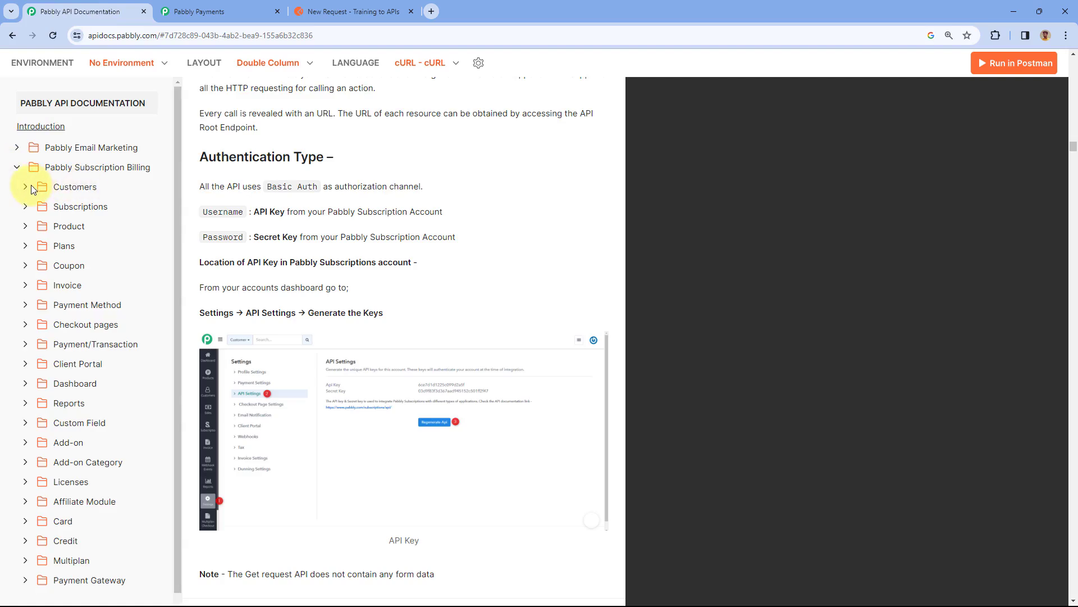
click(26, 187)
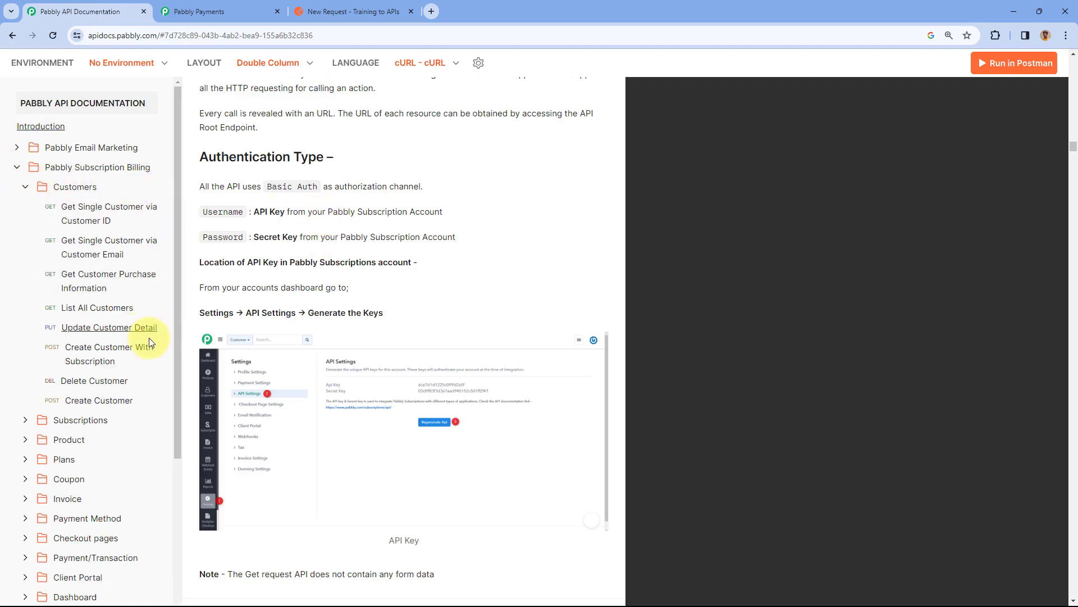
click(90, 215)
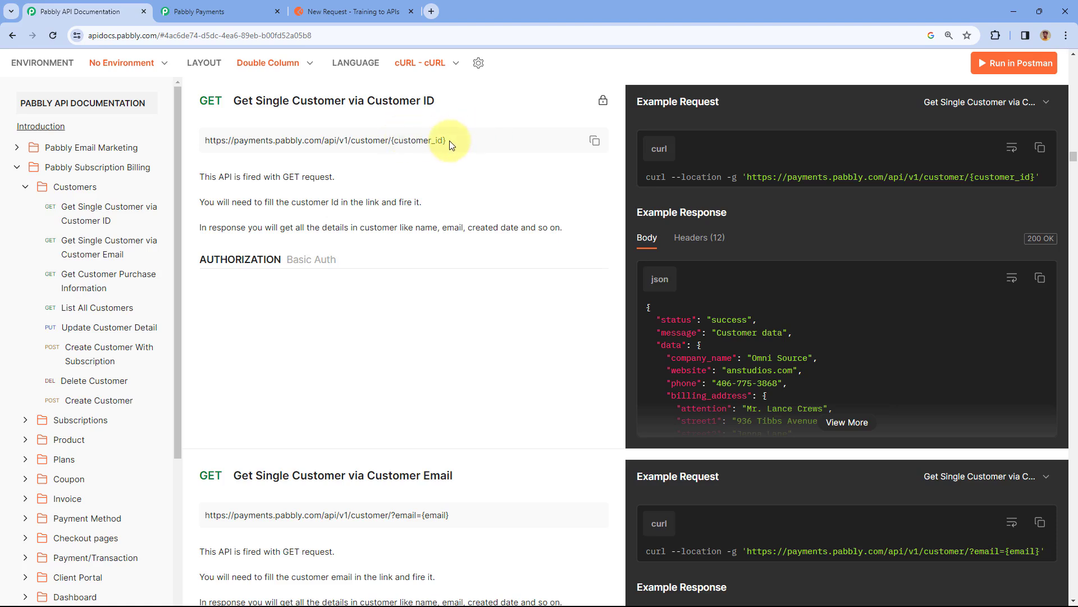
Step: Copy the endpoint's title from the documentation and rename the new Postman request "Get Single Customer via Customer ID"
drag(434, 103, 241, 103)
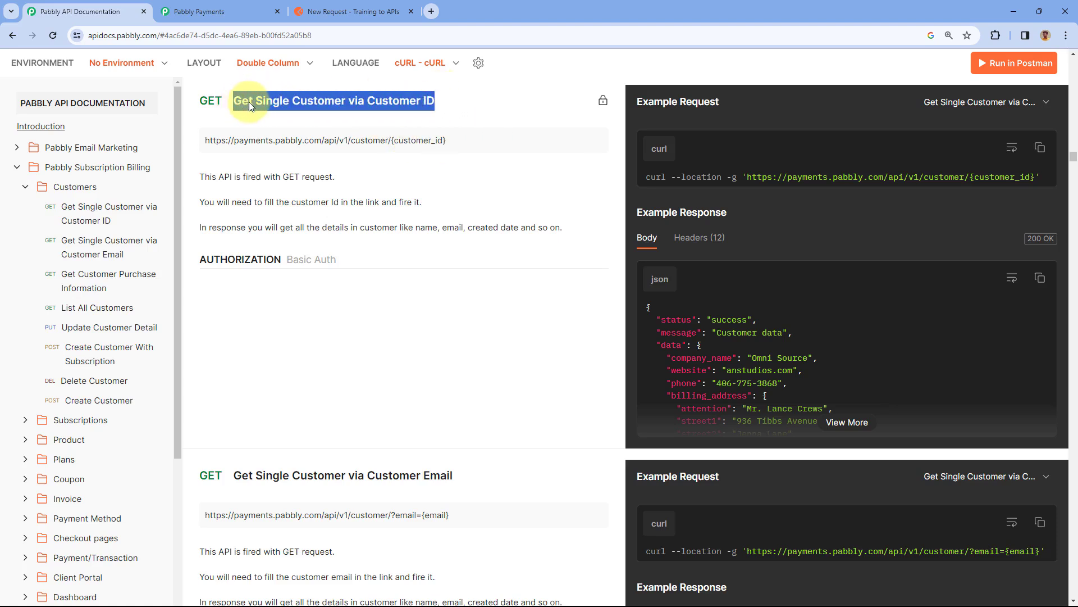
right_click(248, 102)
click(273, 114)
click(323, 13)
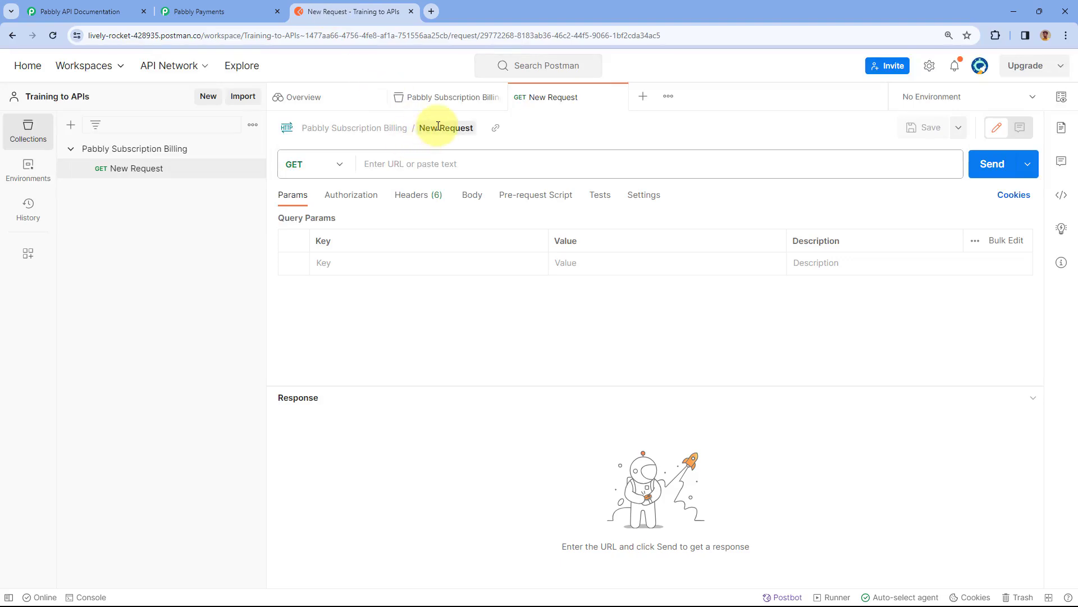
click(438, 127)
right_click(440, 128)
click(457, 195)
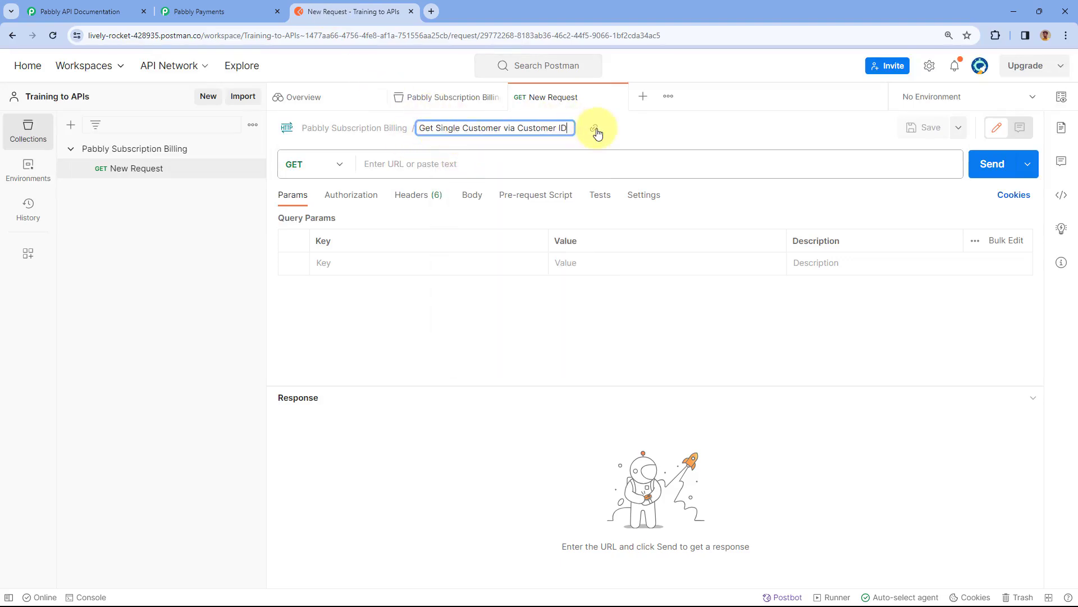
click(655, 131)
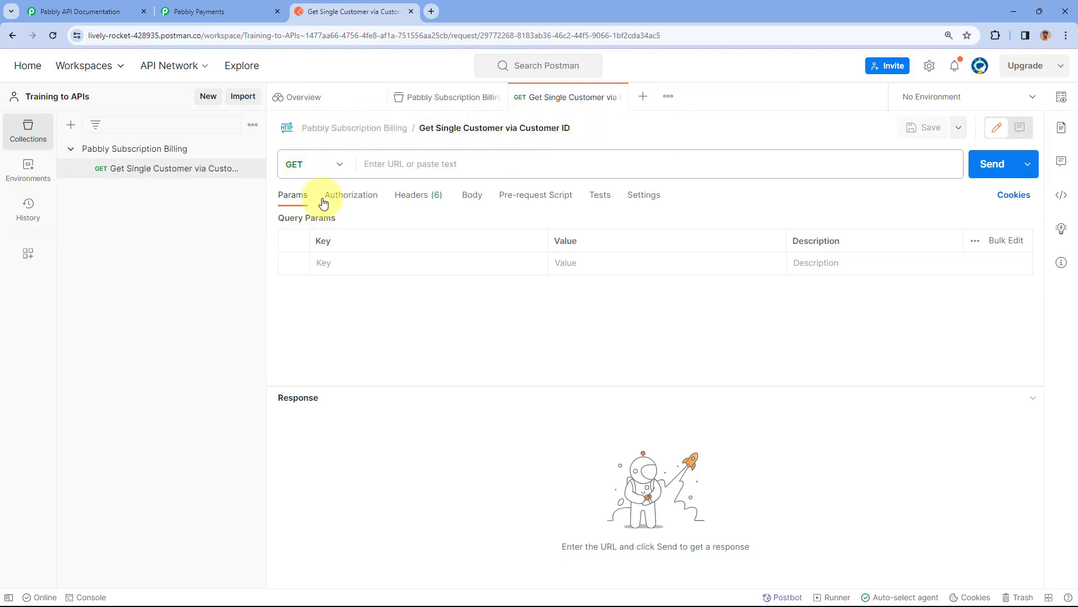
Step: Check the endpoint's HTTP method in the documentation and set the Postman request's method to GET
click(340, 166)
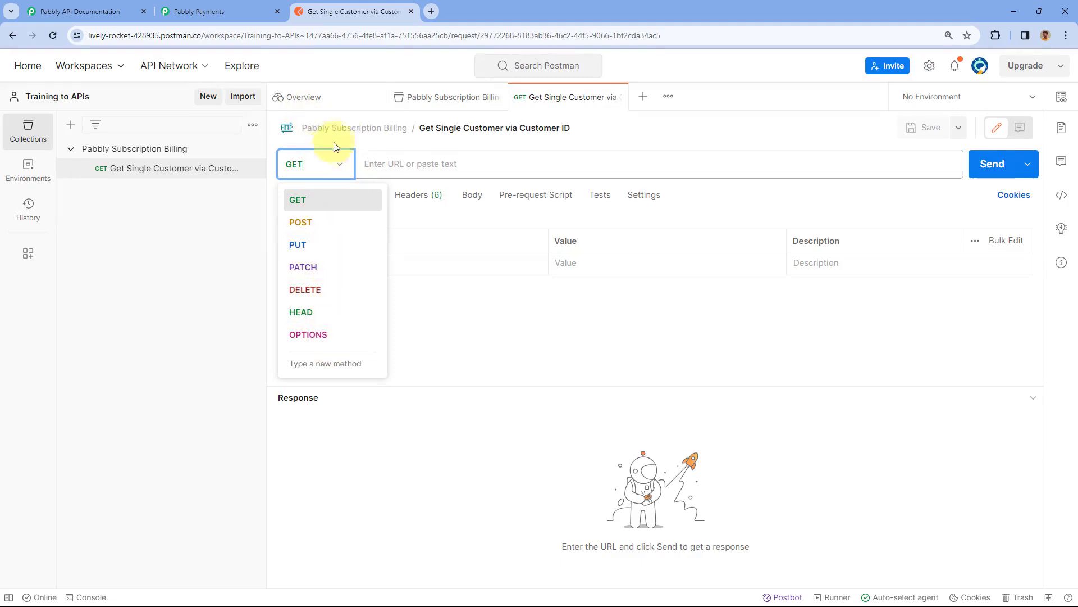
click(127, 7)
click(206, 108)
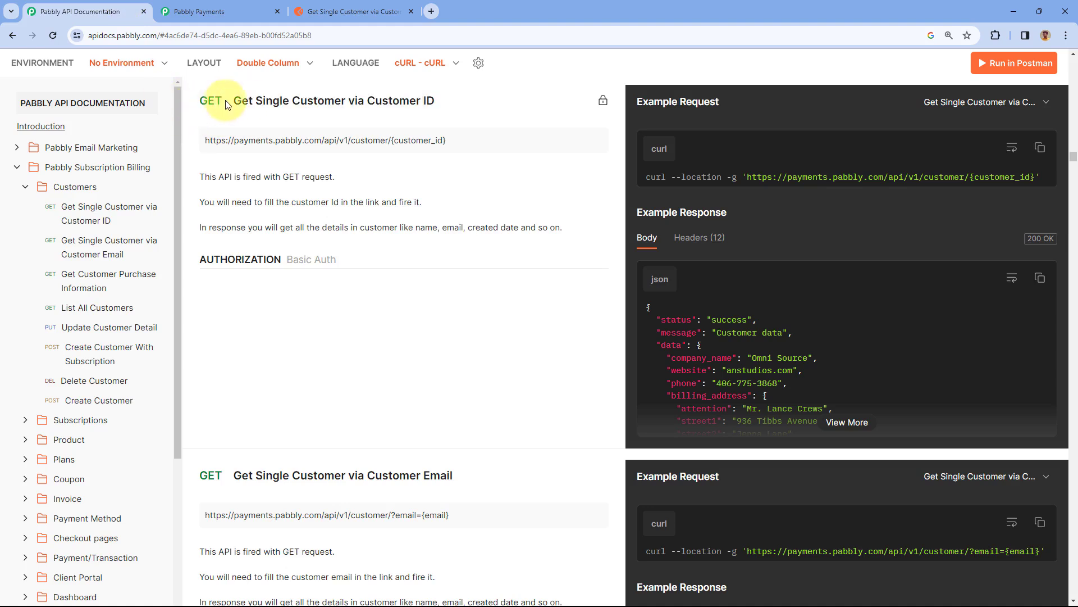
click(354, 12)
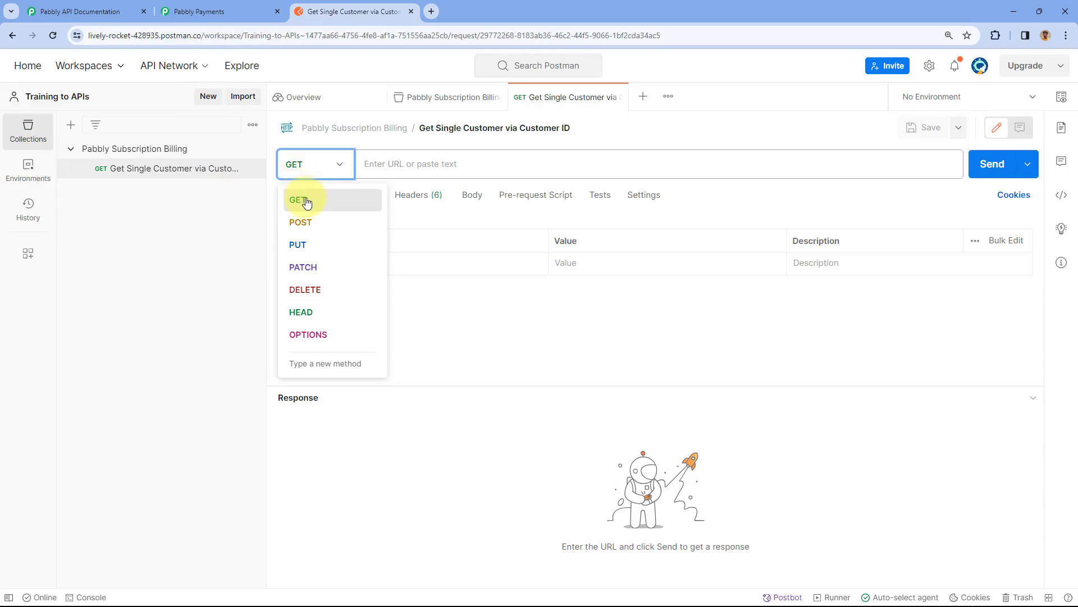
click(307, 201)
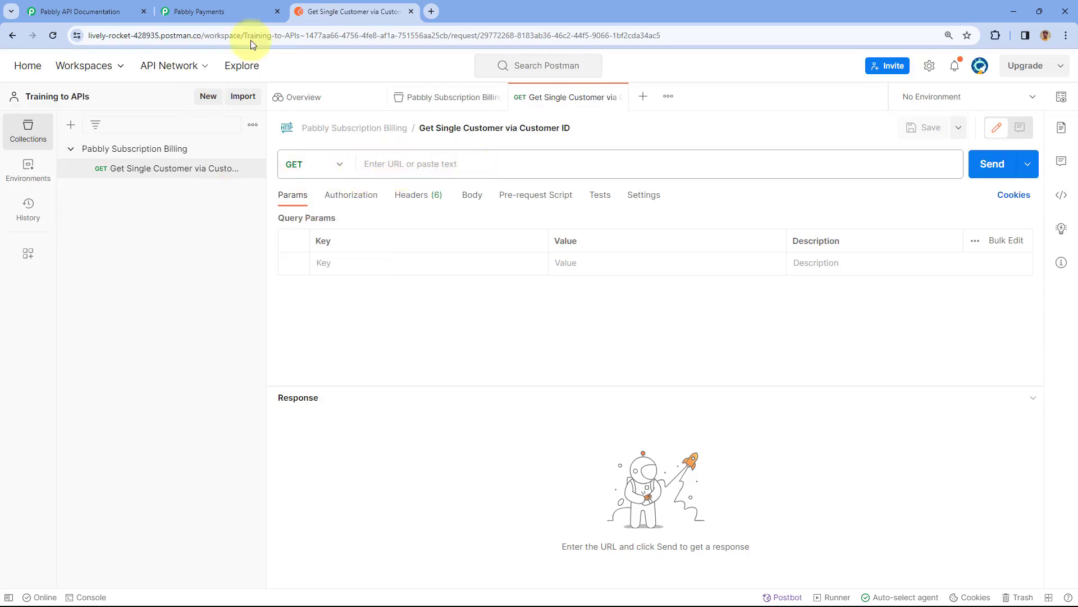
click(121, 8)
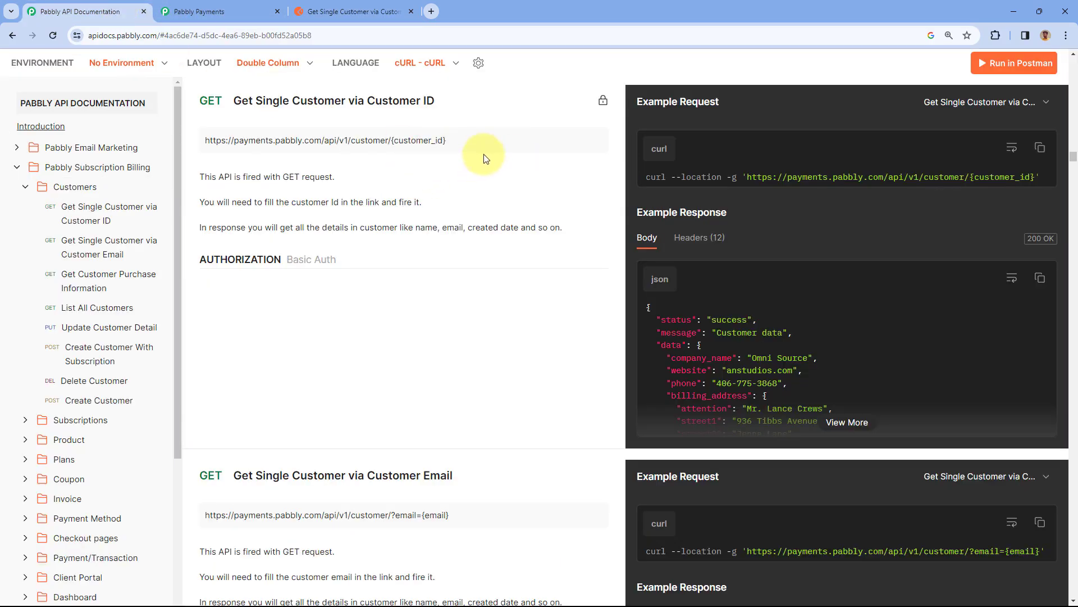
click(594, 140)
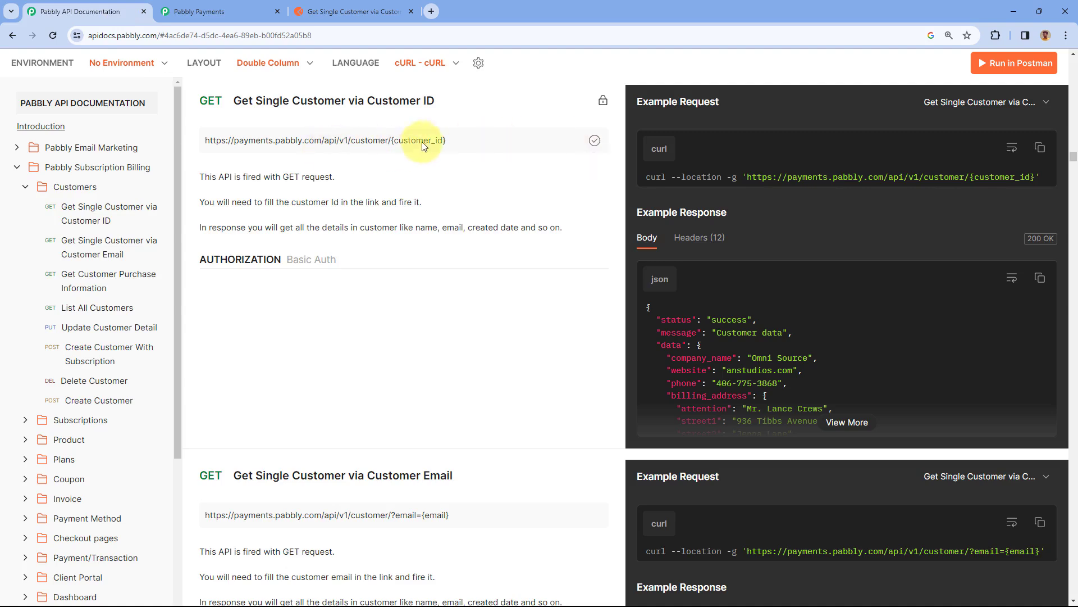
click(347, 11)
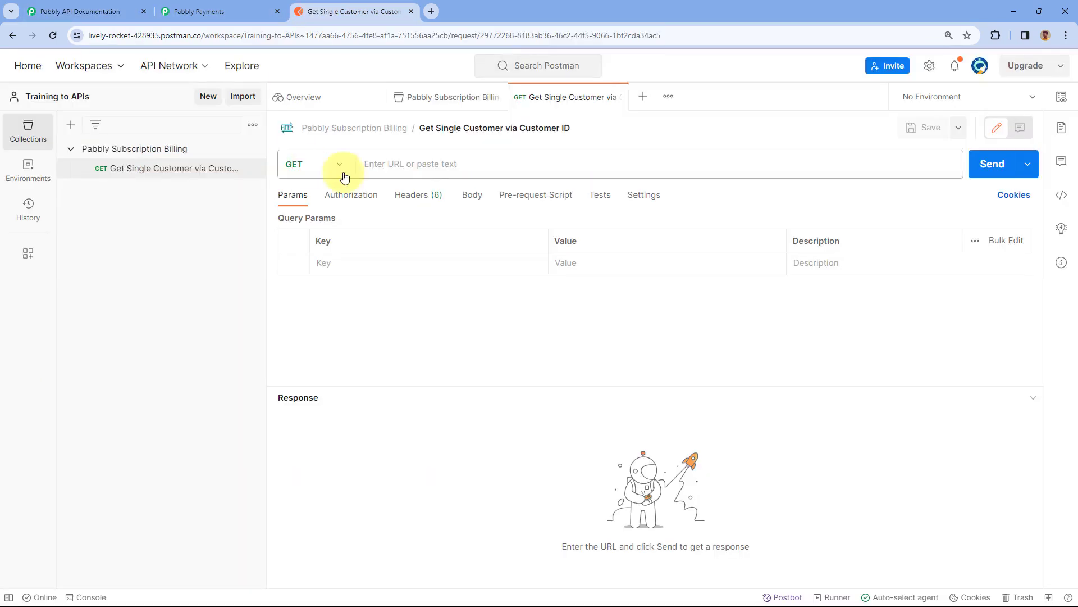
right_click(424, 162)
click(474, 269)
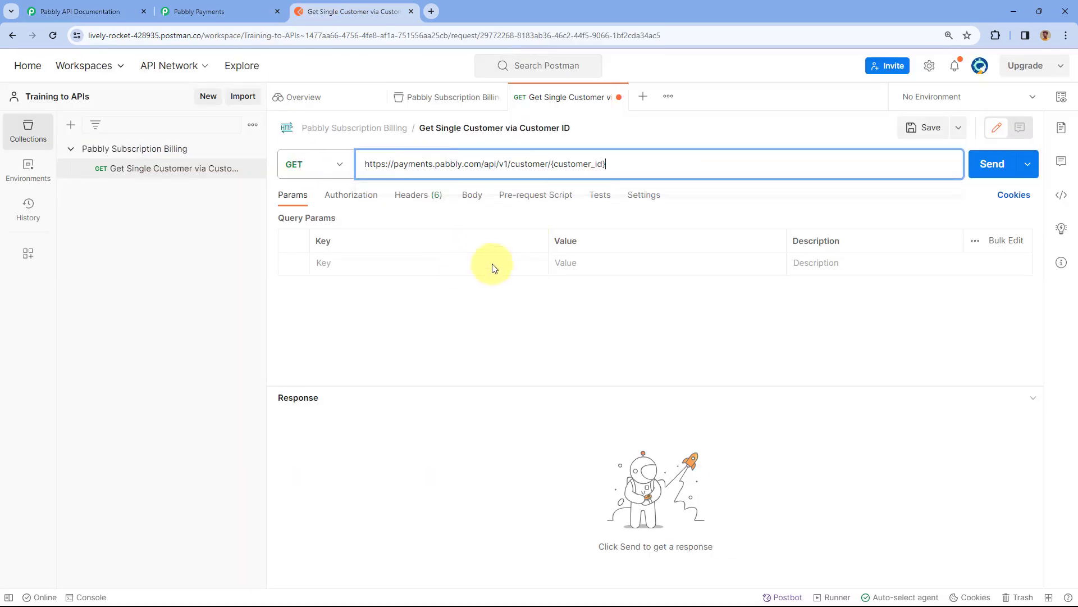
click(78, 4)
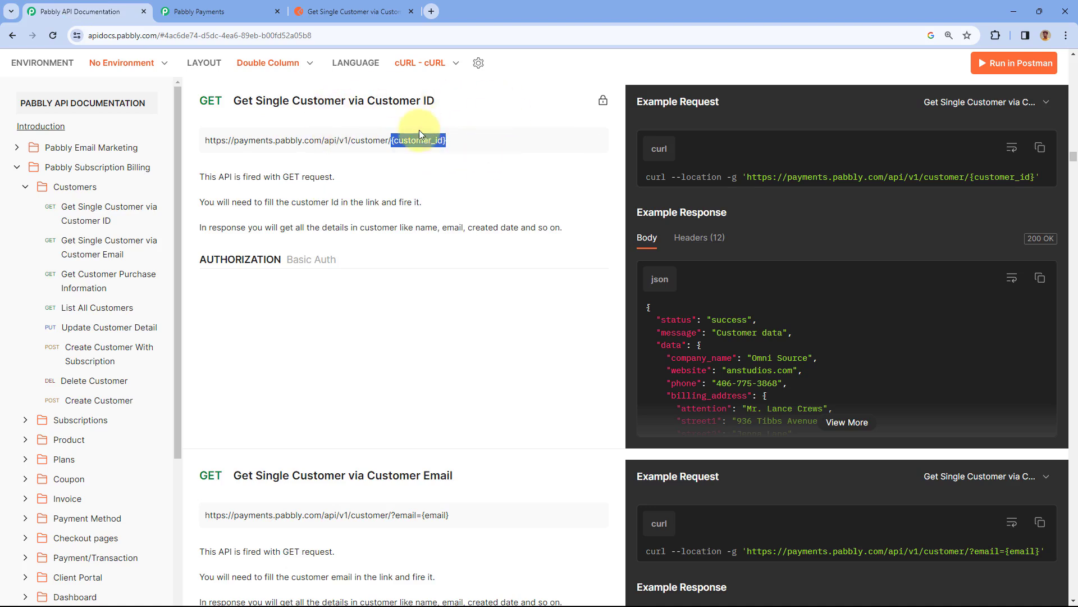
click(359, 8)
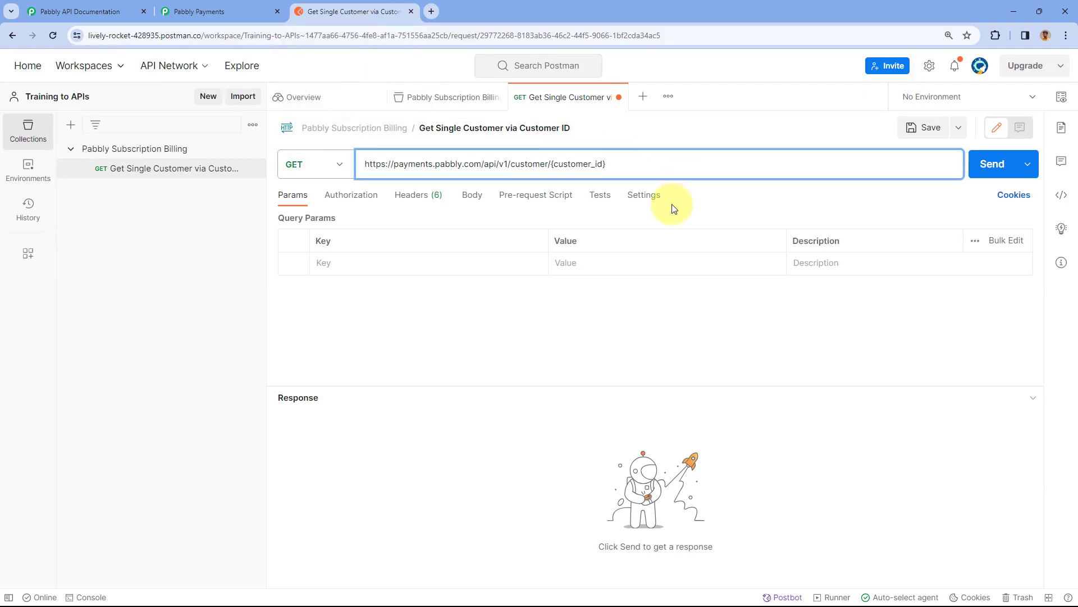
Step: Switch to the Pabbly Subscription Billing account and open the details of the first customer in the customer list
click(228, 15)
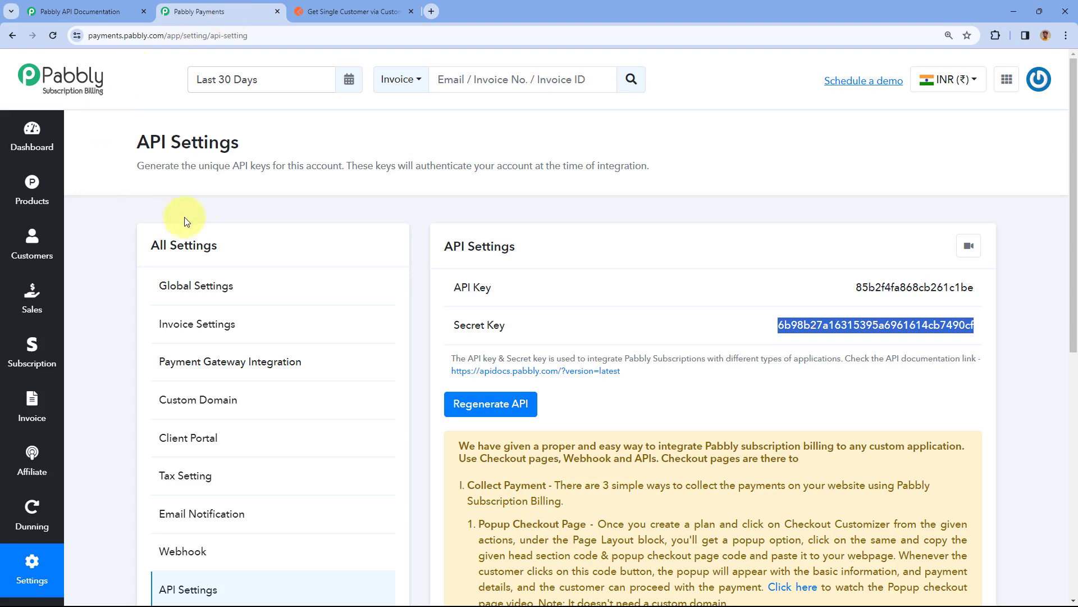
click(55, 247)
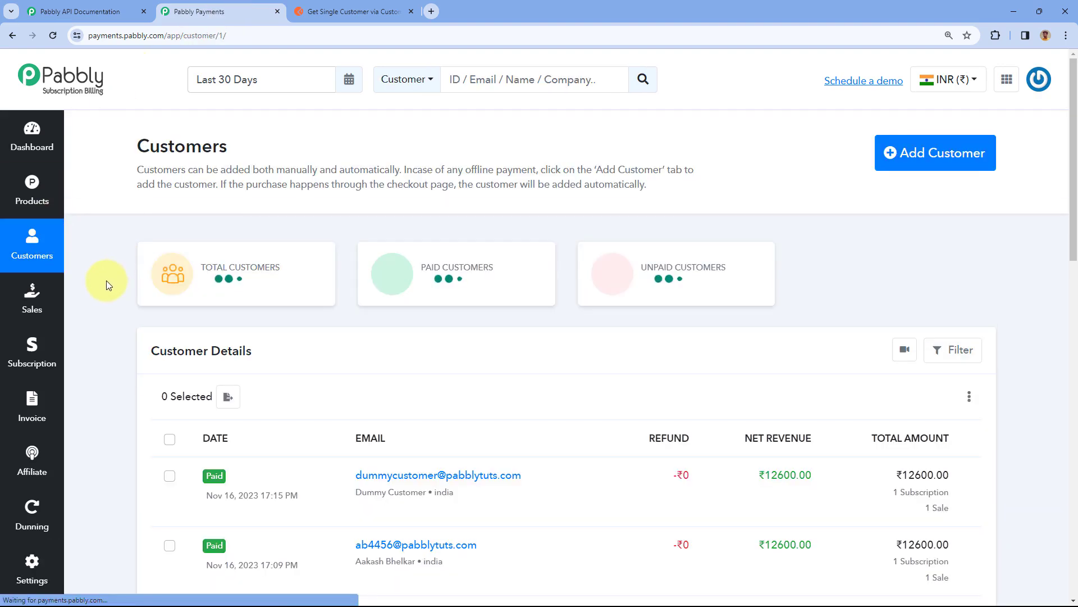
scroll(104, 287, down, 2)
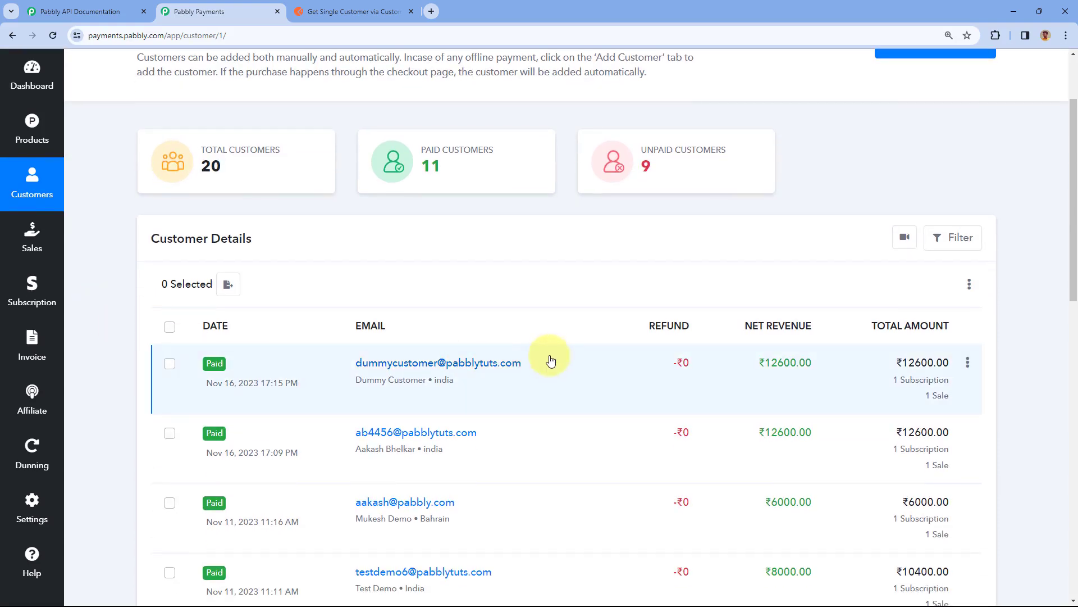
click(430, 363)
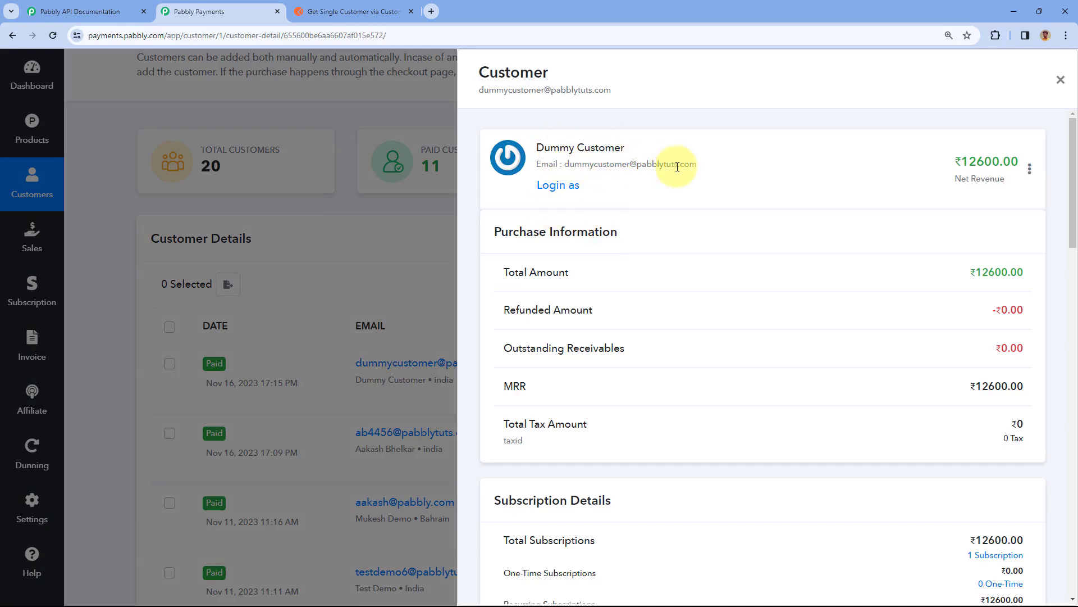
Step: Copy the Customer ID from the Customer Details section of the open customer record
scroll(770, 176, down, 6)
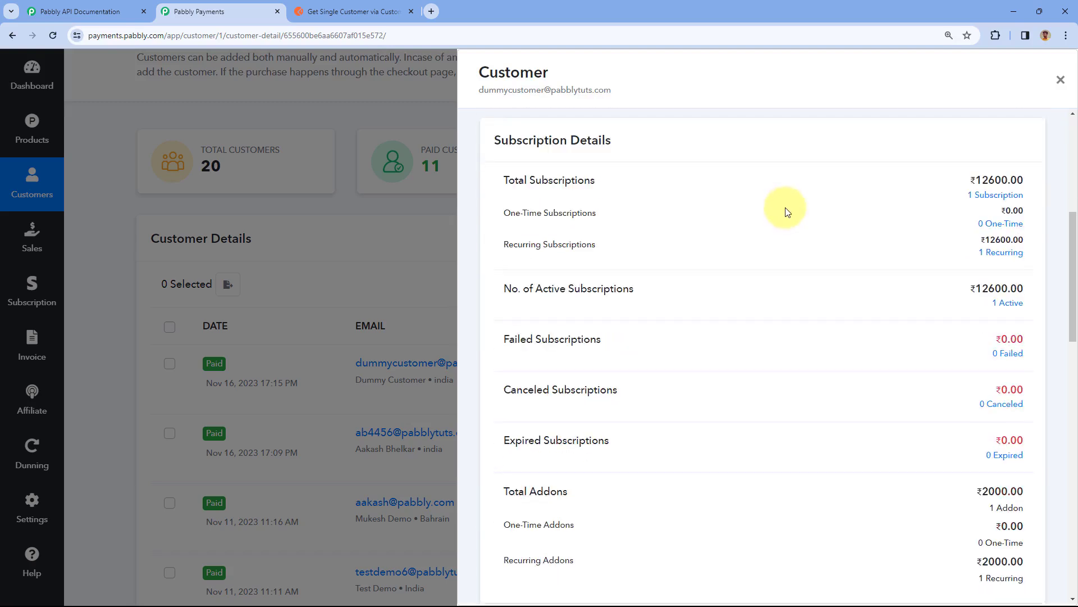
scroll(786, 213, down, 10)
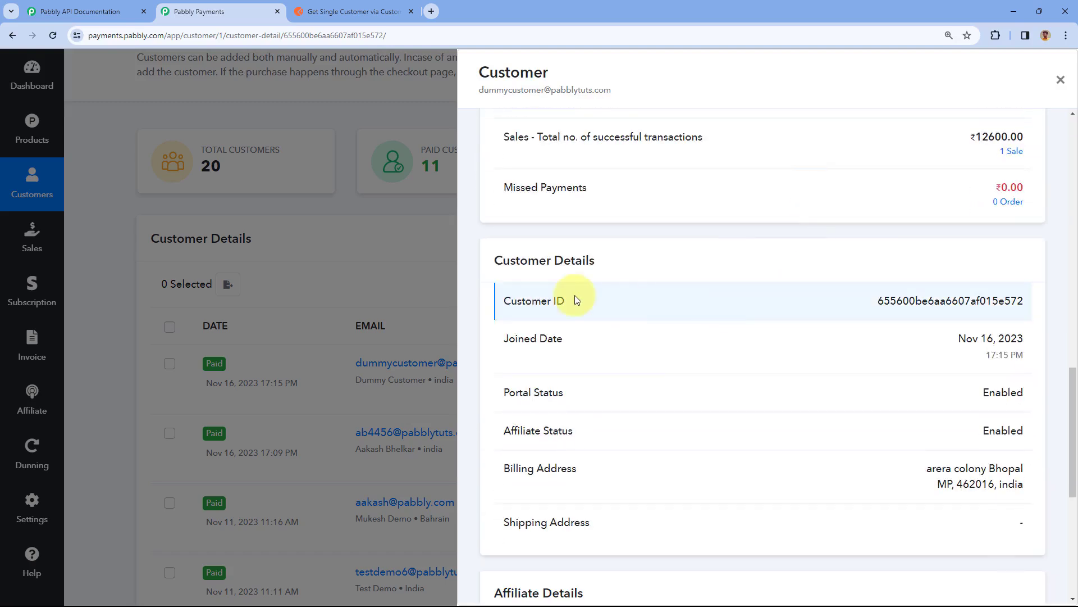
drag(877, 301, 1025, 301)
right_click(951, 300)
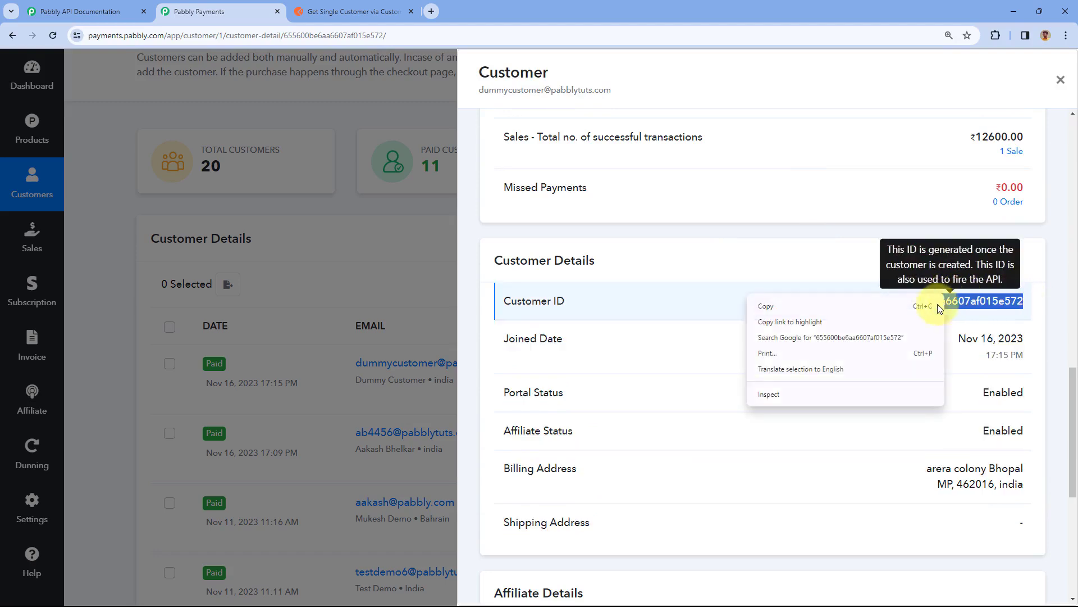
click(880, 301)
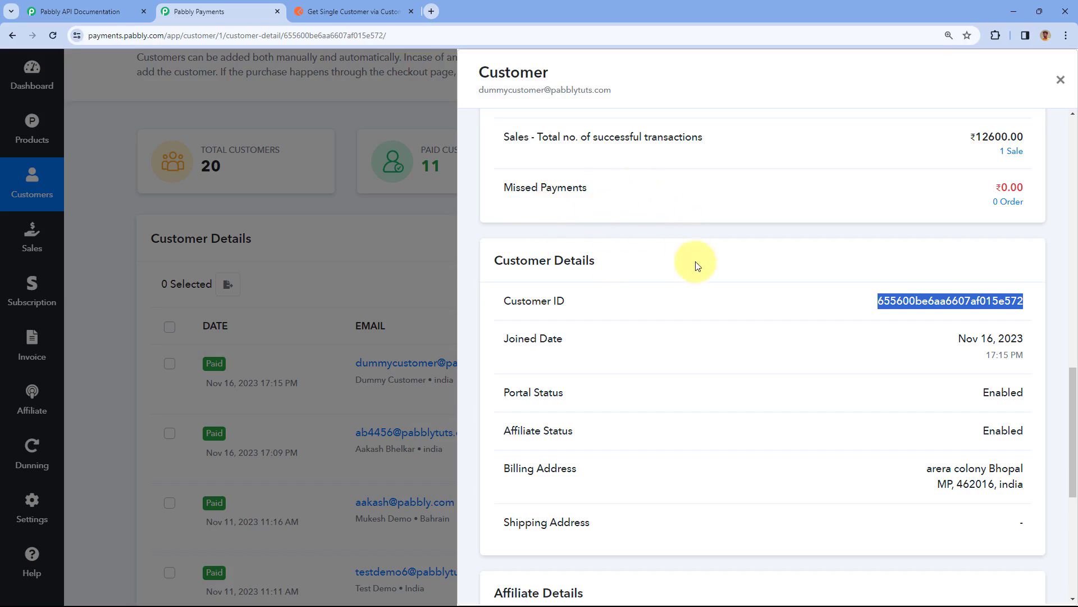
scroll(697, 258, up, 15)
scroll(618, 163, down, 1)
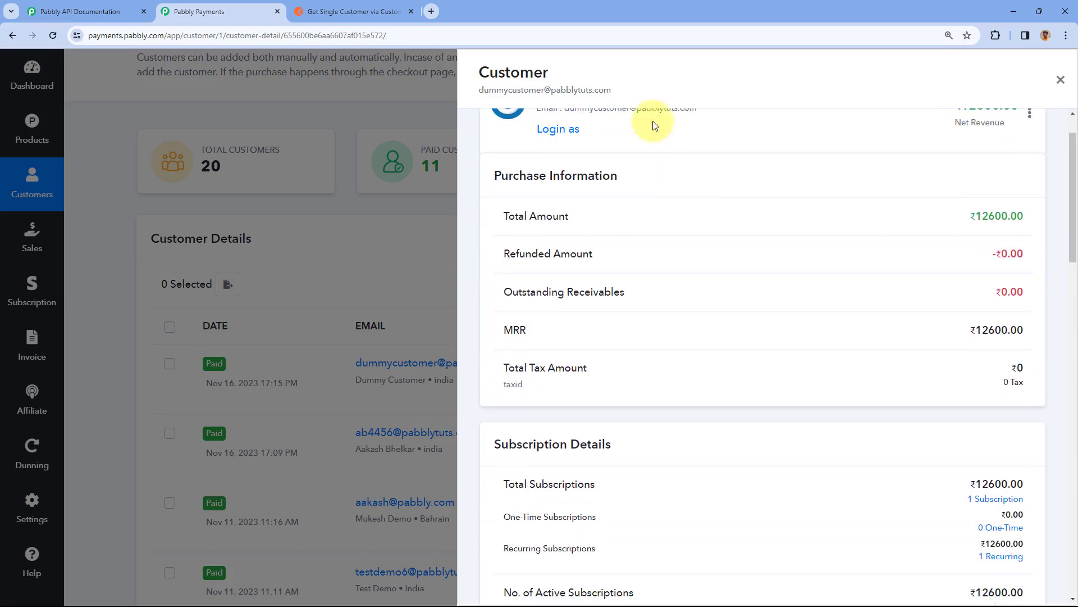
scroll(657, 169, up, 1)
scroll(652, 168, down, 1)
scroll(644, 161, up, 1)
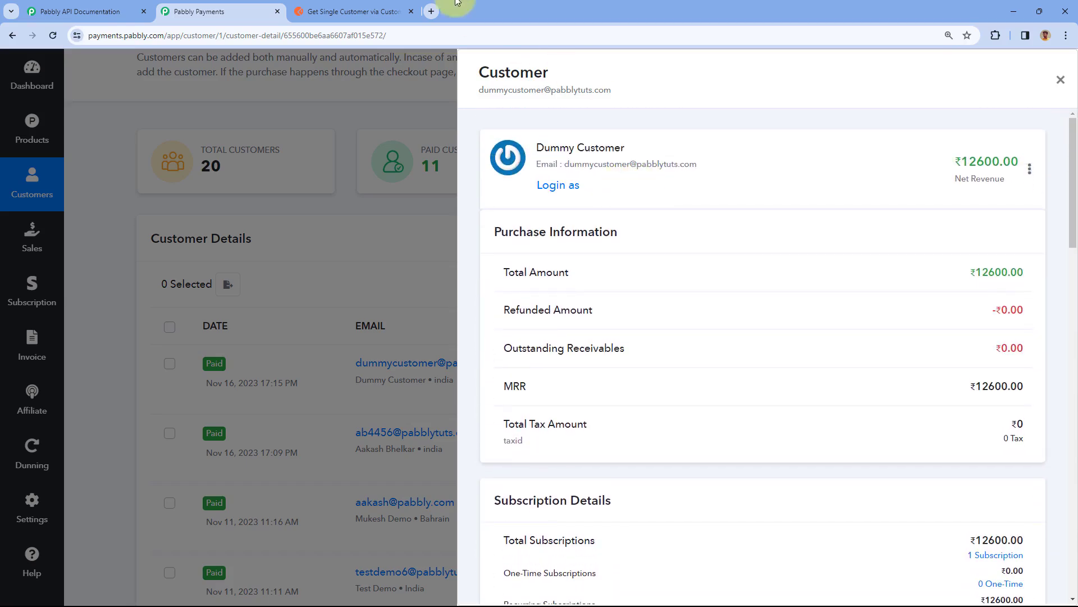
Step: In Postman, replace the {customer_id} placeholder in the request URL with the copied customer ID
click(344, 13)
click(551, 164)
key(BackSpace)
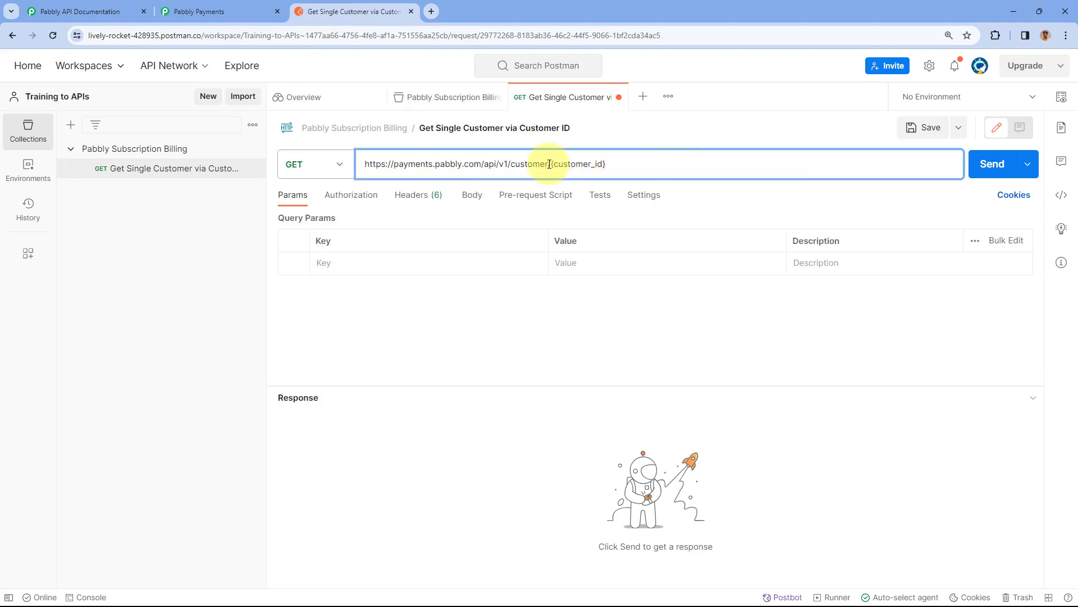
drag(551, 164, 574, 162)
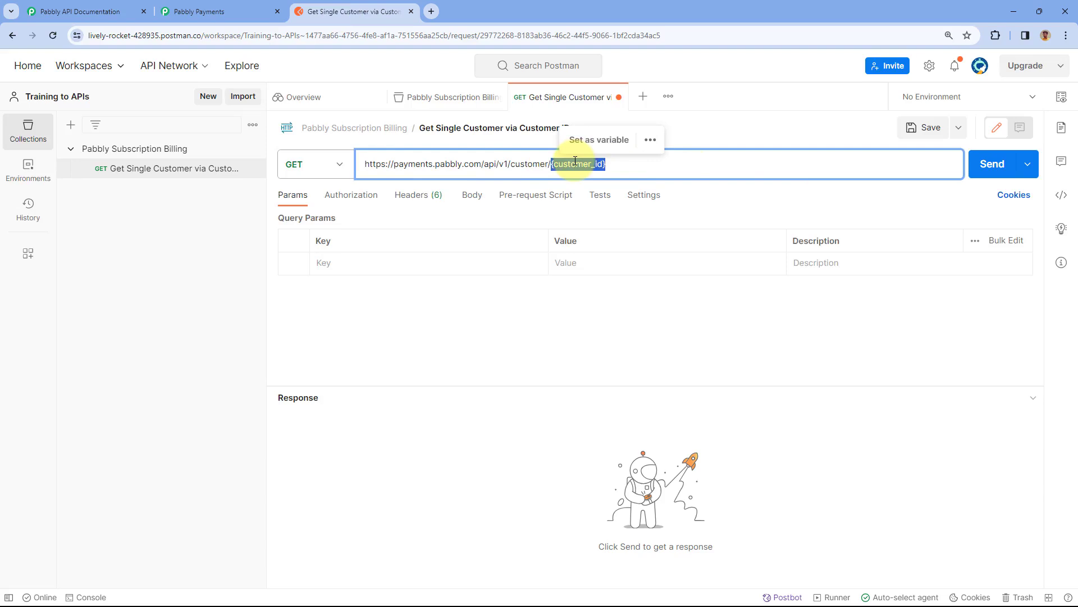
right_click(575, 161)
click(597, 261)
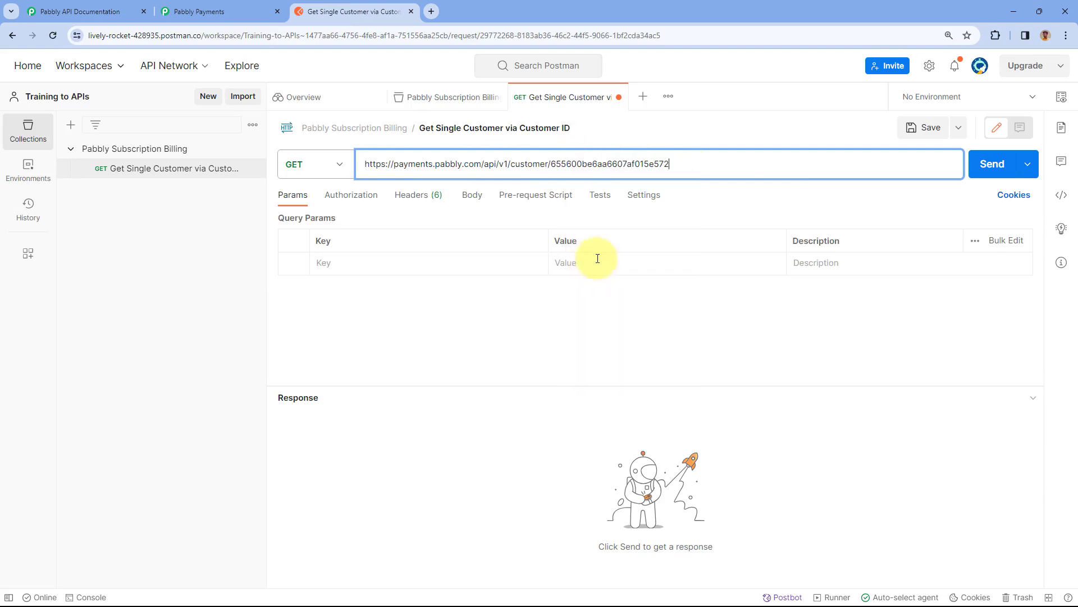
click(678, 137)
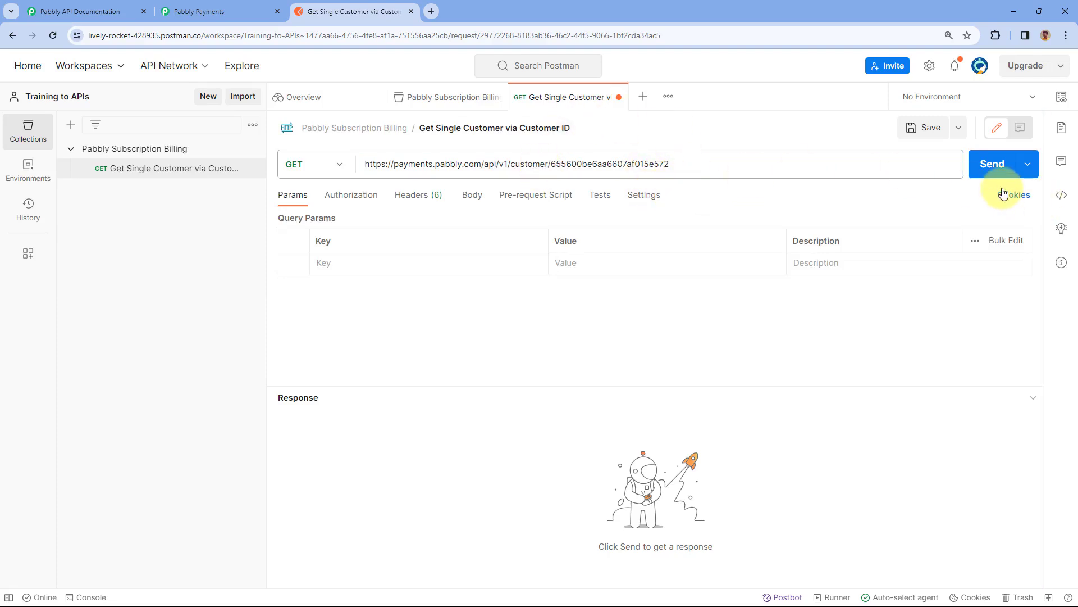
Step: Set the request's authorization type to Inherit auth from parent so it uses the collection's credentials
click(355, 198)
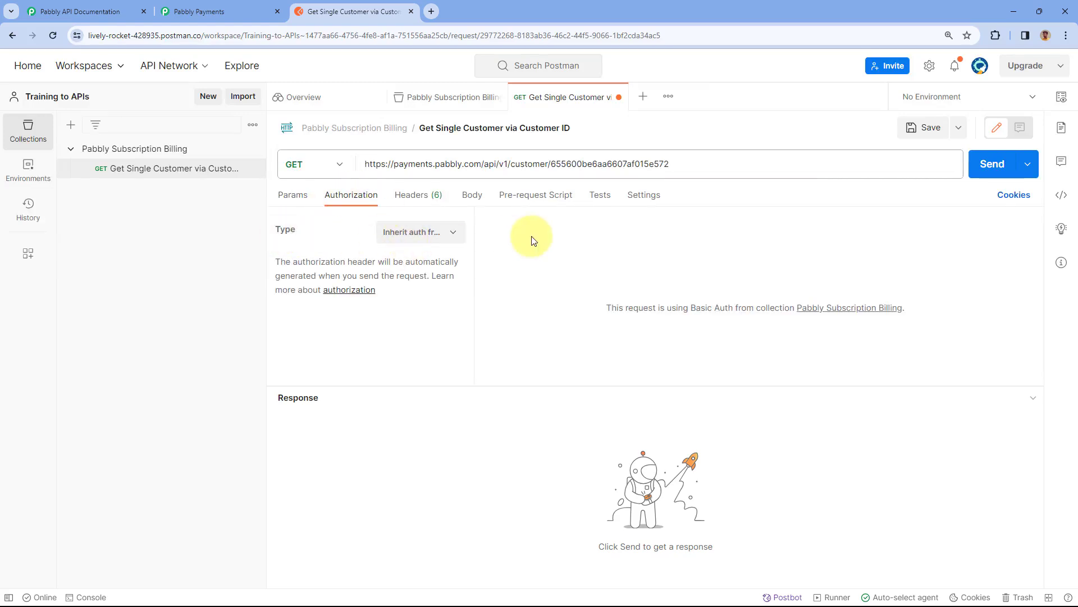
click(451, 233)
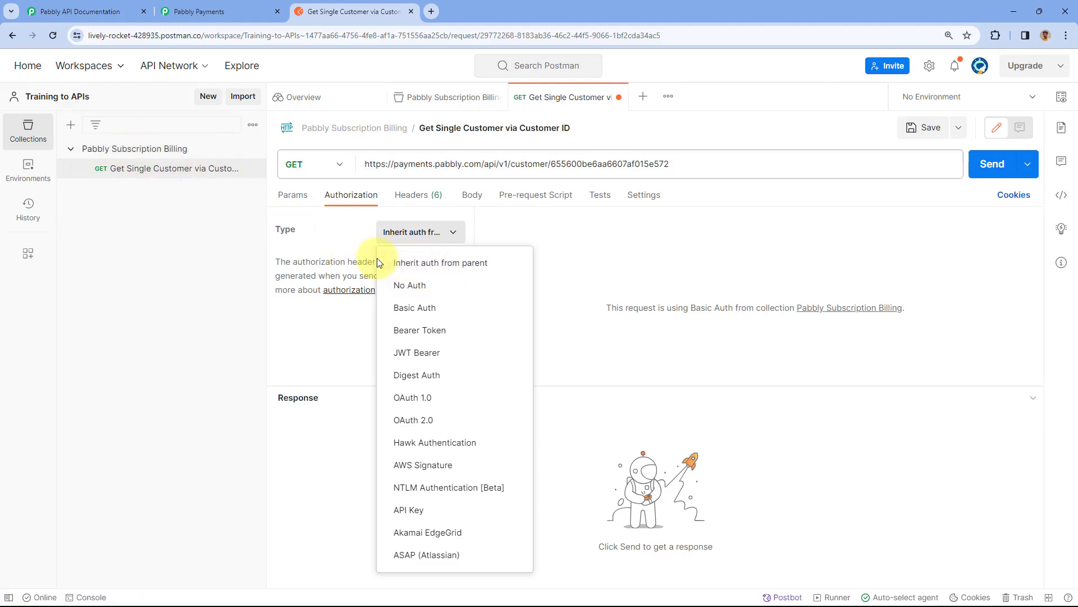
click(449, 266)
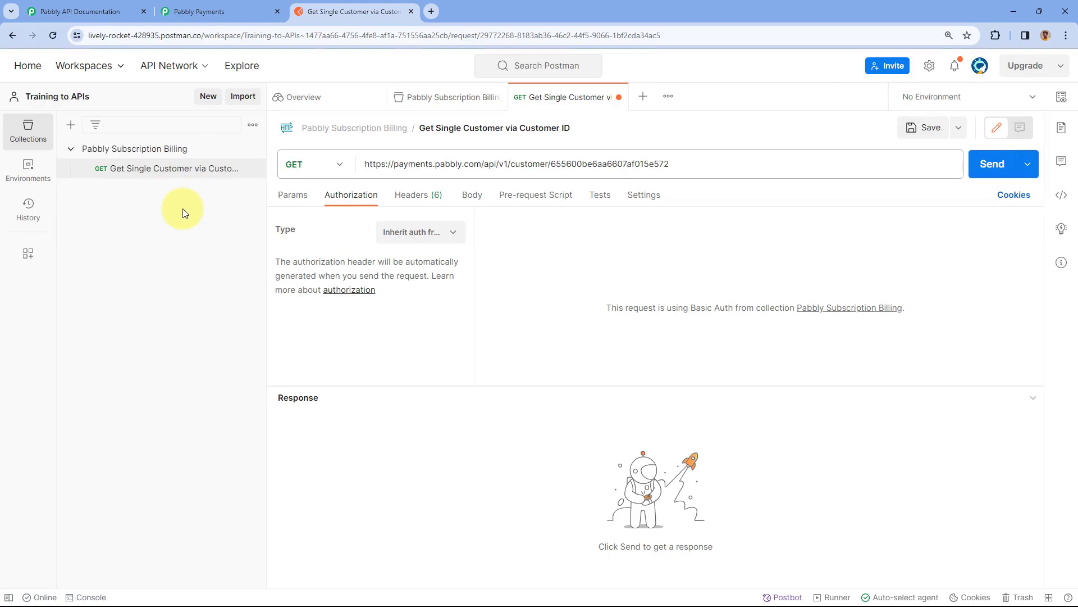
Step: Try Basic Auth as the request's own authorization type, and restore Inherit auth from parent
click(421, 232)
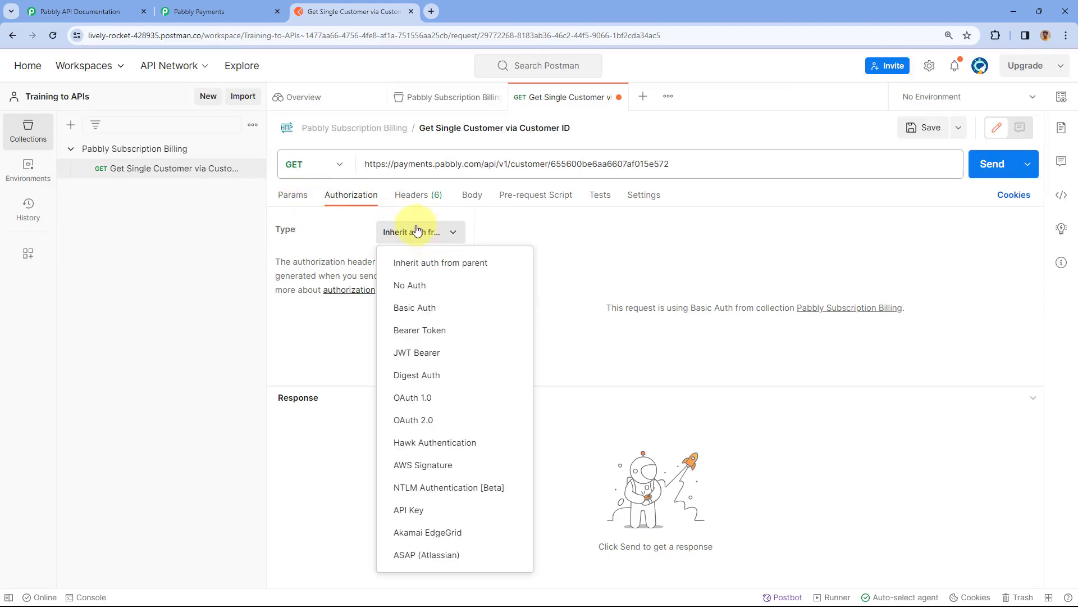
click(418, 312)
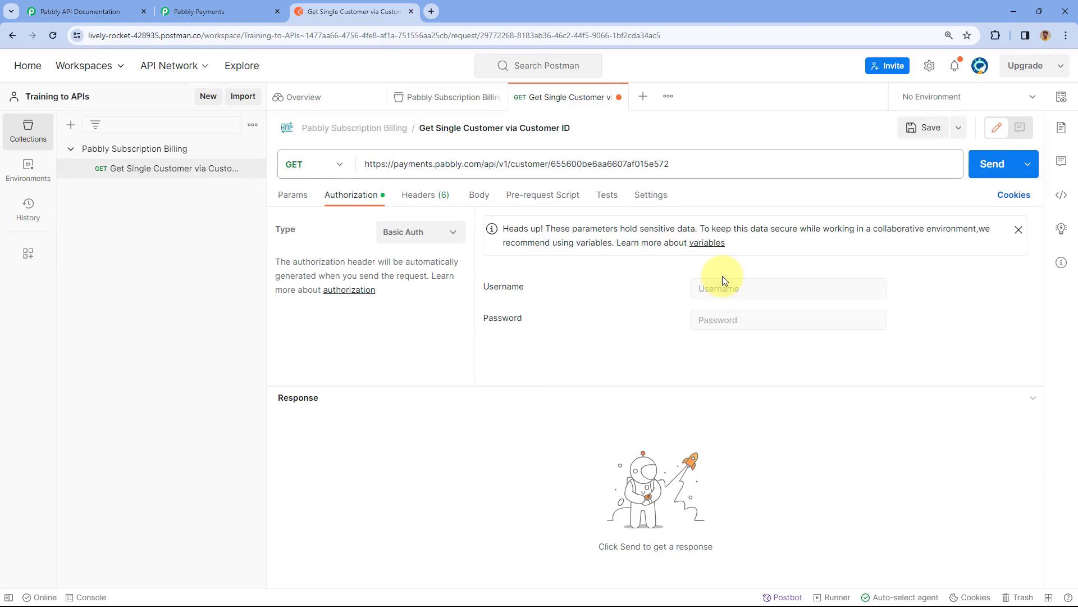
click(438, 240)
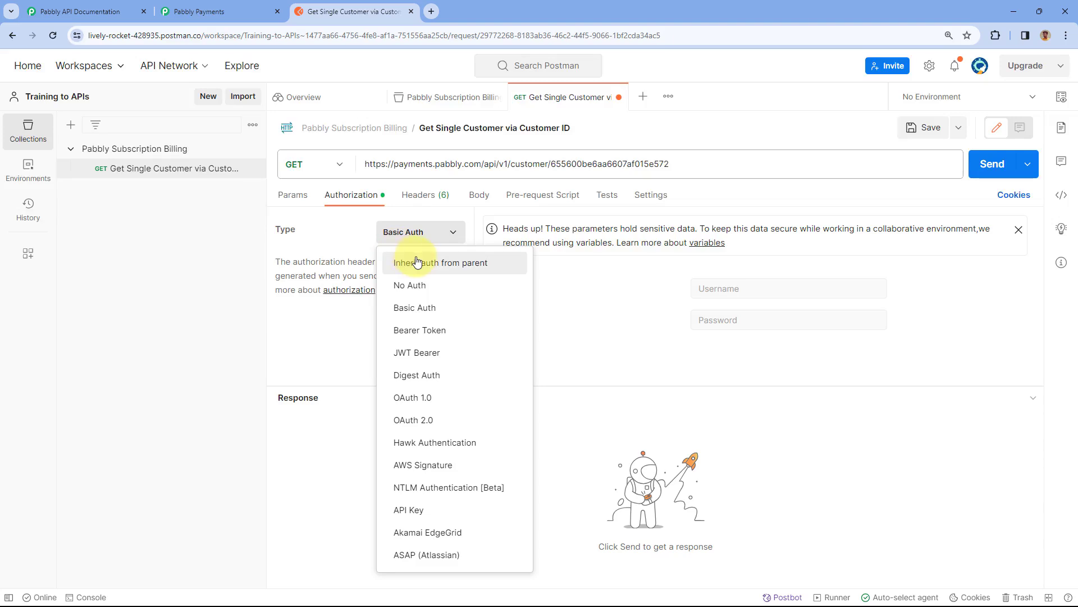
click(416, 261)
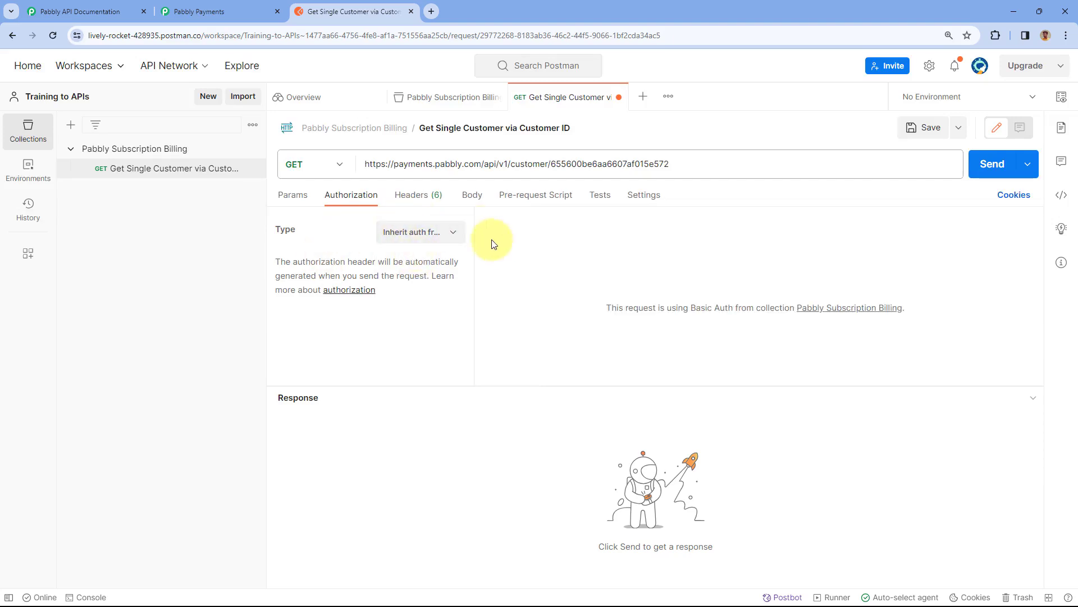
Step: Review the request's query parameters and compare its URL with the endpoint URL in the documentation
click(294, 200)
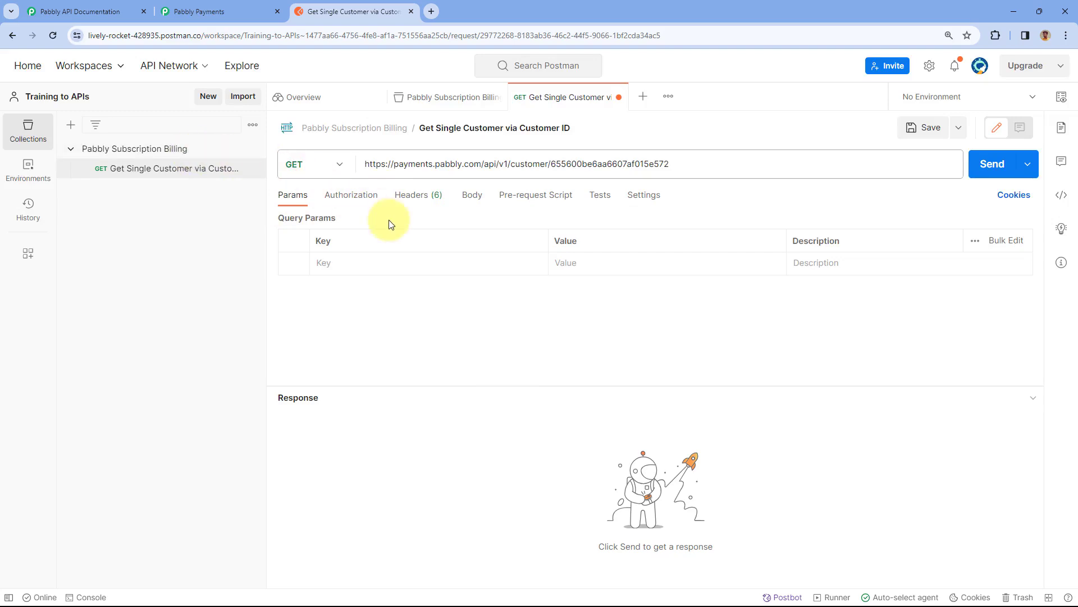
click(81, 10)
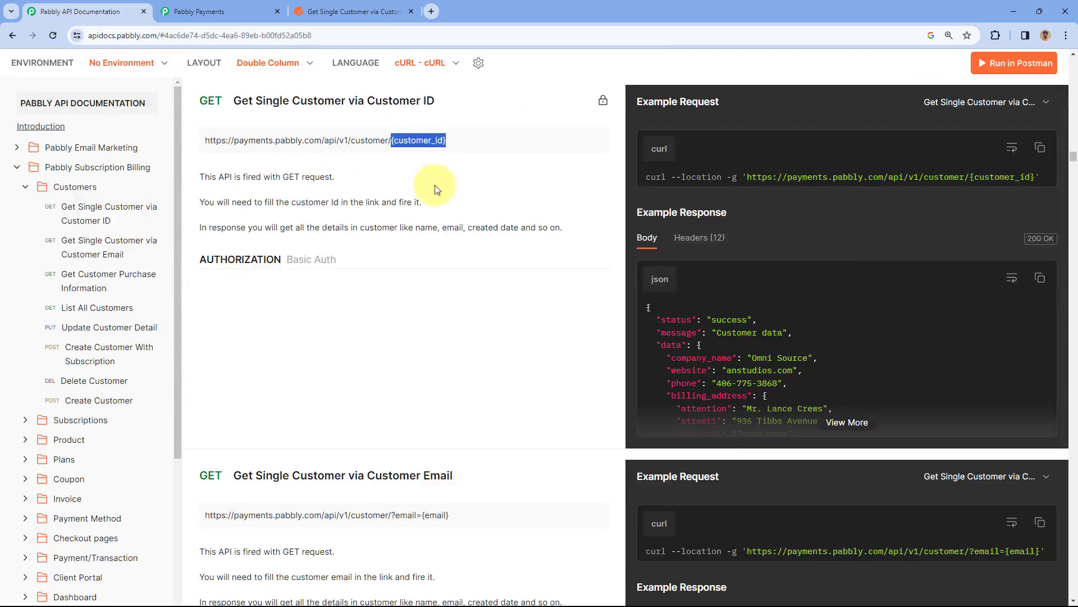
click(416, 174)
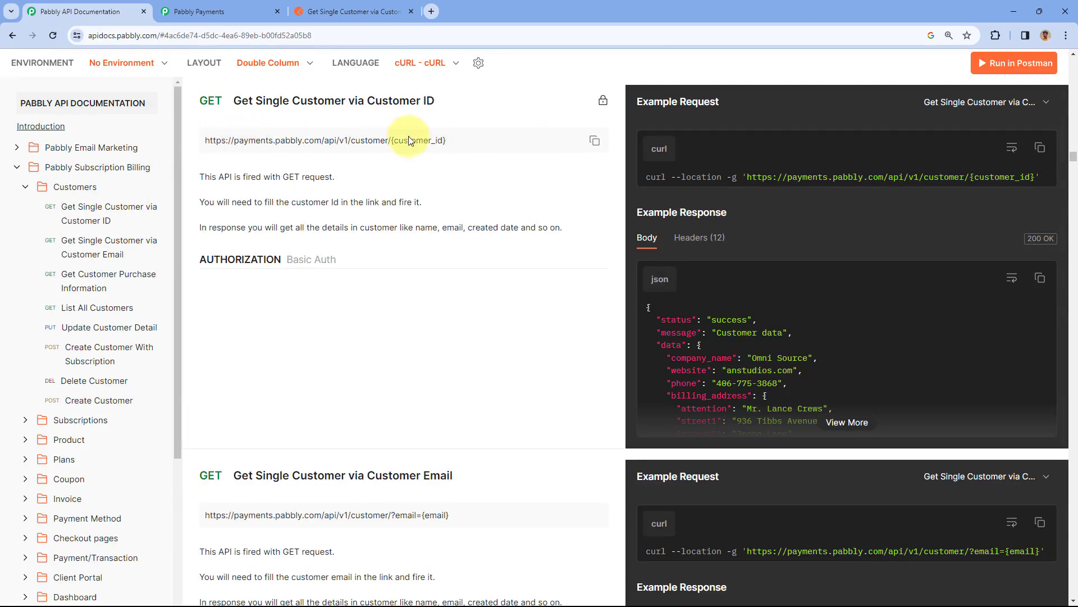
click(353, 5)
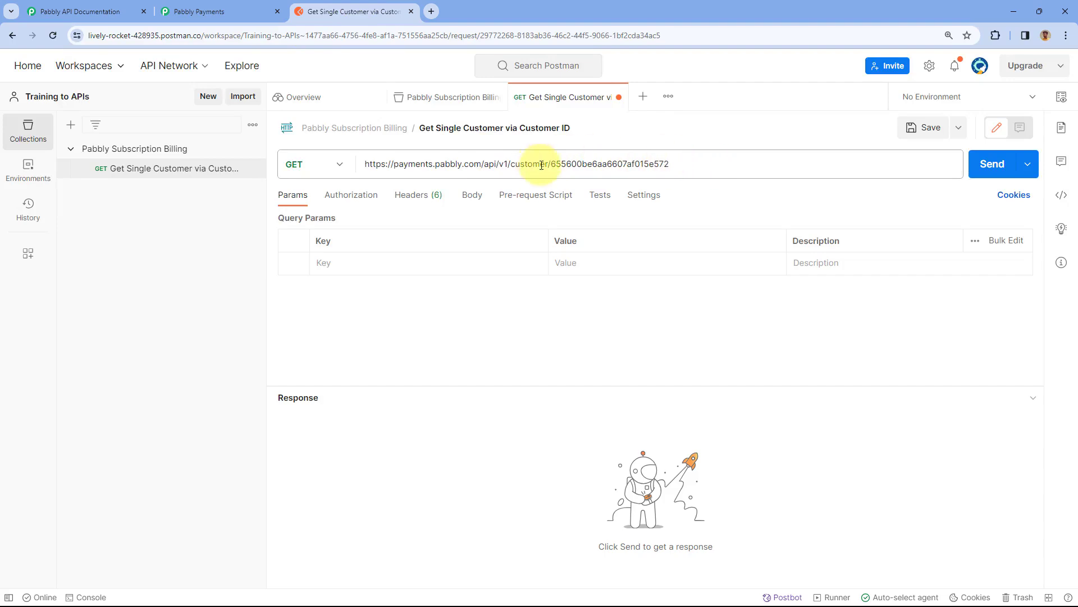
Step: Send the GET request and enlarge the response area to inspect the returned body, status and response time
click(1001, 172)
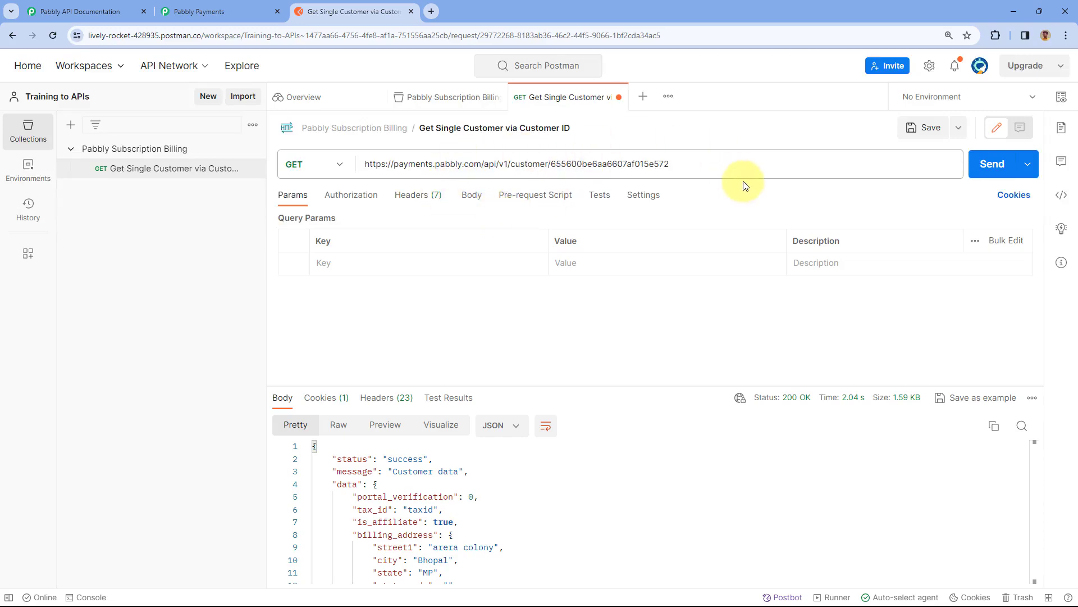
drag(472, 385, 474, 331)
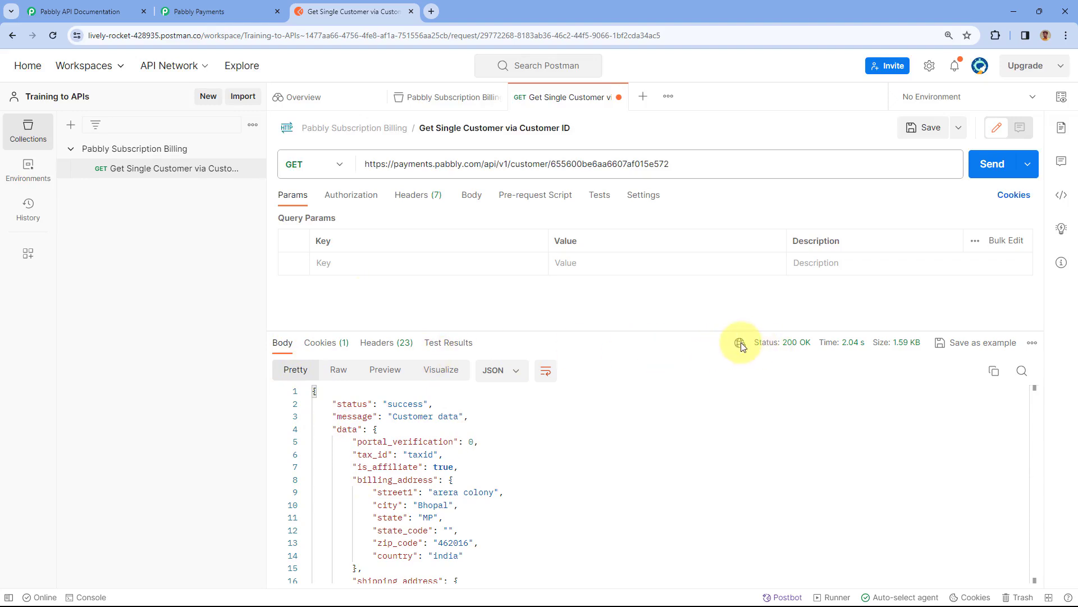
mouse_move(769, 349)
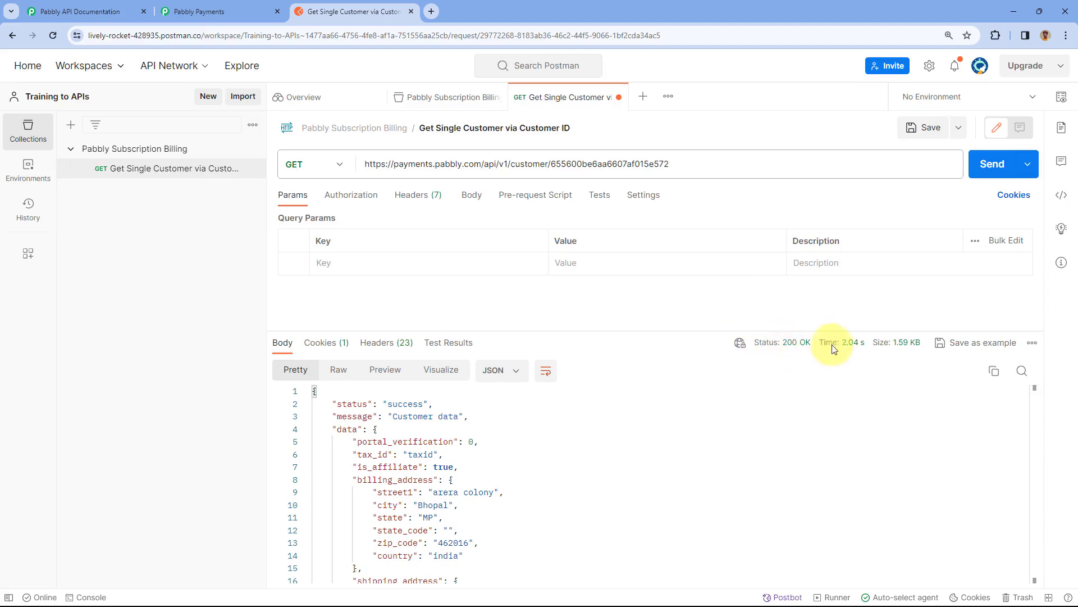
mouse_move(828, 349)
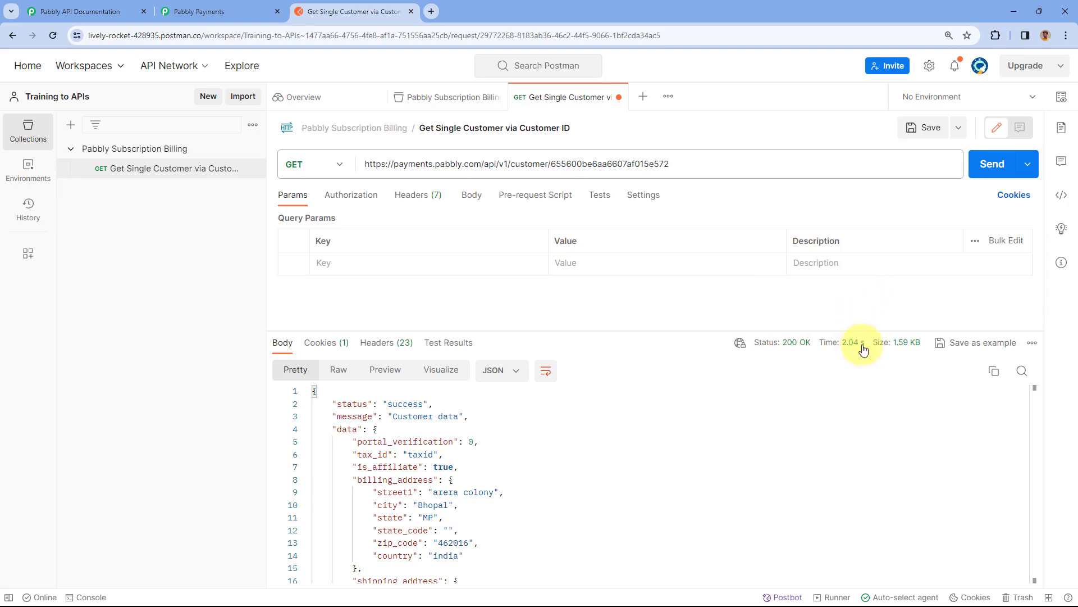
Step: Enlarge the response area and compare the returned body with the full example response in the Pabbly API documentation
mouse_move(900, 352)
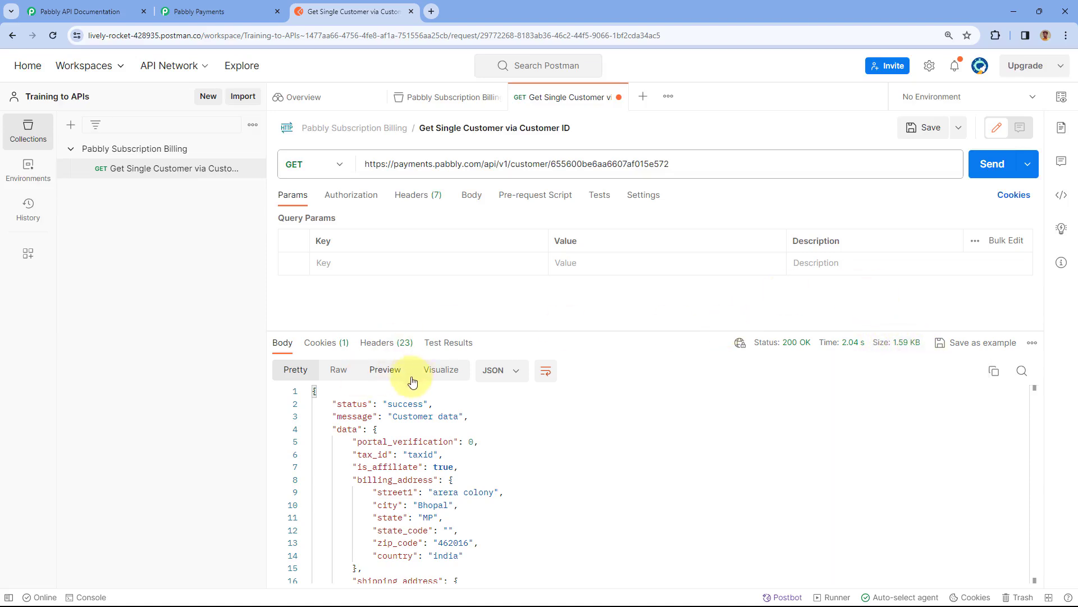
drag(510, 333, 474, 296)
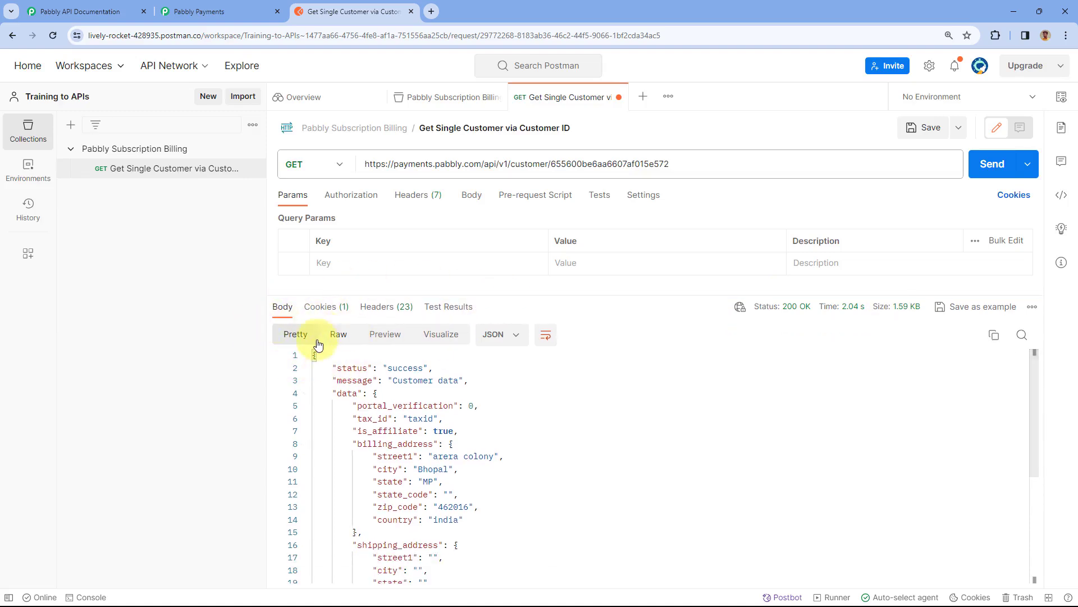
scroll(470, 402, down, 3)
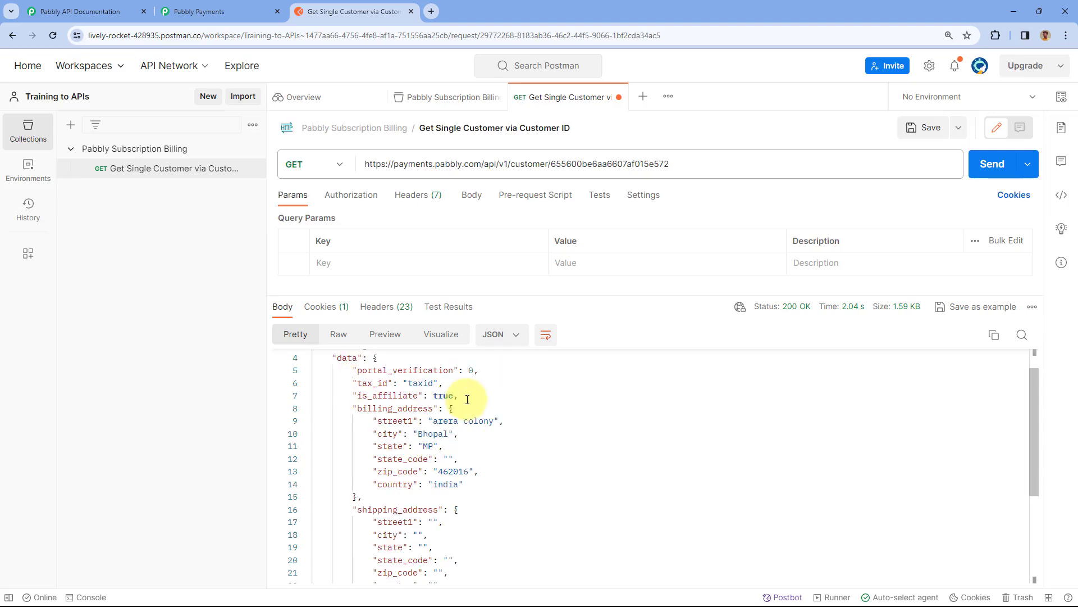
scroll(499, 416, up, 3)
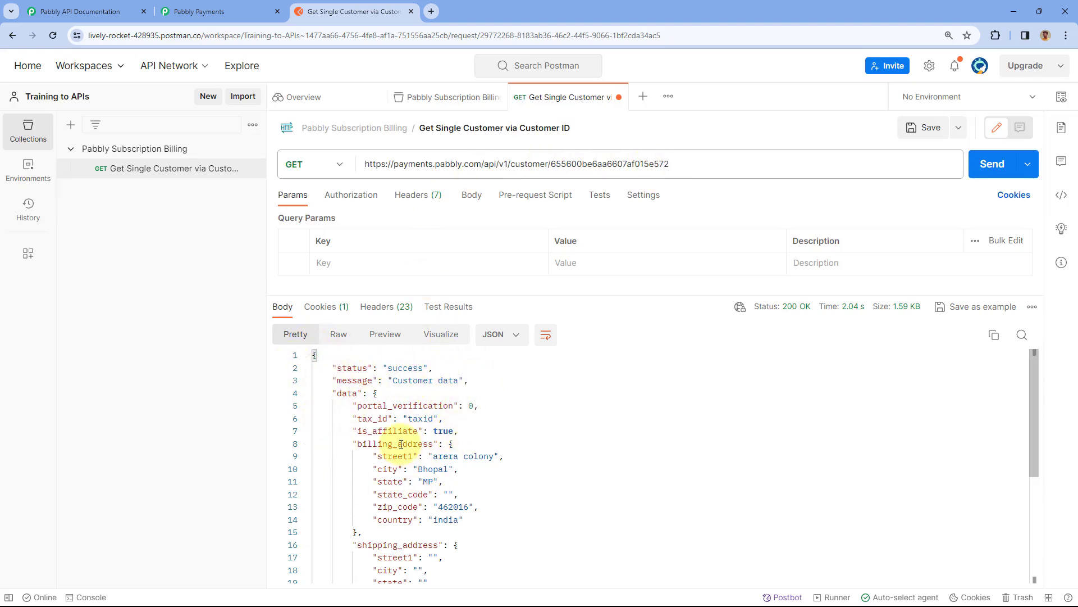
click(77, 8)
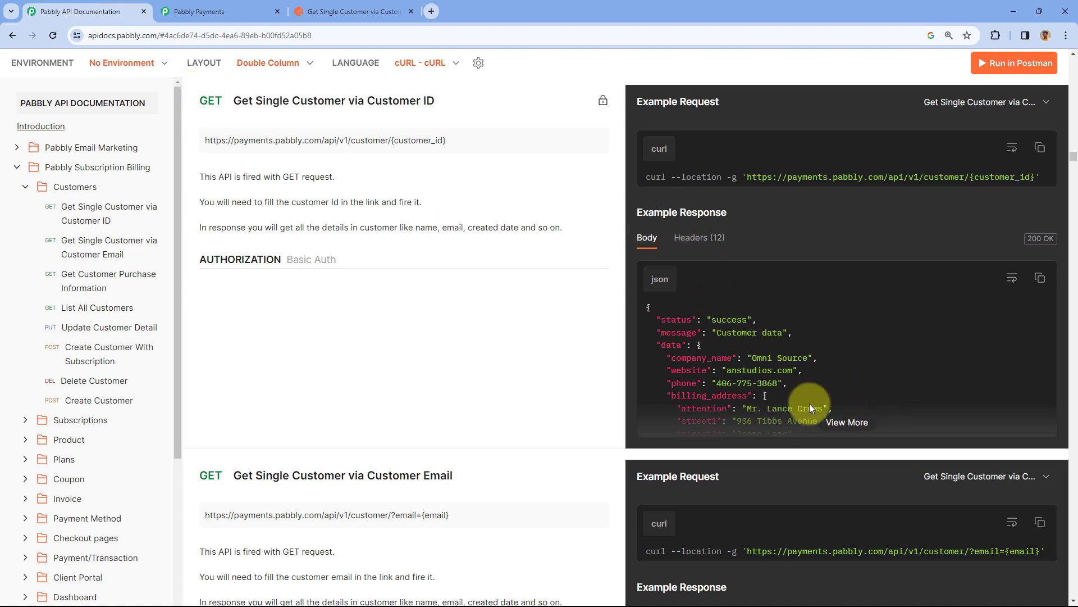
click(845, 427)
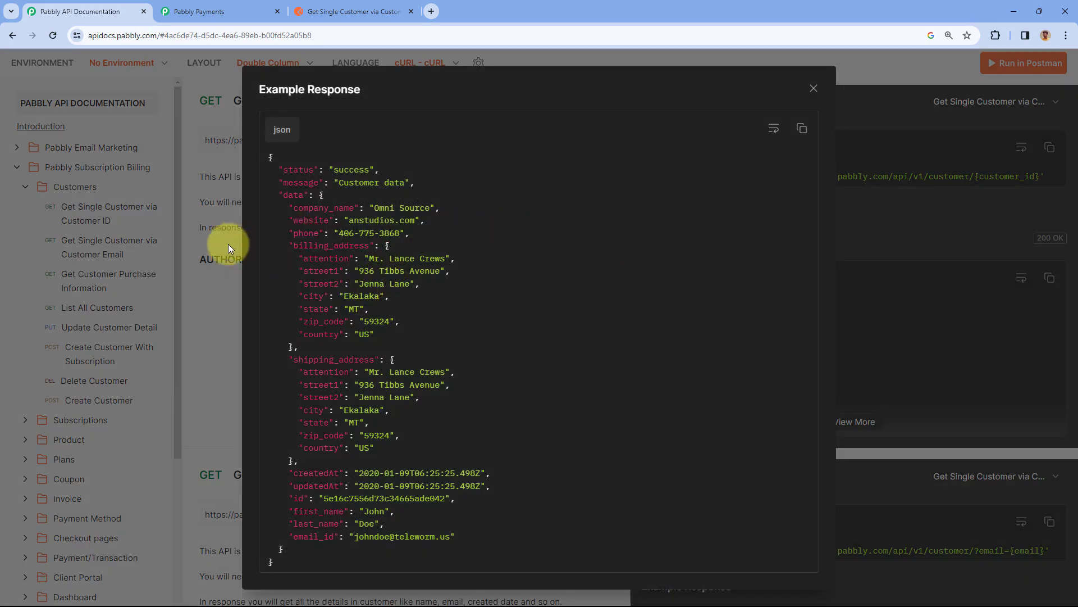
click(812, 90)
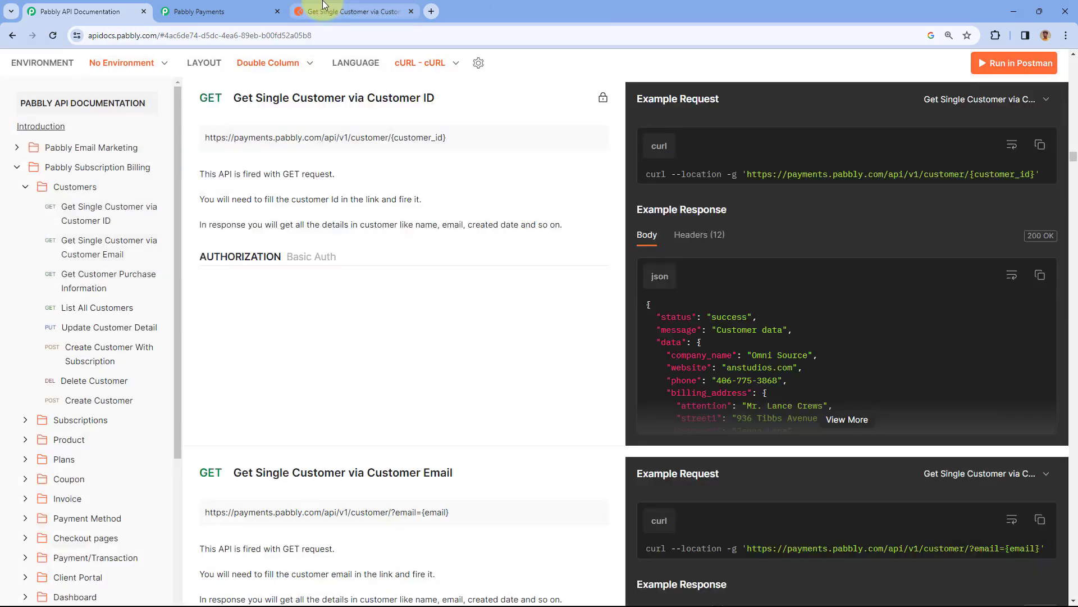
click(349, 11)
Step: Examine the response body's status, message, billing and shipping address, and customer name fields in Postman
click(358, 368)
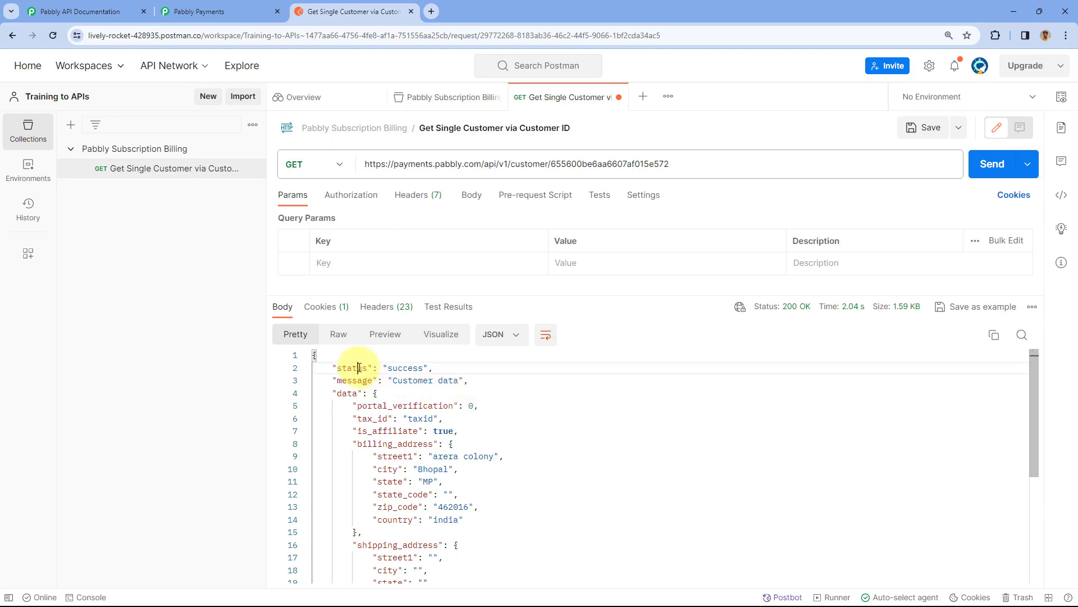
double_click(400, 368)
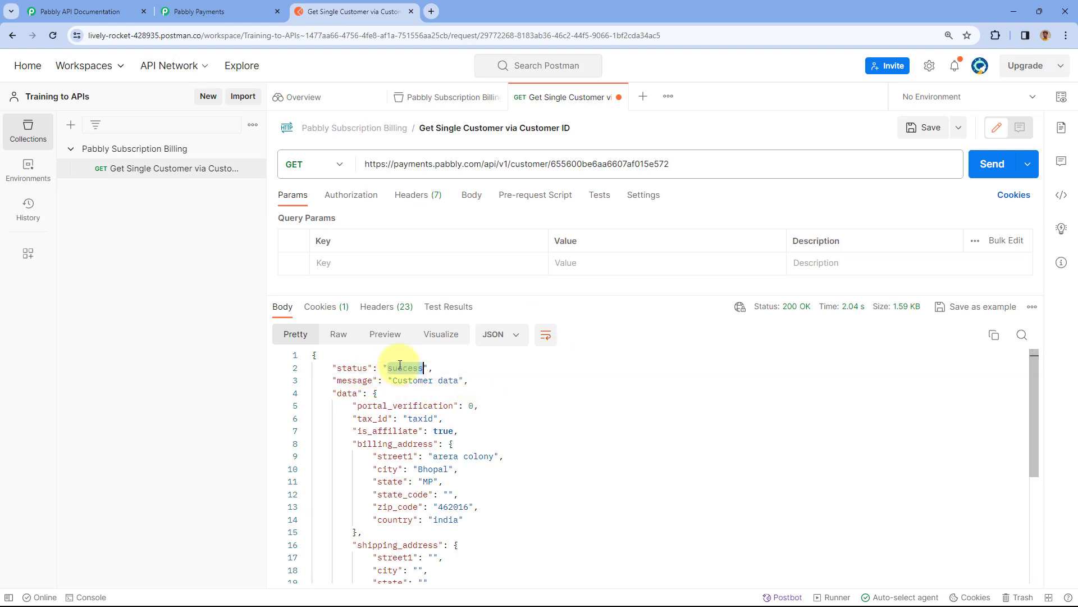
click(348, 380)
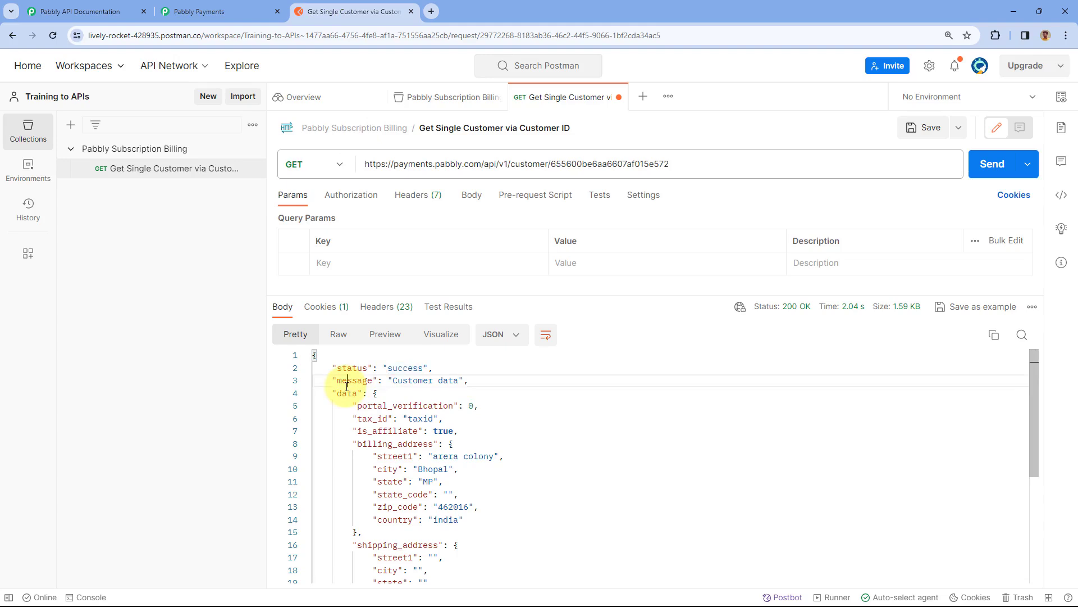
double_click(413, 380)
click(437, 381)
drag(457, 381, 396, 381)
scroll(361, 359, down, 3)
scroll(287, 396, up, 1)
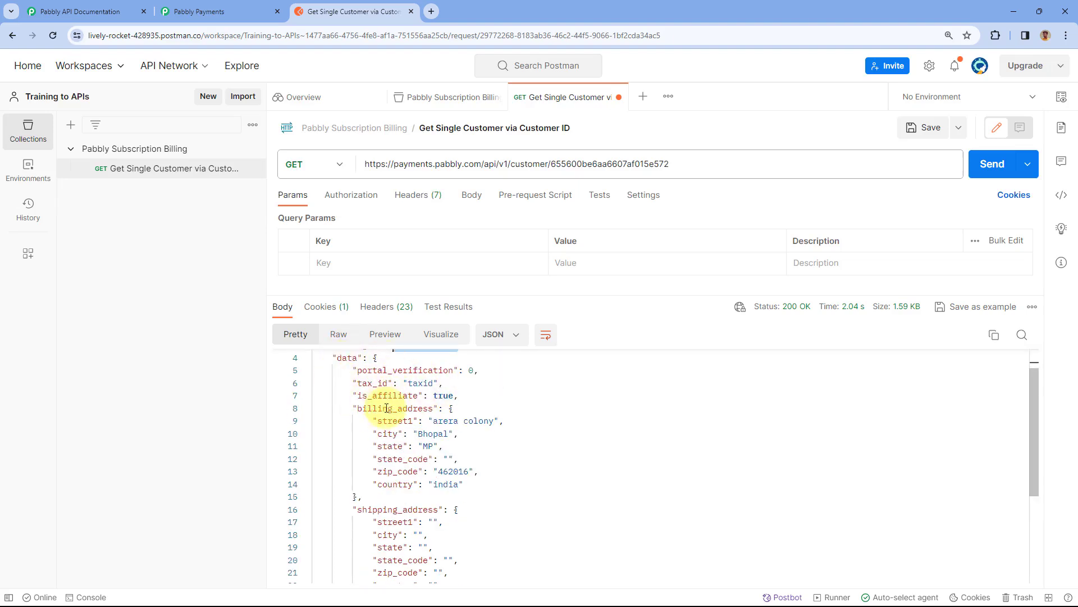
scroll(405, 449, down, 2)
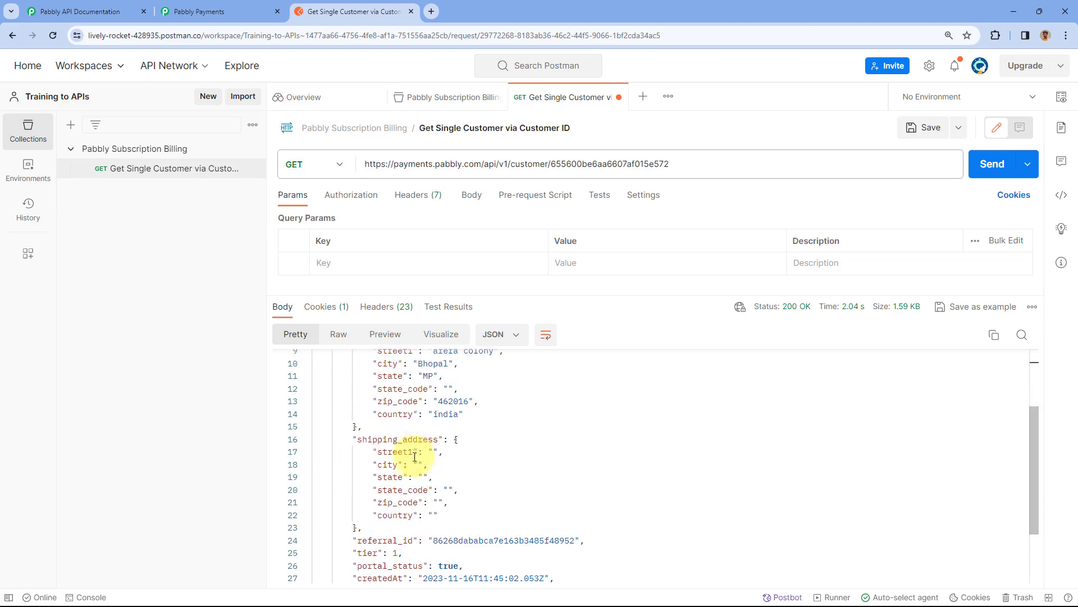
scroll(413, 455, down, 3)
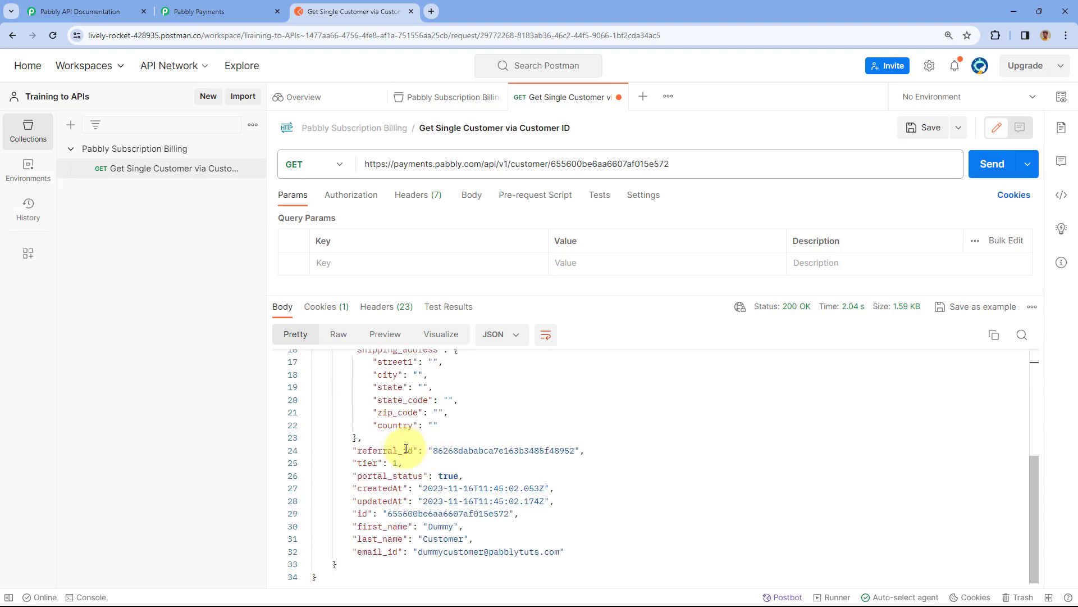
click(435, 537)
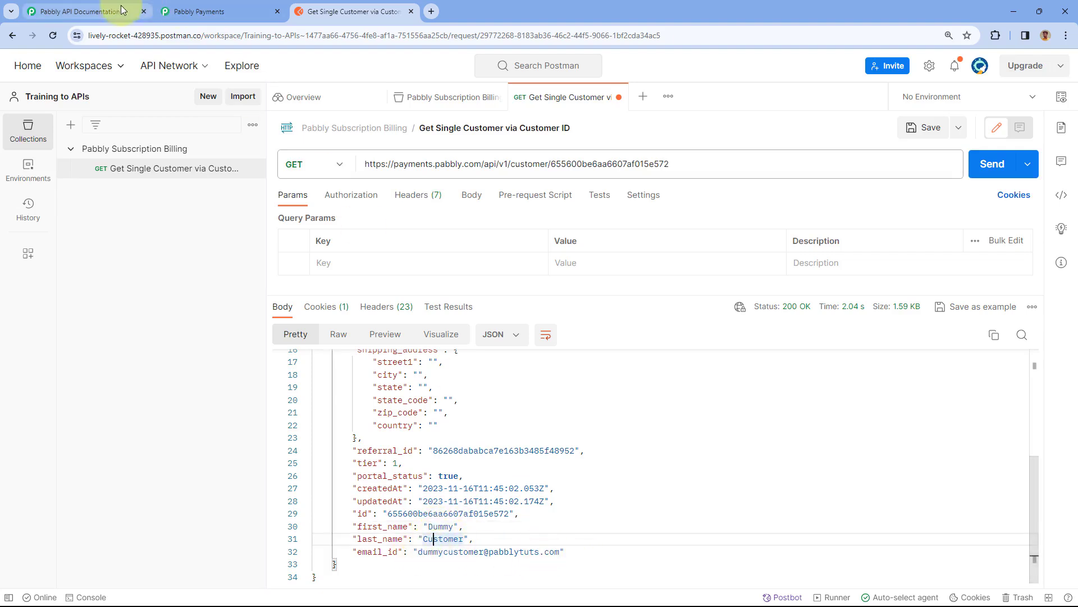
Step: Check the returned customer details against the customer's record in Pabbly Payments, and review the response body again
click(199, 11)
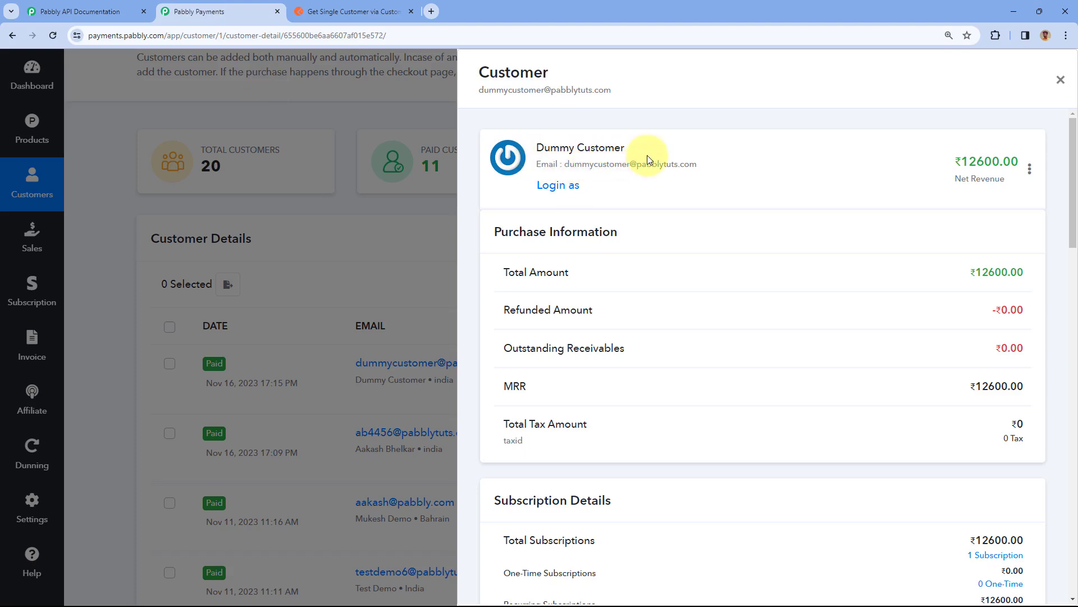
click(354, 11)
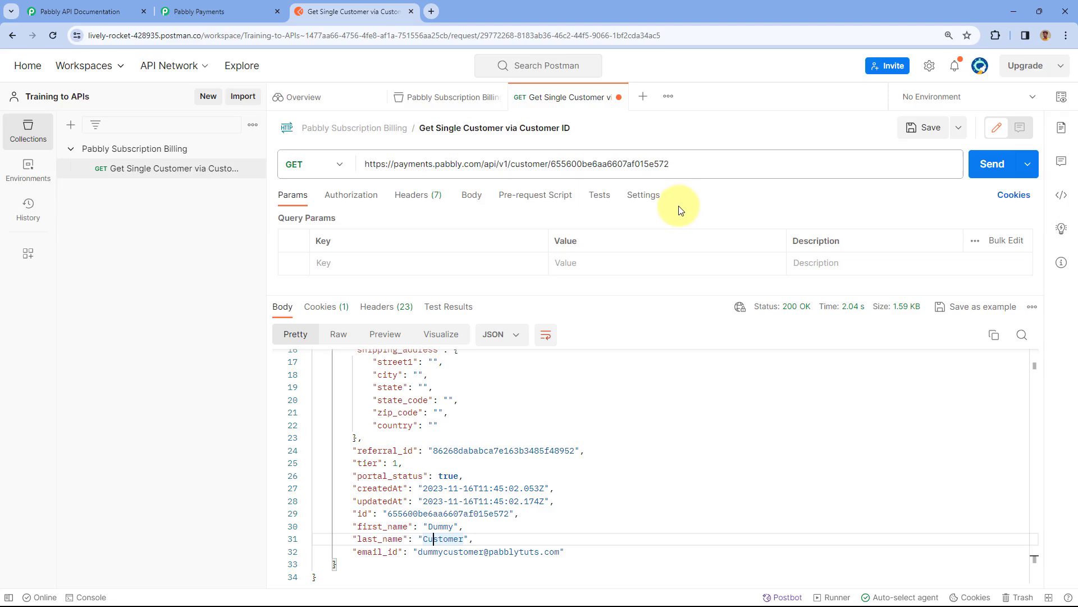
scroll(481, 428, up, 3)
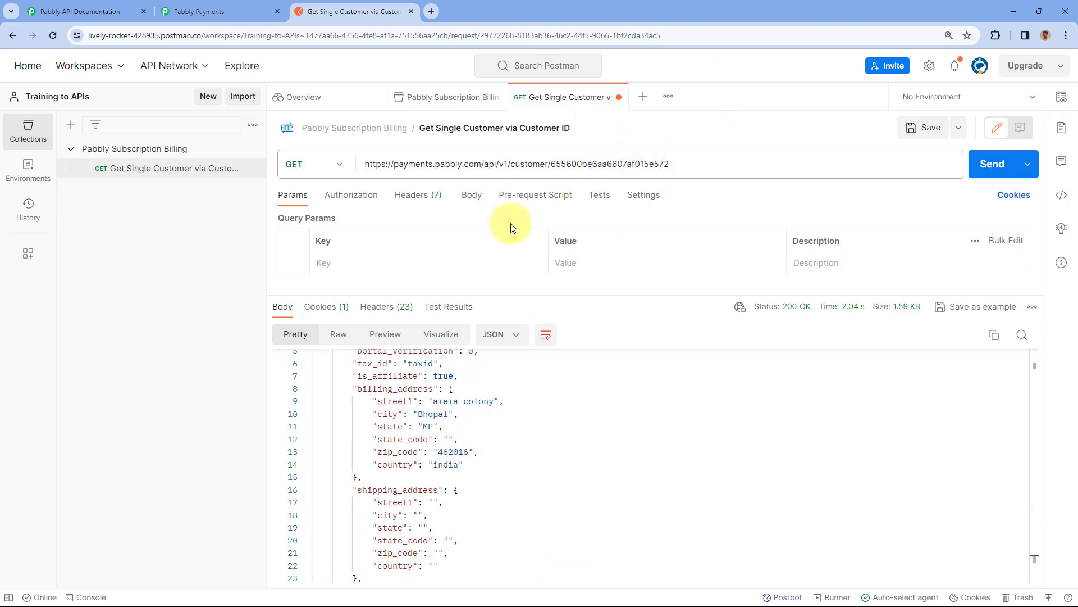
scroll(502, 393, up, 1)
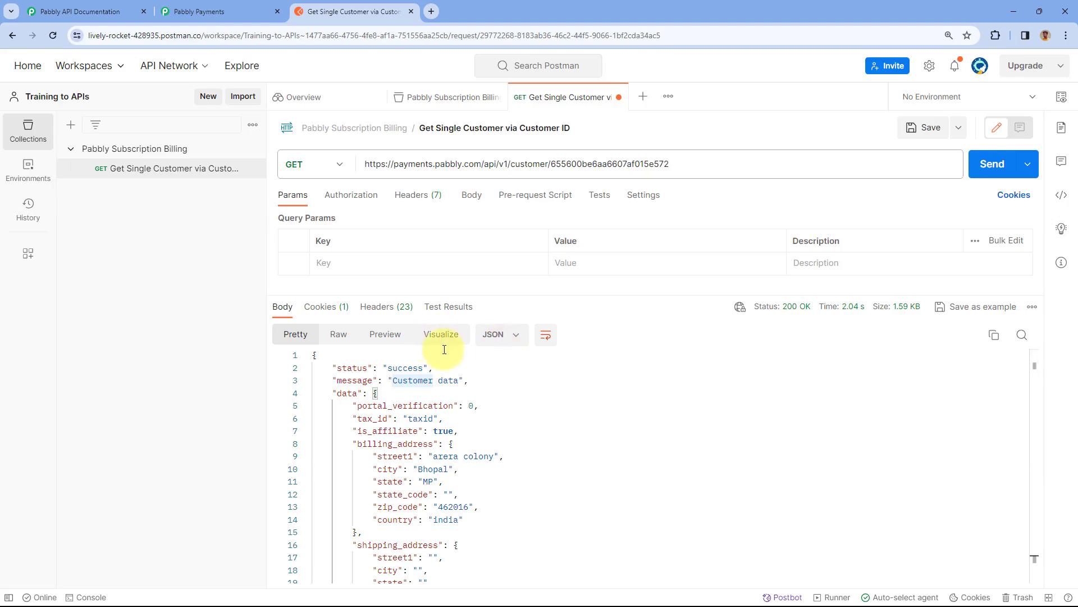
scroll(469, 409, down, 3)
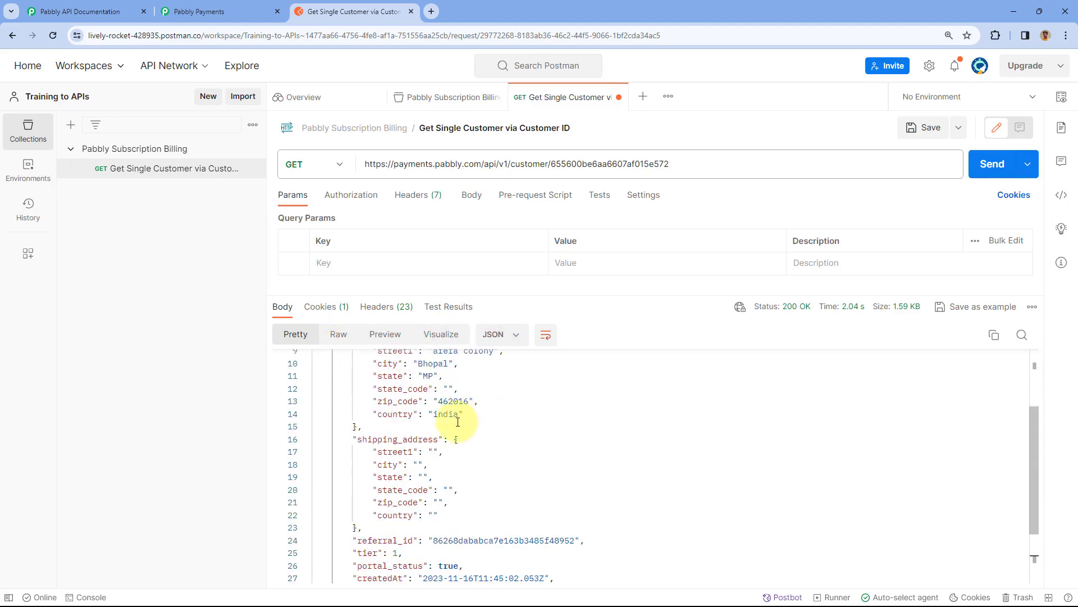
scroll(446, 421, up, 1)
scroll(446, 422, up, 3)
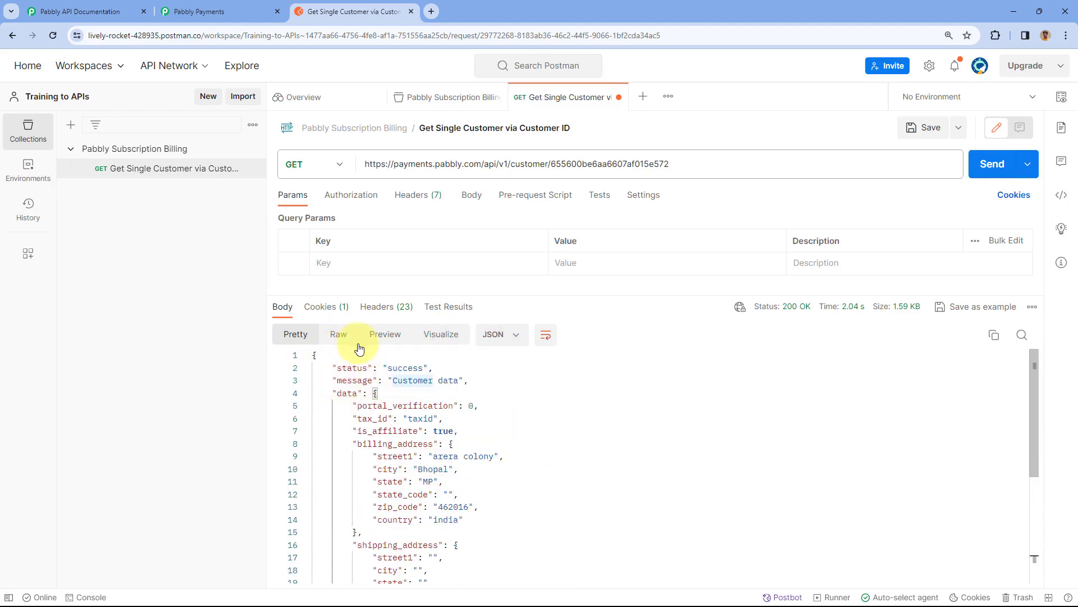
Step: View the response body in Raw, Preview and Visualize formats, and return it to Pretty
click(339, 335)
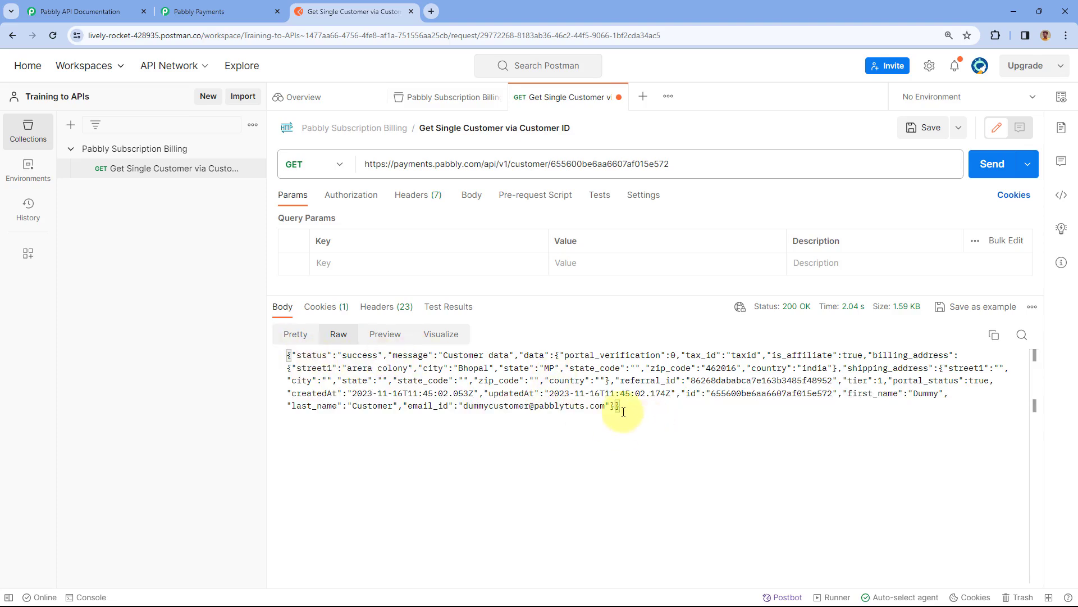
click(381, 336)
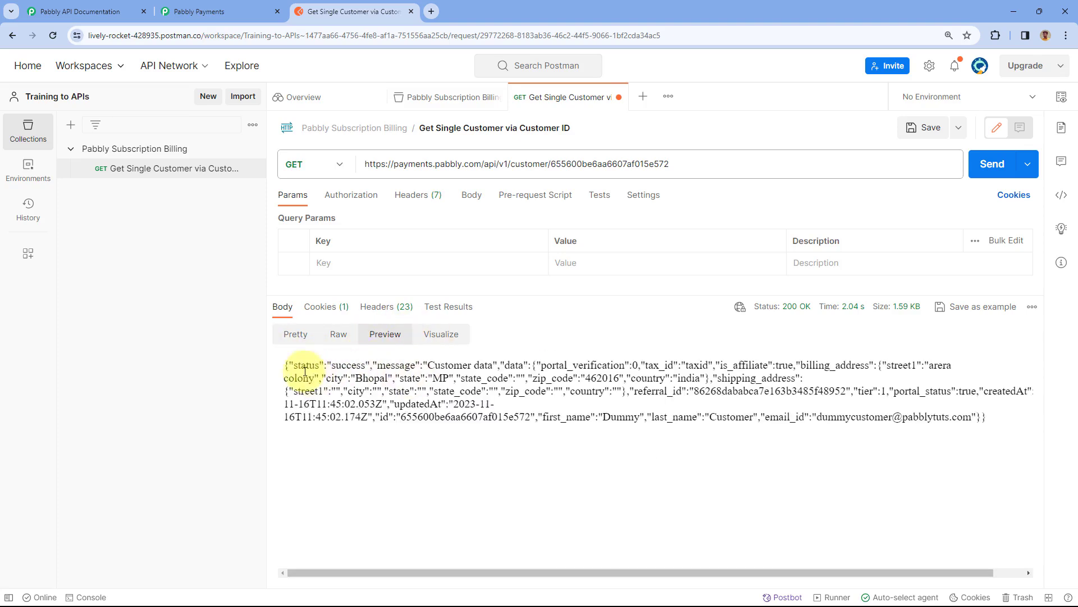
click(459, 338)
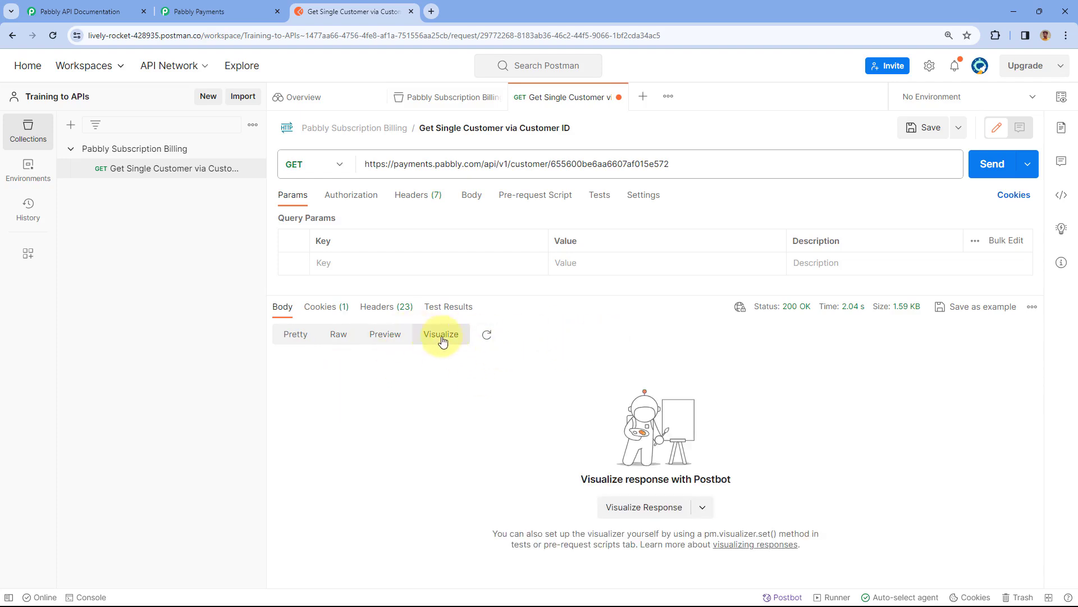
click(294, 340)
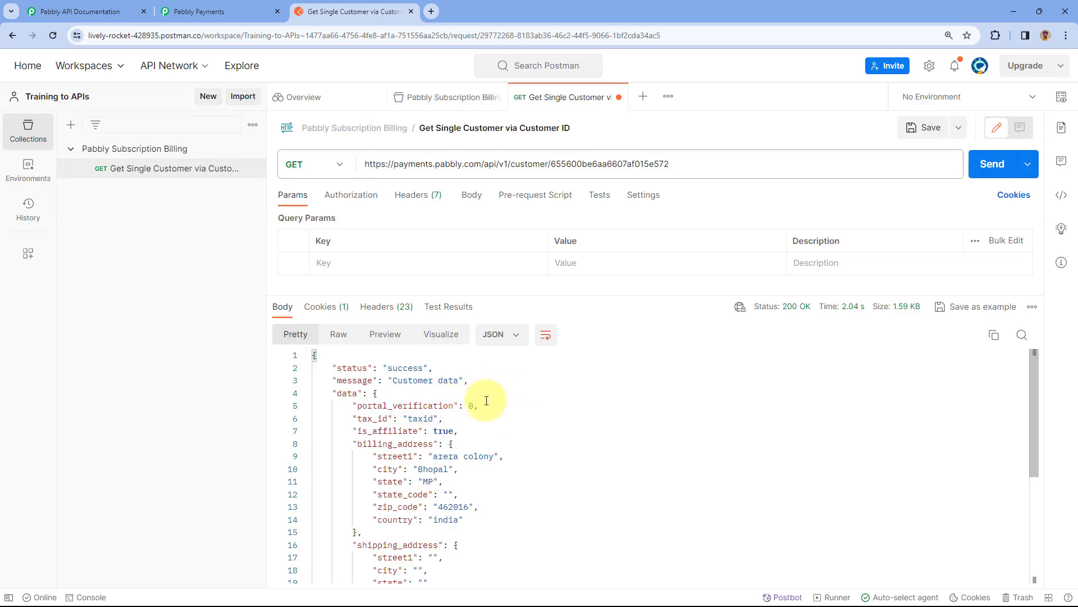
Step: Examine the response's cookies and headers, including the Content-Type header
click(310, 310)
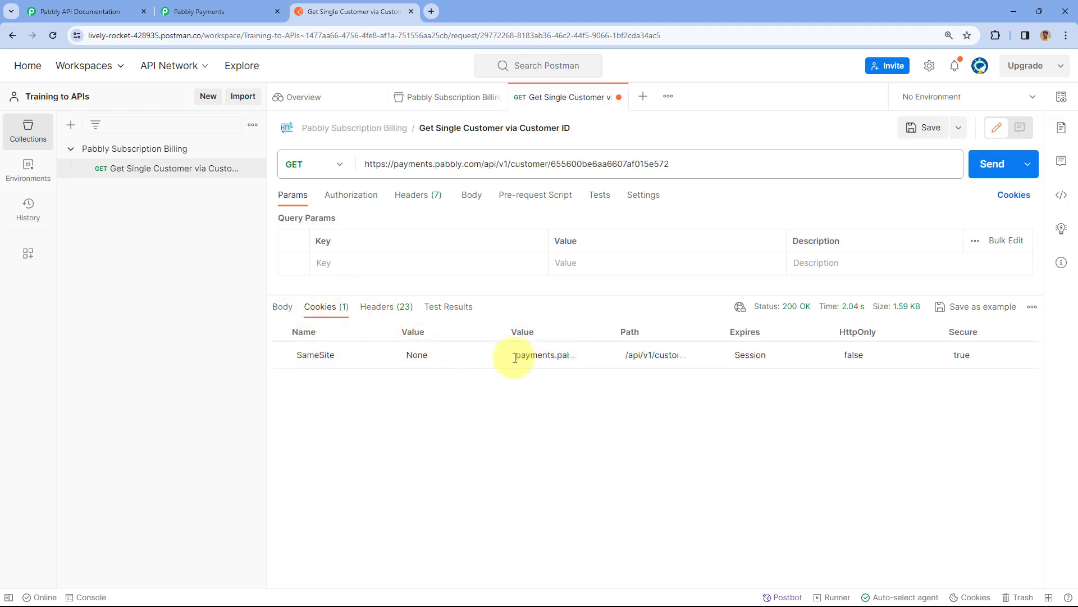
click(375, 311)
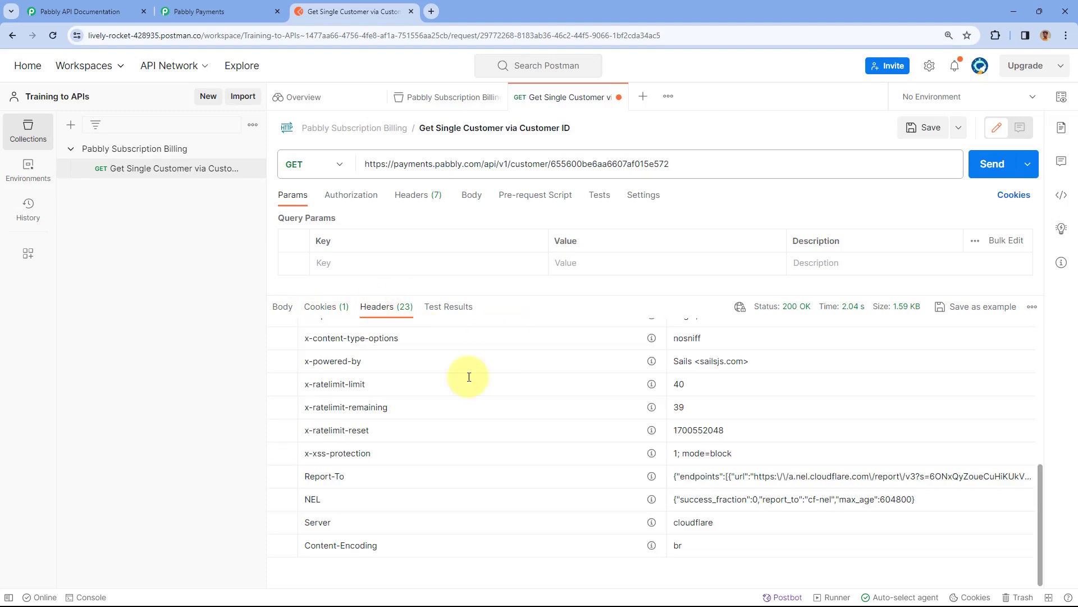
scroll(466, 373, up, 5)
scroll(500, 389, up, 1)
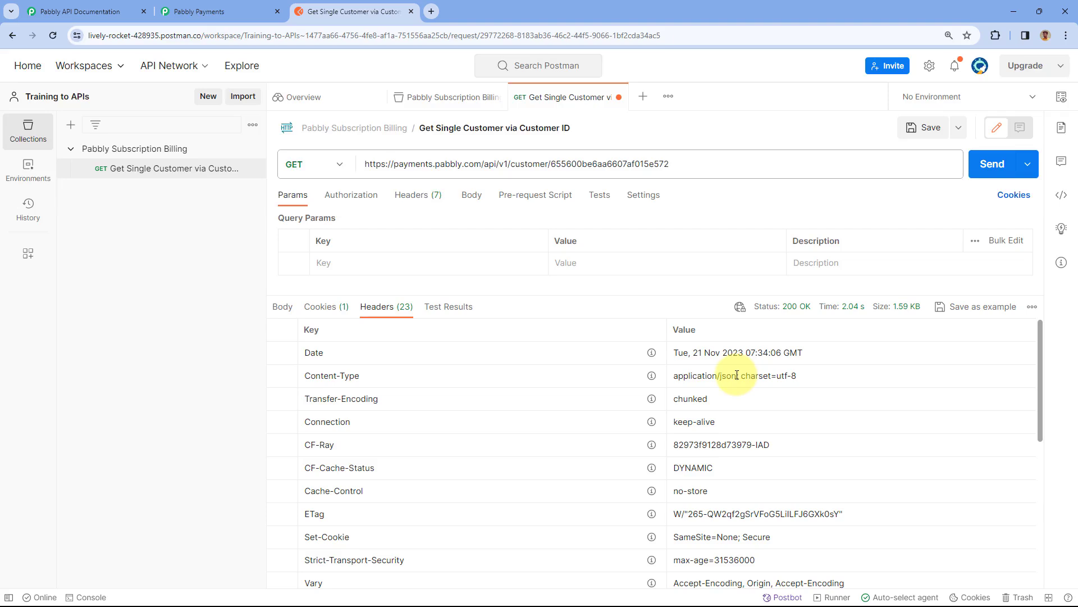
click(719, 368)
click(591, 306)
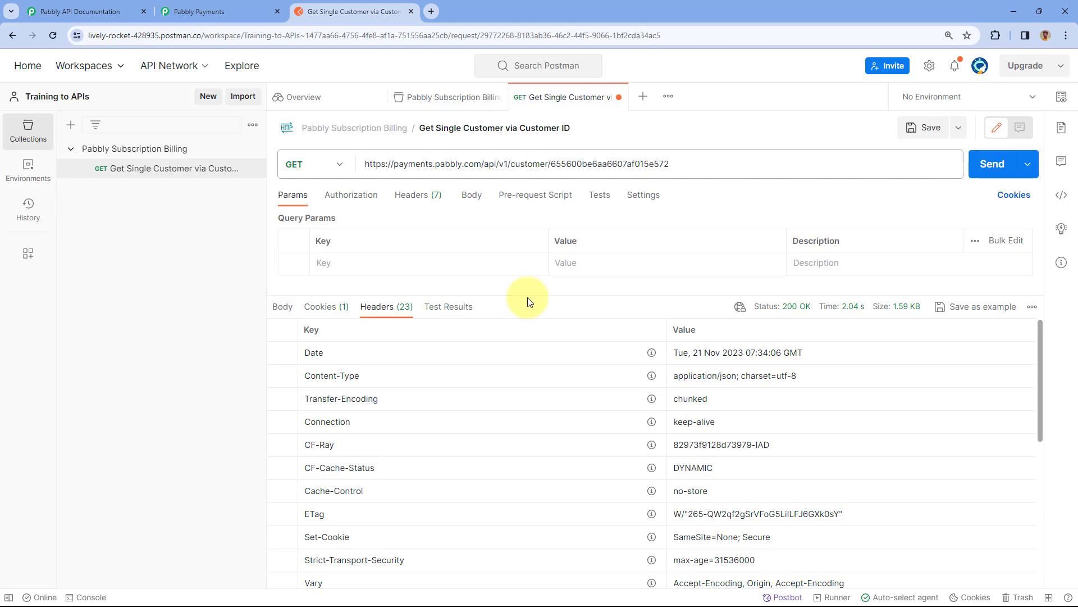
Step: Shrink the response area and review the request's authorization, auto-generated headers and body settings
drag(524, 298, 520, 408)
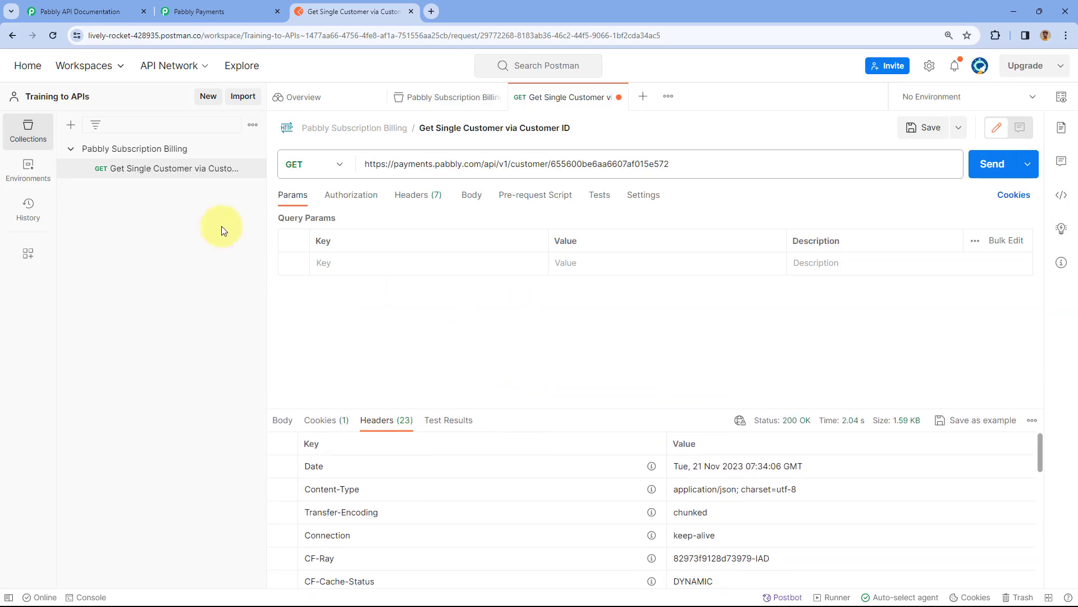
click(340, 198)
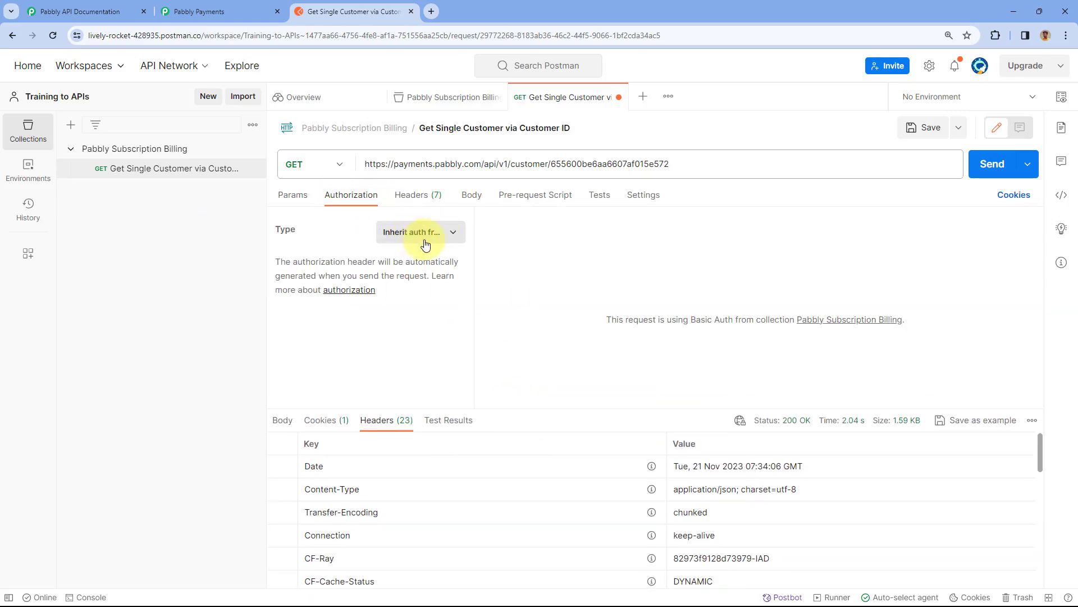
click(425, 197)
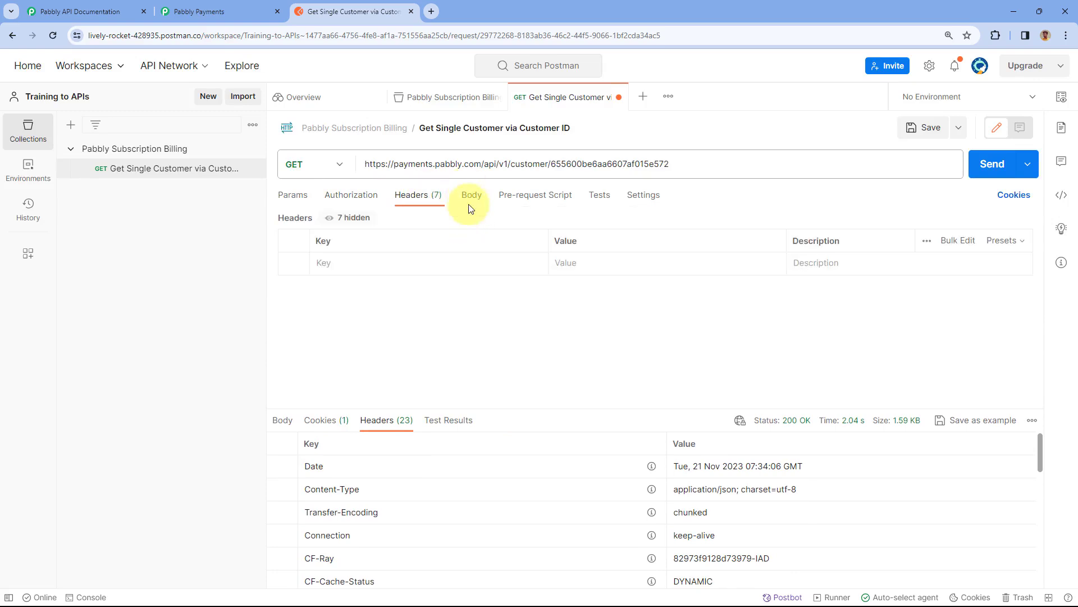
click(349, 219)
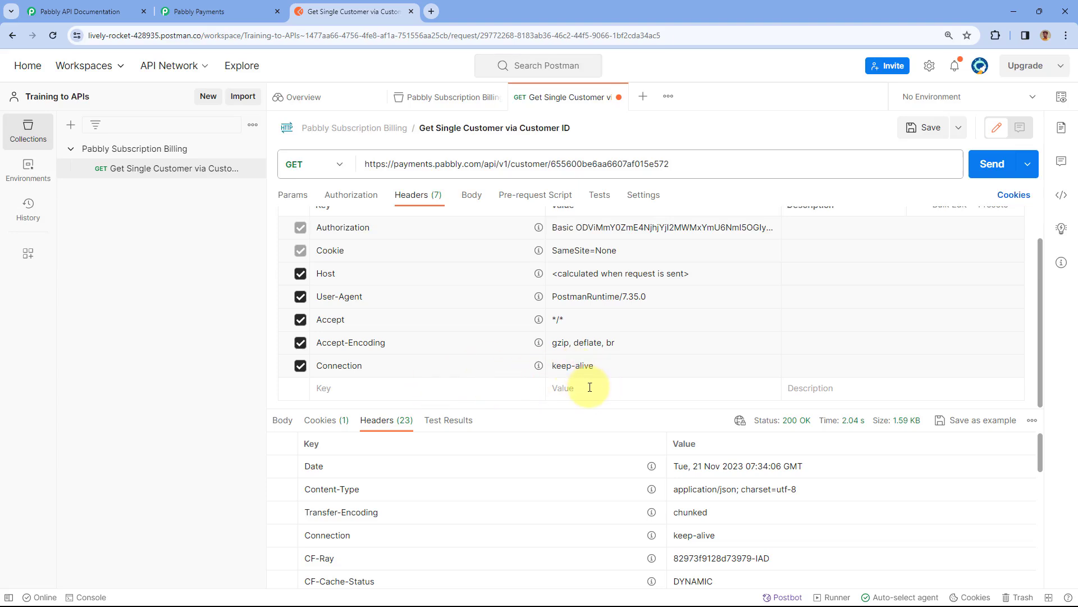
scroll(415, 281, up, 1)
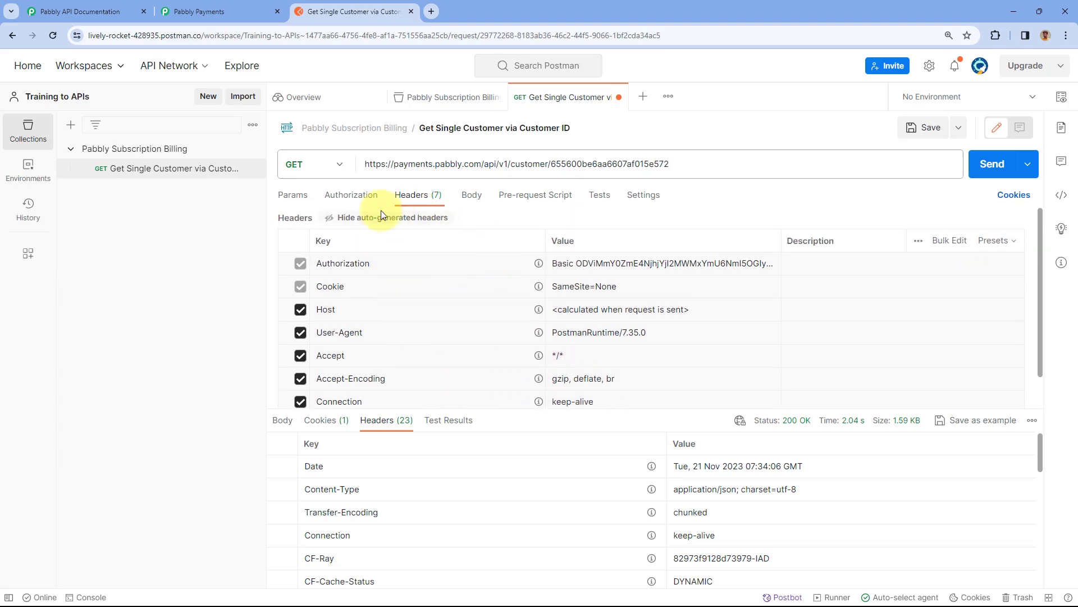
click(339, 219)
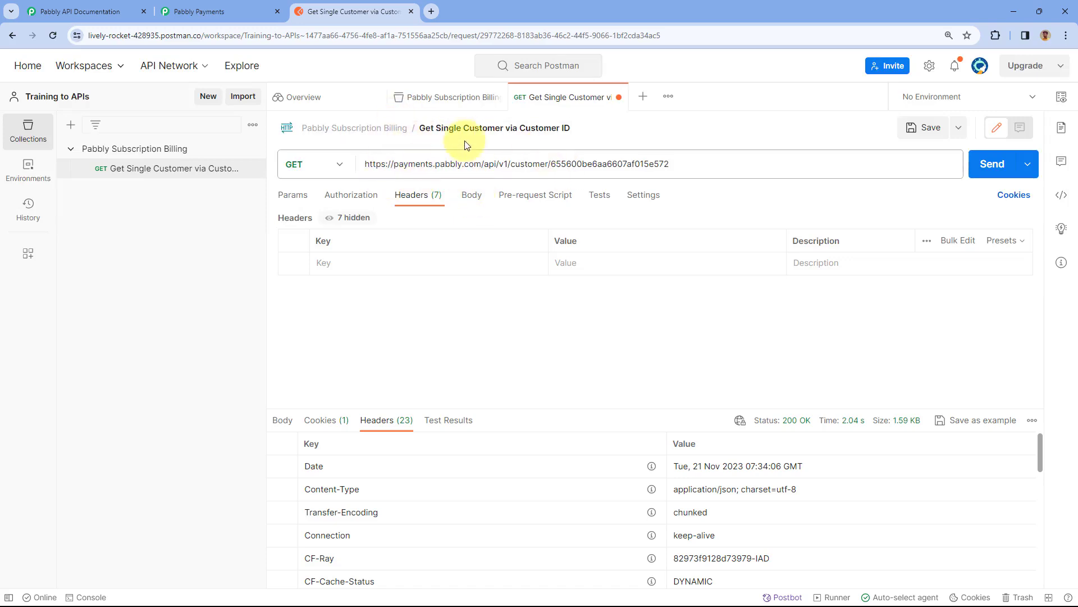
click(470, 197)
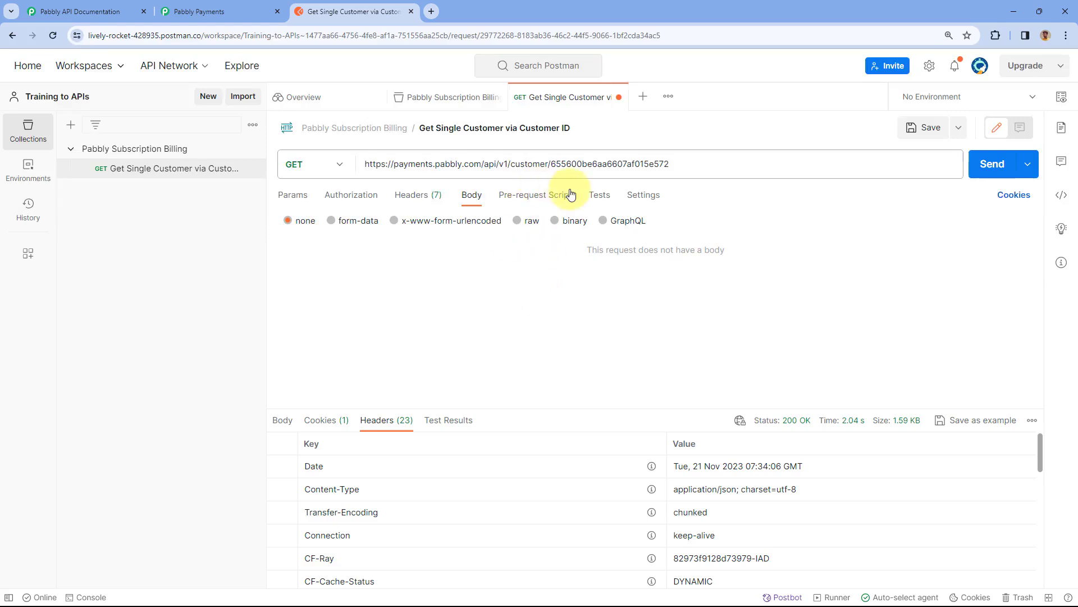
Step: Review the GET request's query parameters and the full response header list, and return to the response body in a smaller pane
click(288, 195)
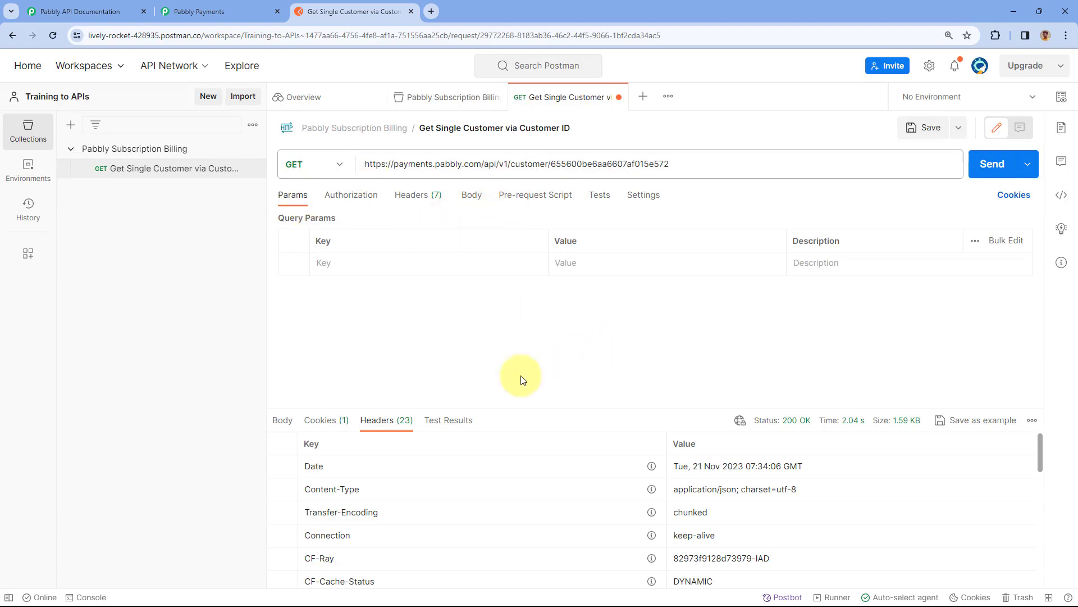
drag(534, 410, 509, 289)
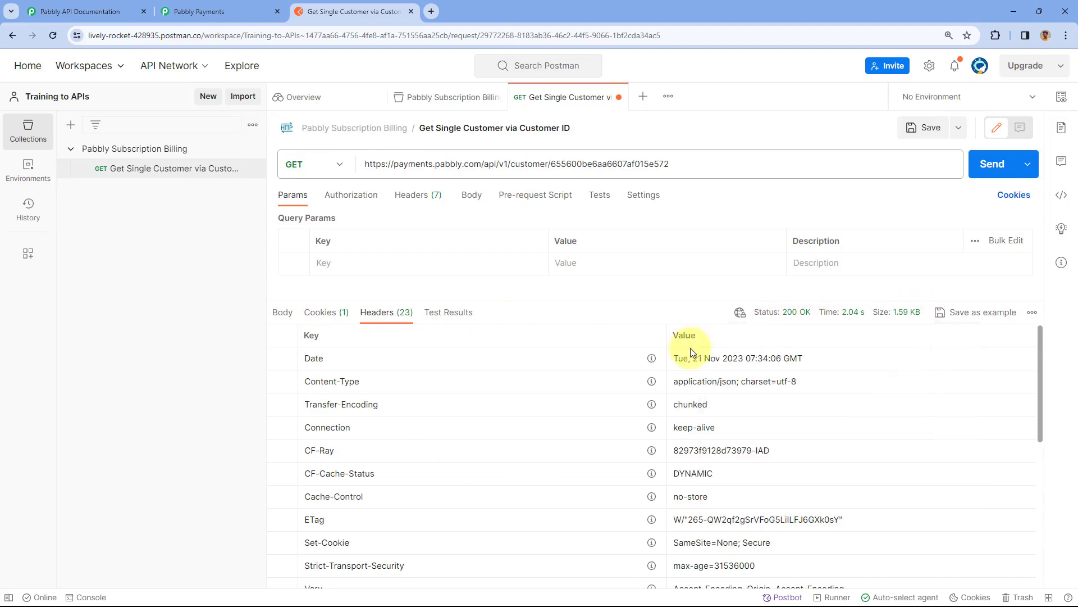
scroll(541, 378, down, 5)
scroll(544, 384, up, 5)
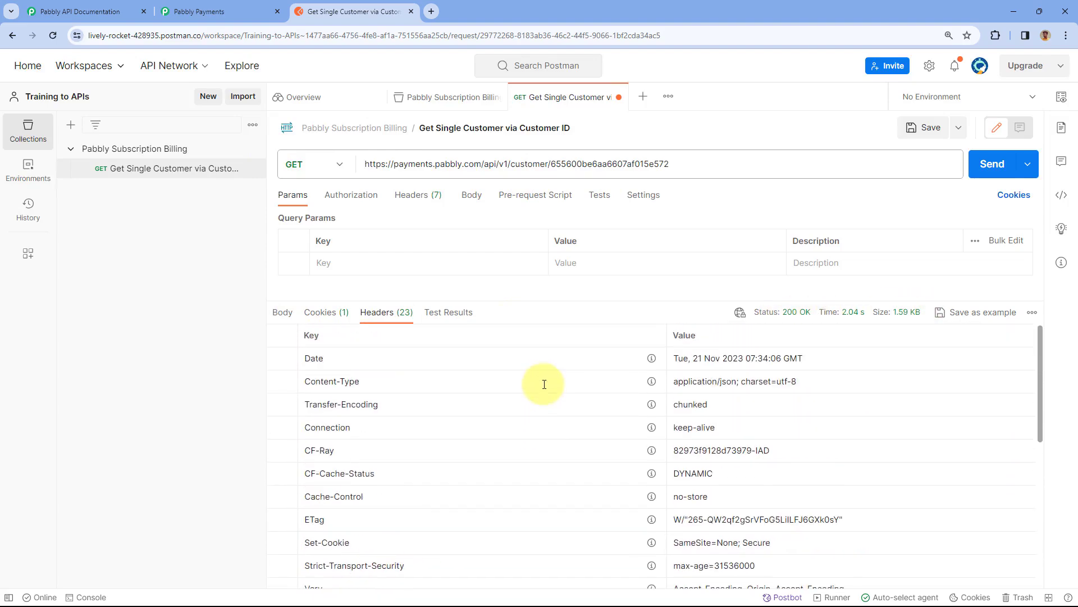
click(282, 313)
drag(542, 305, 555, 373)
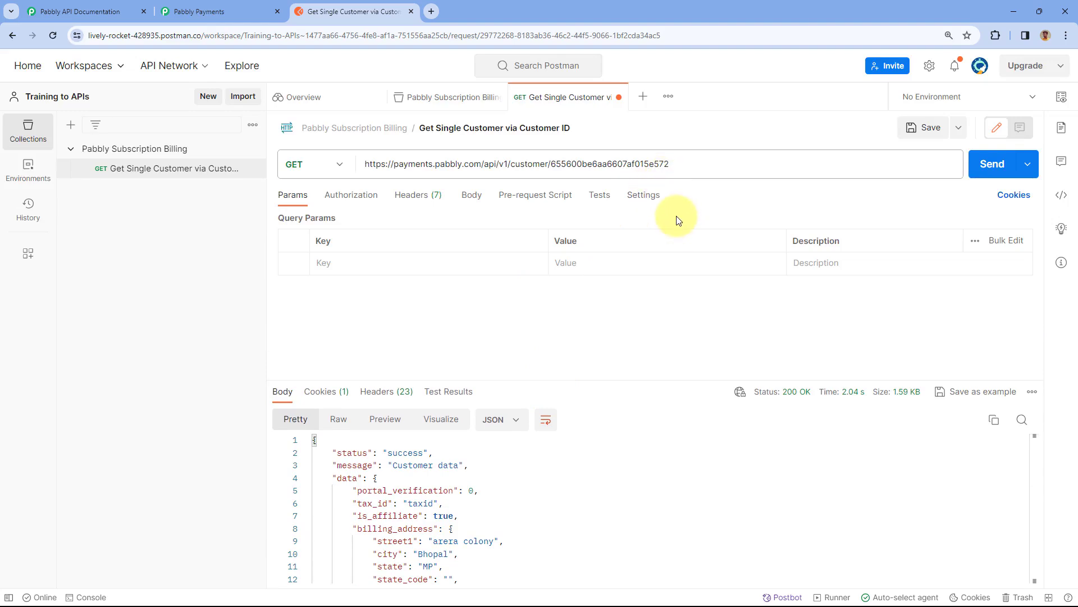
Step: Save the Get Single Customer request and add a new request to the Pabbly Subscription Billing collection
click(926, 129)
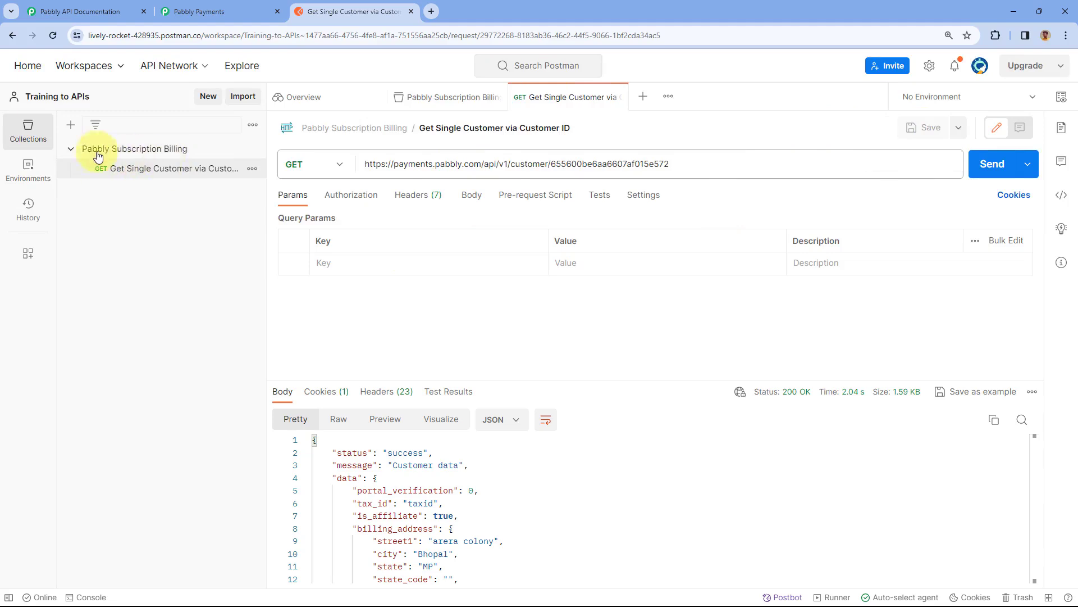
click(253, 150)
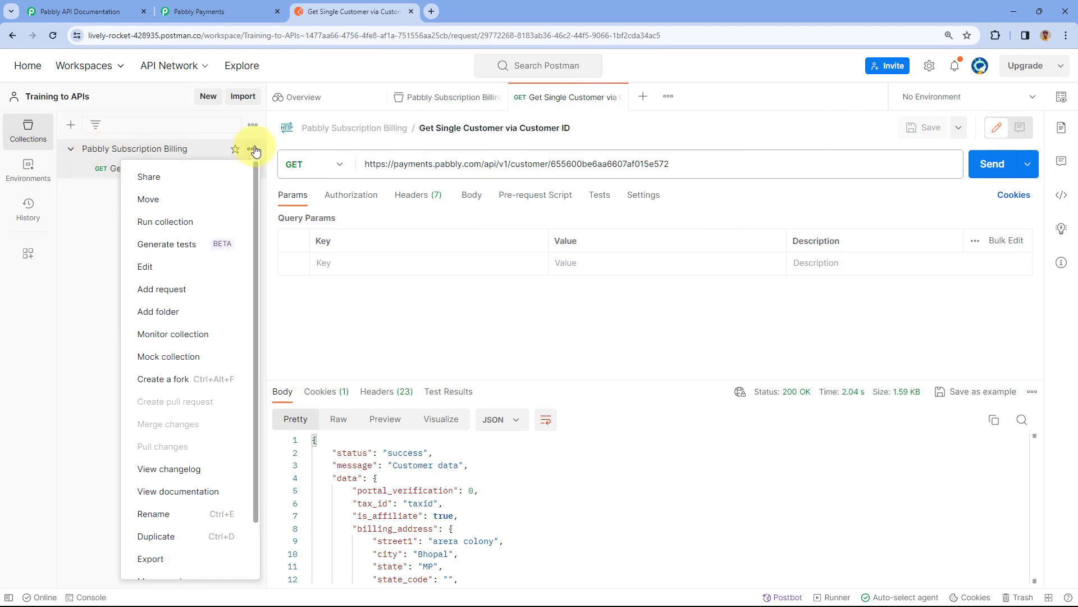
click(170, 294)
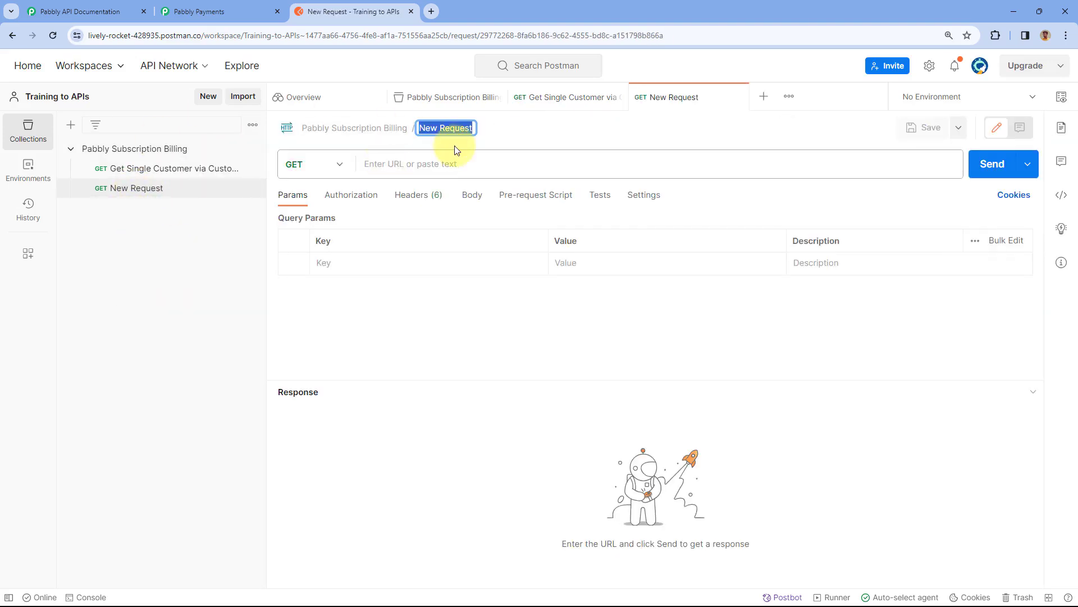
Step: Open the Create Customer endpoint under Customers in the Pabbly API documentation and review its description
click(109, 5)
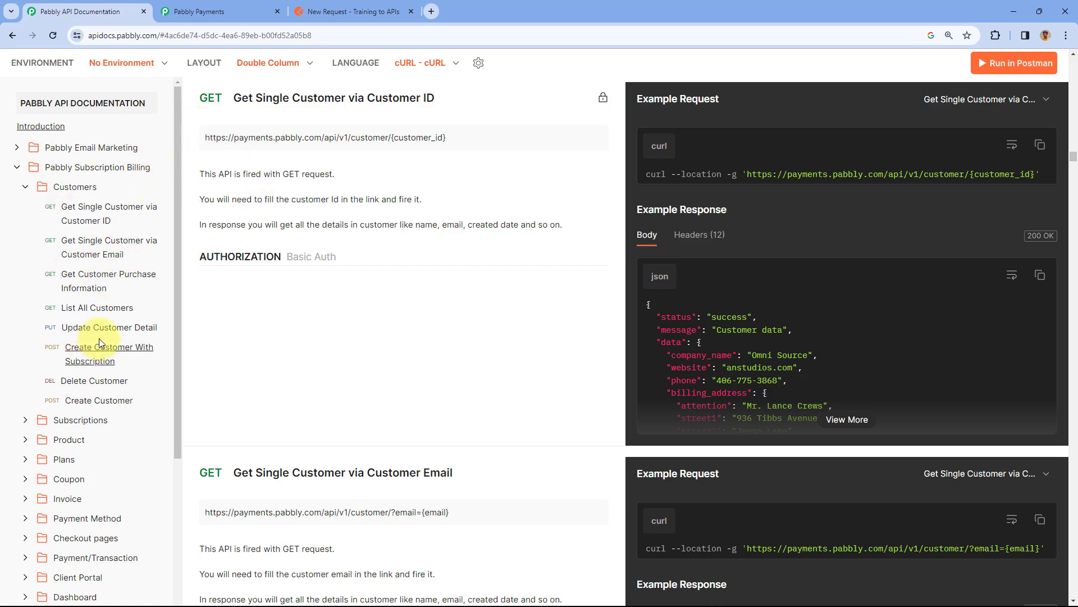
scroll(107, 333, down, 1)
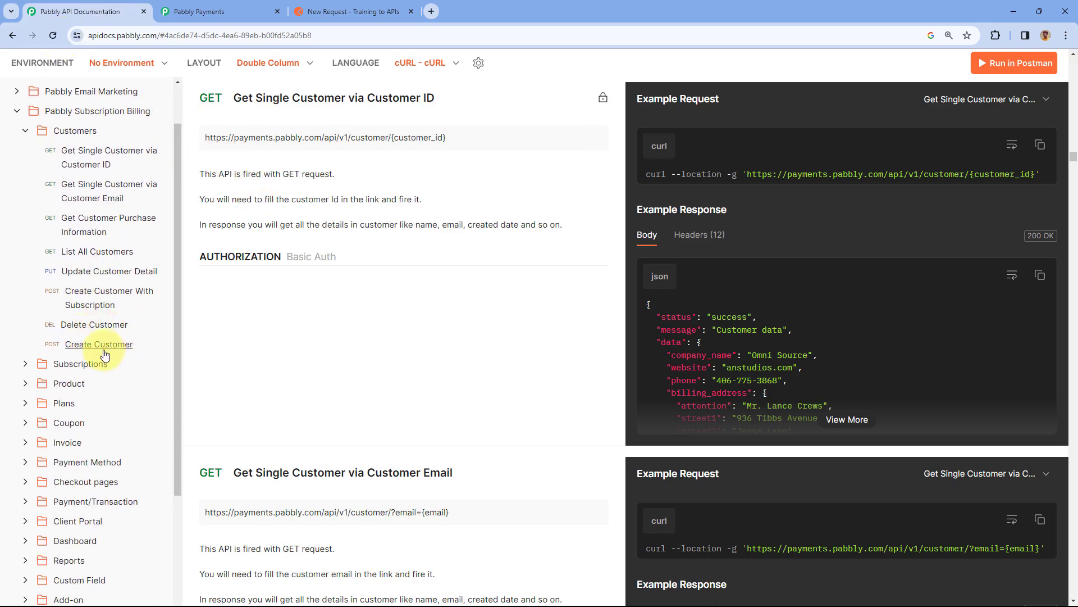
click(110, 349)
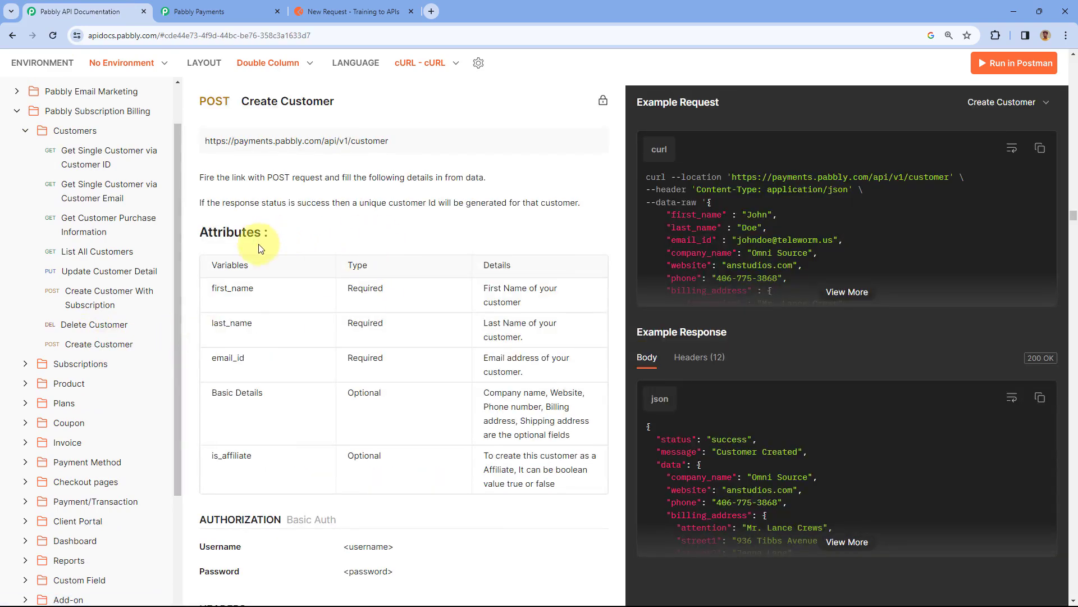
scroll(310, 213, up, 1)
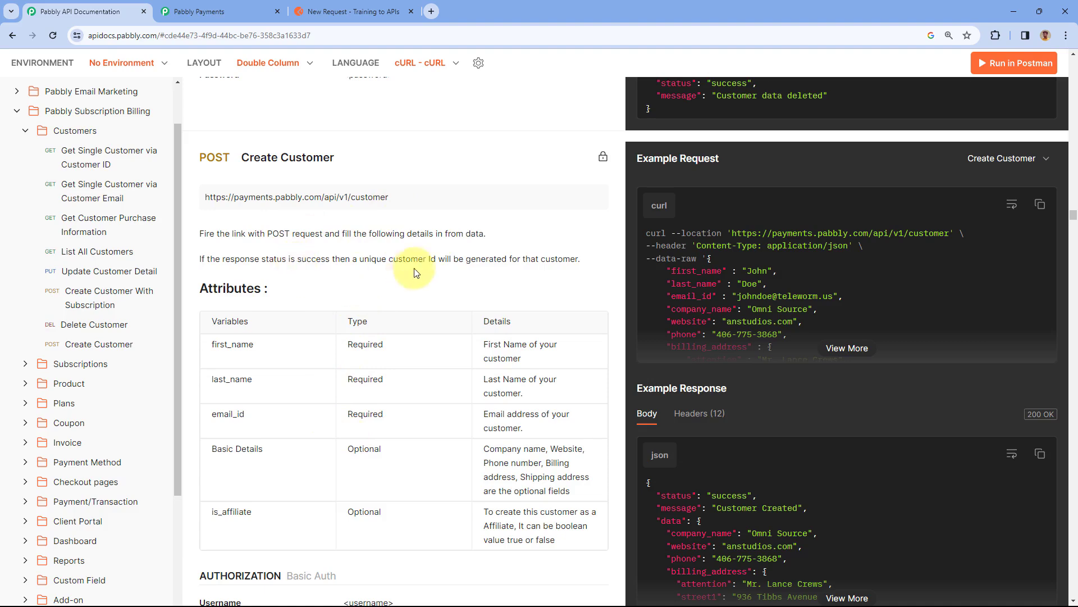
click(370, 8)
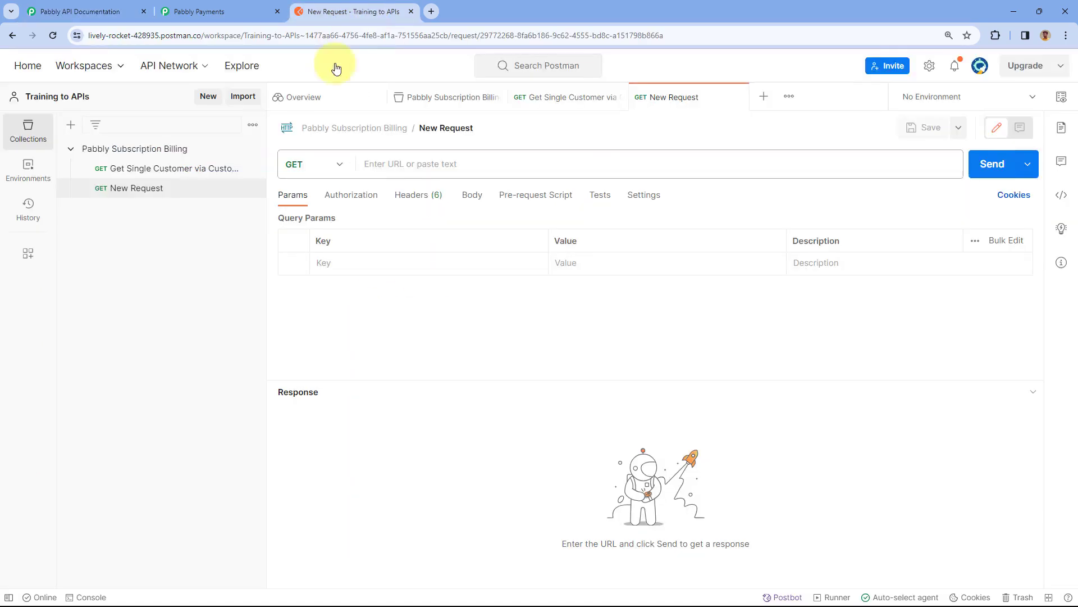
click(144, 8)
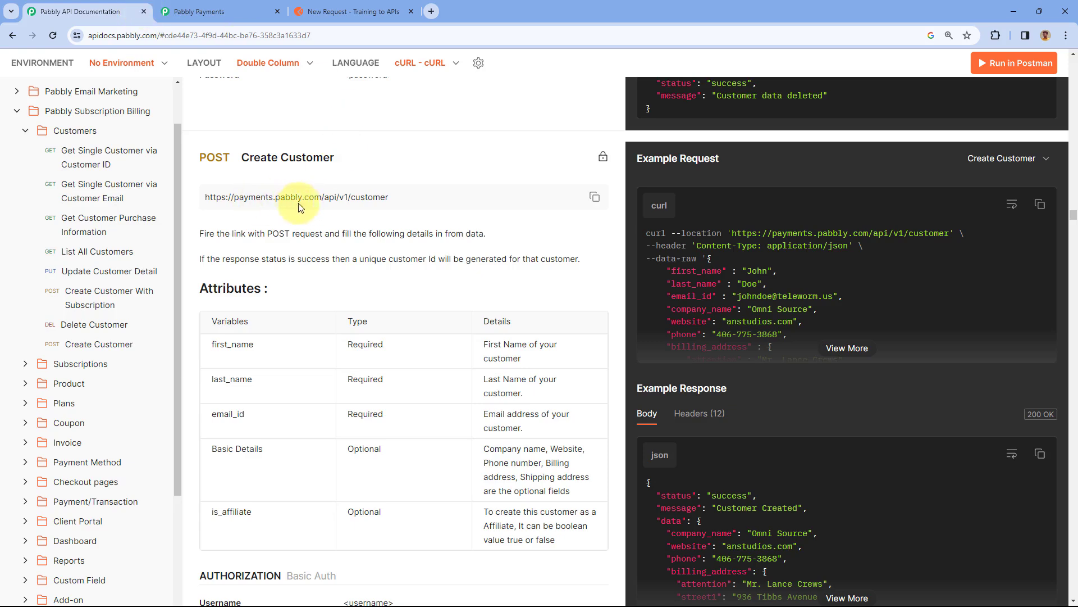
click(595, 199)
click(354, 8)
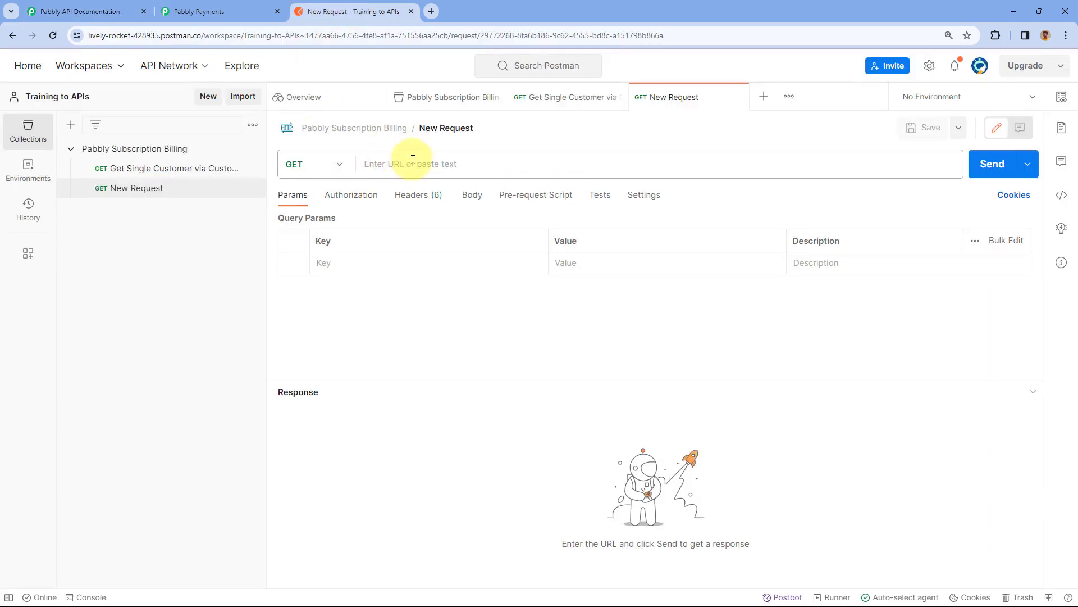
click(118, 11)
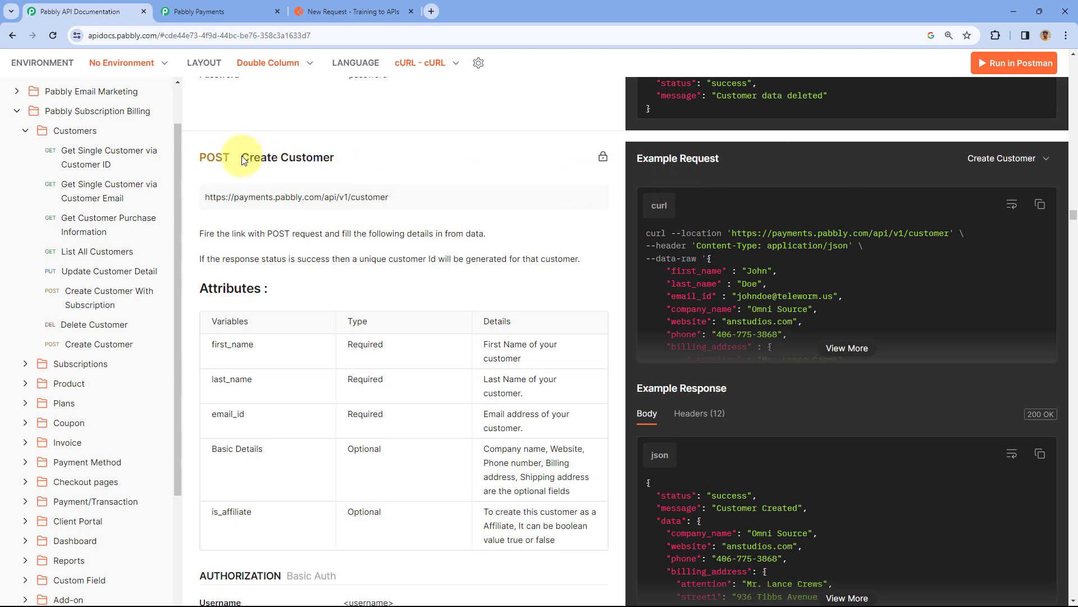
drag(243, 160, 334, 160)
click(446, 163)
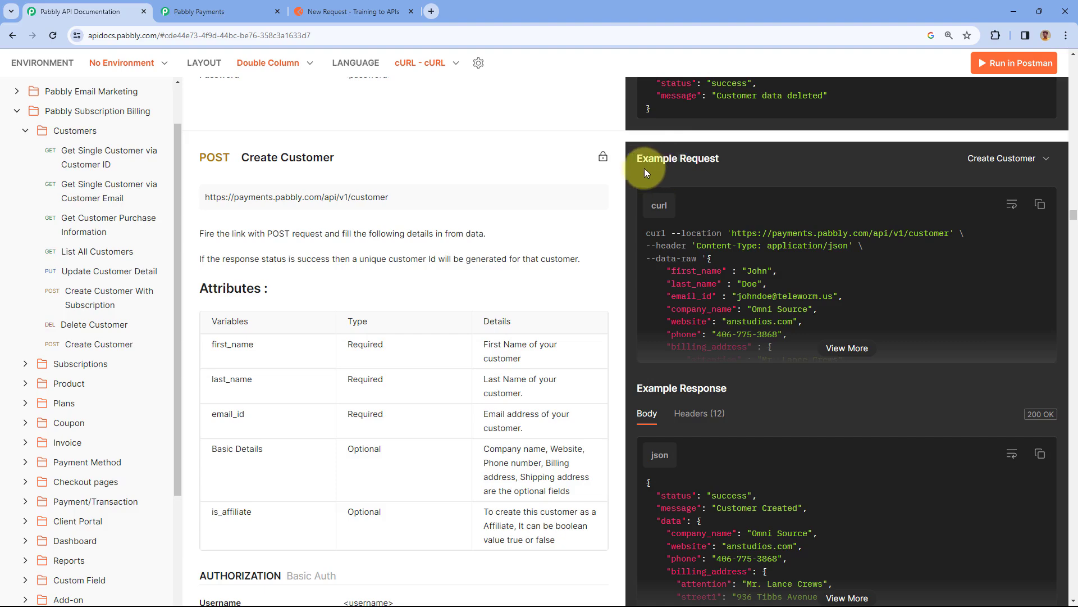
Step: Copy the full Create Customer cURL example request from the documentation and paste it as the URL of the new Postman request
click(831, 348)
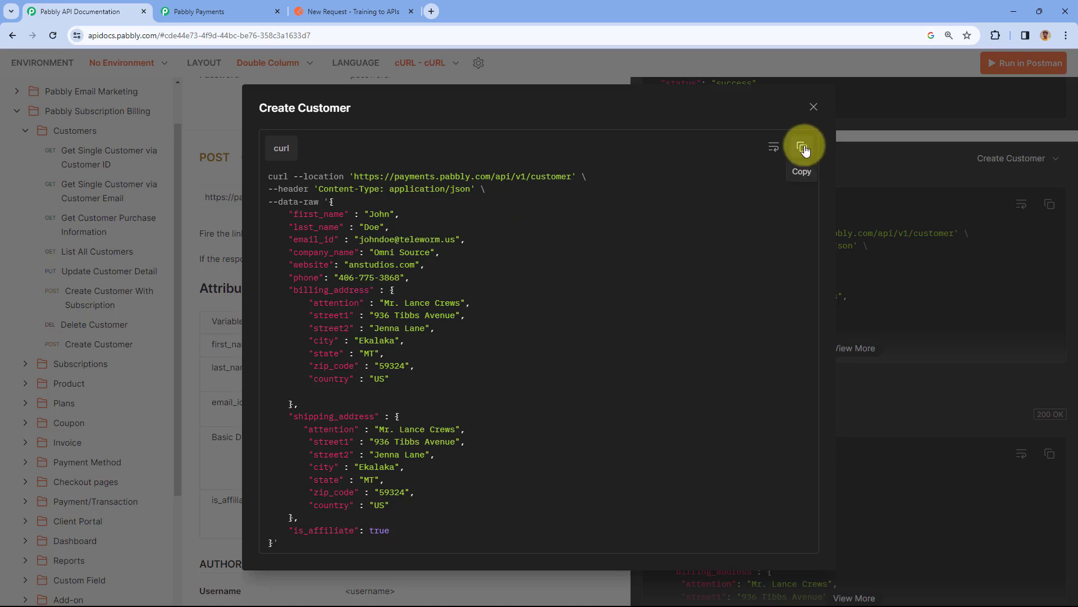
click(813, 106)
click(353, 11)
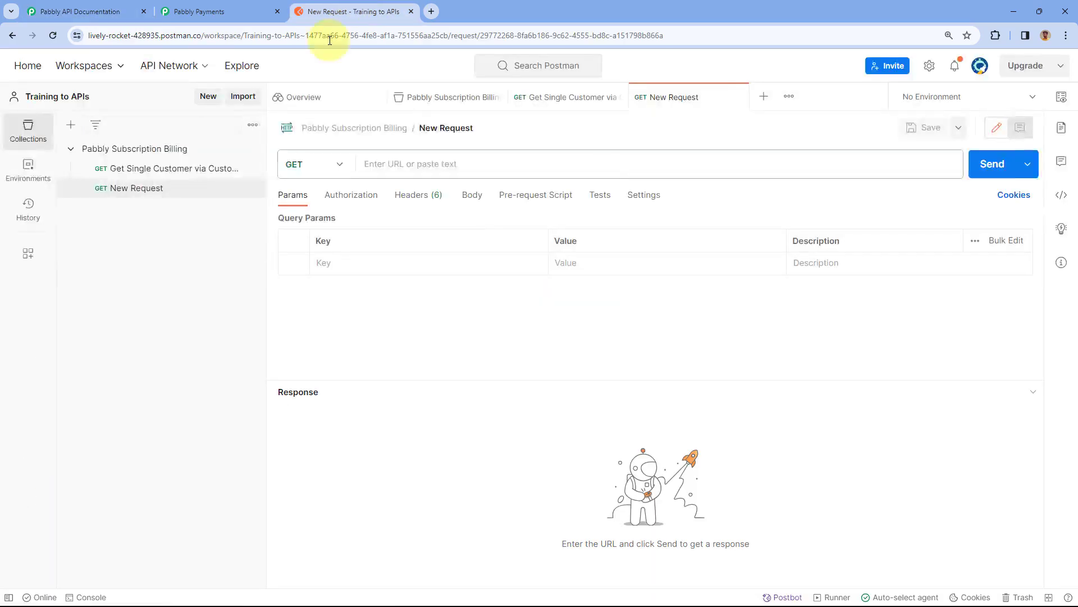
click(421, 163)
right_click(428, 164)
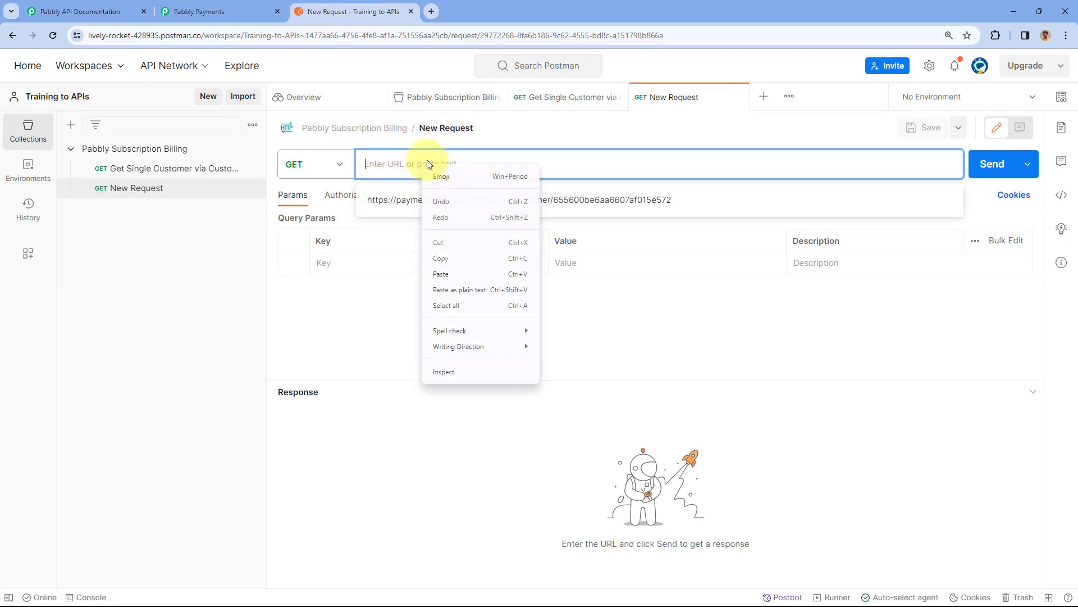
click(449, 273)
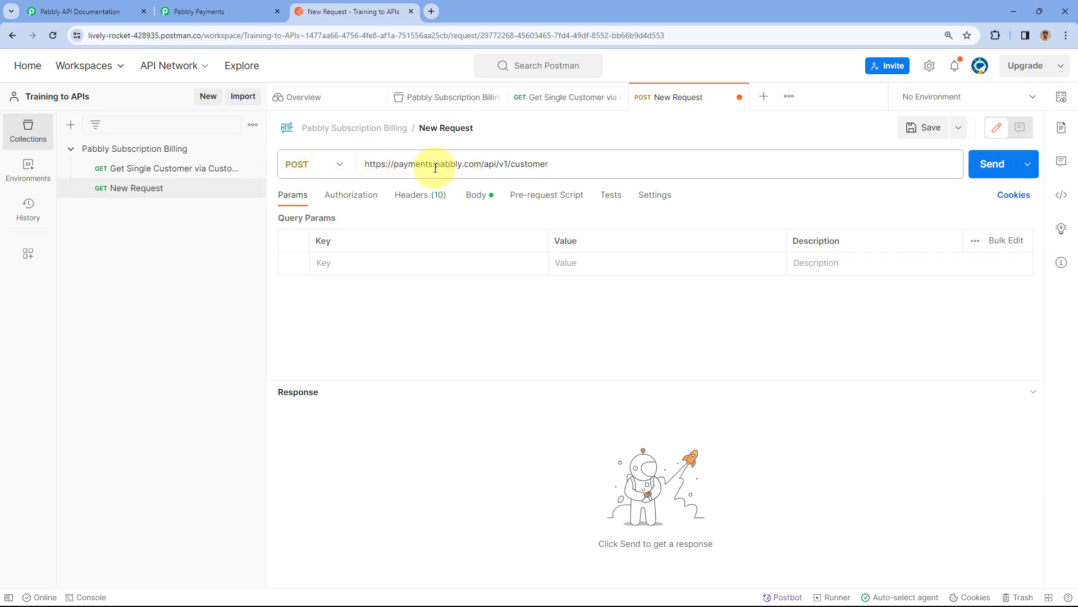
Step: Compare the imported POST request with the Create Customer documentation, reading its attributes, authorization and header requirements
click(199, 10)
click(84, 11)
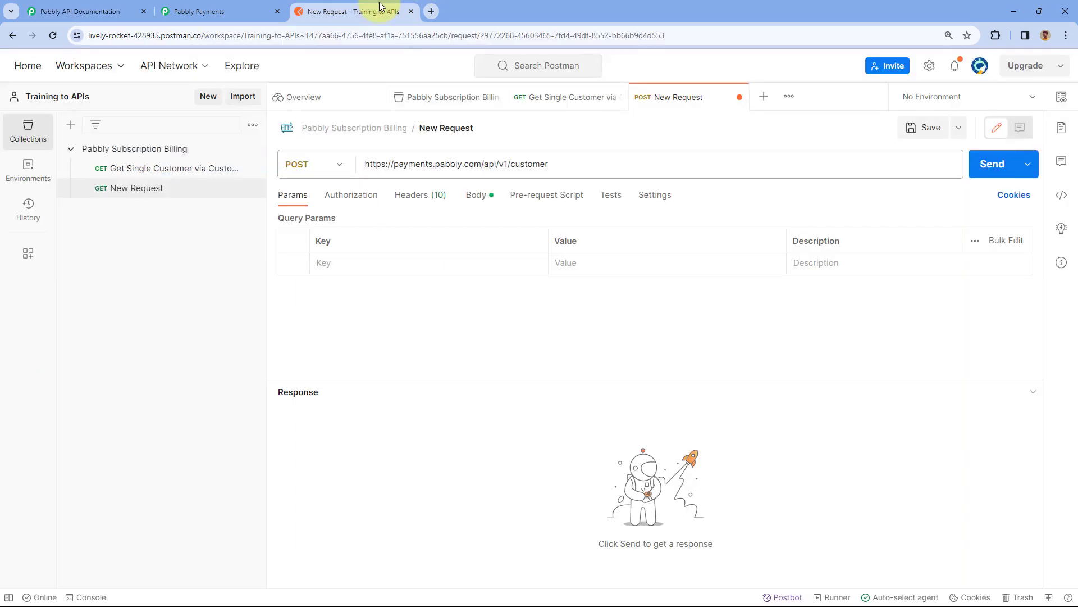
click(360, 12)
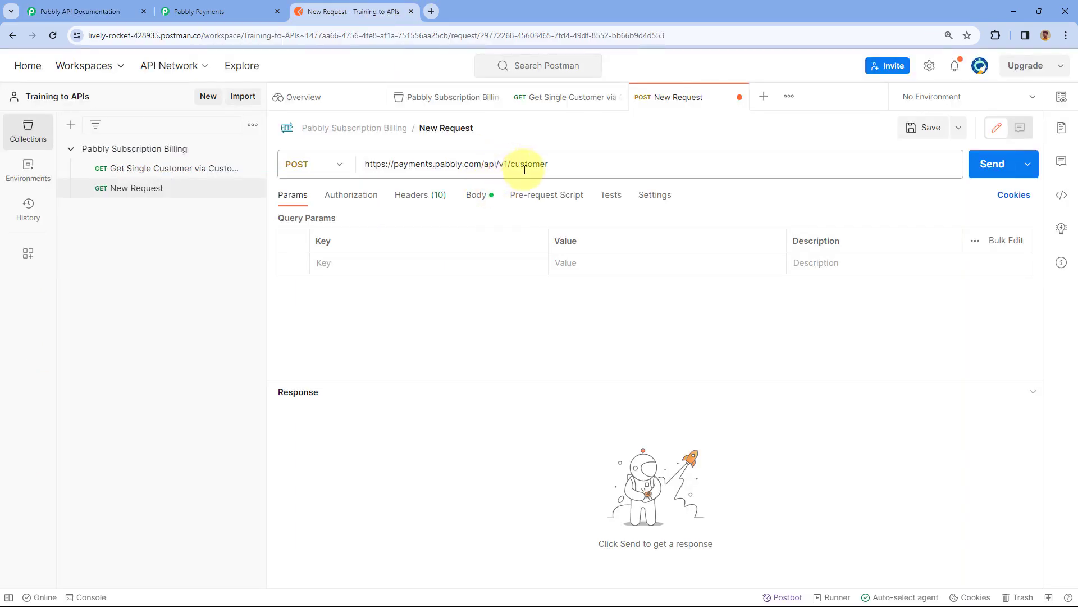
click(90, 11)
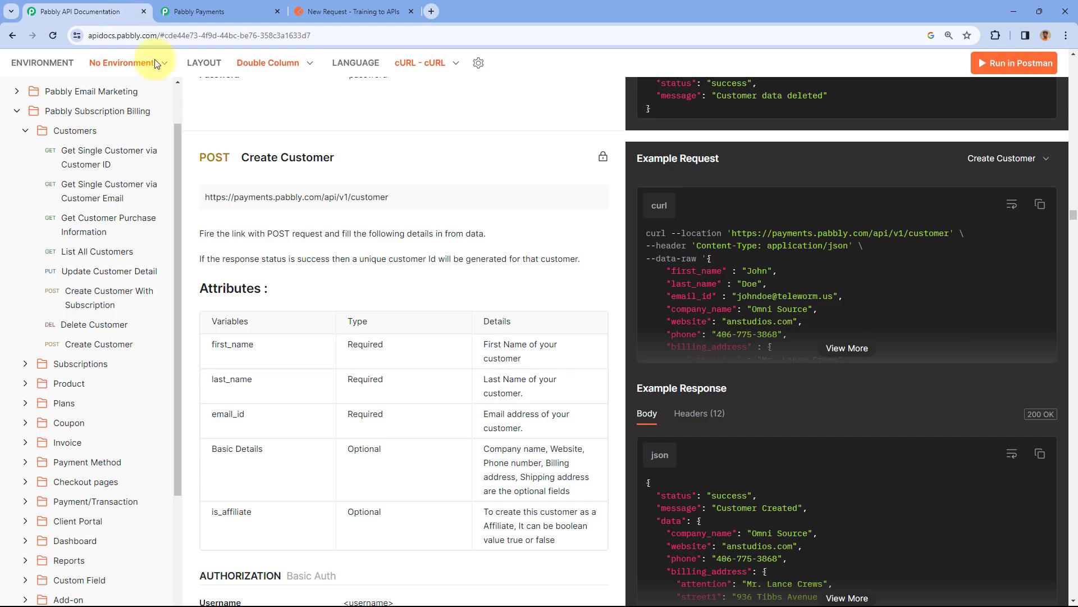
scroll(366, 261, down, 1)
scroll(365, 260, down, 2)
scroll(438, 184, up, 1)
scroll(438, 185, down, 1)
scroll(438, 185, down, 1)
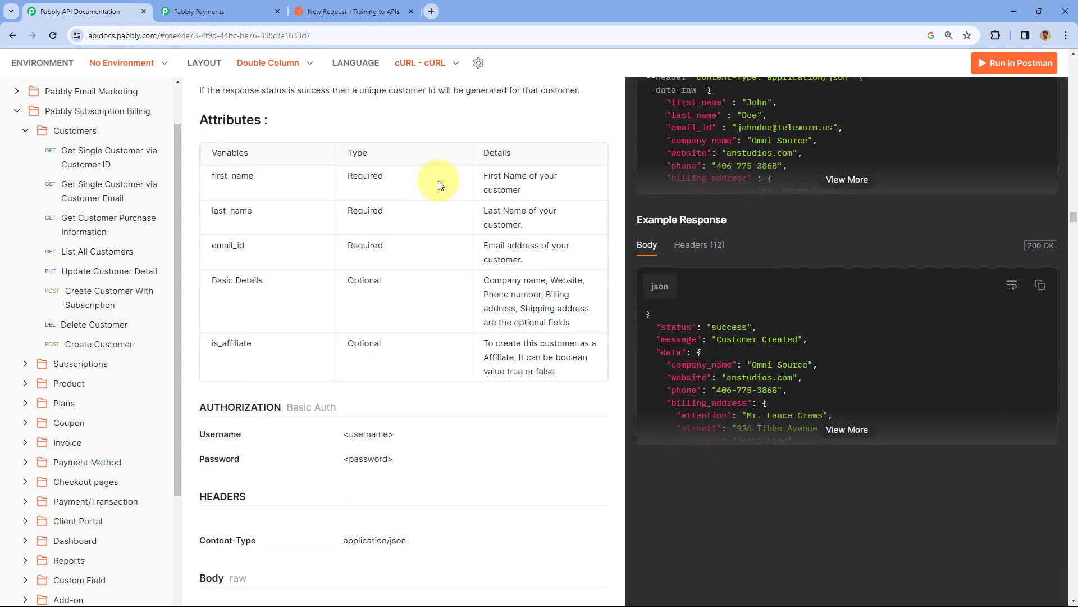
scroll(438, 185, up, 1)
scroll(438, 180, up, 1)
Step: Check the new Postman request's authorization type and view the available authorization options without changing the selection
click(354, 11)
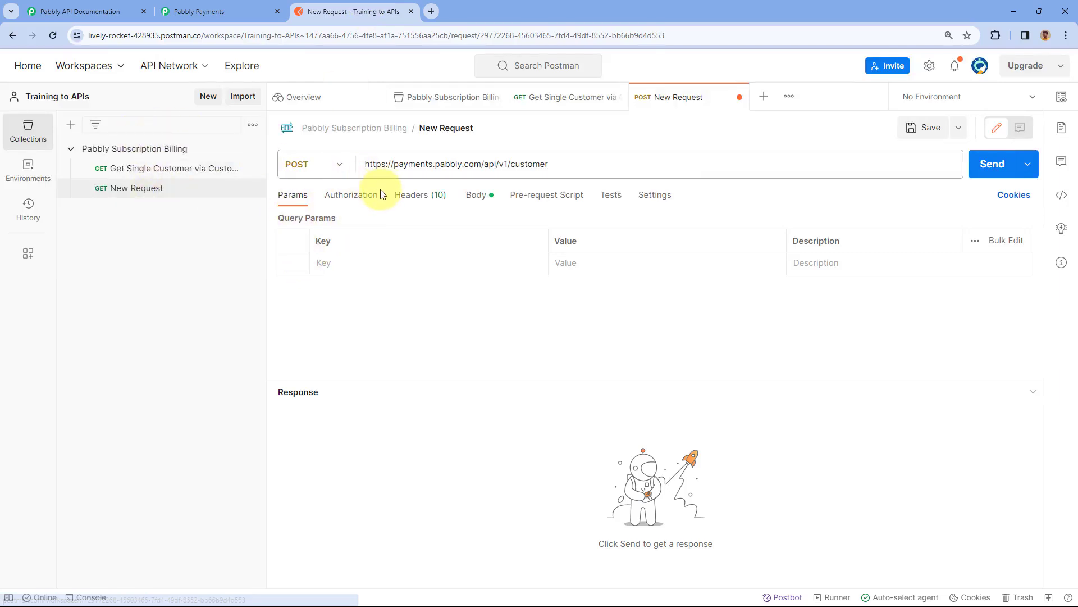
click(362, 194)
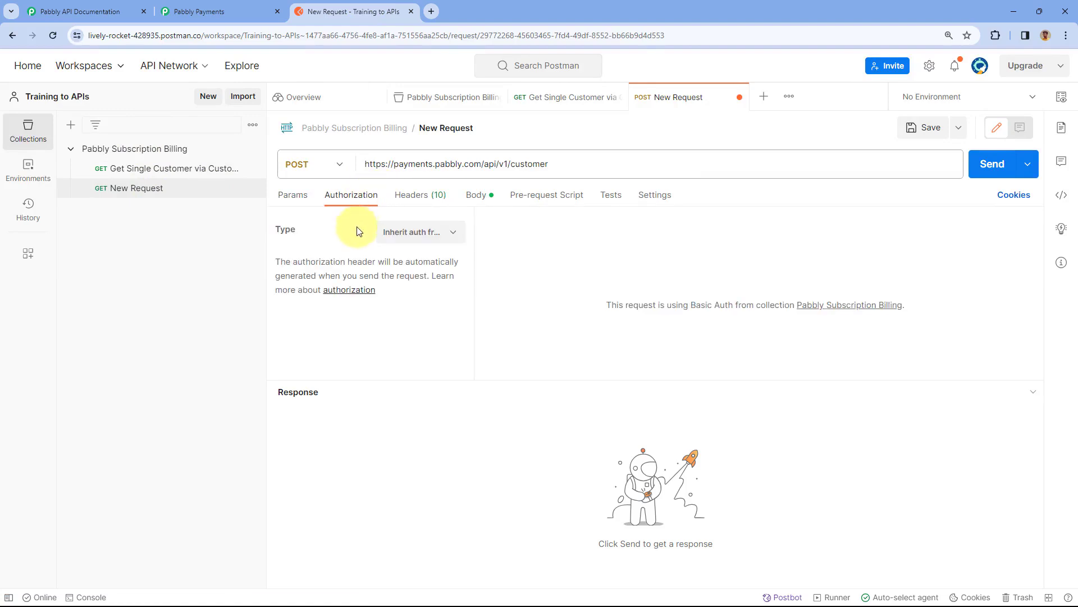
click(420, 236)
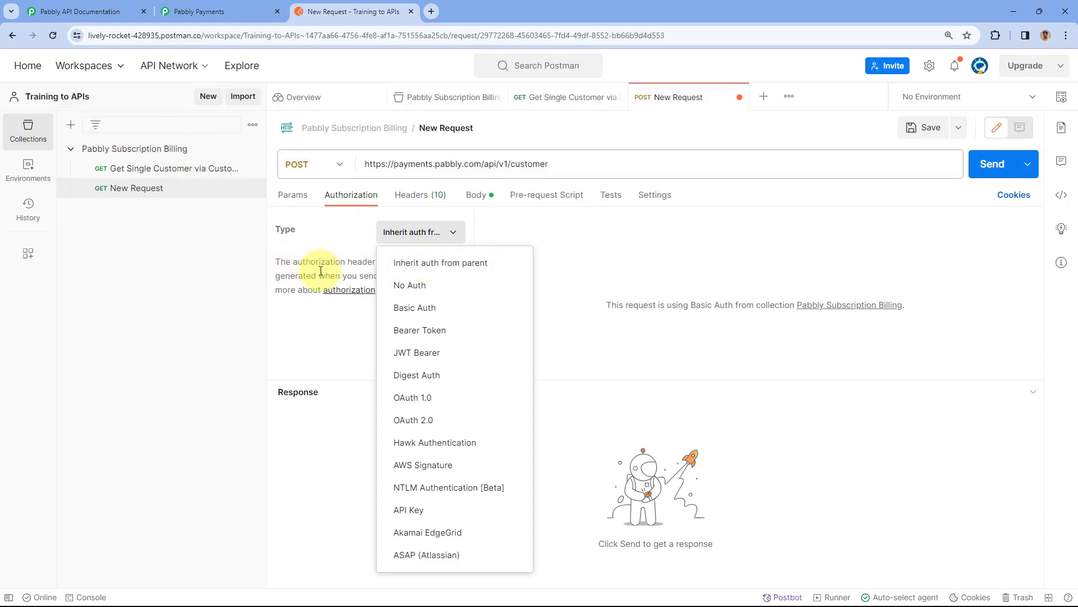
click(327, 247)
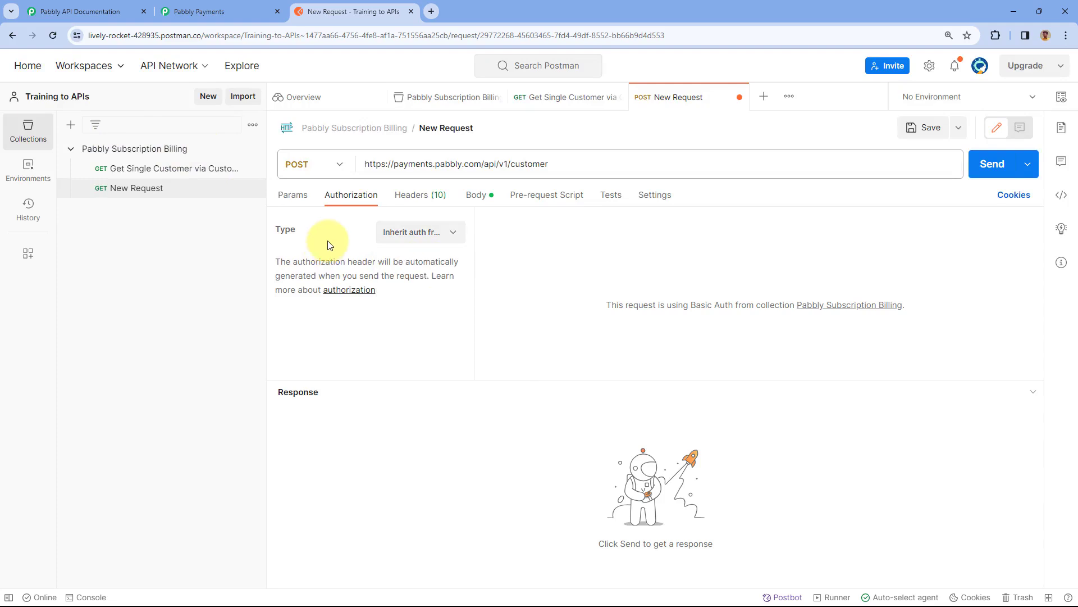
Step: Compare the imported request's Content-Type header with the header in the documentation's Create Customer example request
click(408, 204)
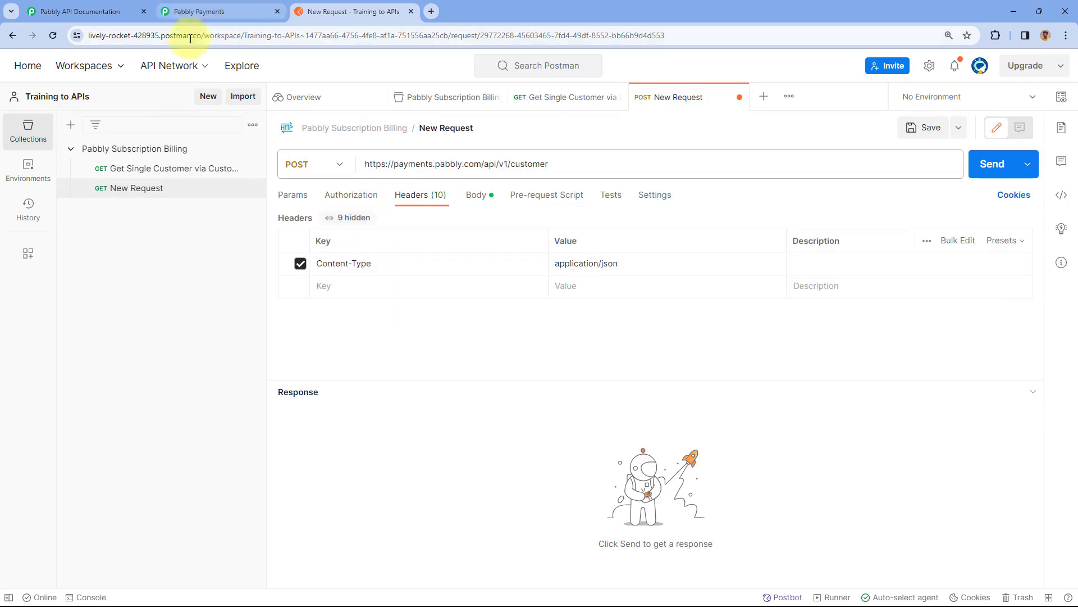
click(92, 10)
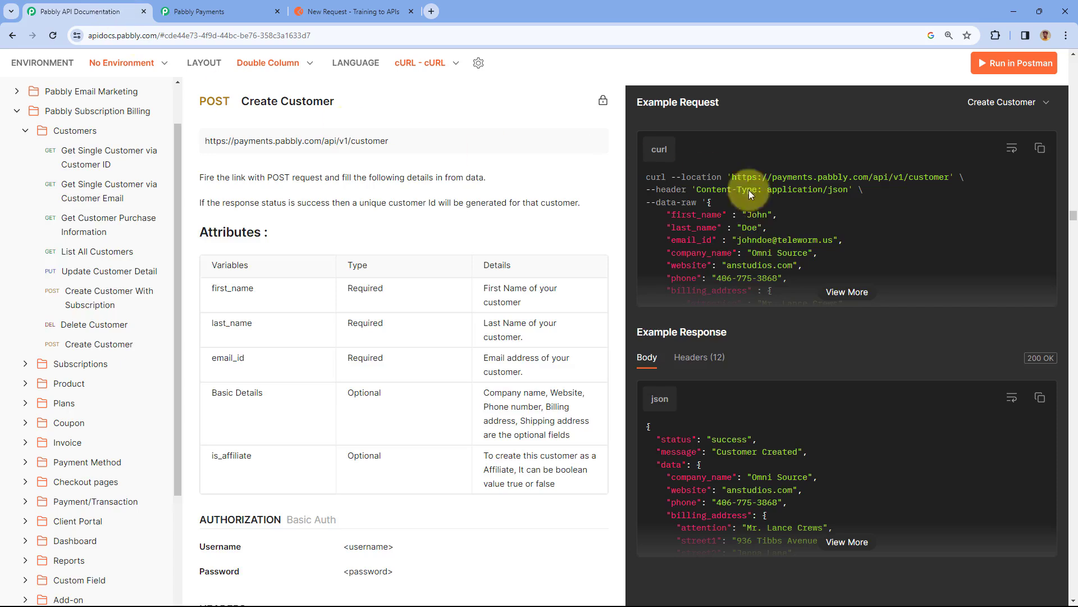
double_click(697, 191)
drag(768, 190, 800, 189)
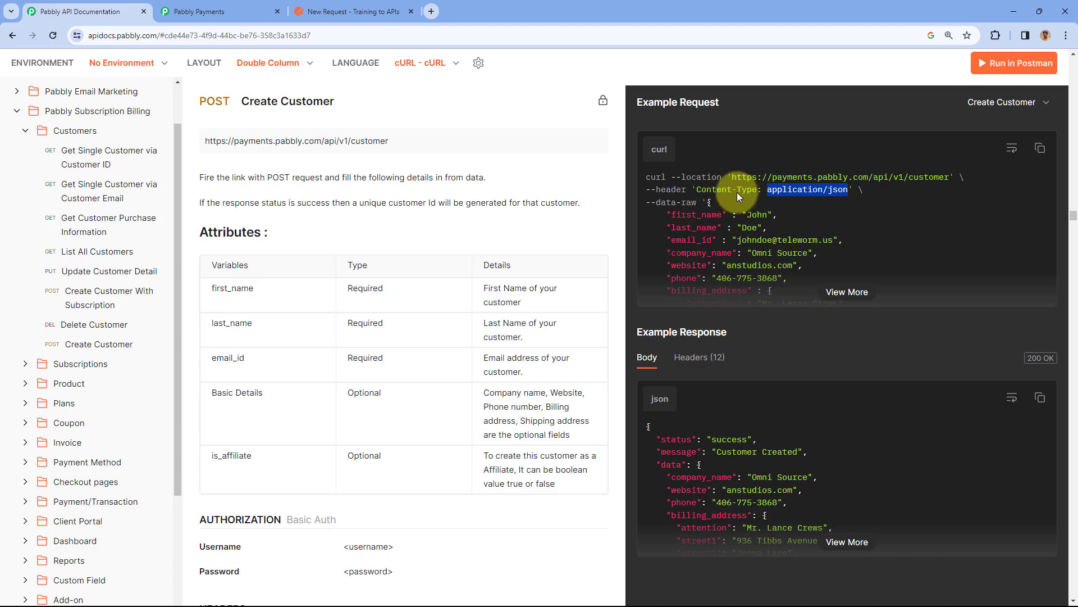
click(802, 188)
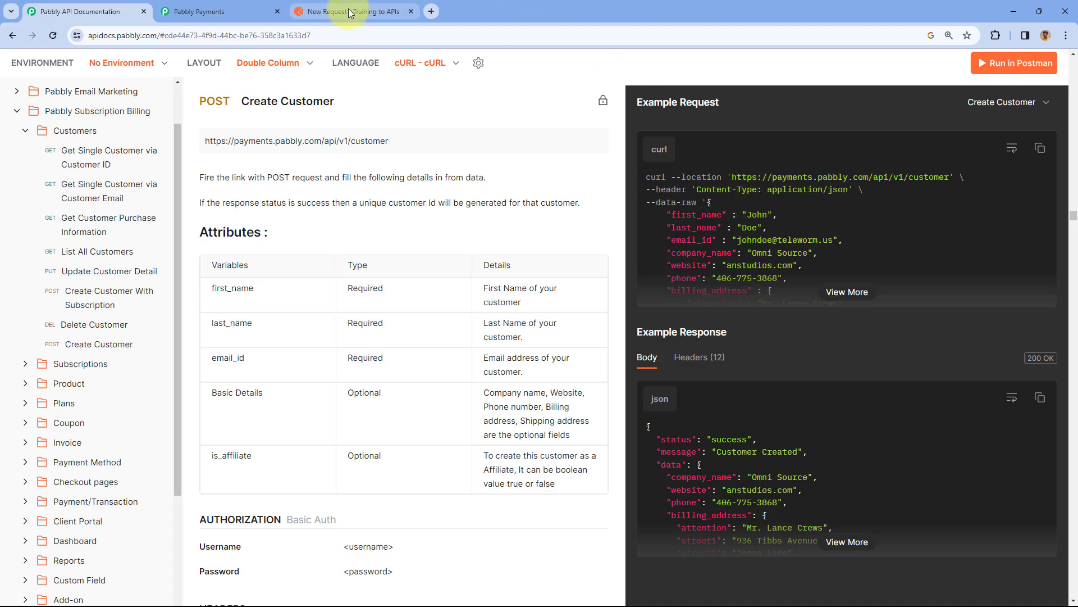
Step: Show the new Postman request's hidden auto-generated headers and examine the full list, including the Content-Type entries
click(388, 11)
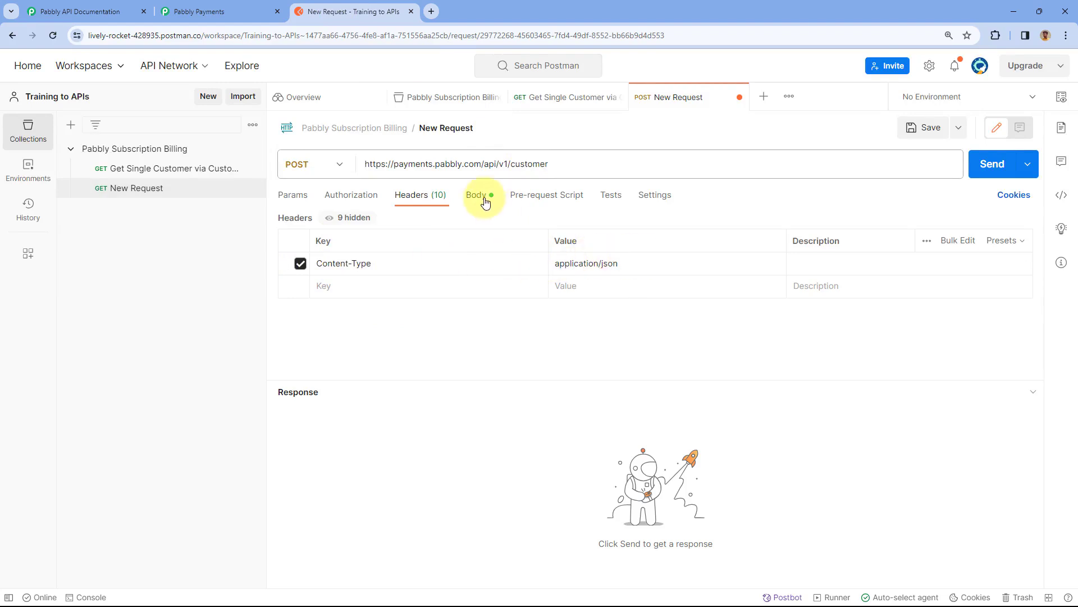
click(344, 219)
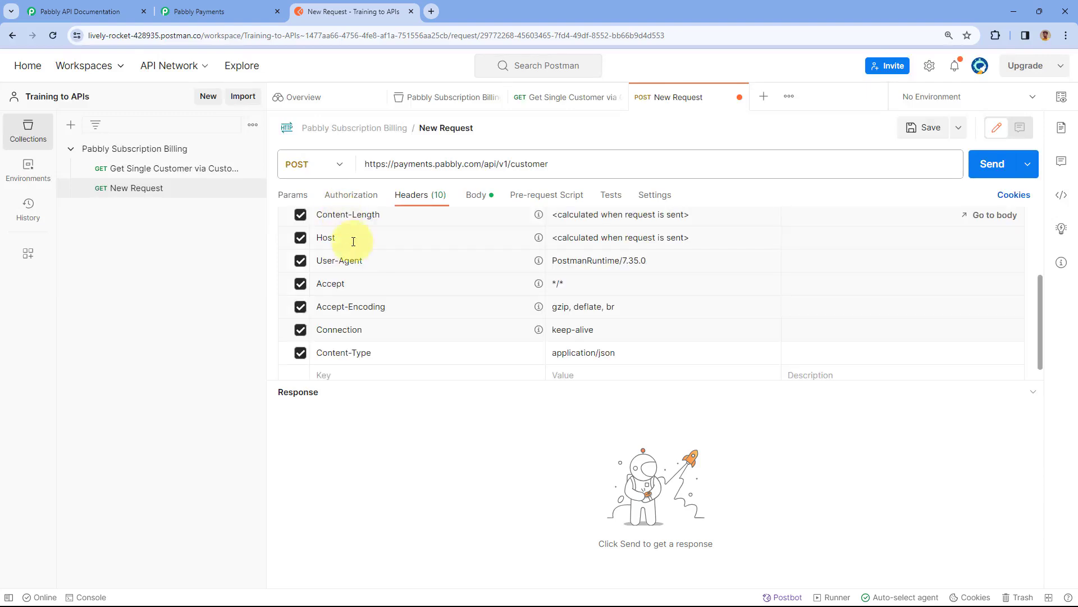
scroll(371, 264, up, 3)
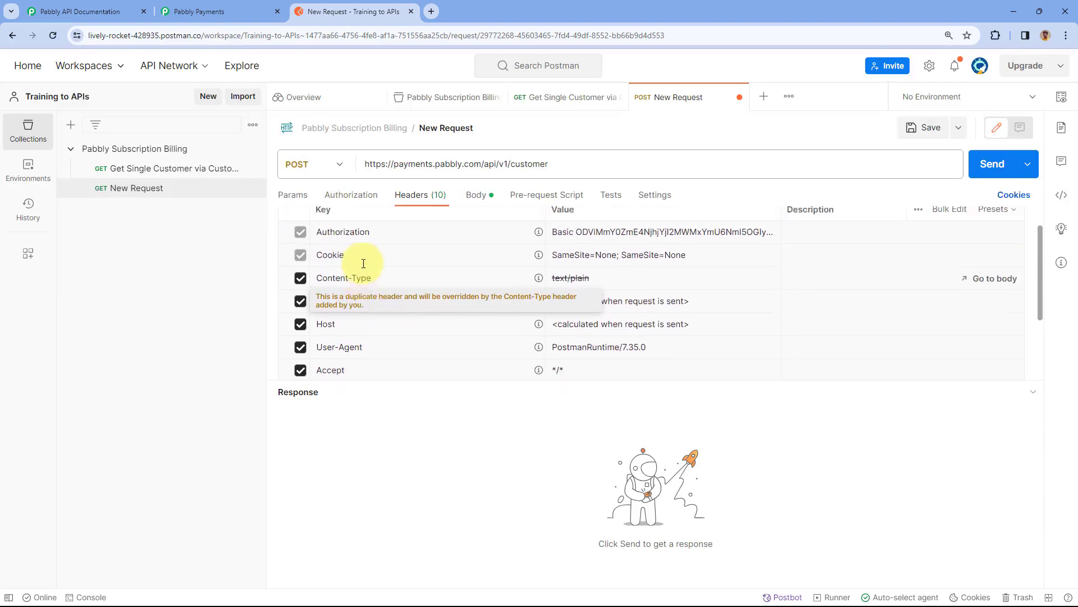
Step: Hide the auto-generated headers and show the POST request's body in an enlarged editor area
scroll(365, 261, up, 2)
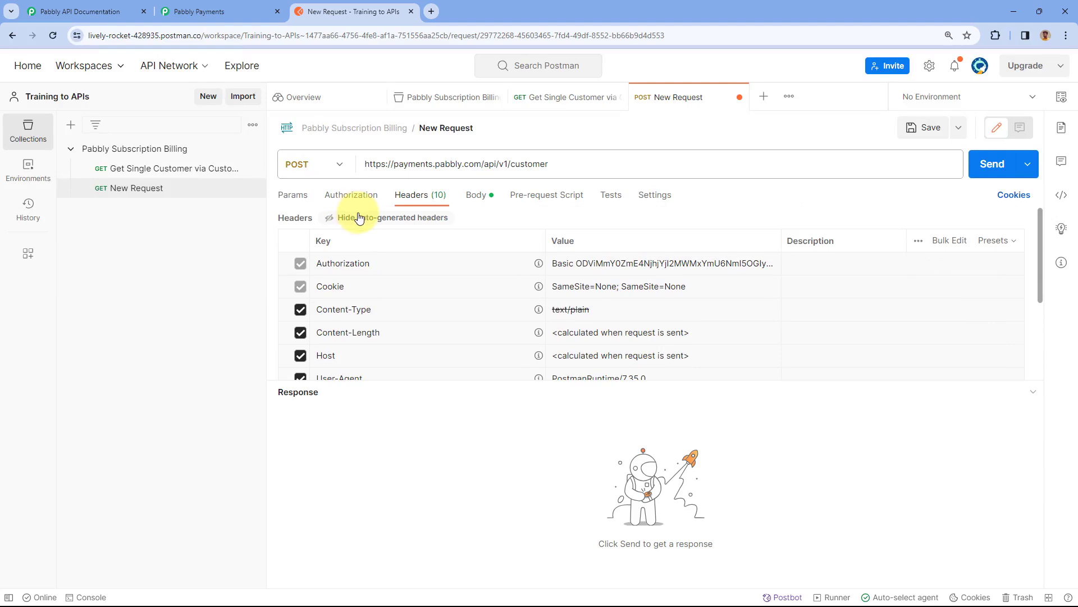
click(355, 212)
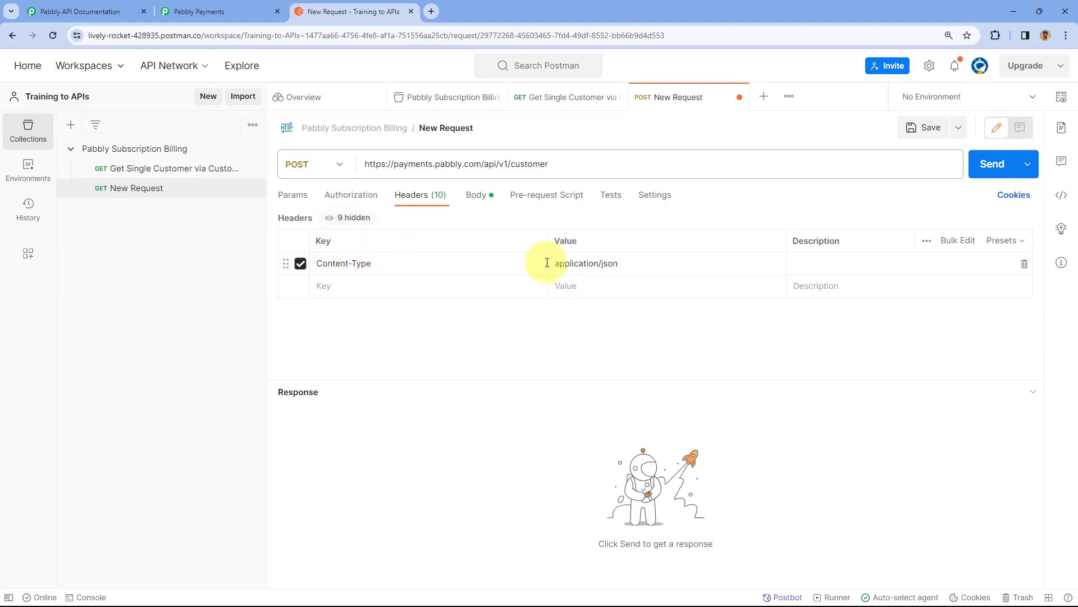
click(482, 200)
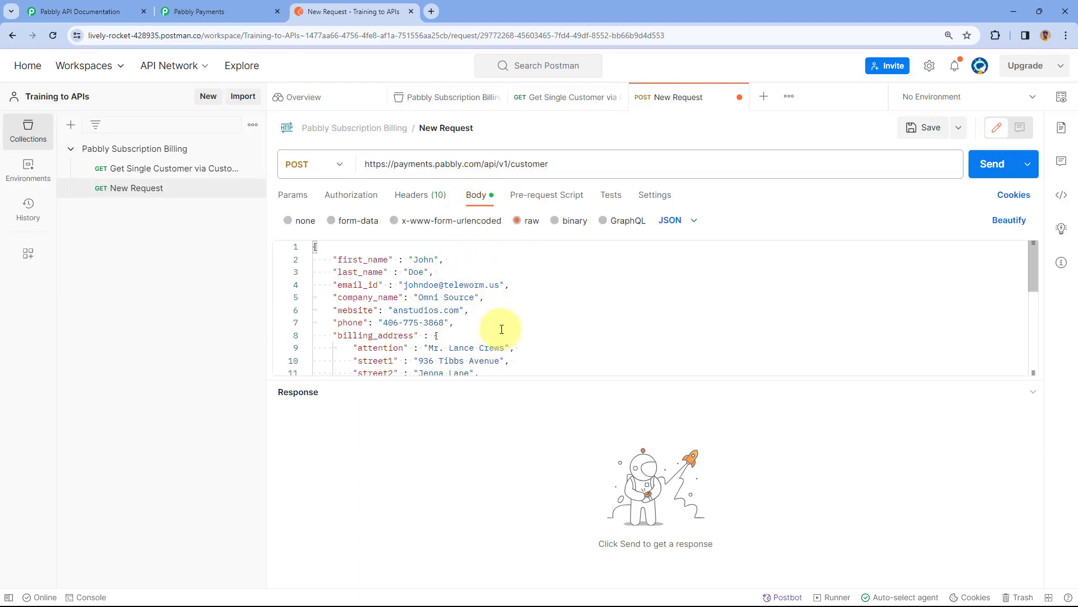
drag(501, 378, 503, 512)
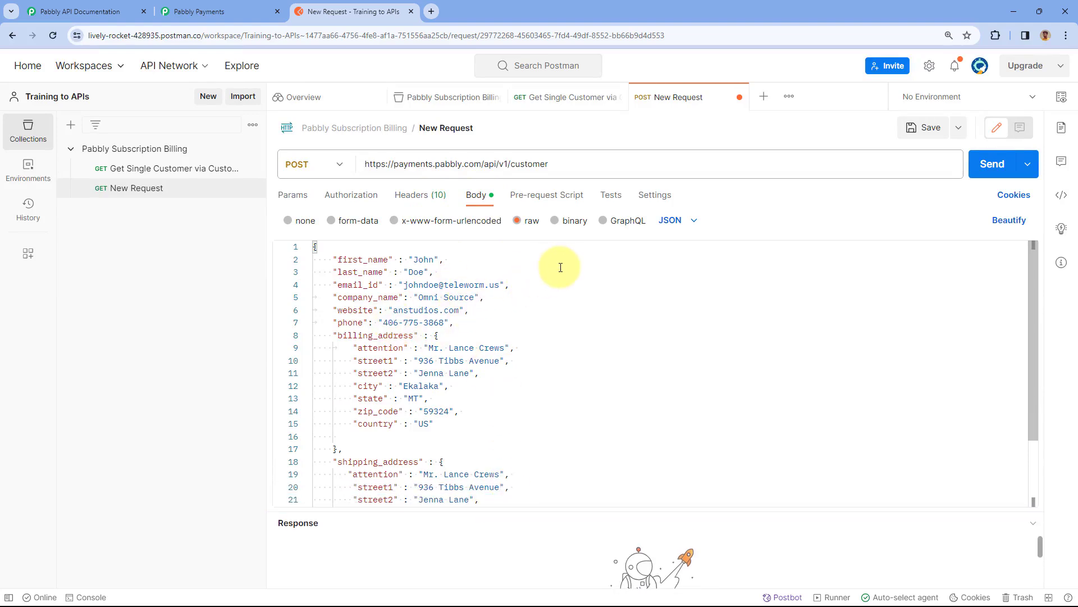
Step: Look through the request body types none, form-data, x-www-form-urlencoded, raw, binary and GraphQL
click(299, 224)
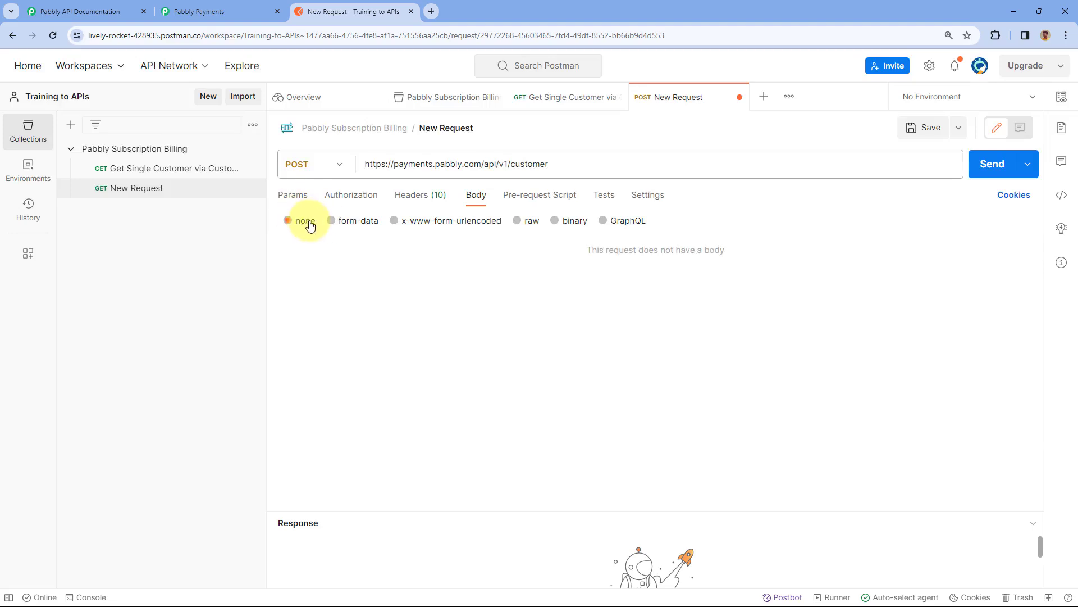
click(348, 224)
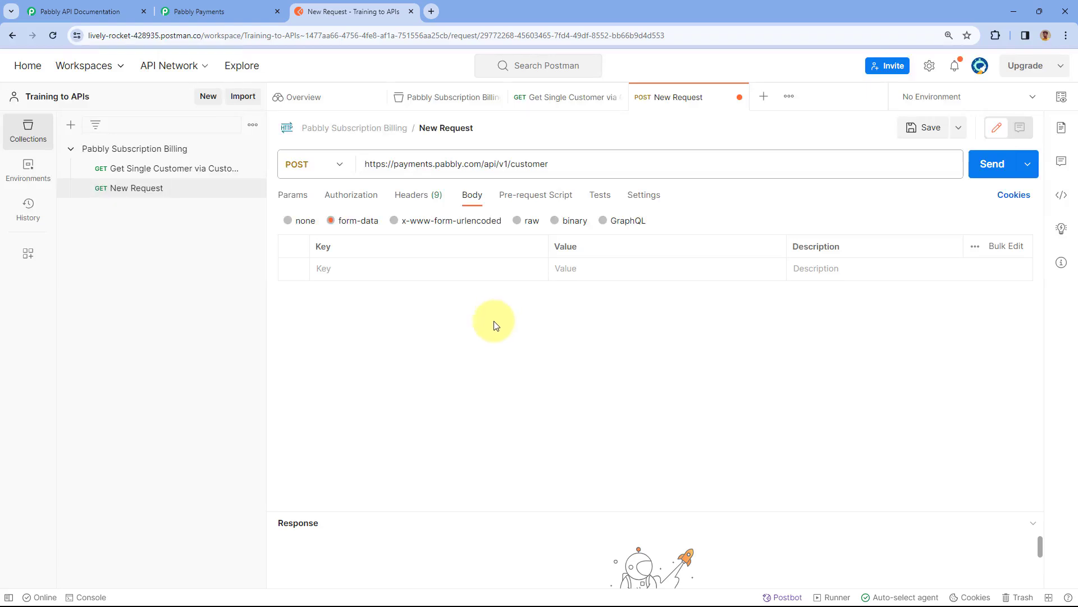
click(391, 221)
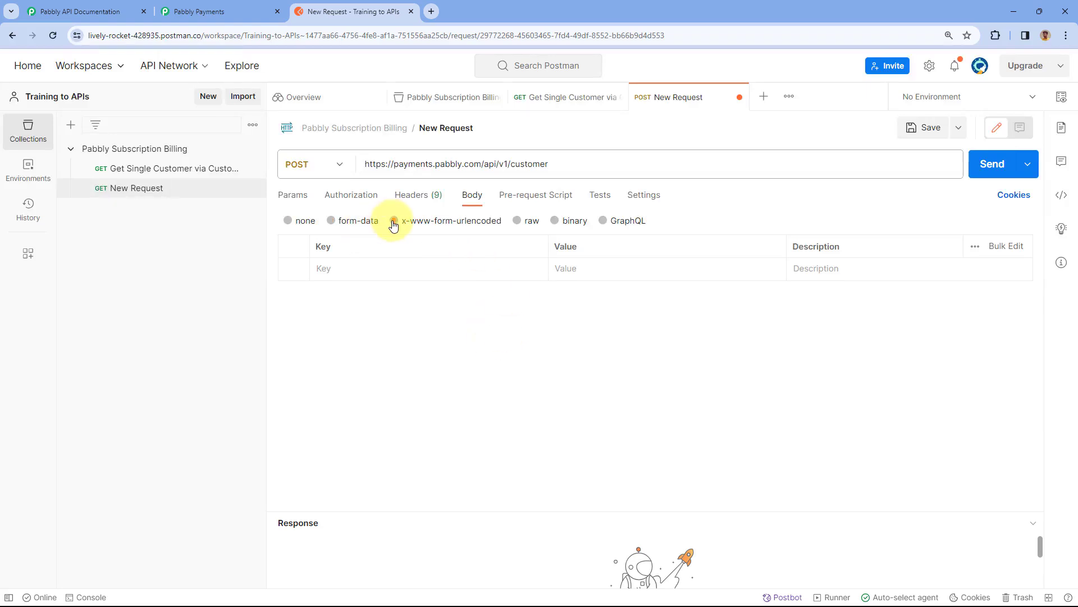
click(519, 224)
click(555, 222)
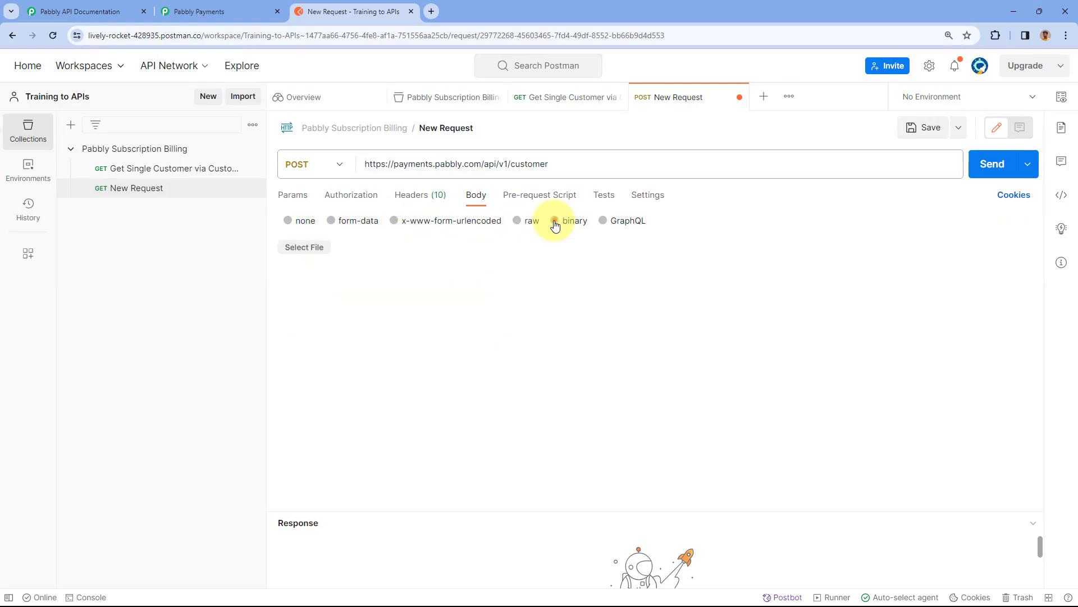
click(603, 223)
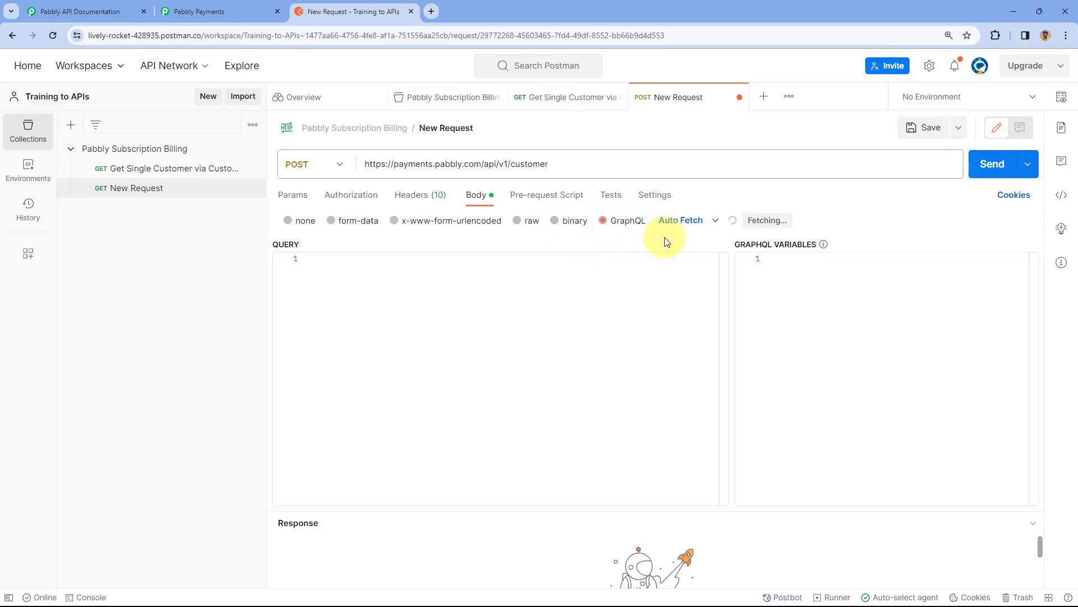
Step: Set the request body type to raw and its format to JSON
click(517, 222)
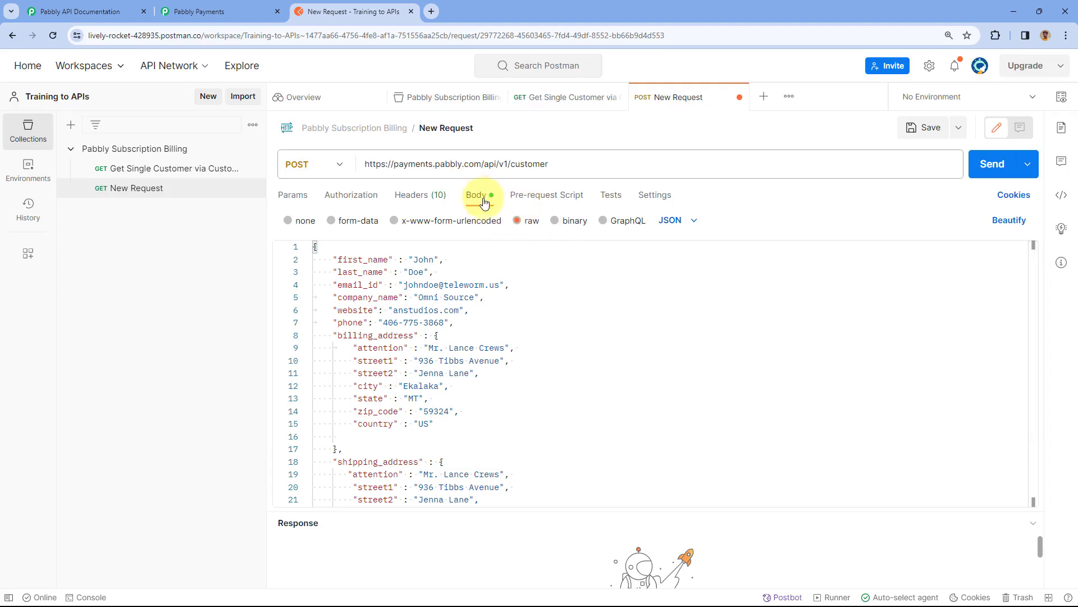
click(694, 221)
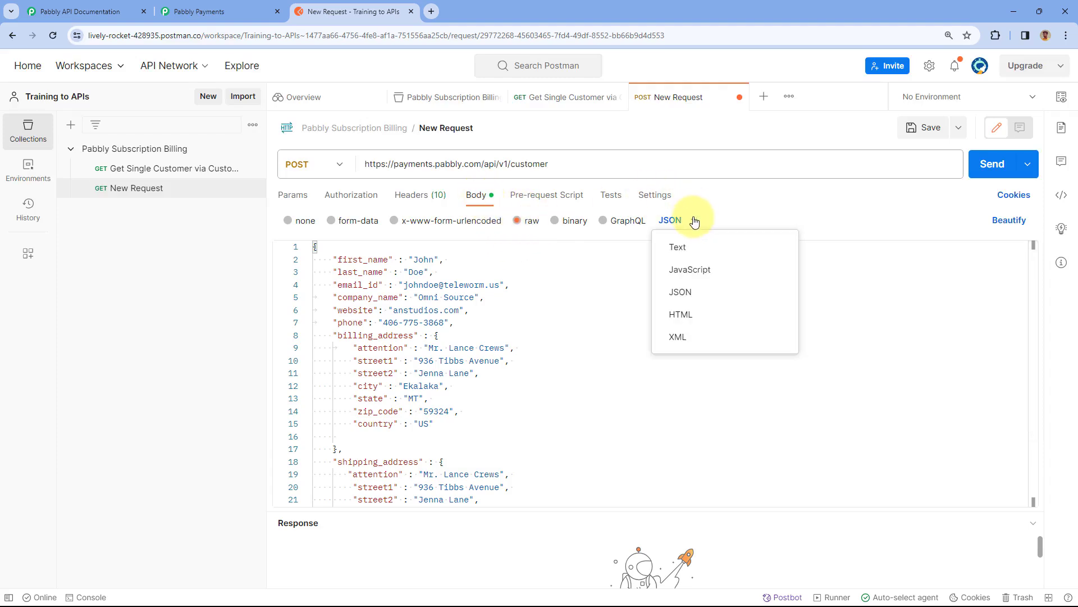
click(681, 293)
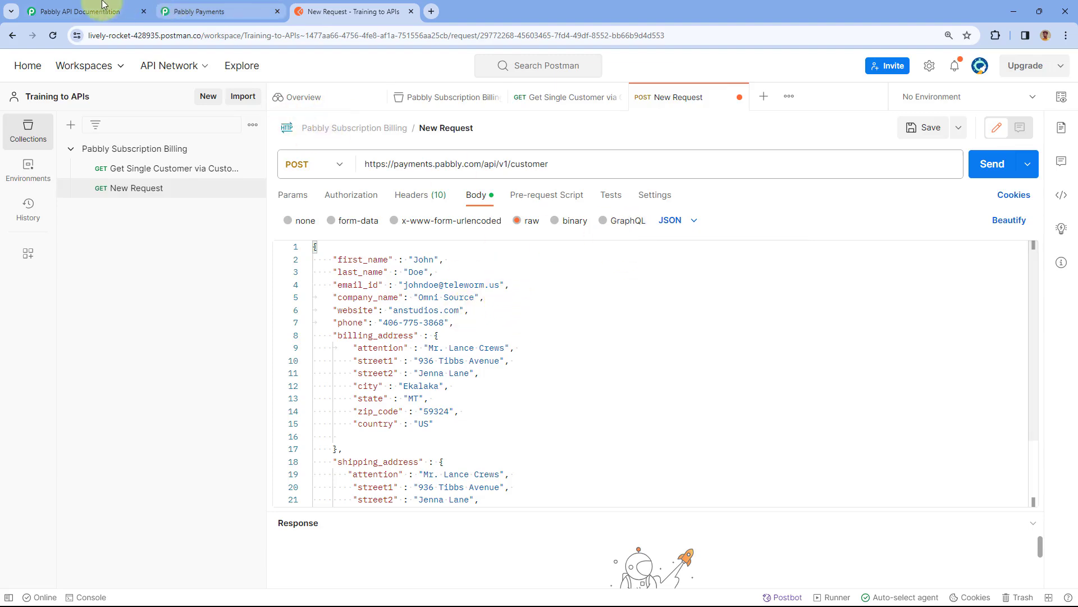
Step: Compare the request's JSON body with the full Create Customer cURL example in the Pabbly API documentation
click(80, 11)
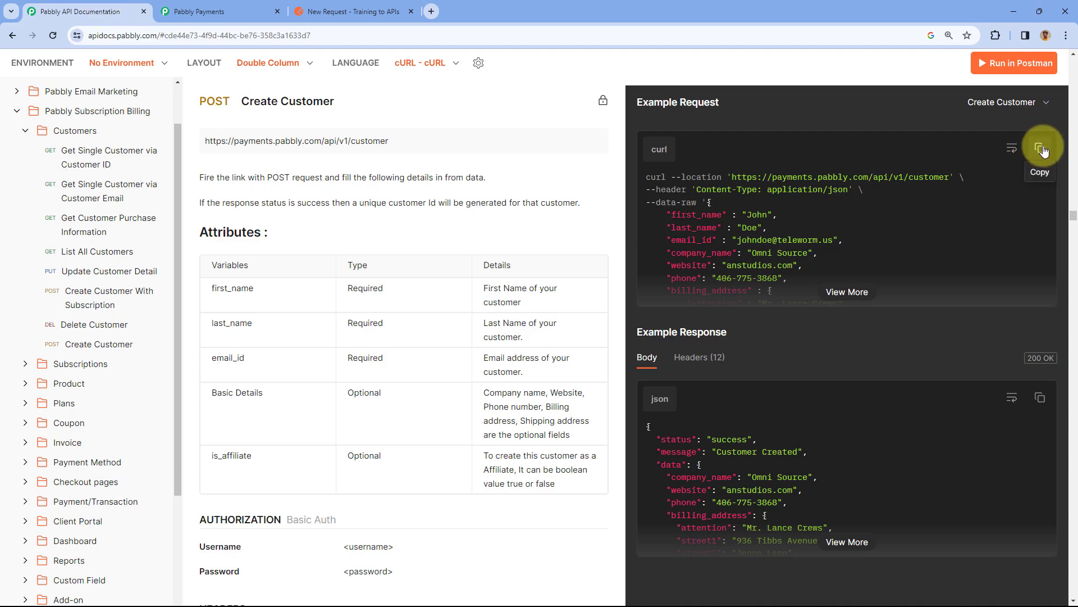
click(337, 11)
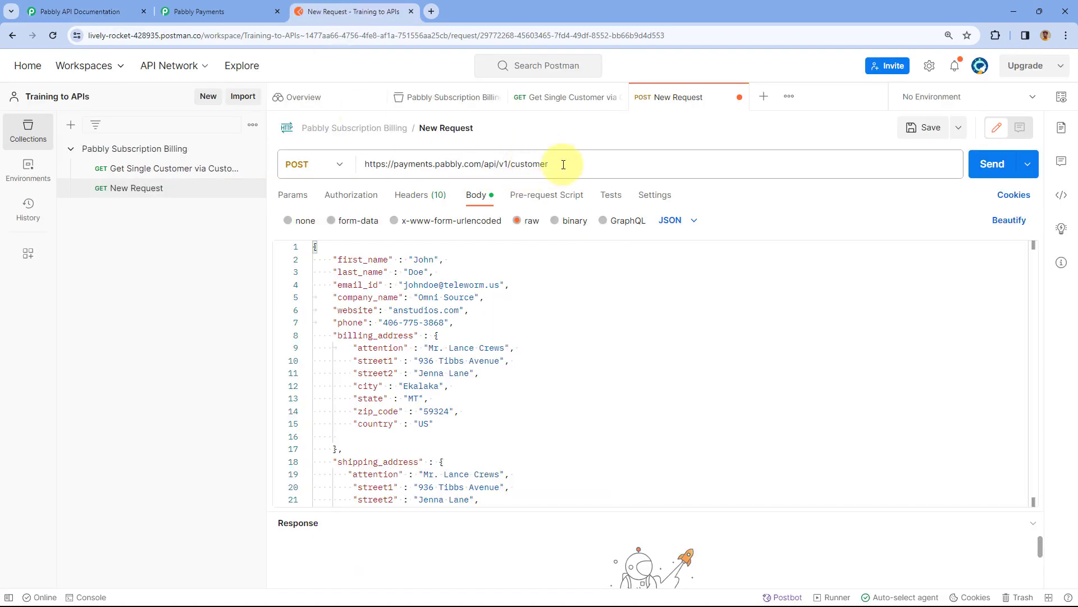
key(ctrl+1)
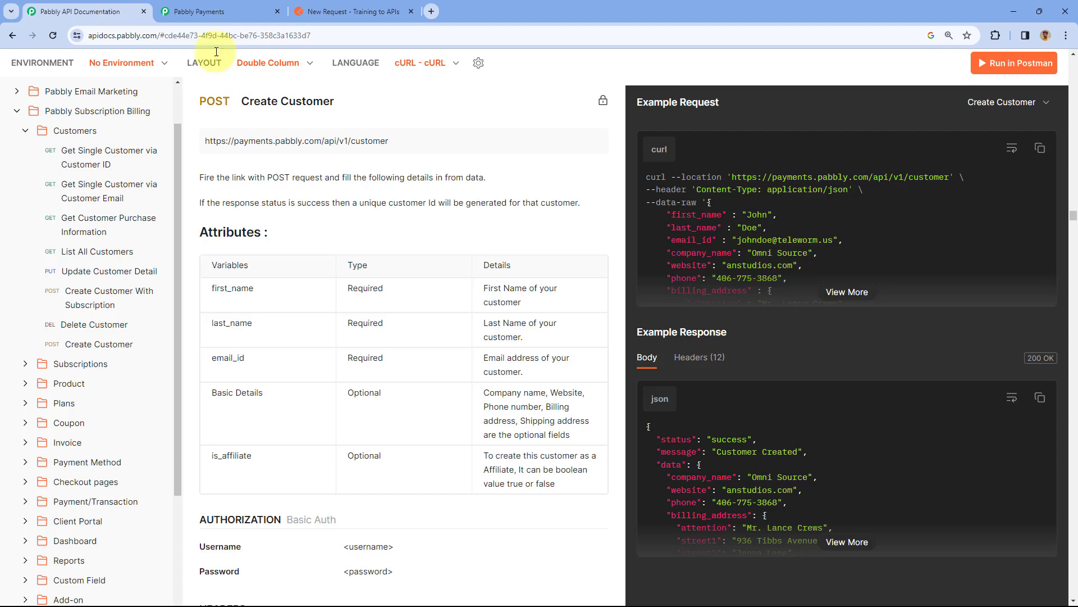
click(848, 292)
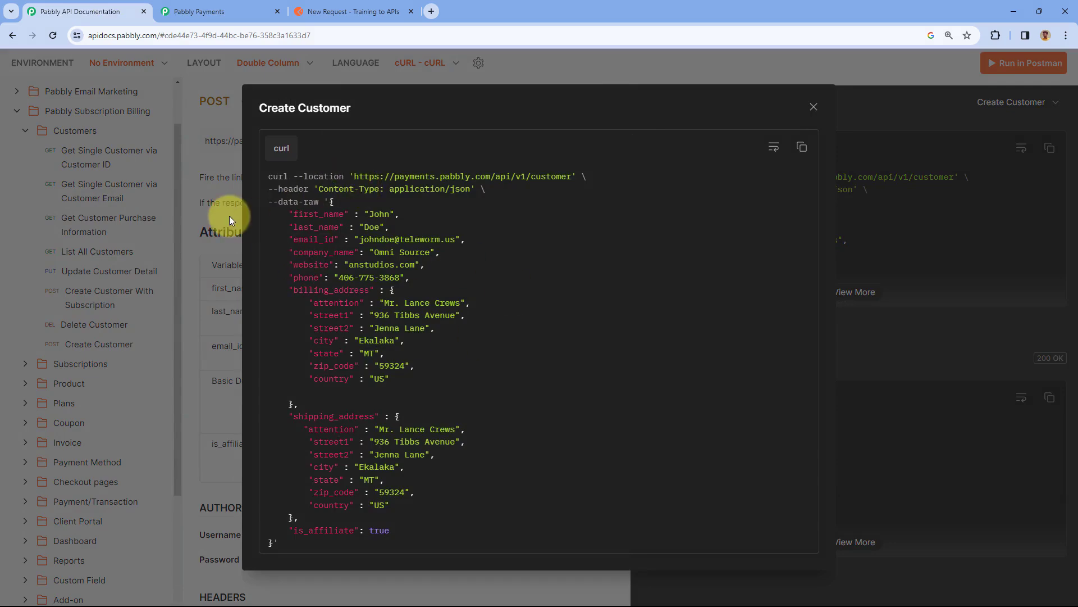
key(ctrl+3)
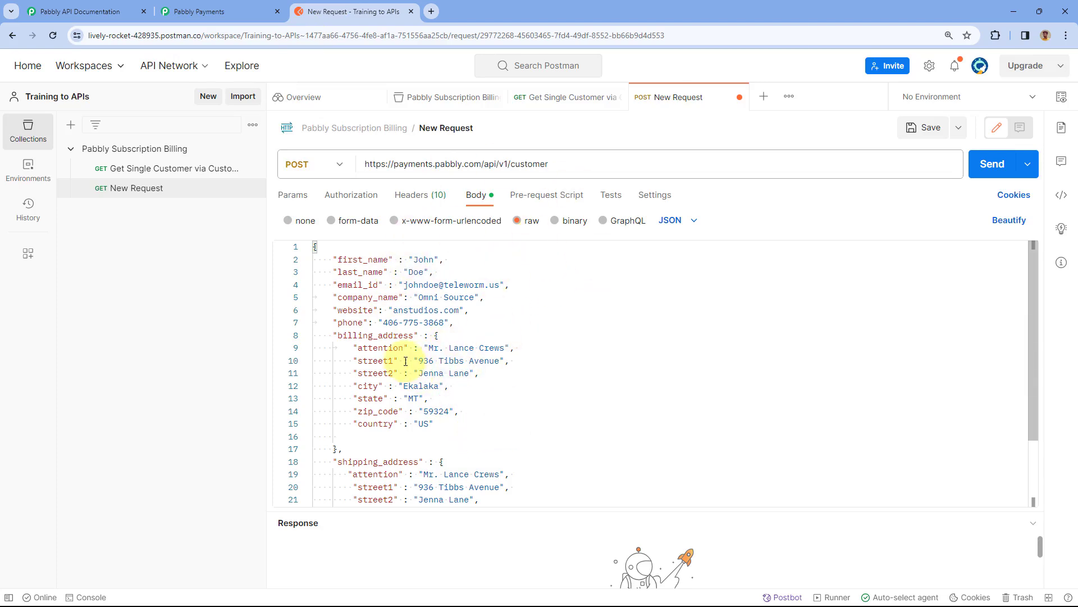
scroll(365, 314, down, 3)
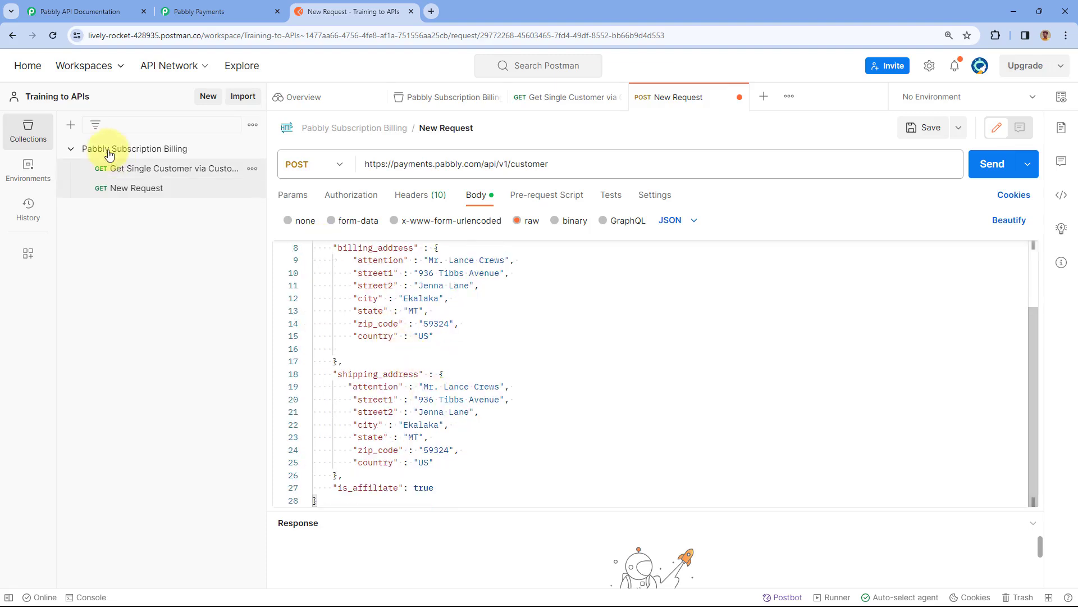
Step: Close the expanded Create Customer example in the API documentation, copy its cURL command and return to the Postman request
click(93, 11)
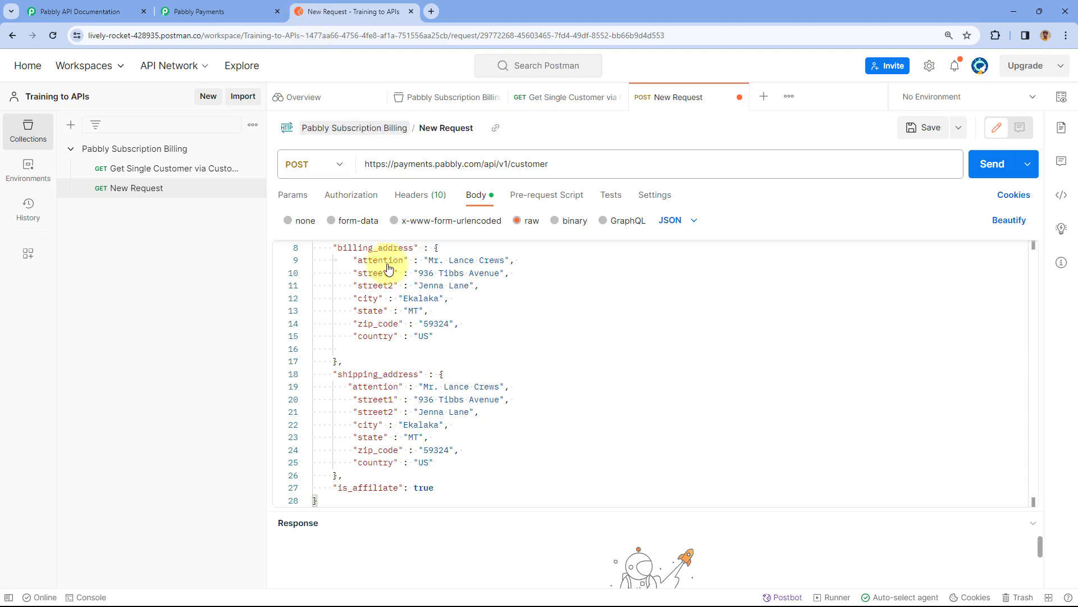
click(348, 11)
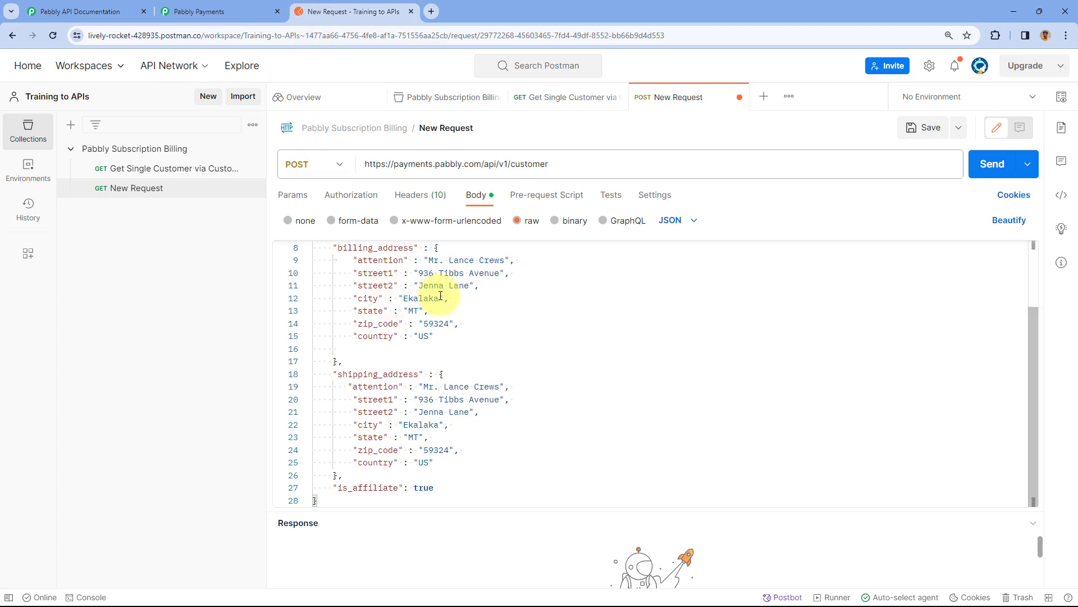
click(92, 11)
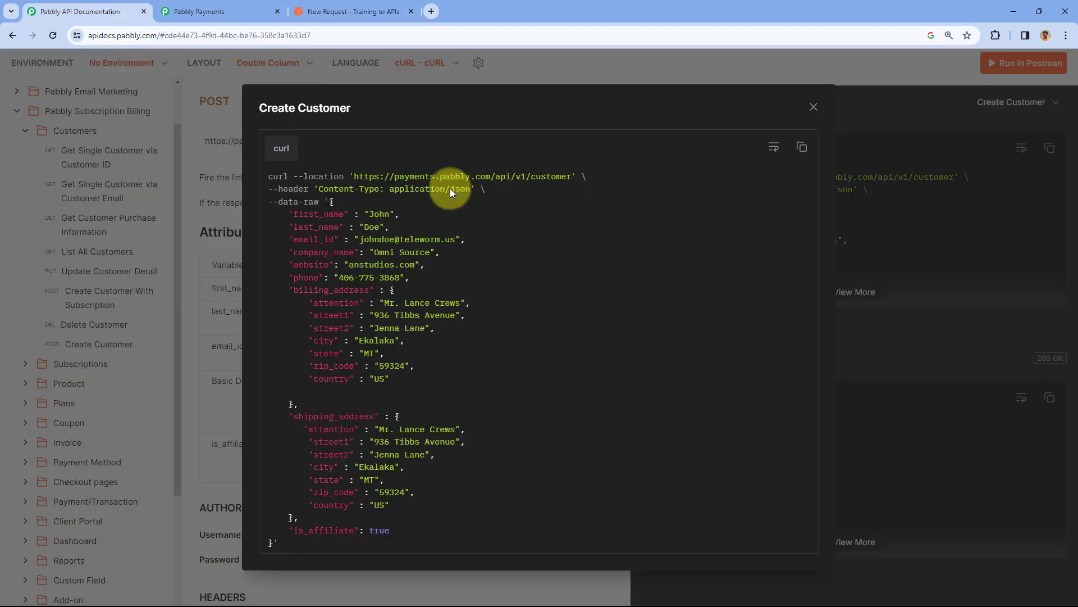
click(813, 107)
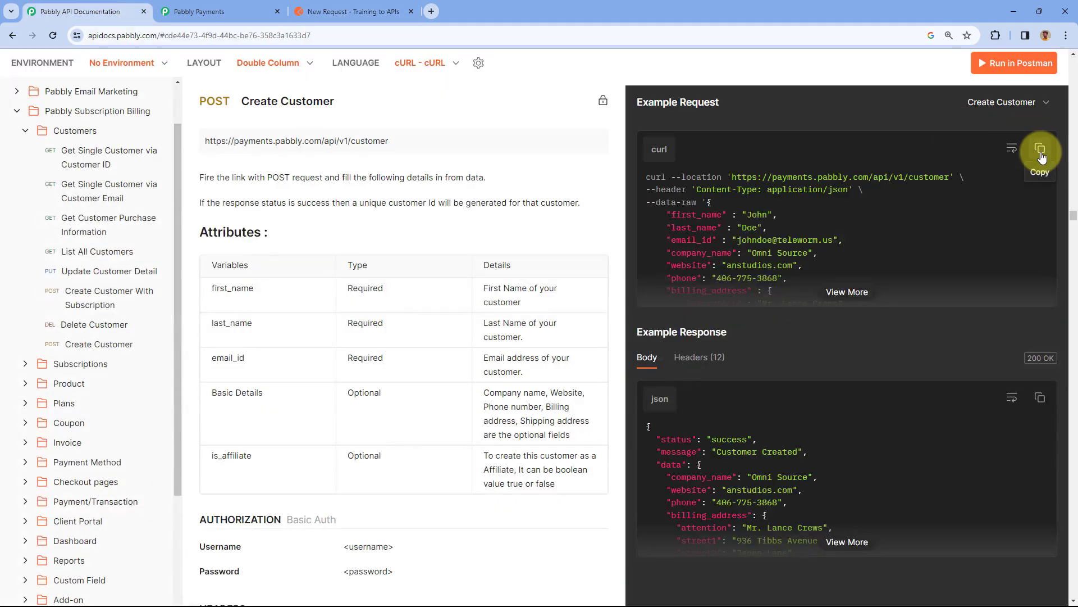
click(1040, 149)
click(354, 12)
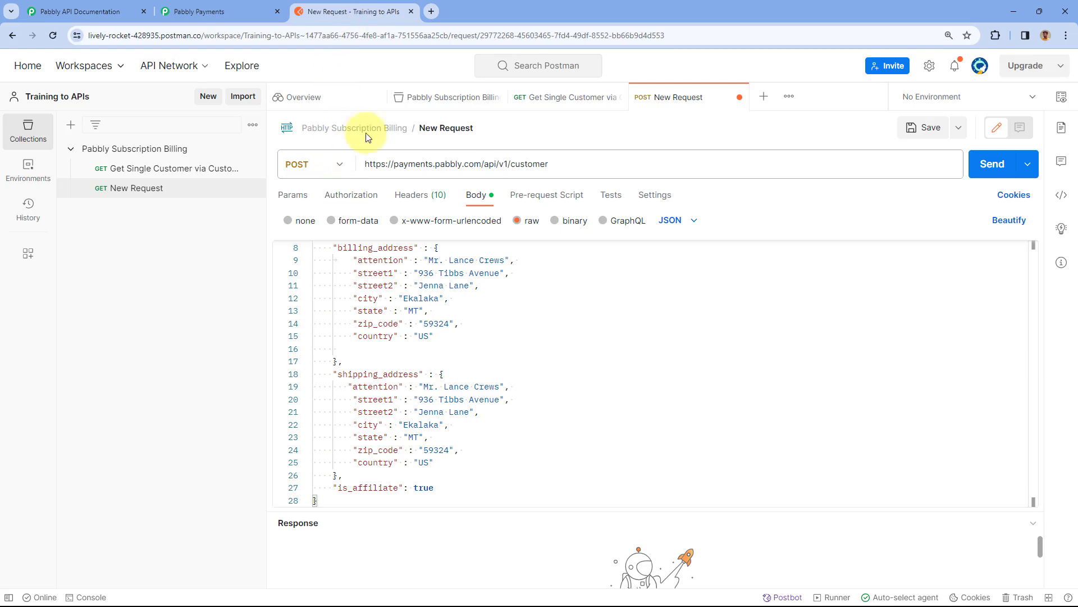
click(62, 9)
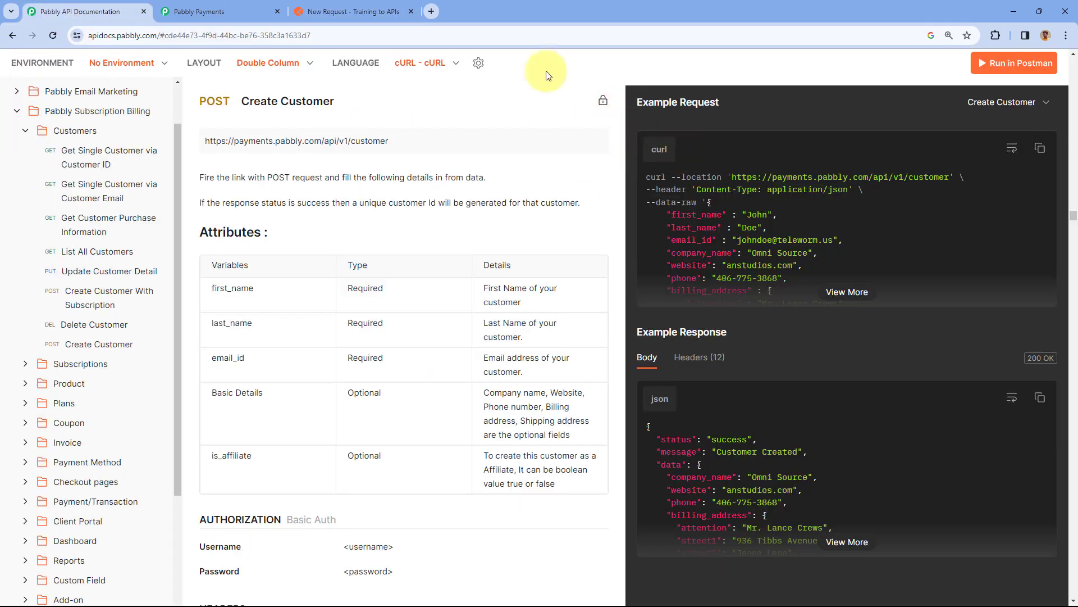
click(354, 11)
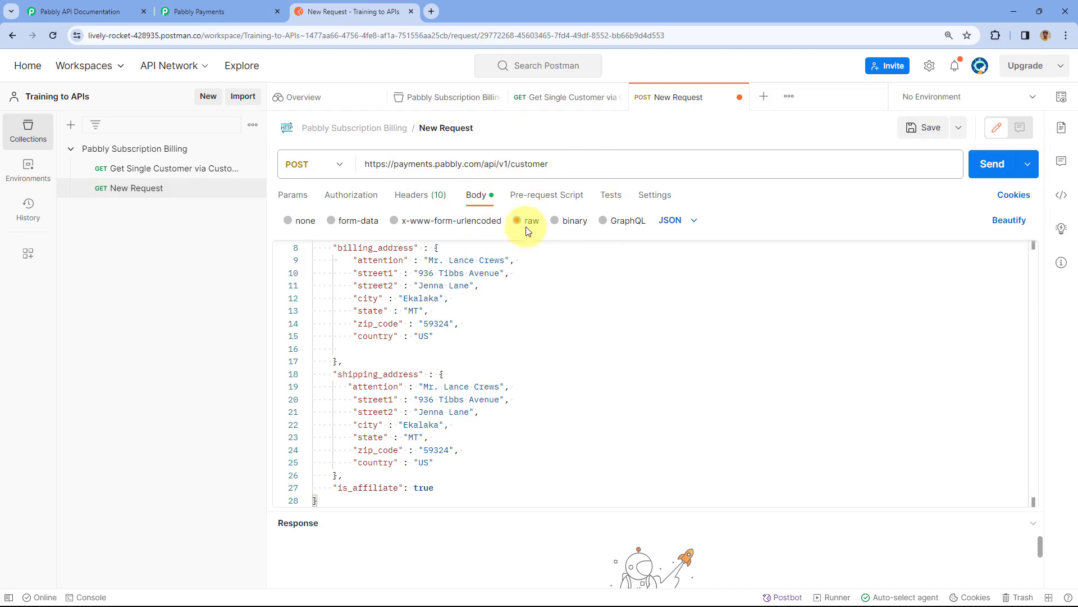
Step: Change the domain of the email_id value in the JSON body to pabbly.com
scroll(449, 298, up, 3)
scroll(393, 252, down, 1)
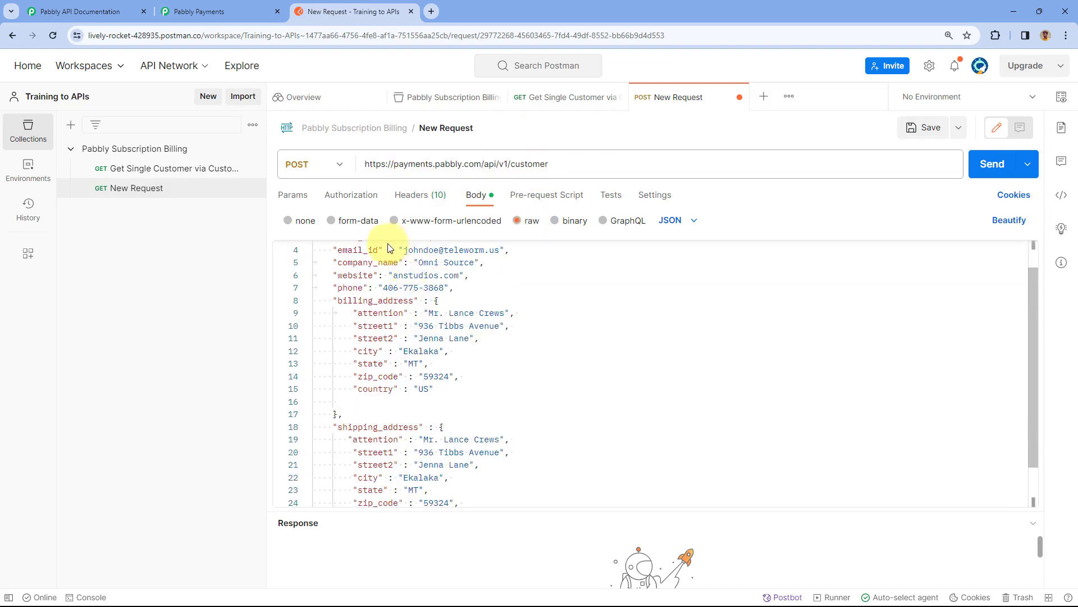
scroll(405, 264, down, 2)
scroll(431, 331, up, 3)
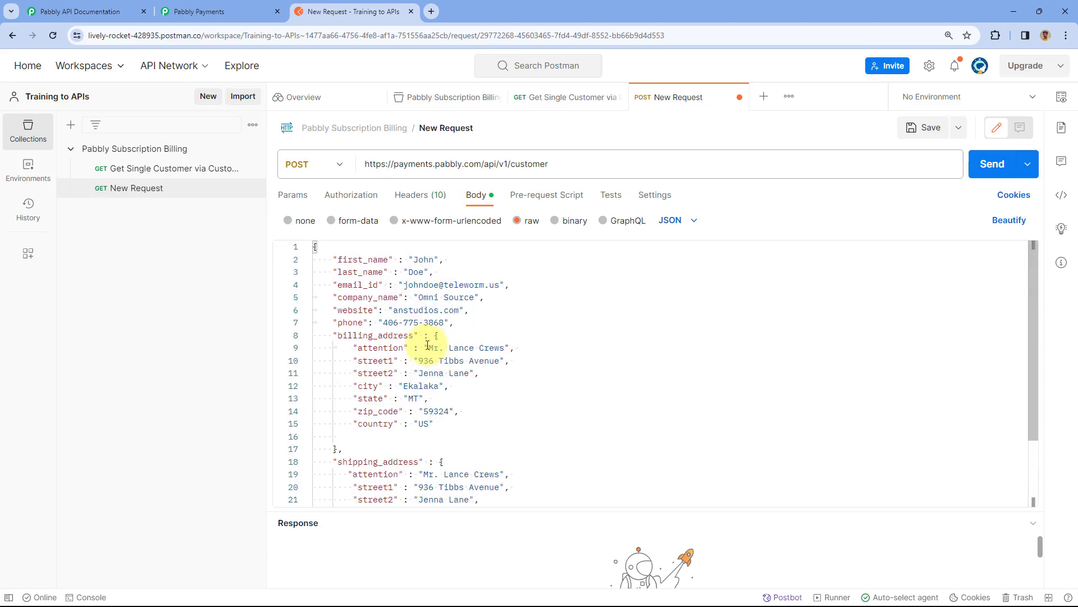
scroll(416, 326, down, 1)
scroll(405, 281, up, 1)
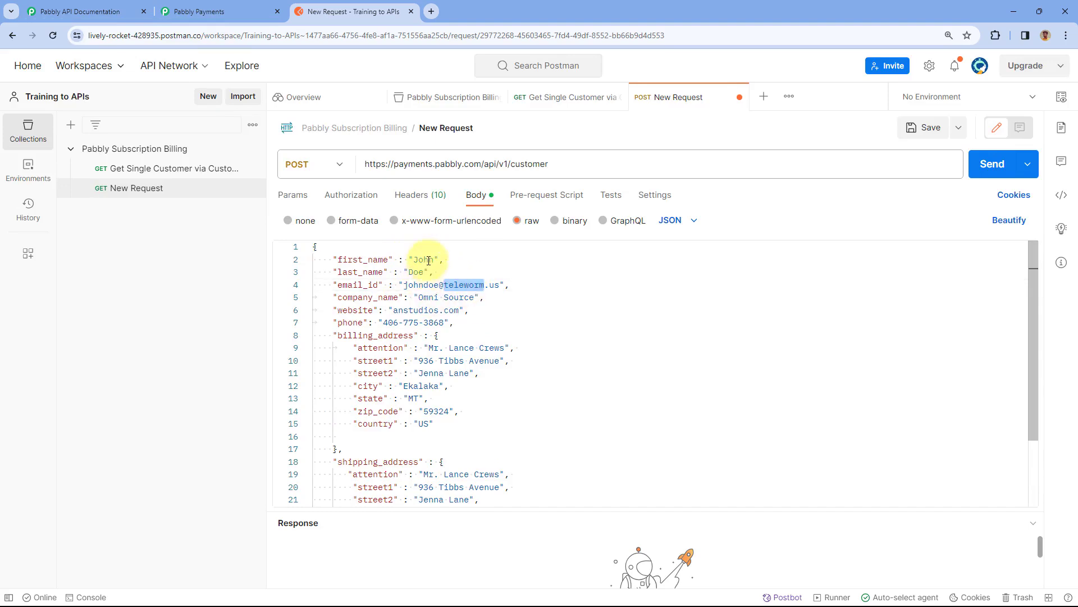
click(424, 271)
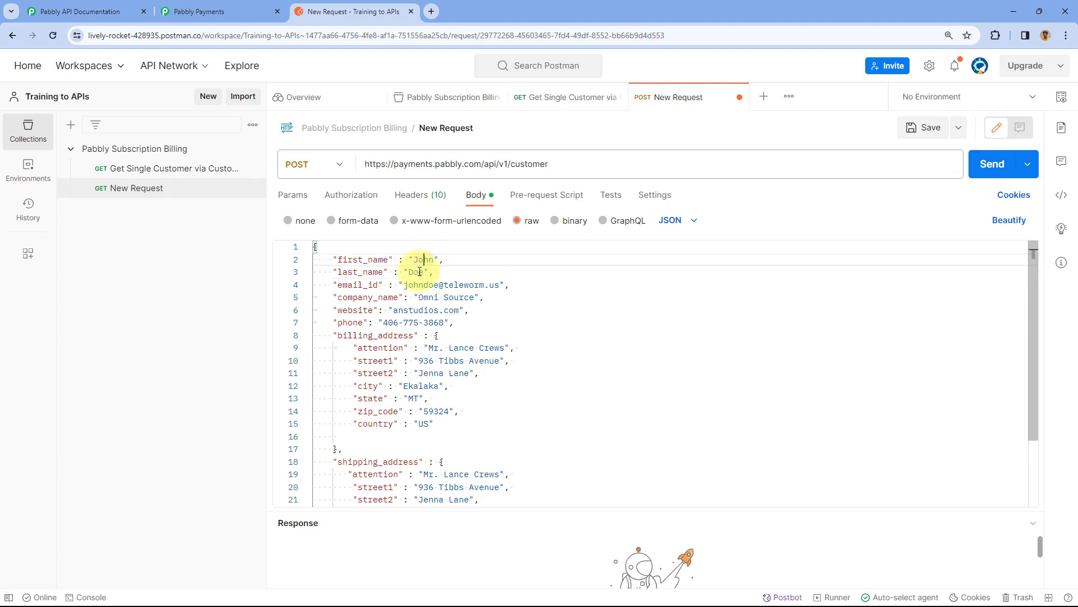
double_click(473, 285)
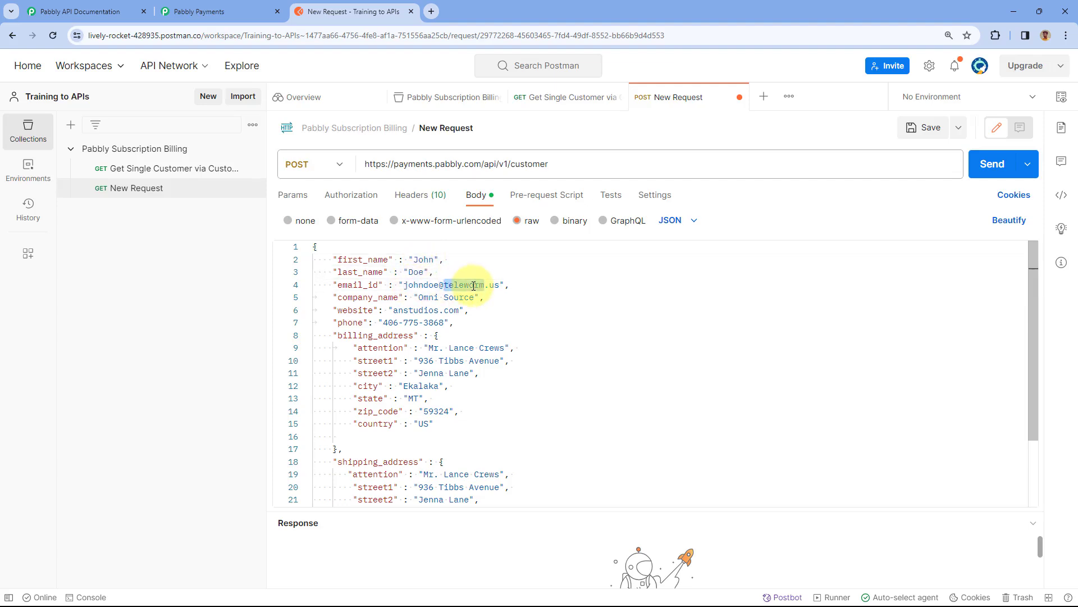
text(pabbly)
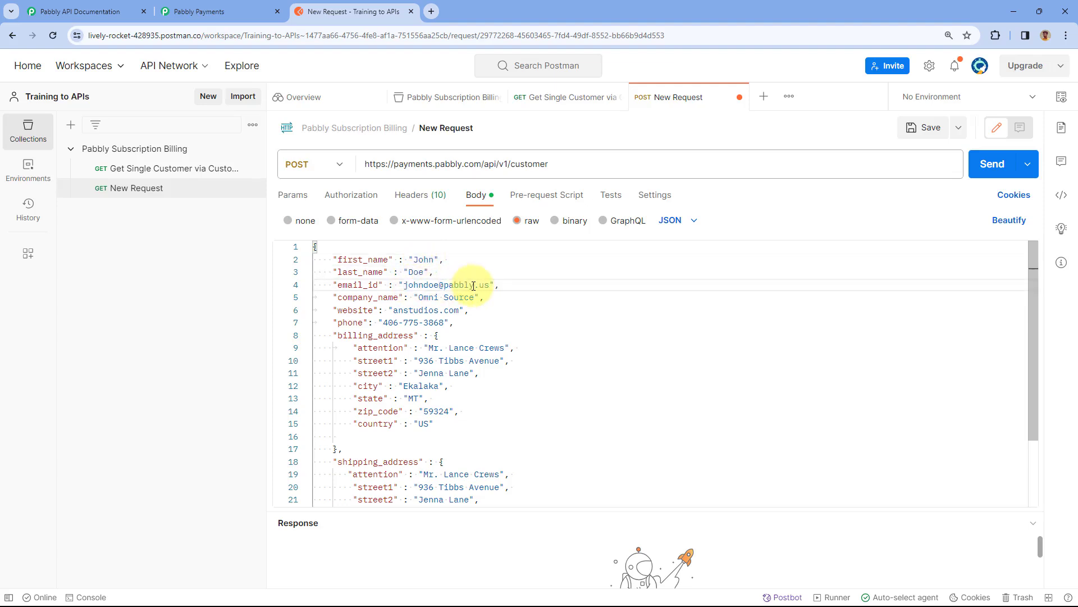
double_click(490, 285)
text(com)
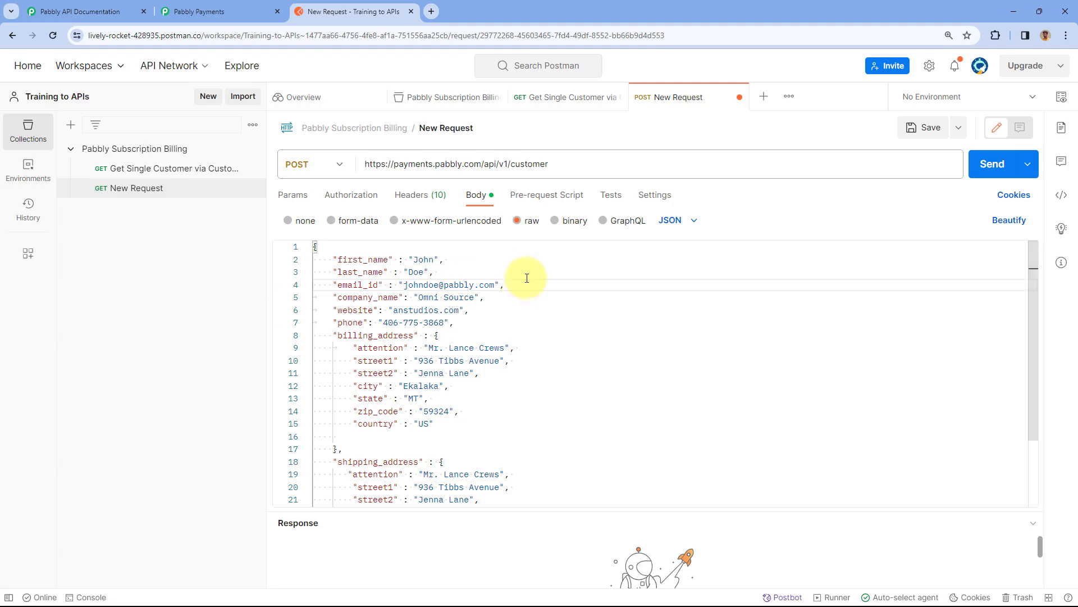
Step: Set company_name to Pabbly and website to pabbly.com in the JSON body
drag(419, 297, 476, 297)
text(Pabbly)
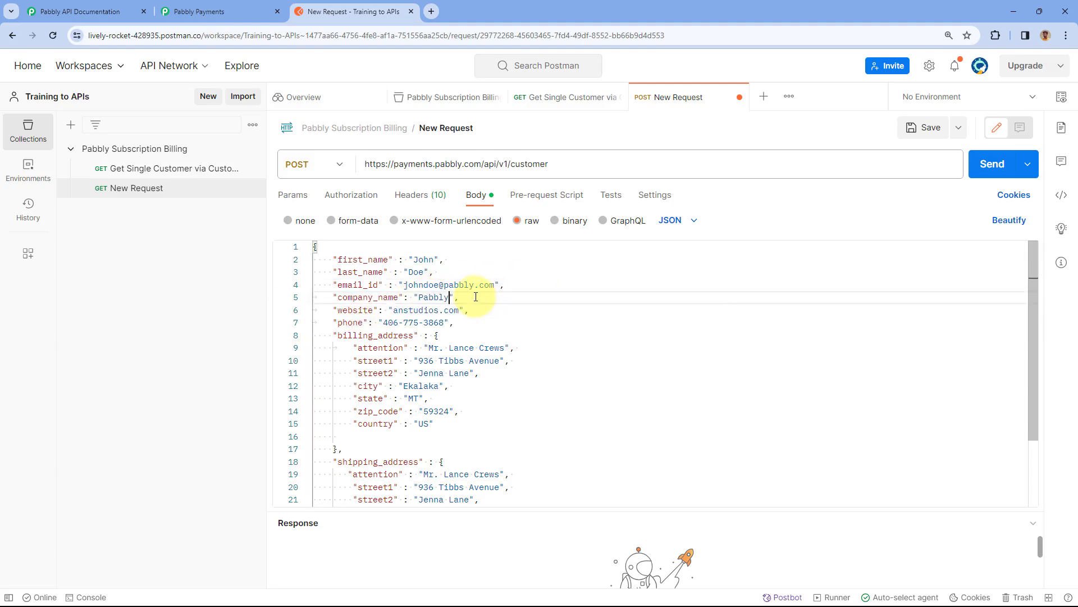
double_click(403, 308)
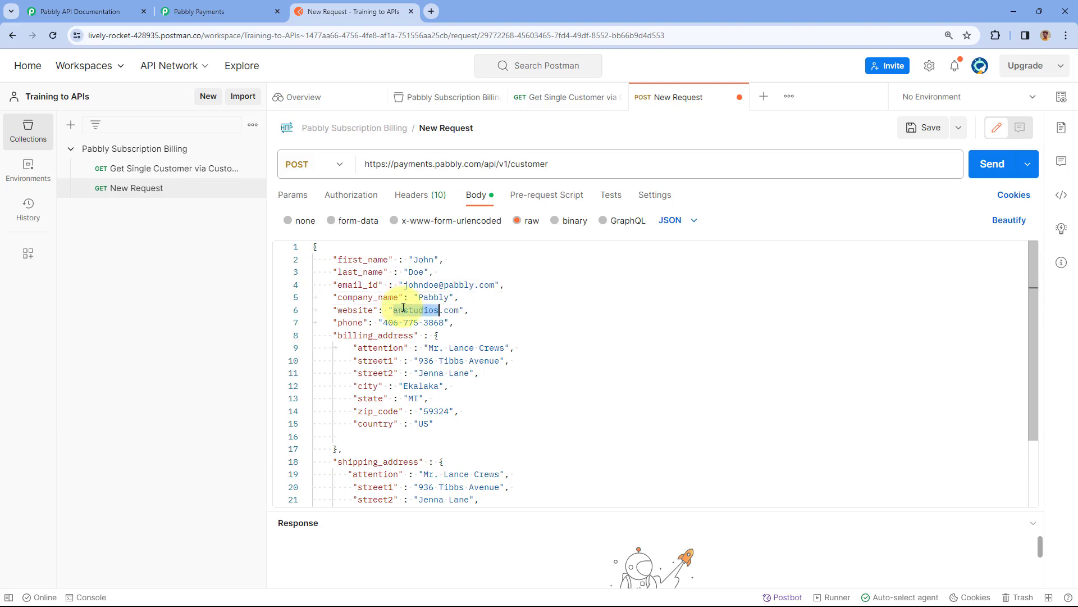
text(pabbly)
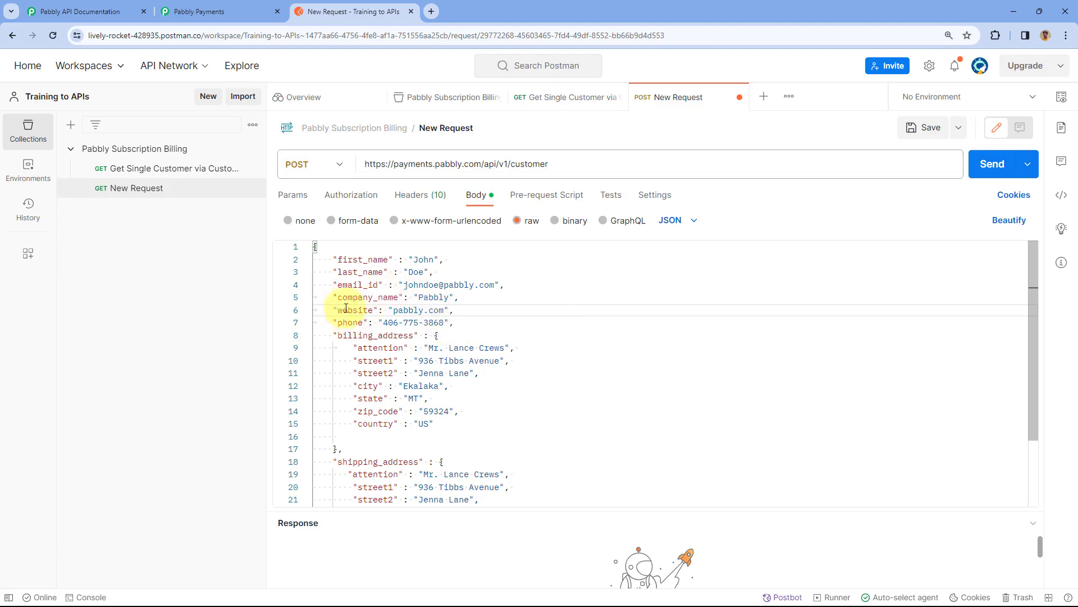
Step: Replace the phone value in the JSON body with a new phone number
drag(387, 324, 448, 323)
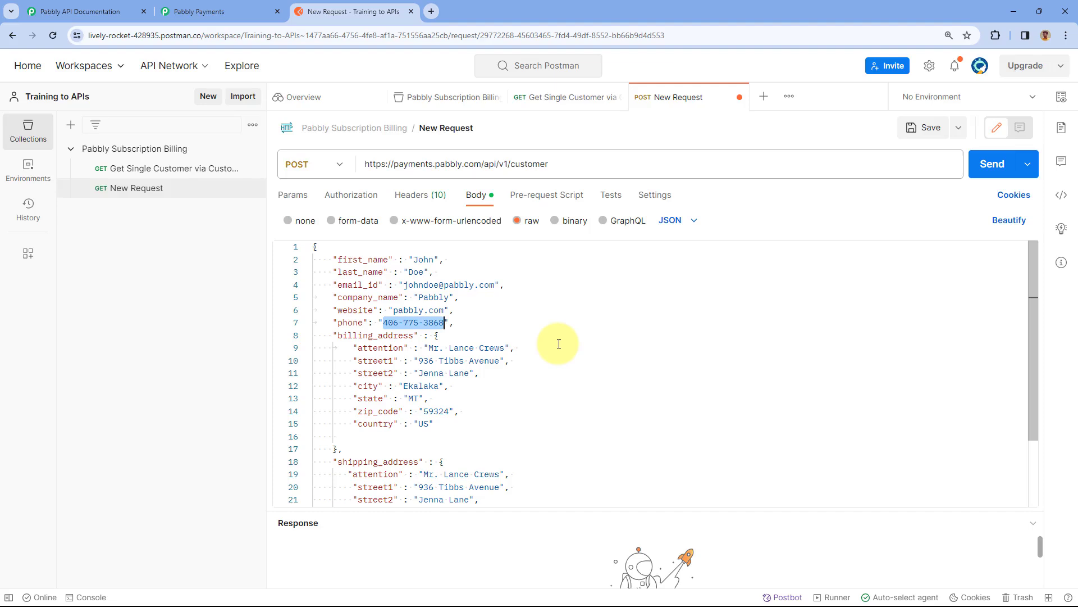
text(124578963)
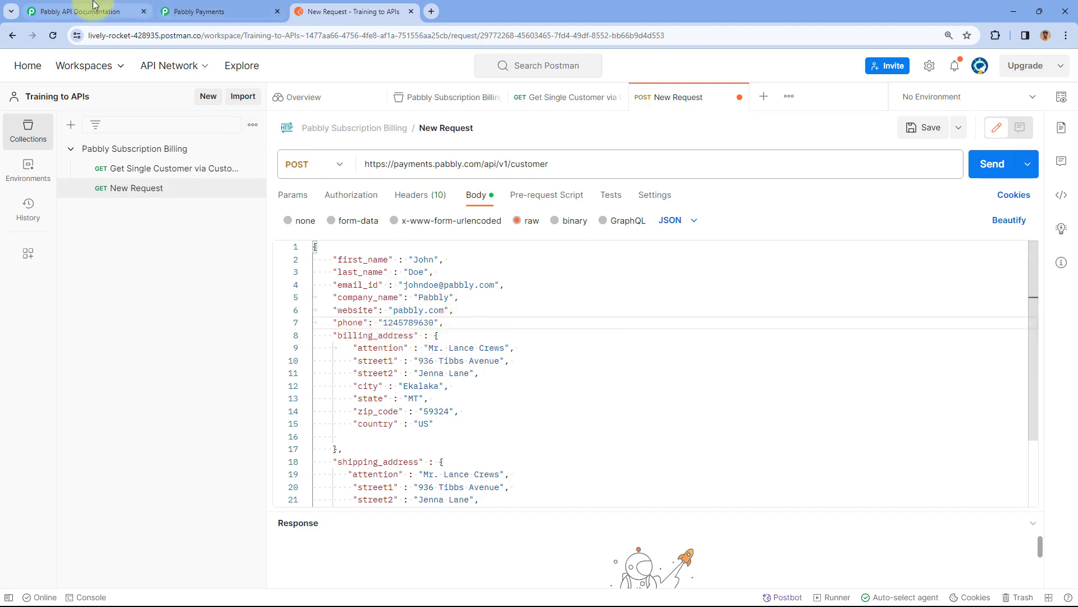
Step: Check the optional attributes in the Create Customer documentation and delete the whole billing_address block from the Postman request body
click(80, 11)
scroll(285, 385, down, 1)
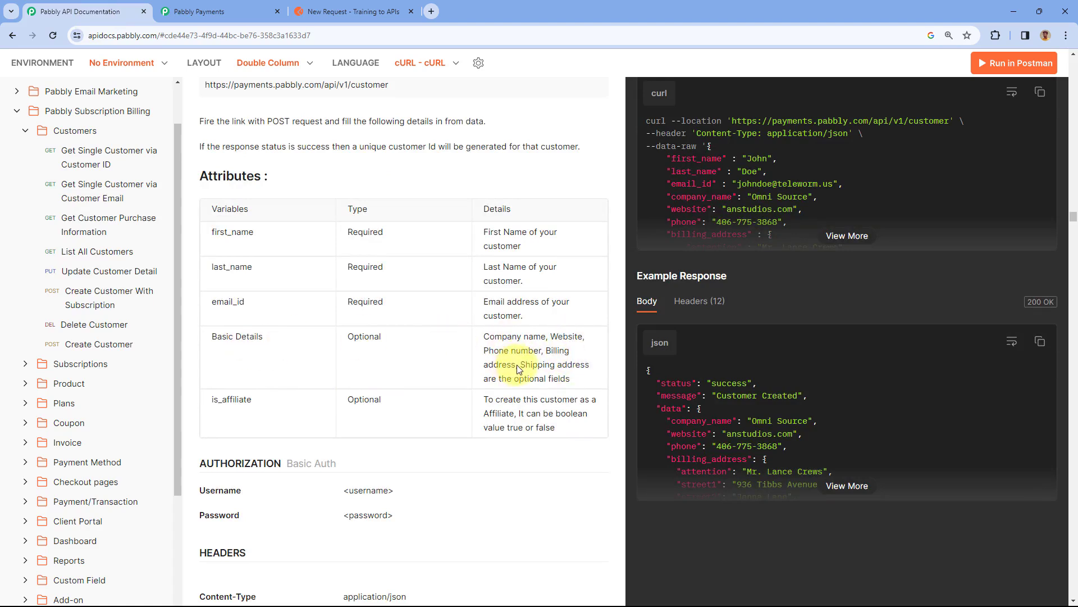
click(376, 337)
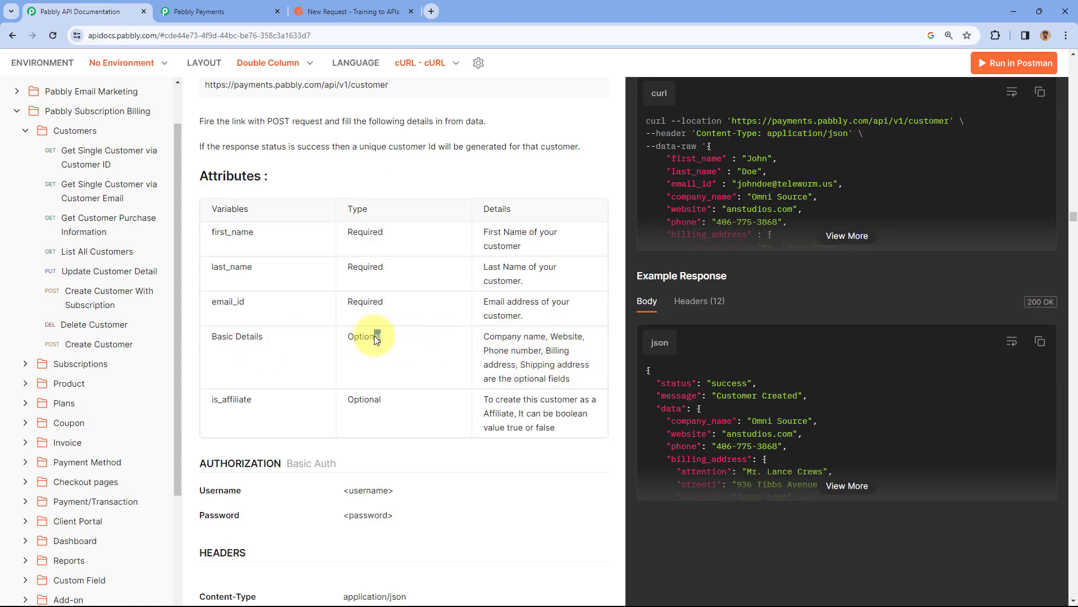
click(368, 9)
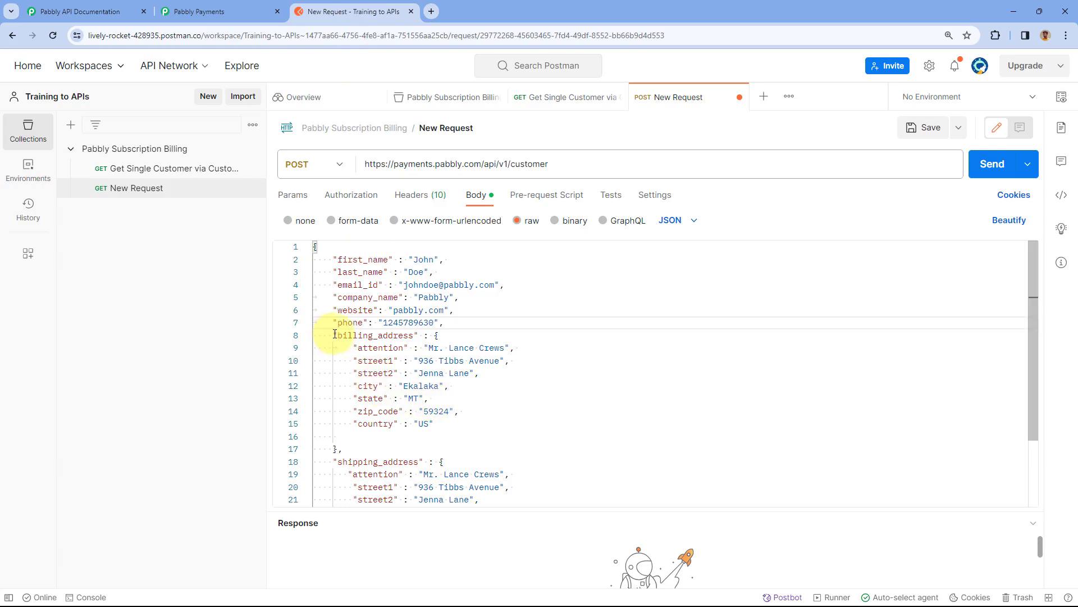
drag(335, 334, 452, 420)
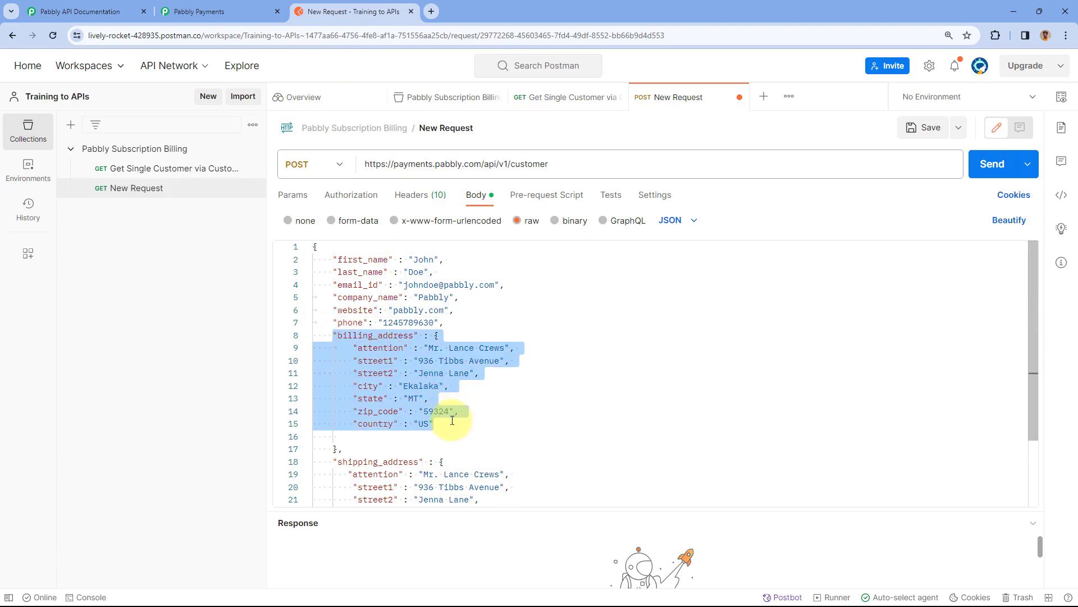
key(BackSpace)
key(BackSpace)
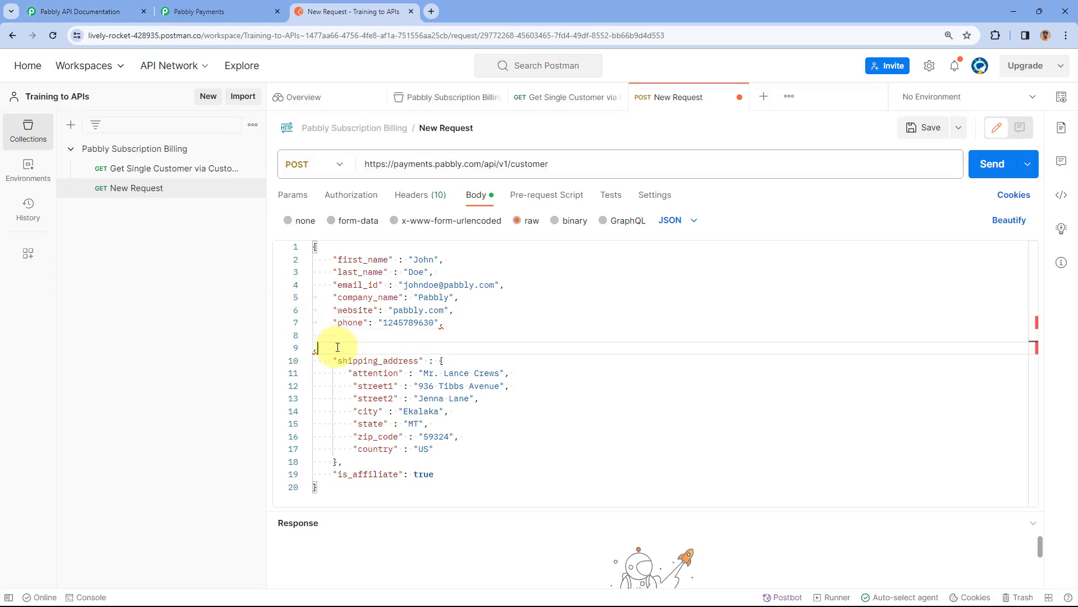
key(BackSpace)
key(BackSpace)
key(BackSpace)
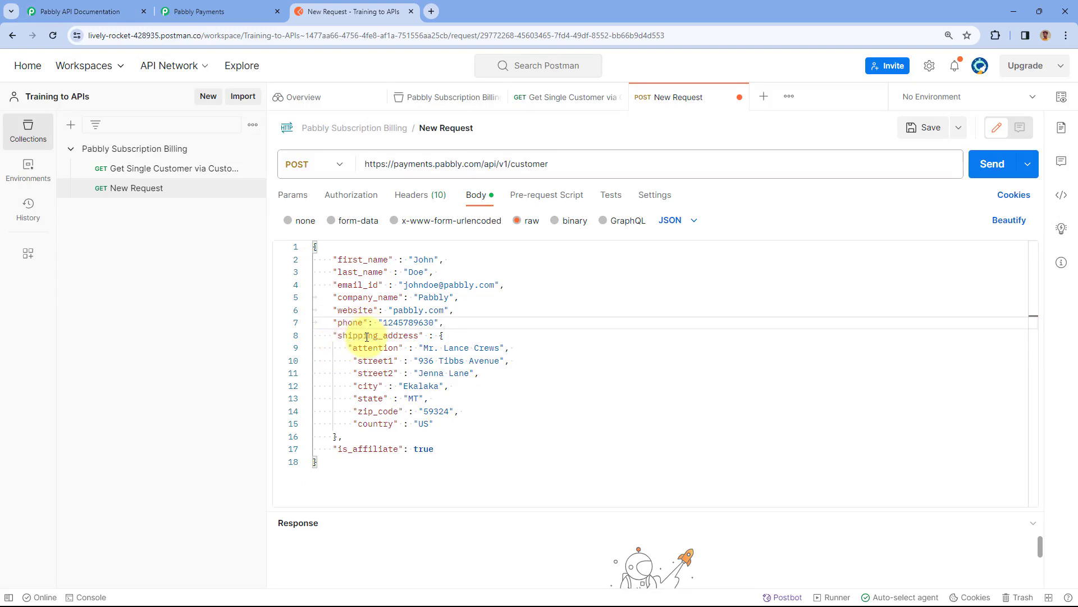
Step: In the shipping_address block, replace the recipient name in attention and set country to India
click(443, 346)
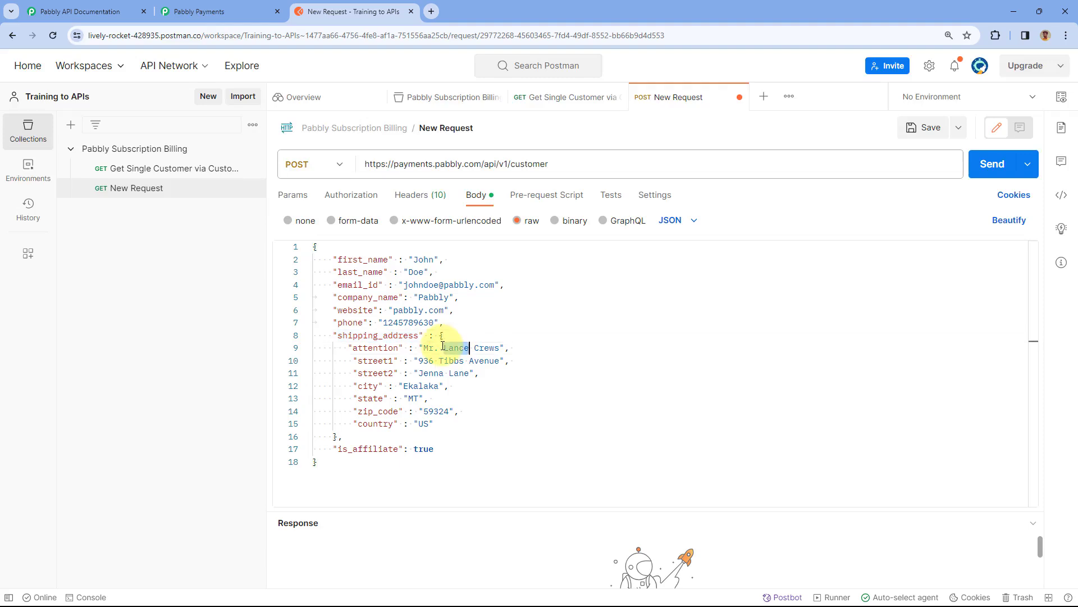
text(Jhon)
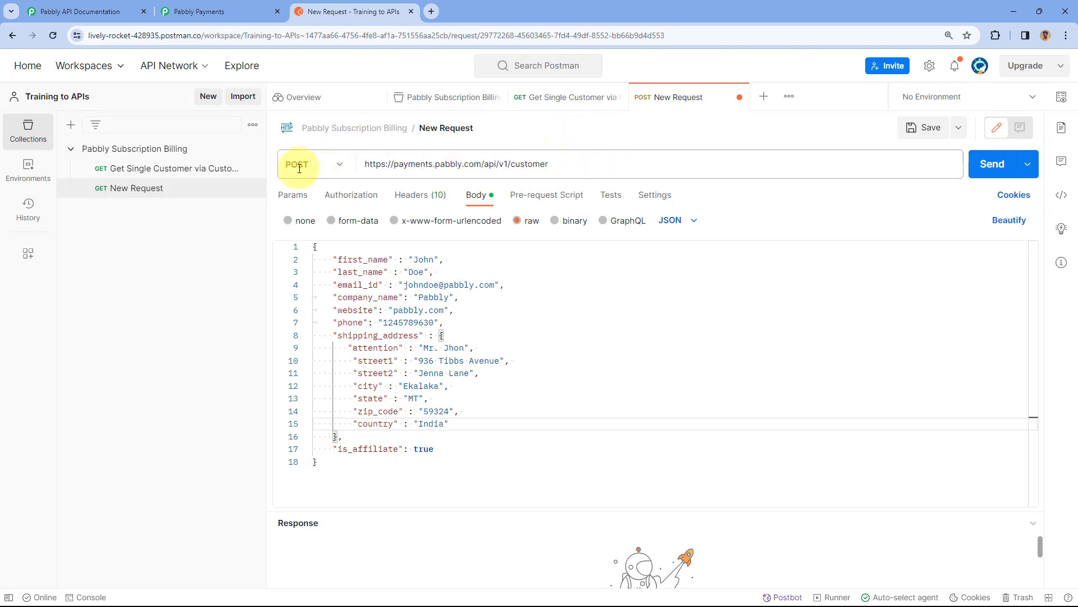
Step: Check the Create Customer documentation and the request's Content-Type header, and send the POST request
click(85, 11)
scroll(221, 185, up, 1)
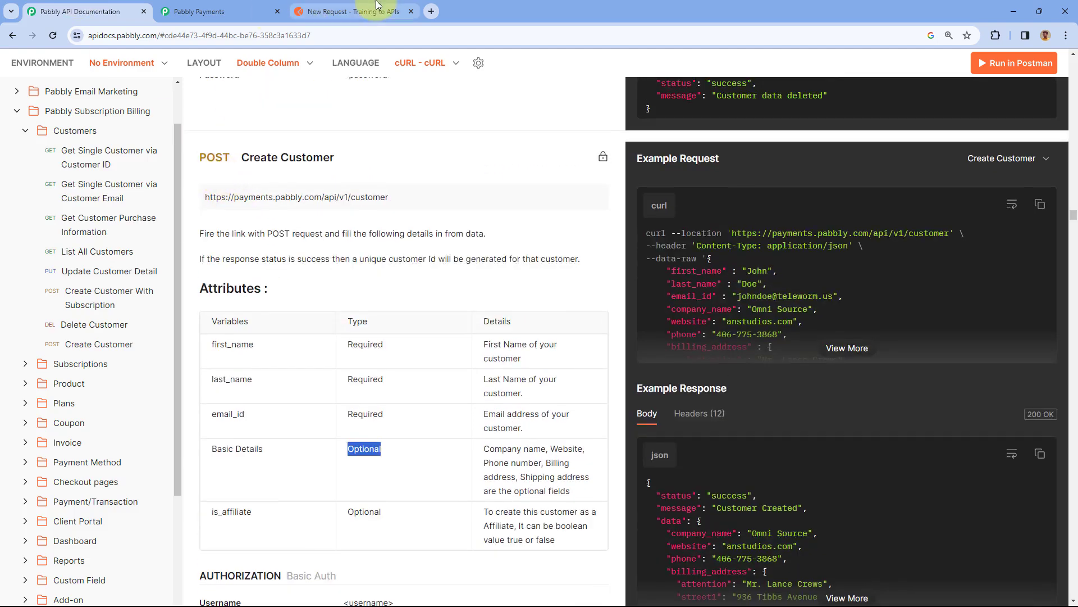
click(353, 11)
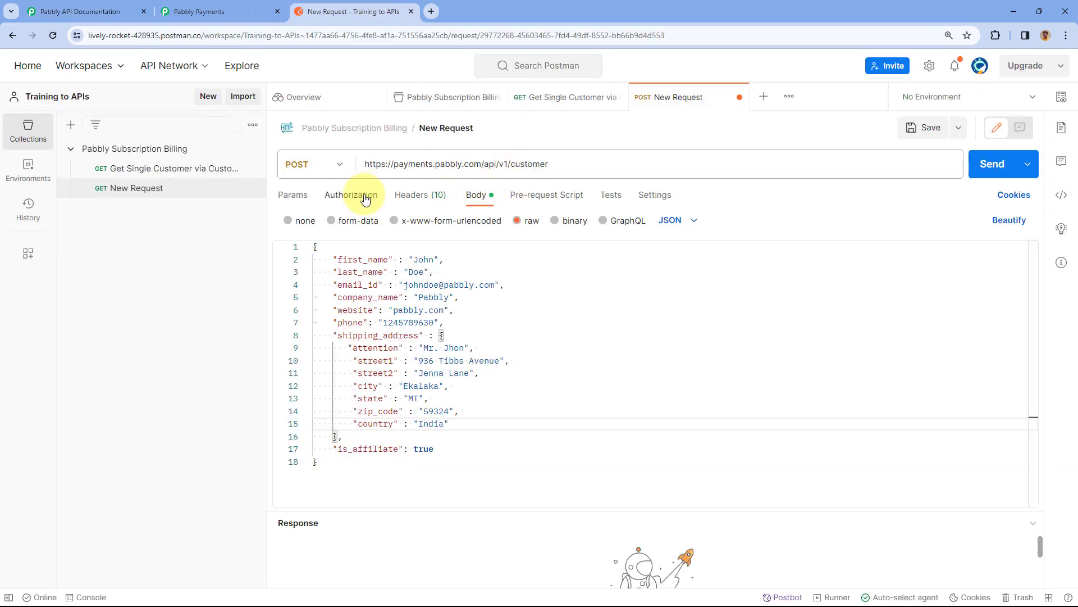
click(424, 197)
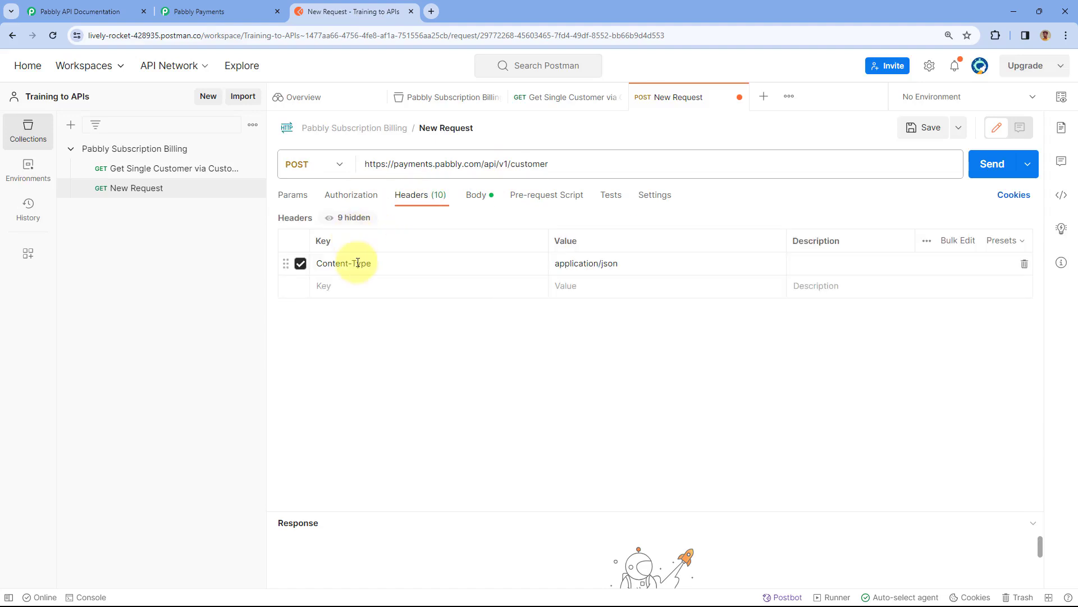
click(490, 196)
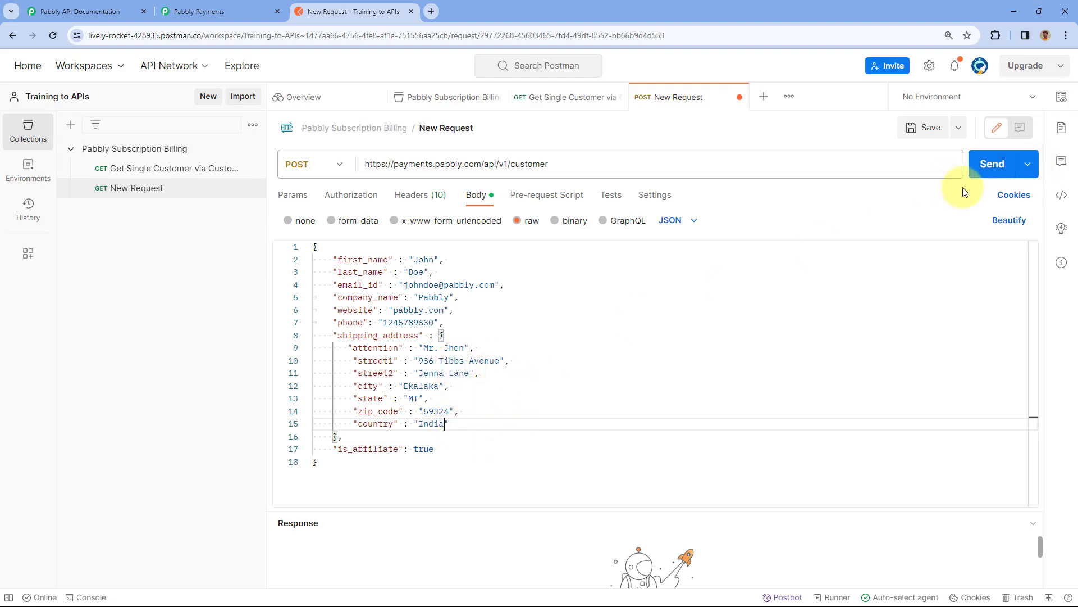
click(998, 171)
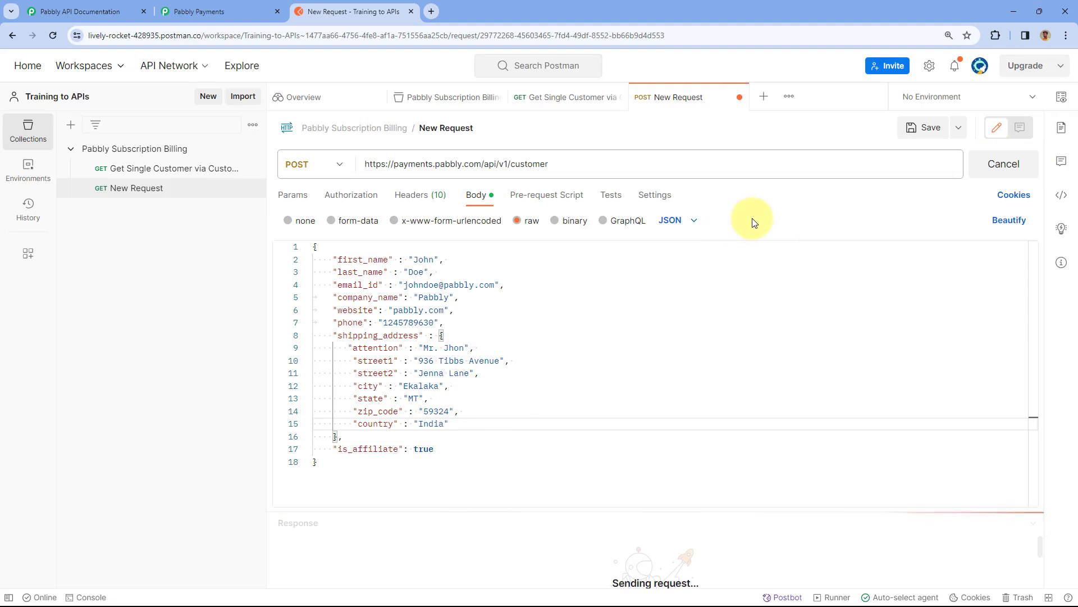
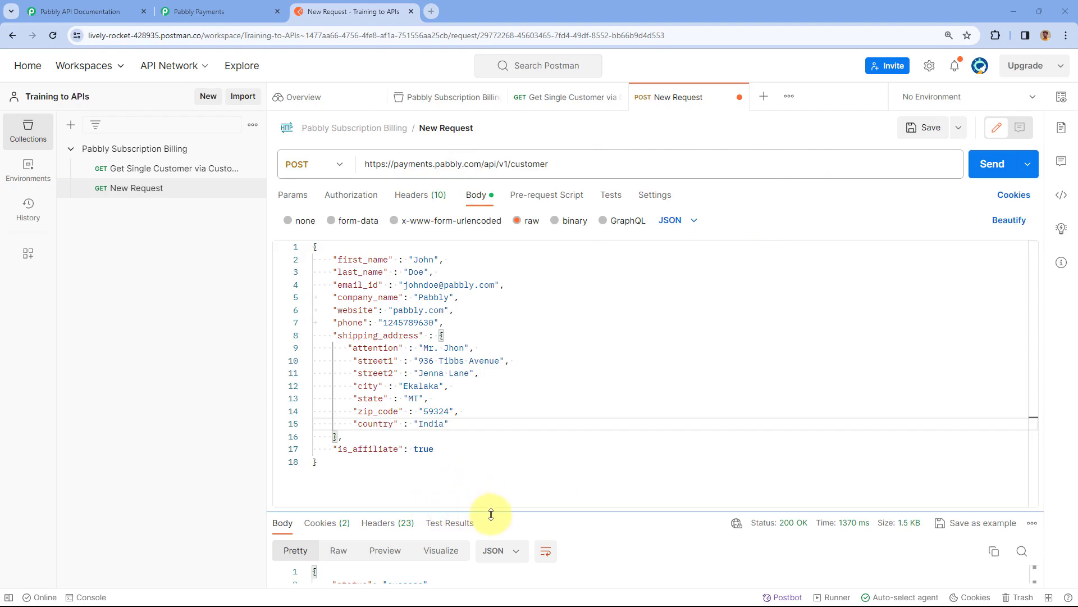
Step: Enlarge the response area, examine the returned status and message, and compare them with the Create Customer documentation
drag(491, 514, 488, 382)
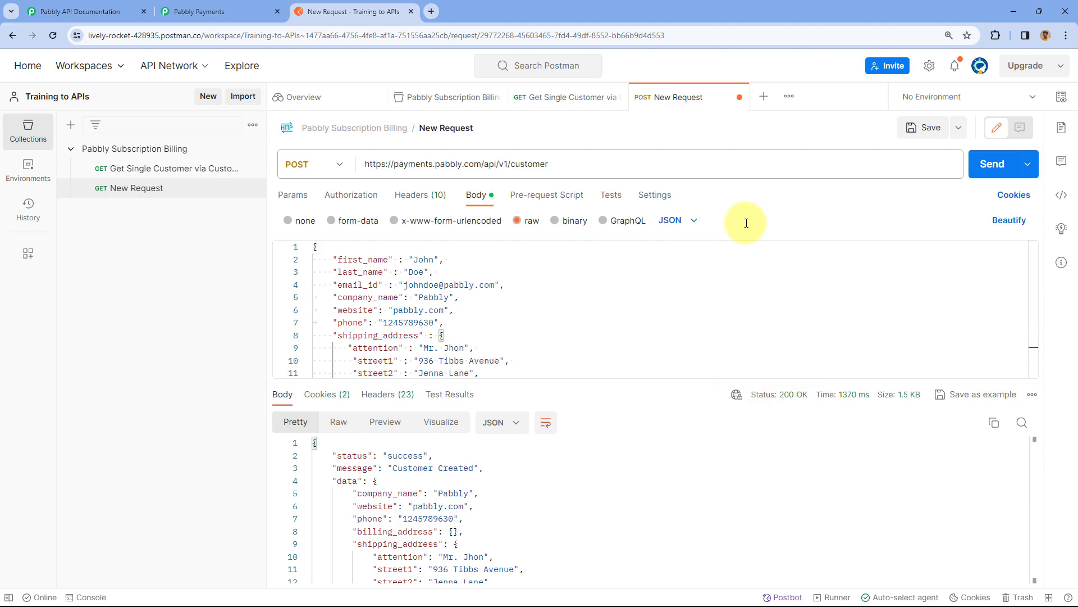
mouse_move(916, 396)
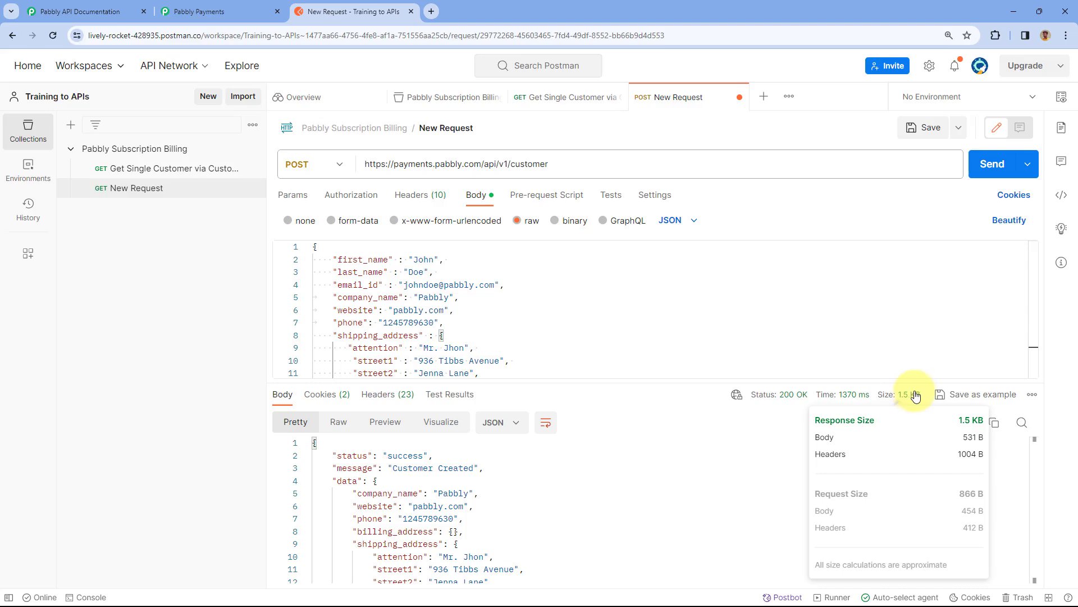
drag(547, 383, 337, 252)
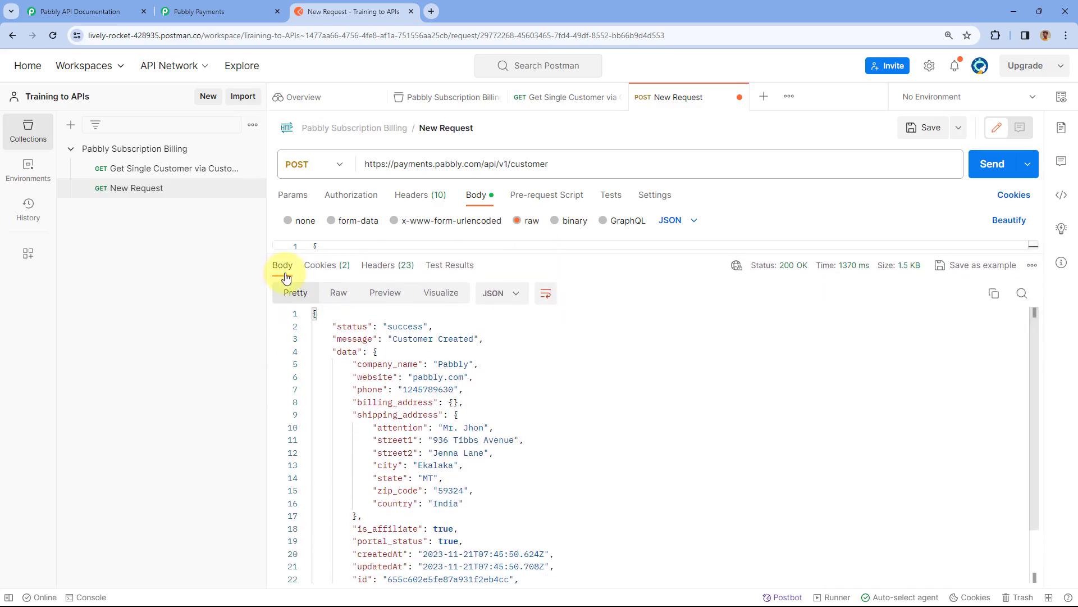
double_click(406, 327)
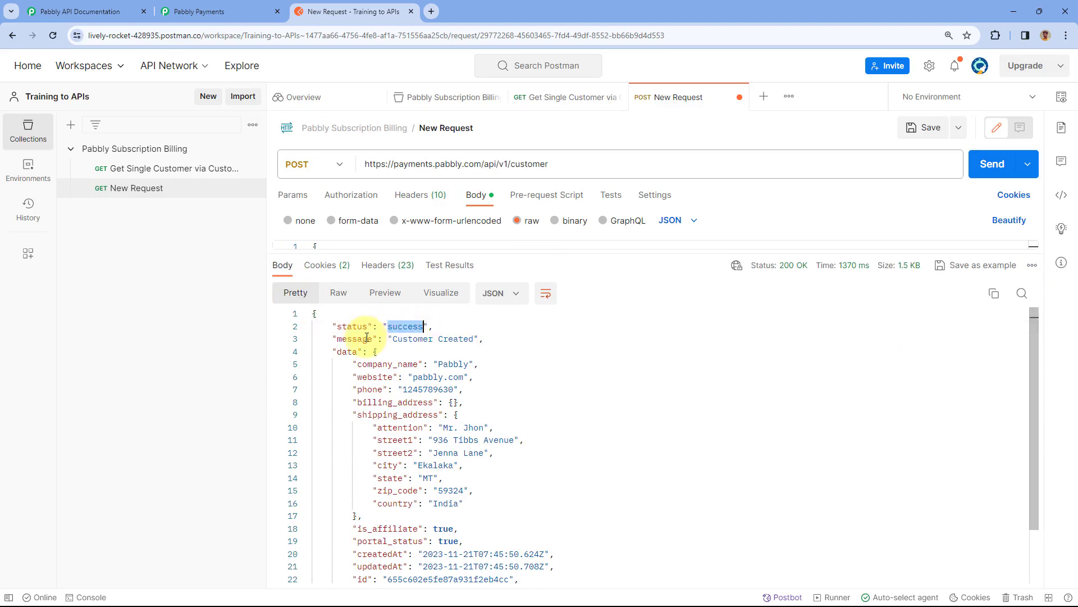
click(357, 338)
click(423, 339)
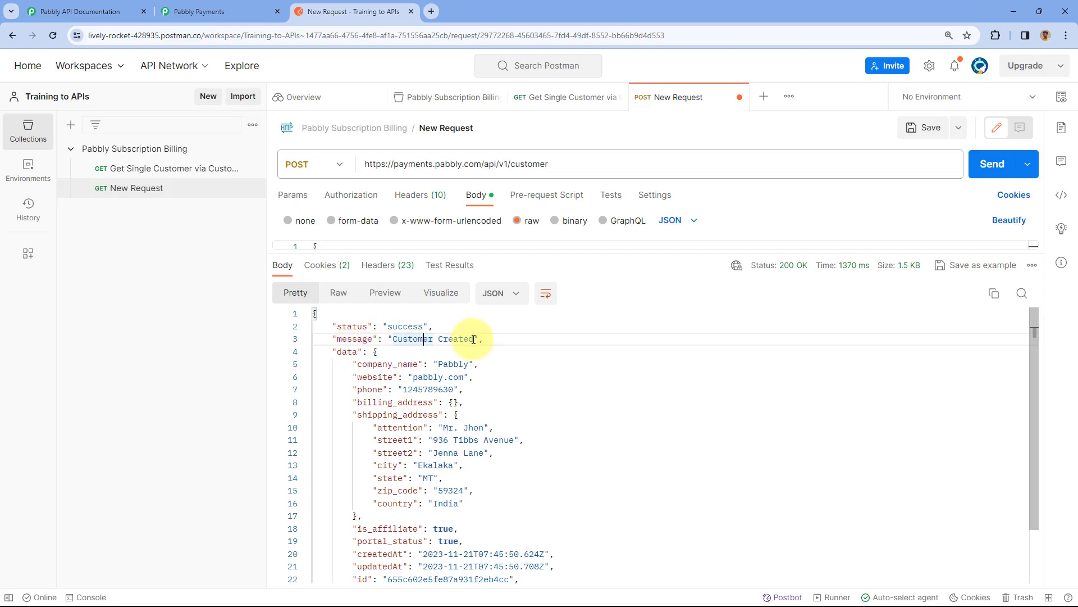
drag(474, 339, 397, 340)
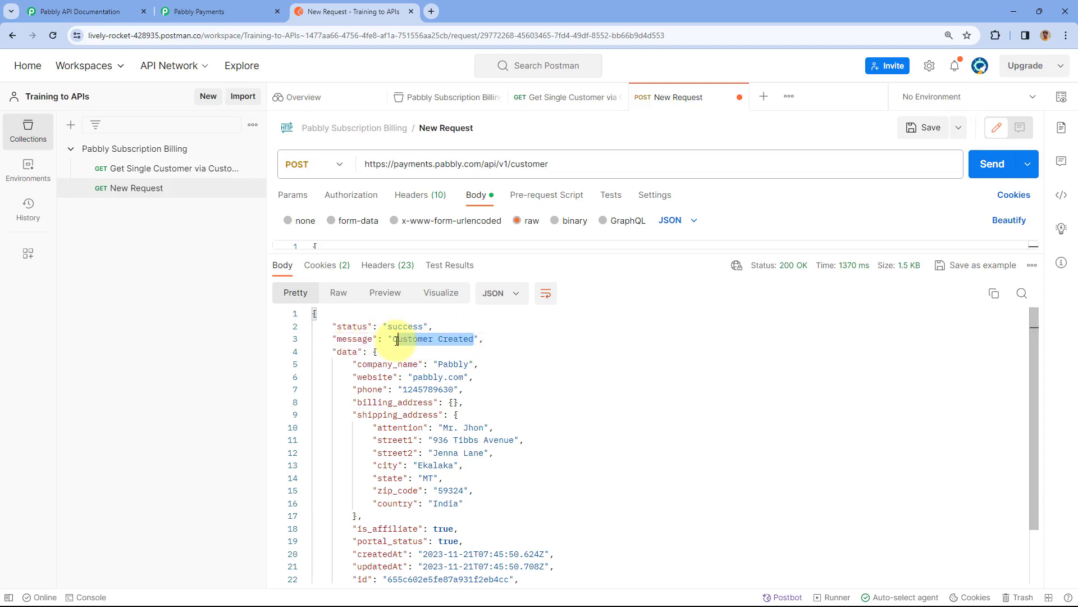
click(79, 12)
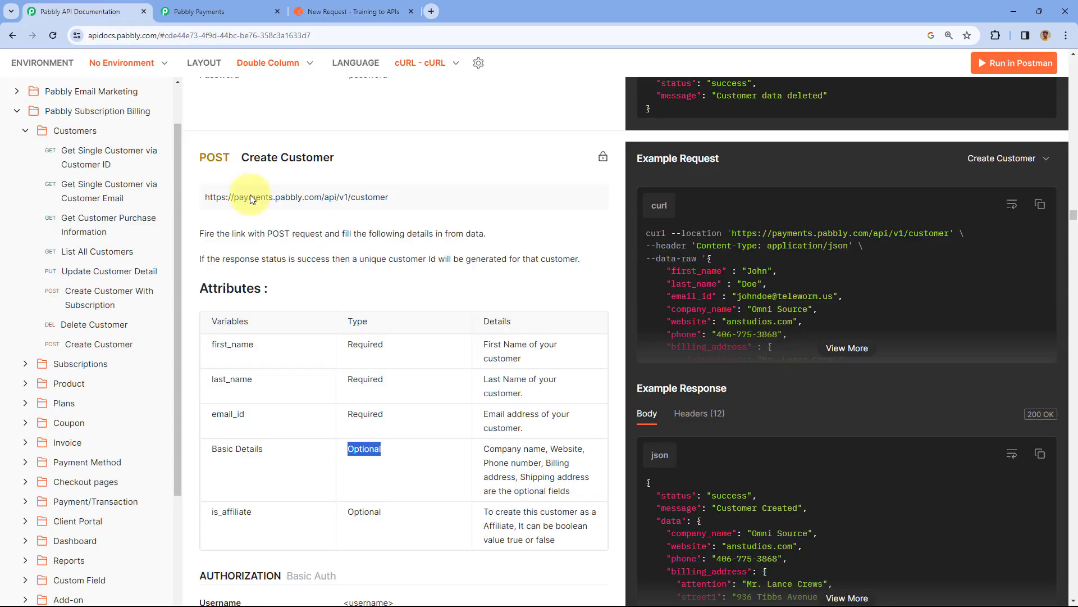
click(354, 9)
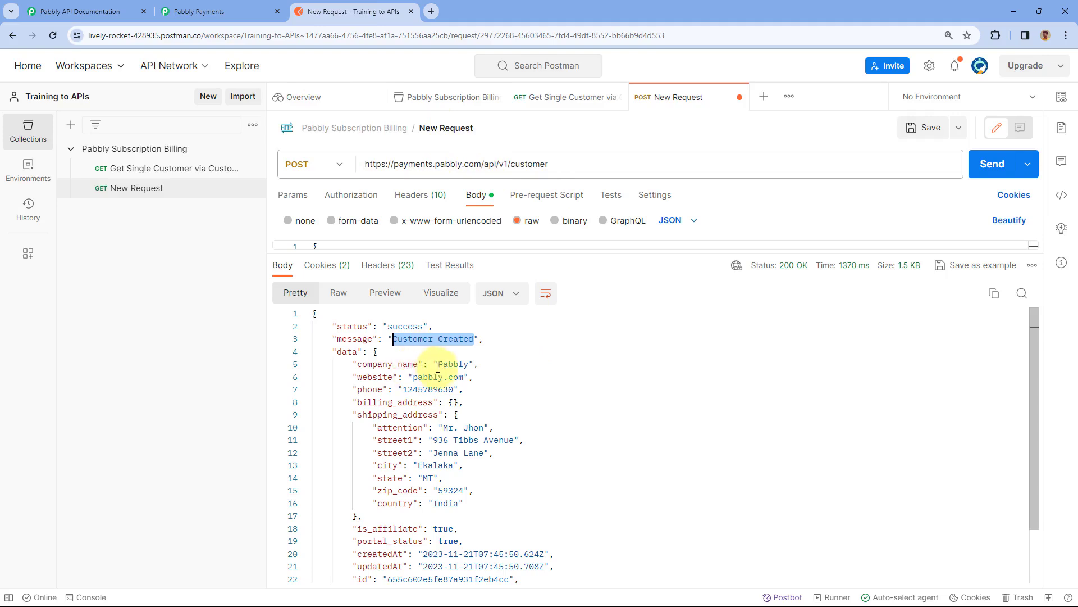
Step: Compare the company, address, affiliate, id, name and email fields in the response with the values in the request body
click(373, 364)
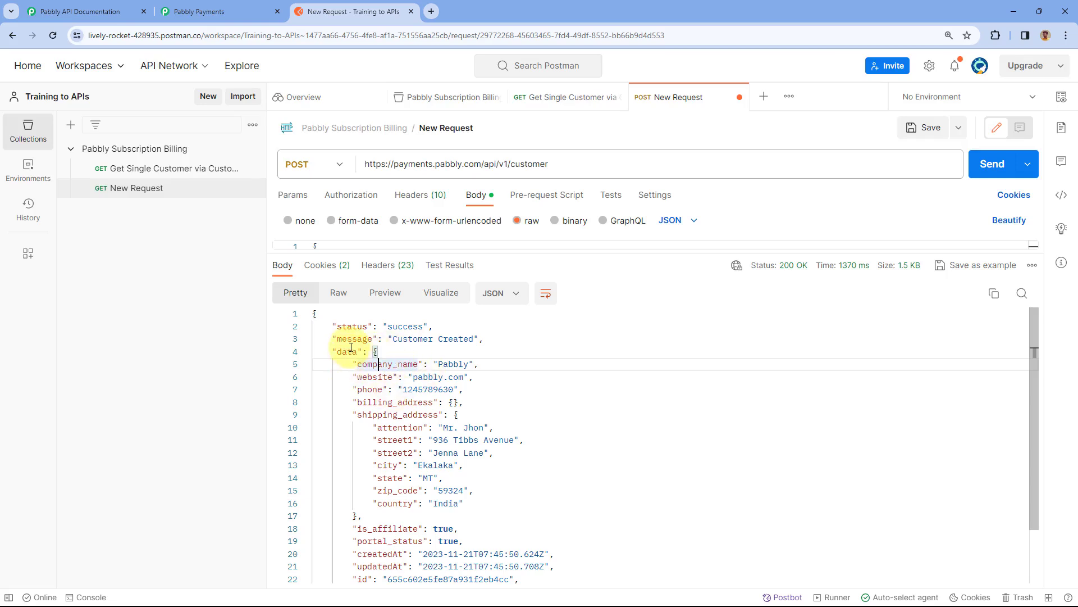
scroll(351, 347, down, 1)
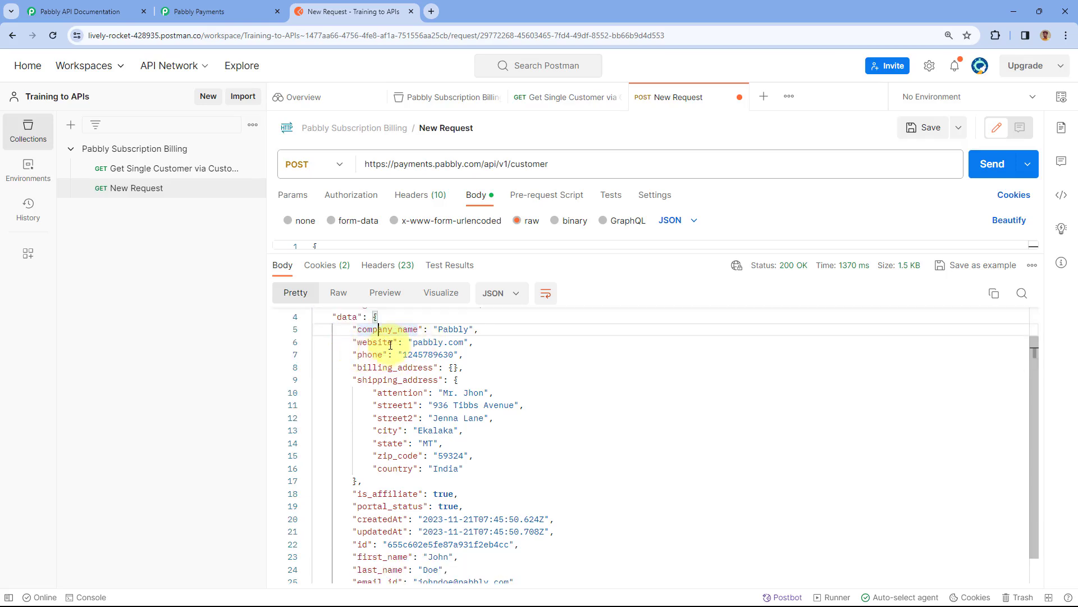
click(437, 342)
double_click(441, 354)
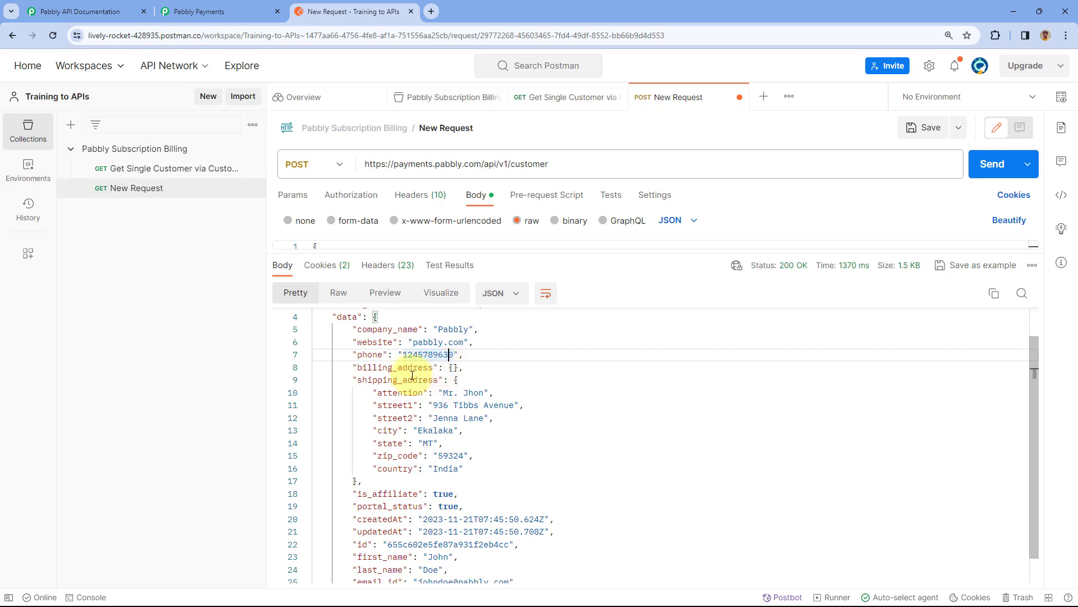
scroll(427, 368, down, 1)
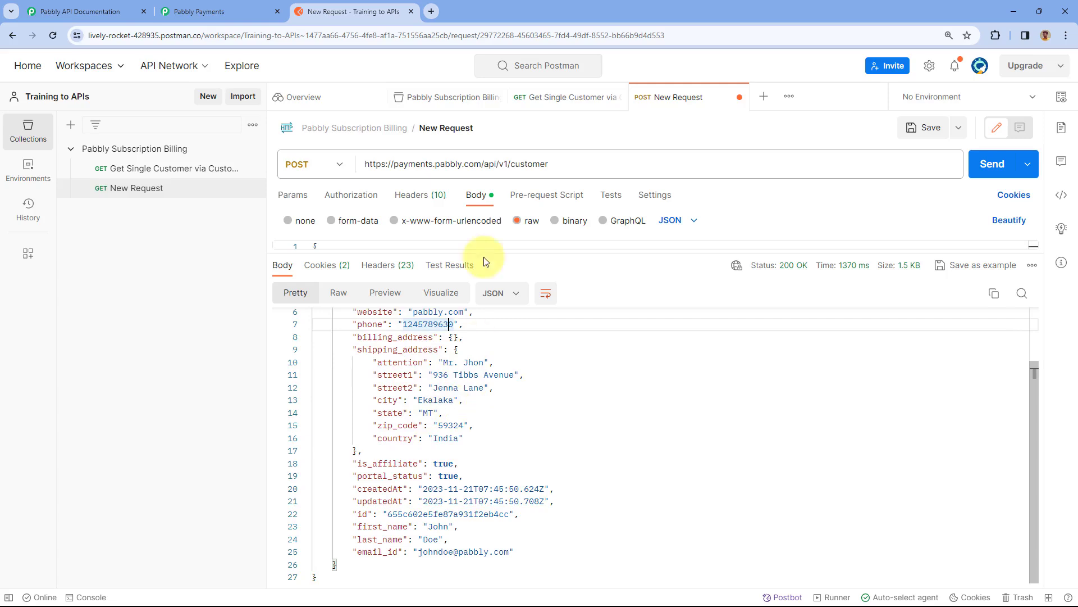
drag(465, 254, 444, 268)
scroll(355, 406, down, 1)
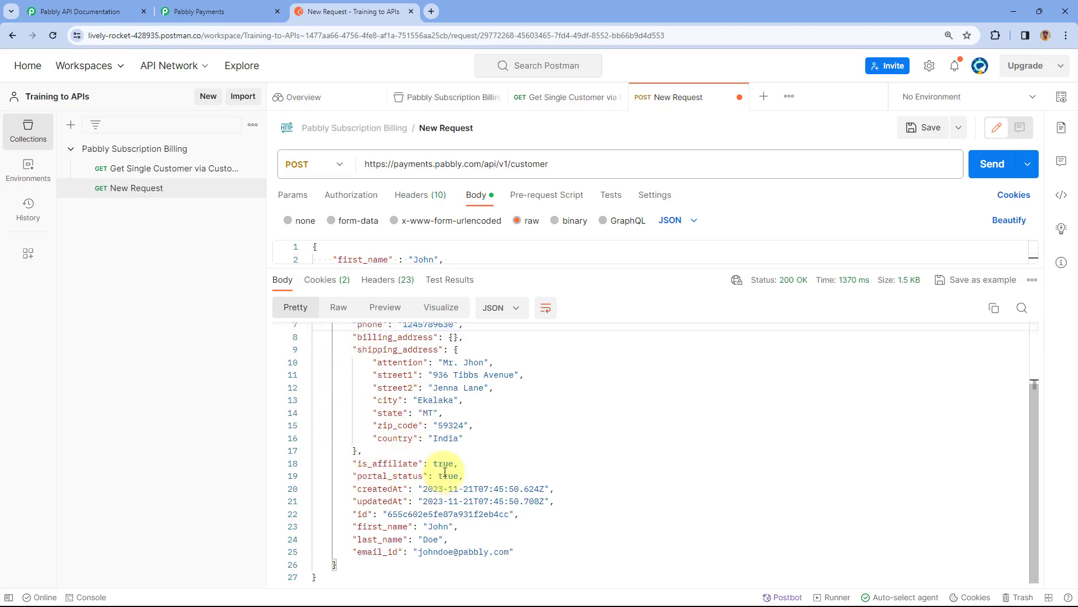
drag(472, 270, 472, 281)
drag(473, 346, 465, 481)
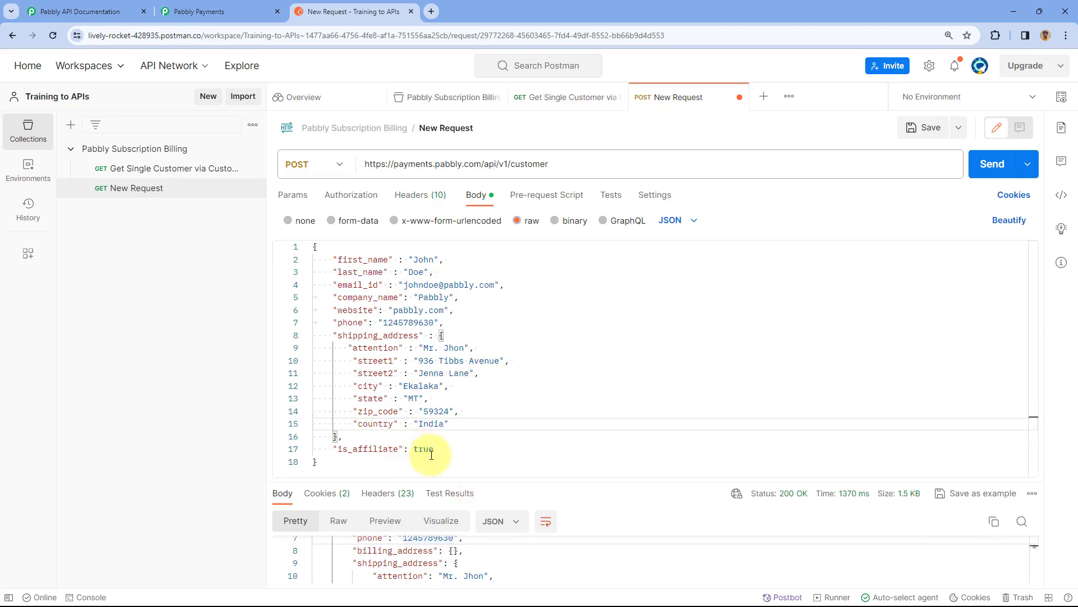
drag(483, 481, 479, 263)
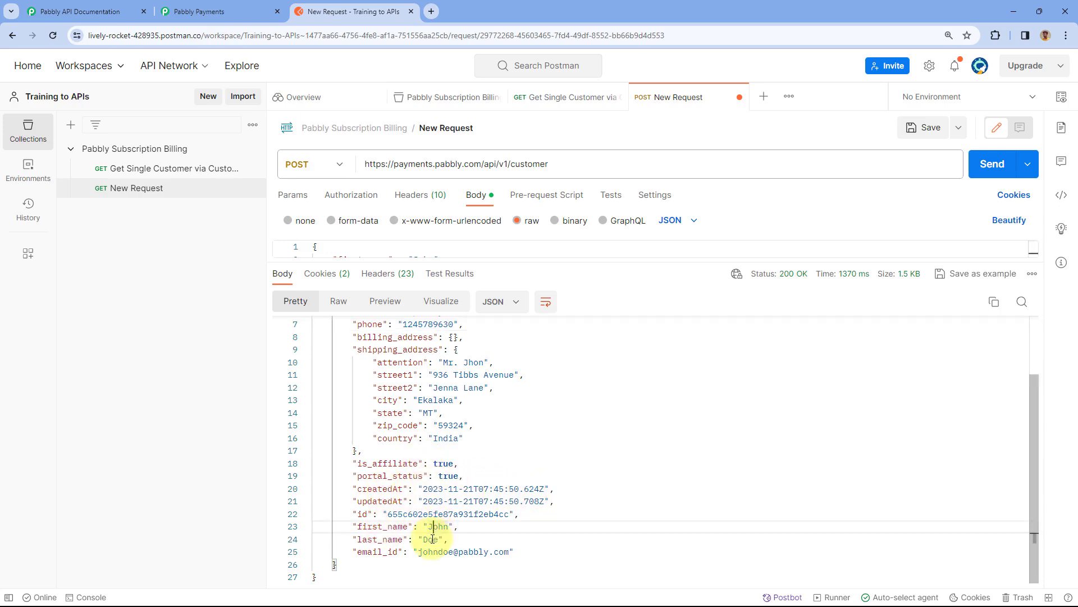
double_click(462, 552)
double_click(440, 514)
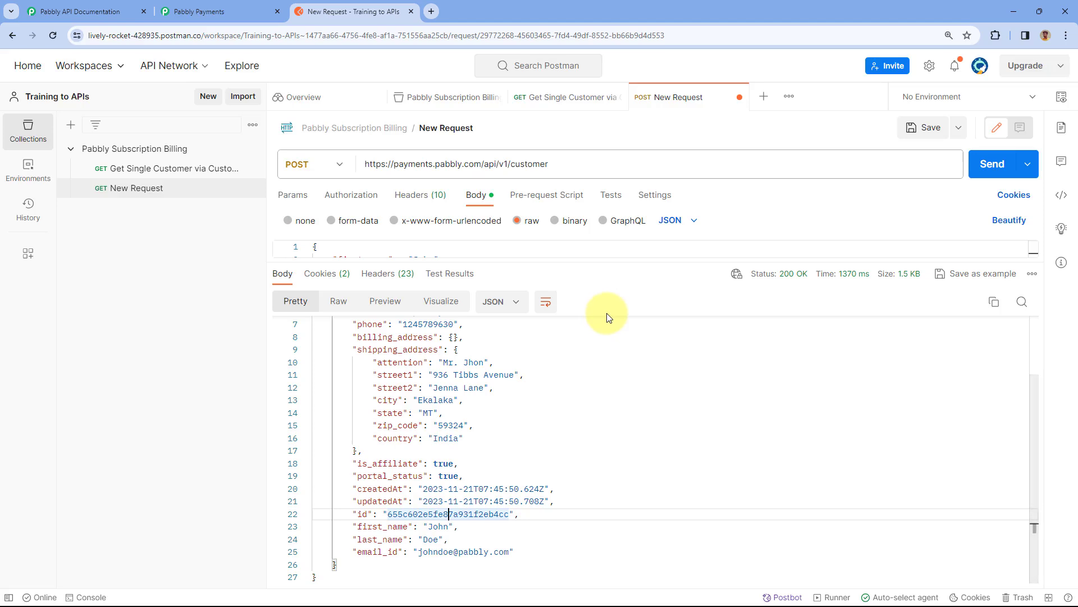
Step: Shrink the response area to show the full request body again, and switch to the Customers page in Pabbly Payments
drag(568, 262, 569, 270)
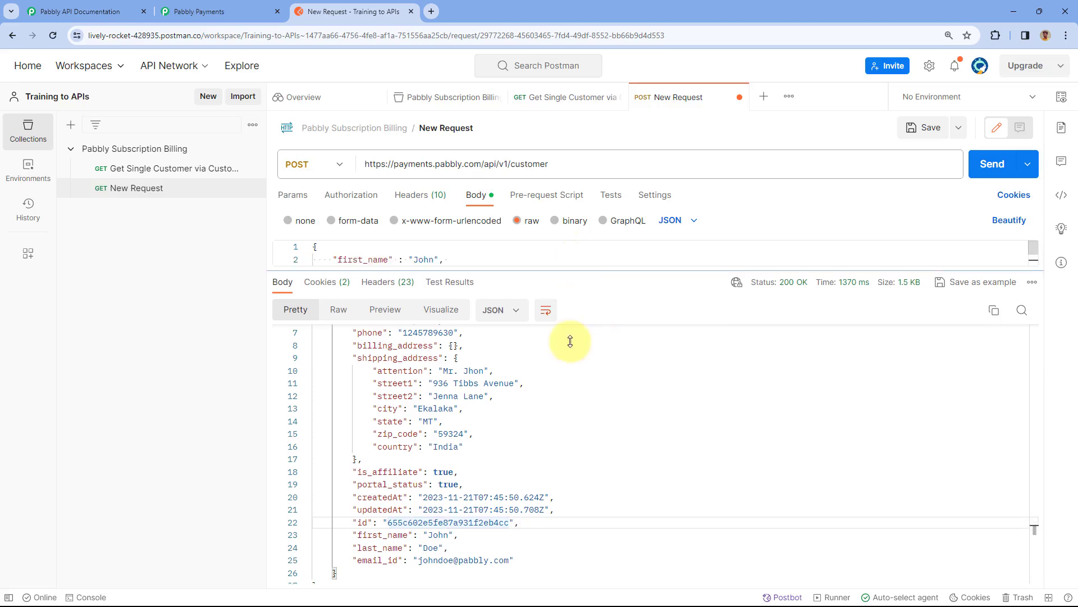
drag(570, 341, 570, 501)
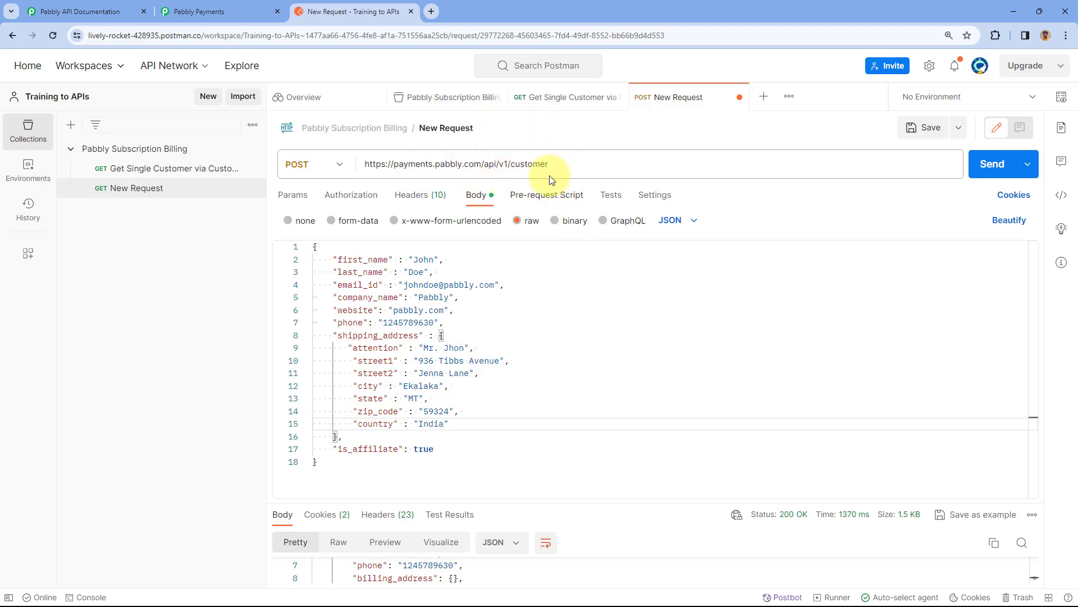
click(216, 6)
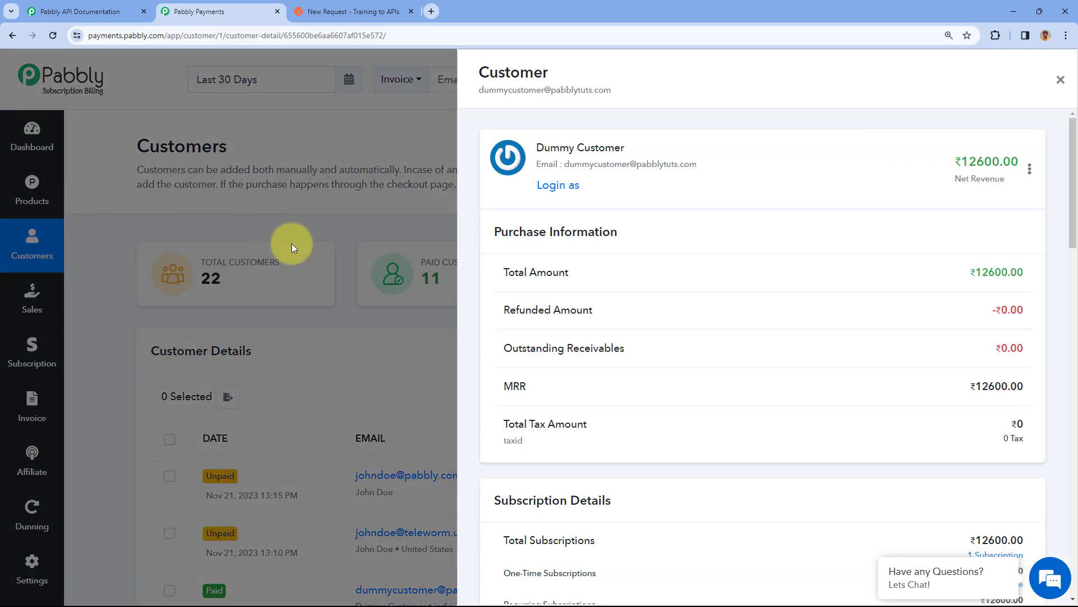
Step: Close the open customer record, open the newest customer's record, and examine its contact, website, company, shipping address and affiliate details
click(289, 243)
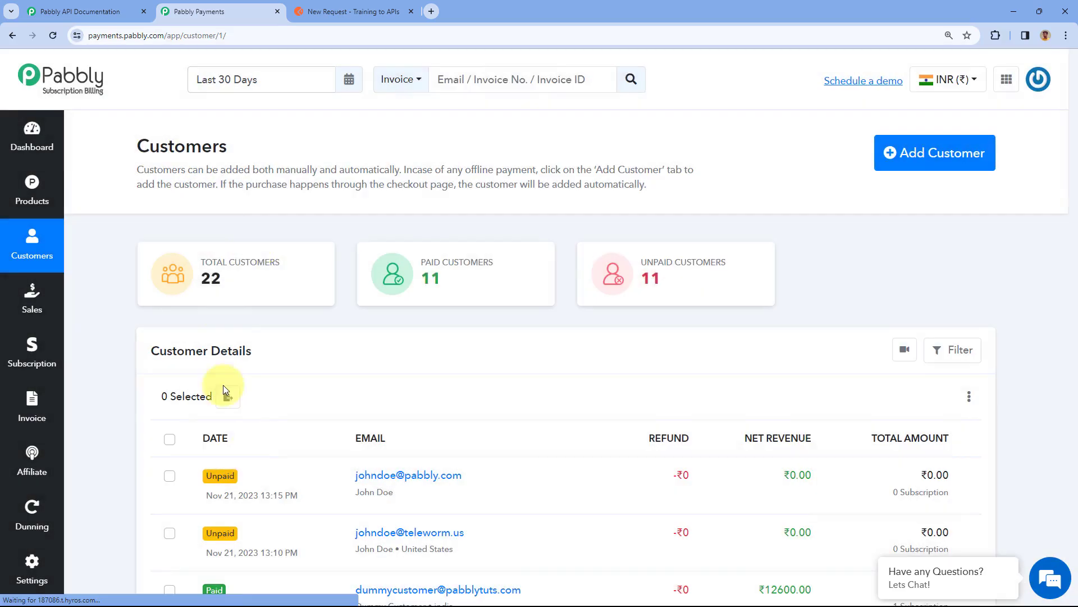
click(408, 476)
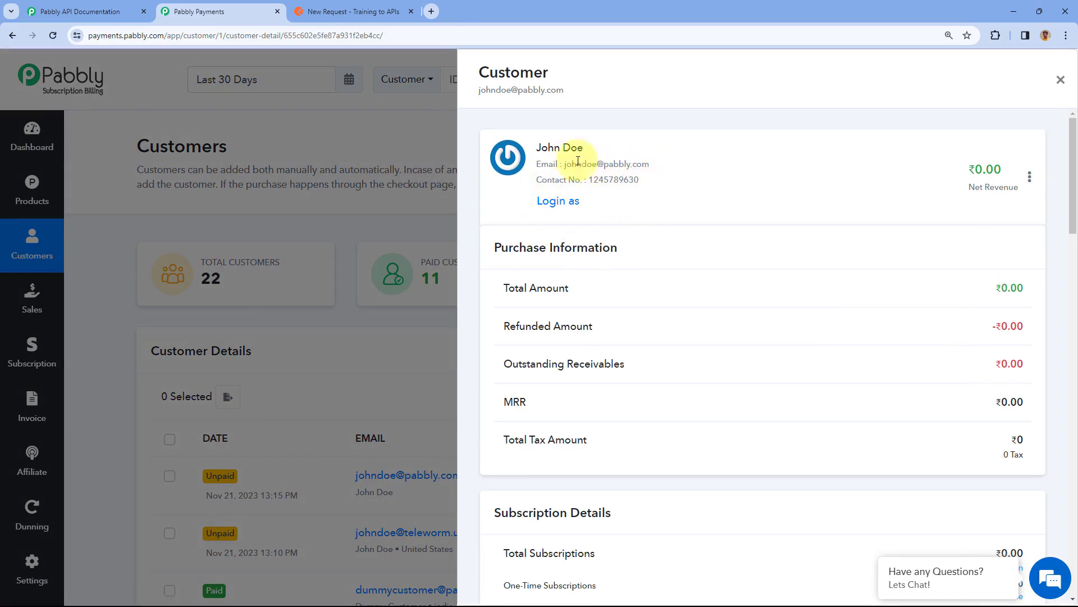
scroll(640, 189, down, 6)
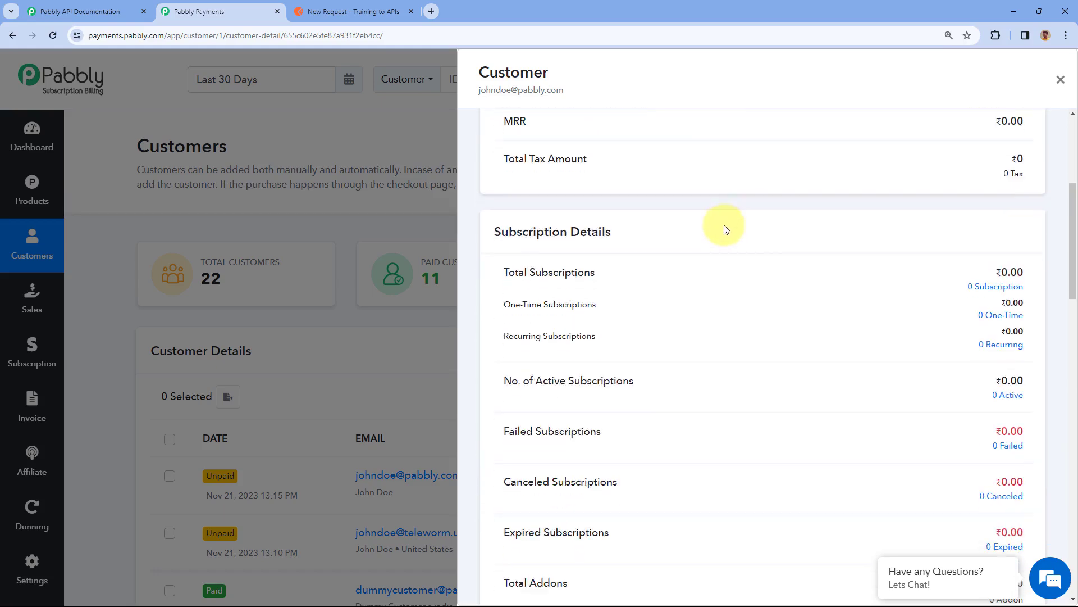
scroll(725, 229, down, 10)
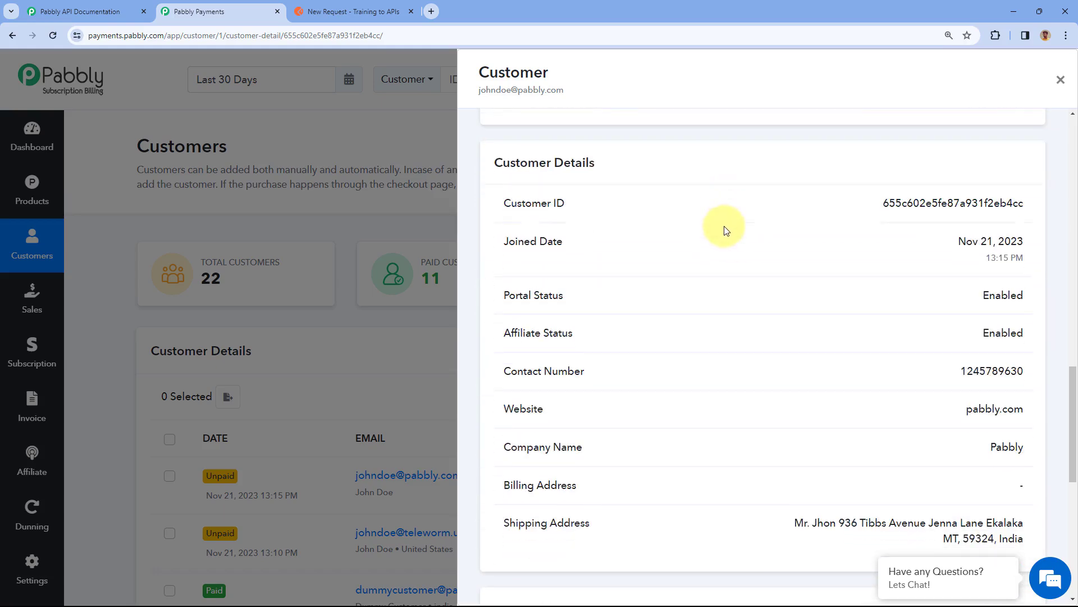
scroll(700, 226, down, 3)
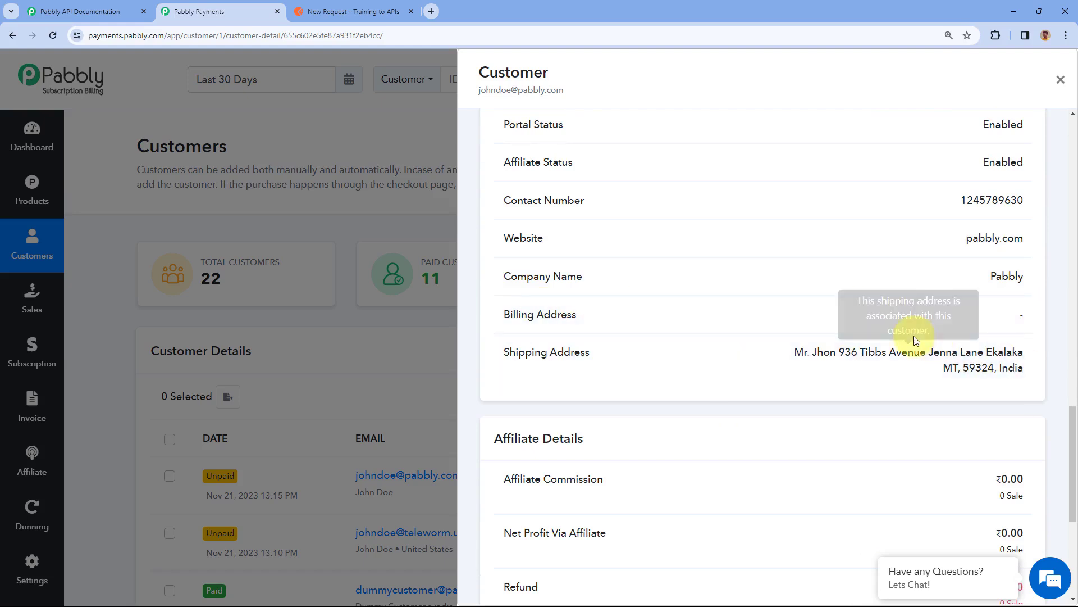
scroll(885, 310, up, 1)
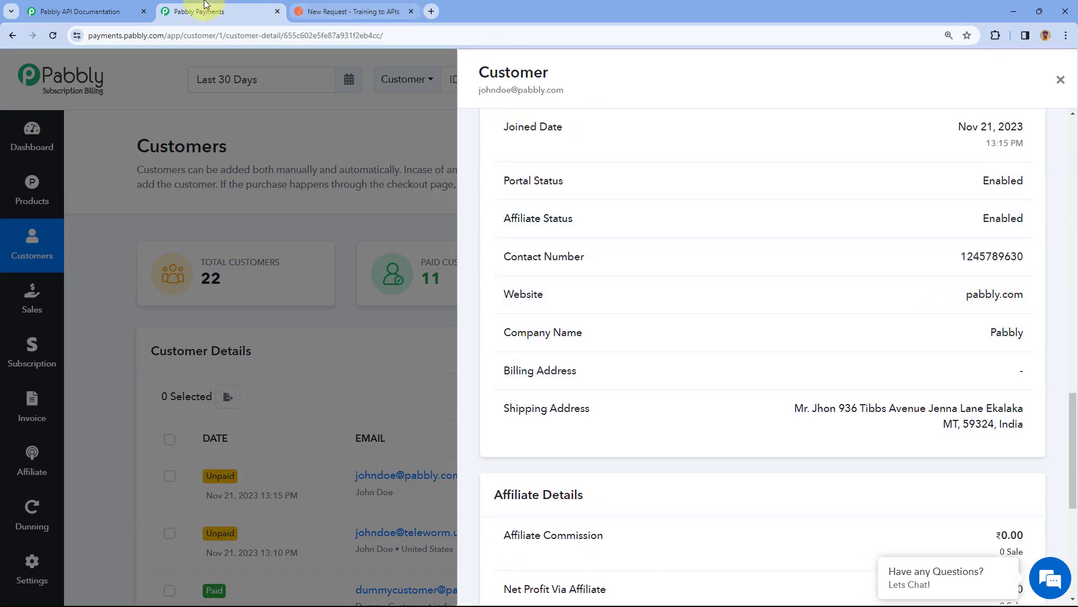
Step: Review the new POST request and the saved Get Single Customer via Customer ID request alongside the Create Customer documentation
click(341, 9)
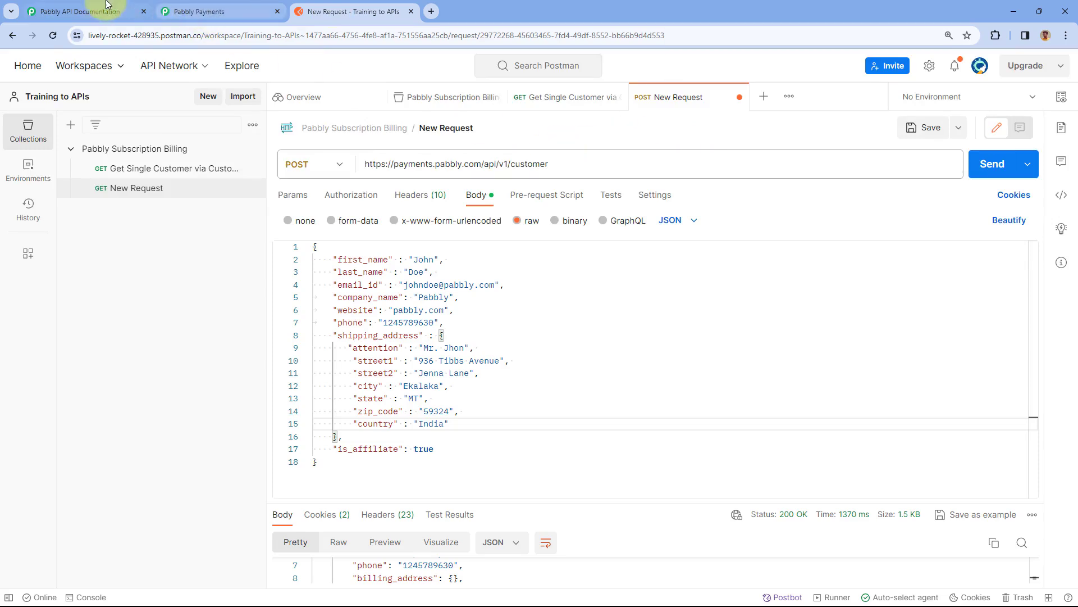
click(93, 11)
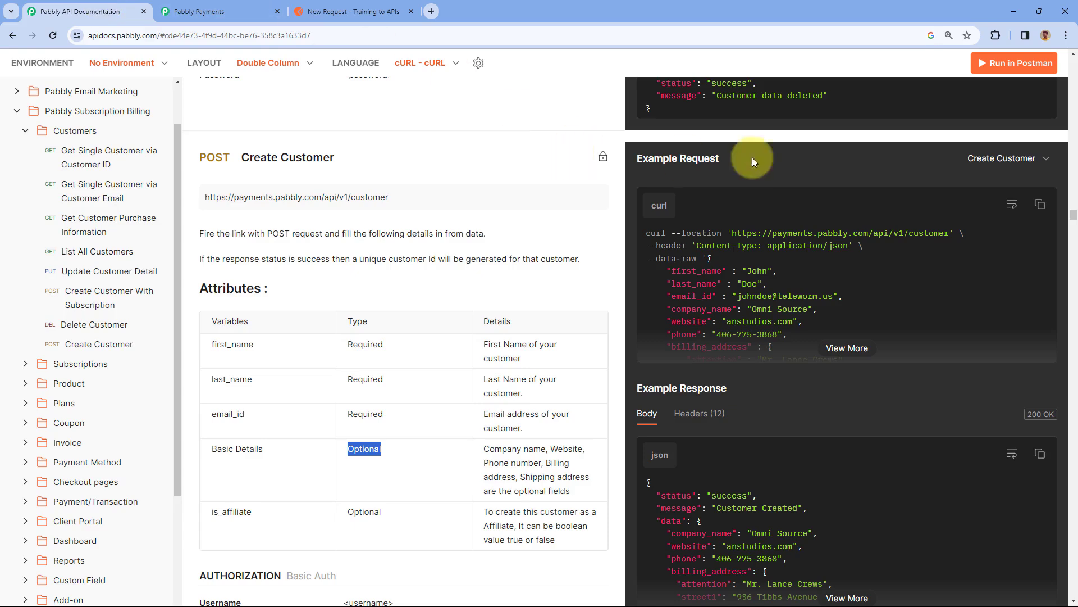
click(359, 11)
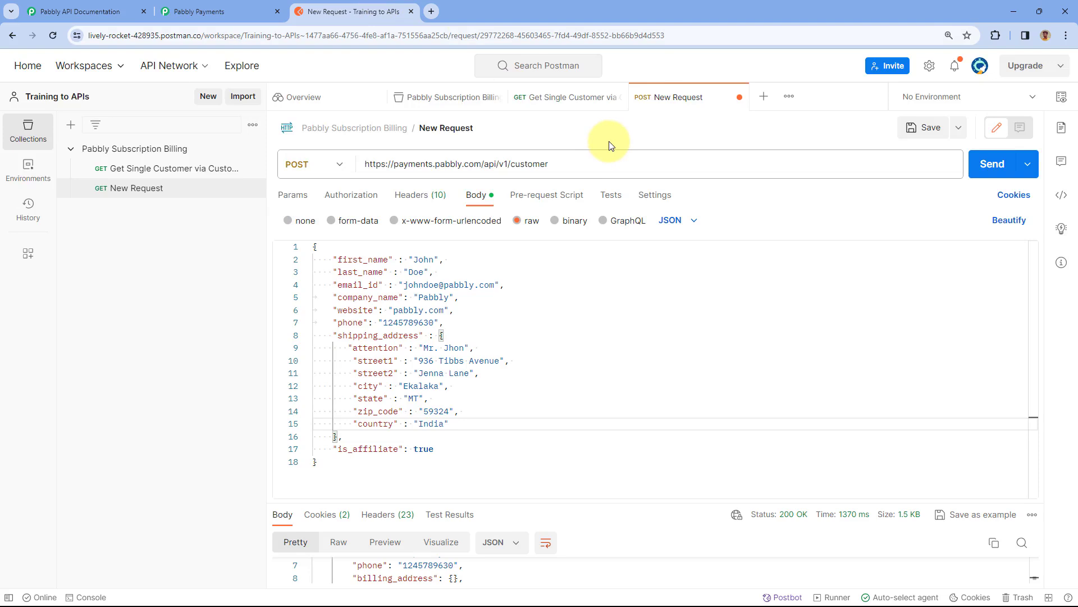
click(193, 169)
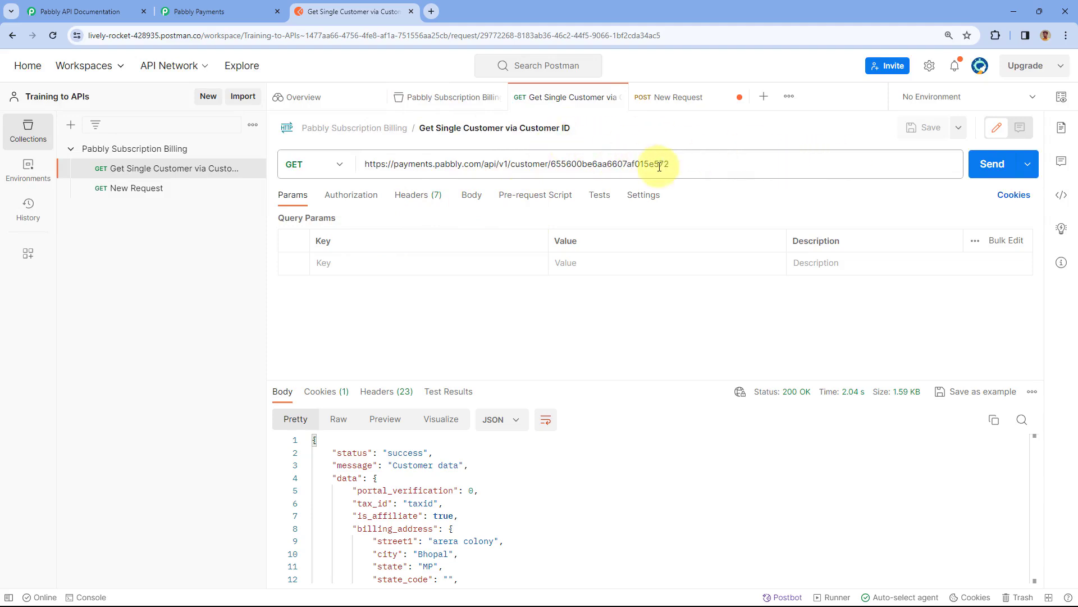
click(79, 11)
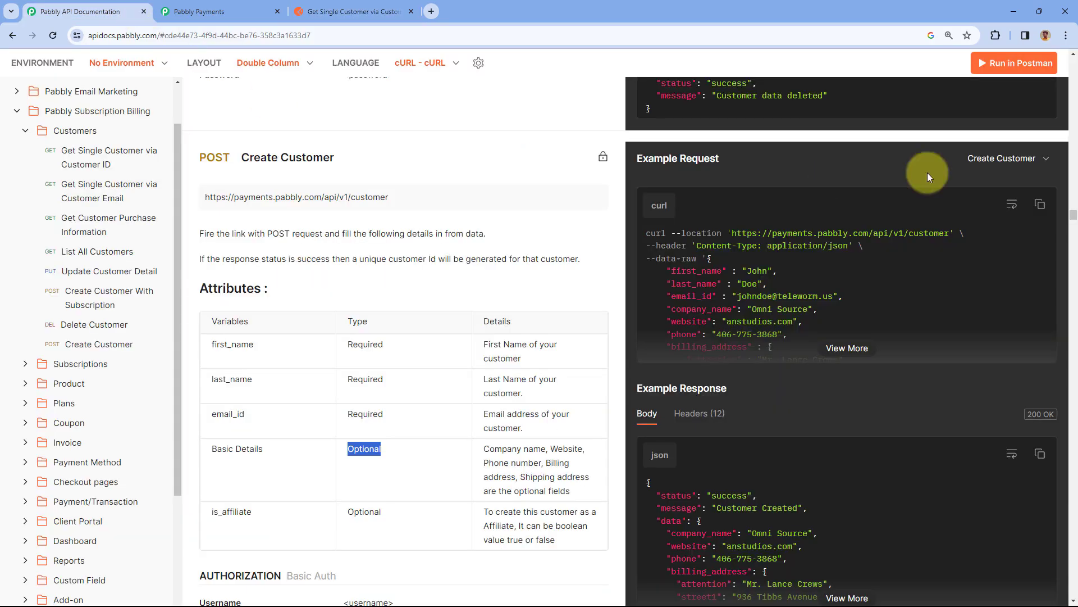
click(1041, 205)
click(354, 11)
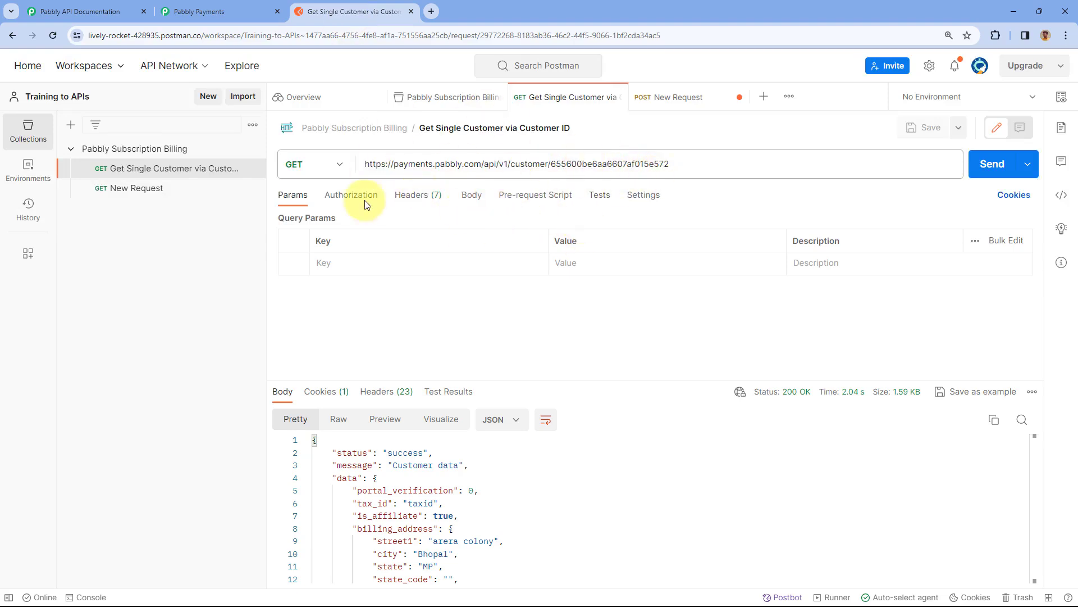
Step: Reopen the new POST request and review its query parameters and headers
click(176, 190)
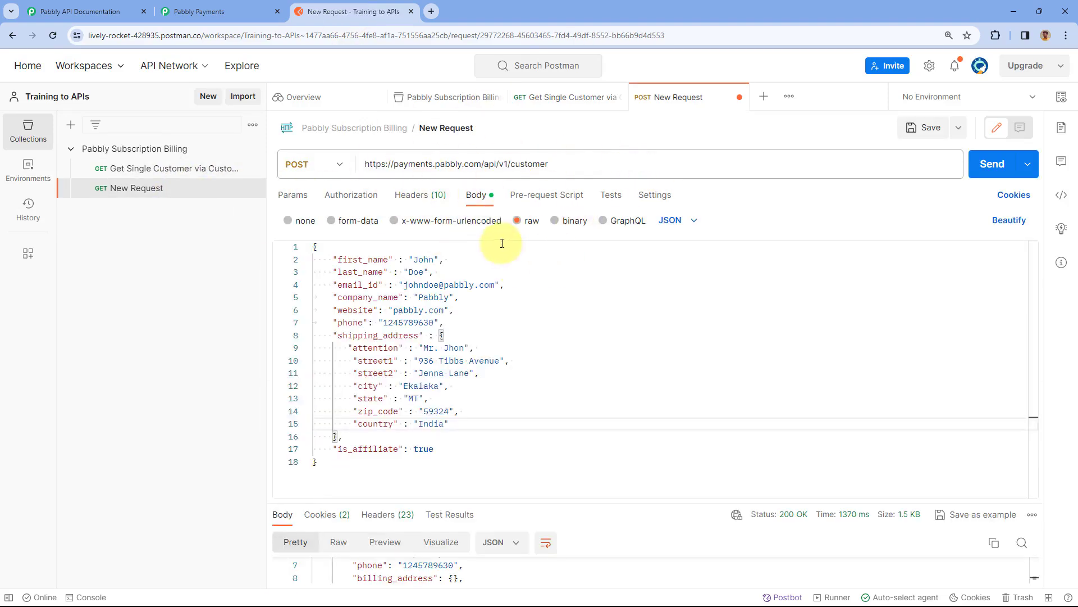
click(289, 195)
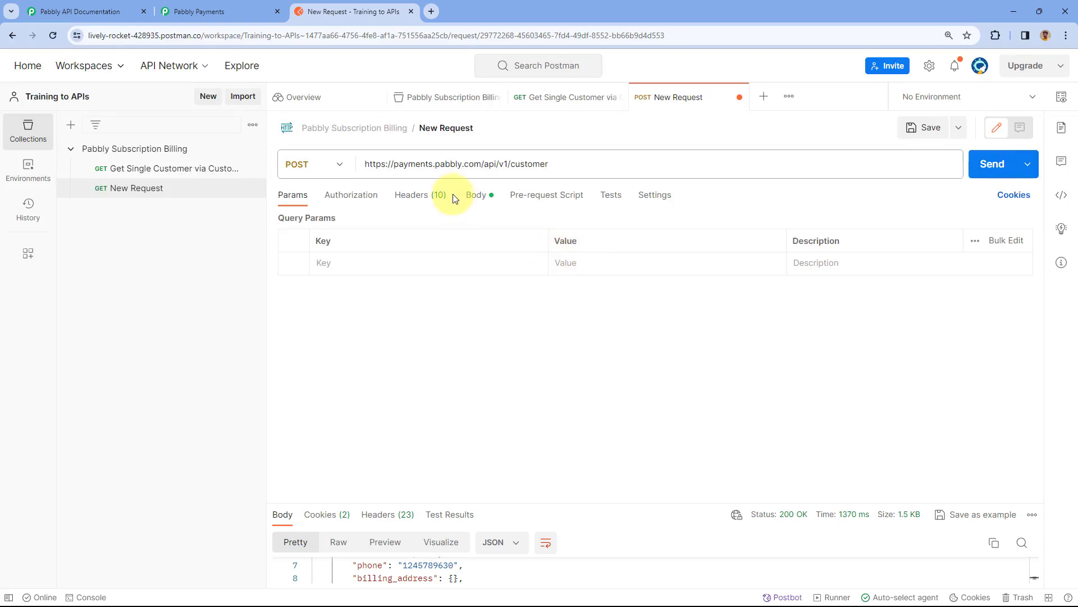
click(436, 199)
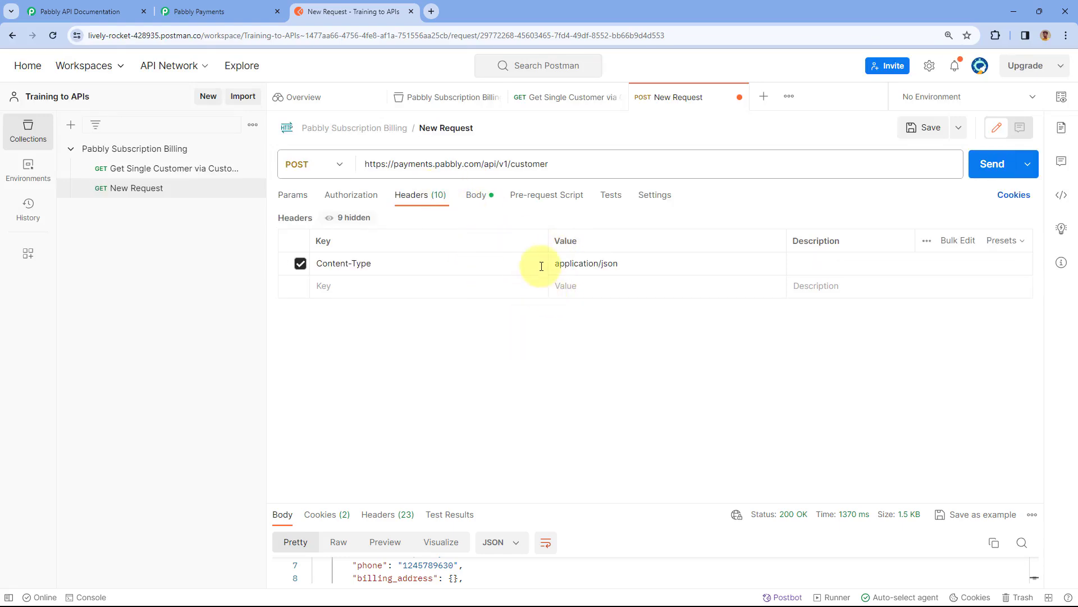
Step: Switch to the Pabbly API documentation and view the Get Single Customer via Customer Email endpoint
click(84, 11)
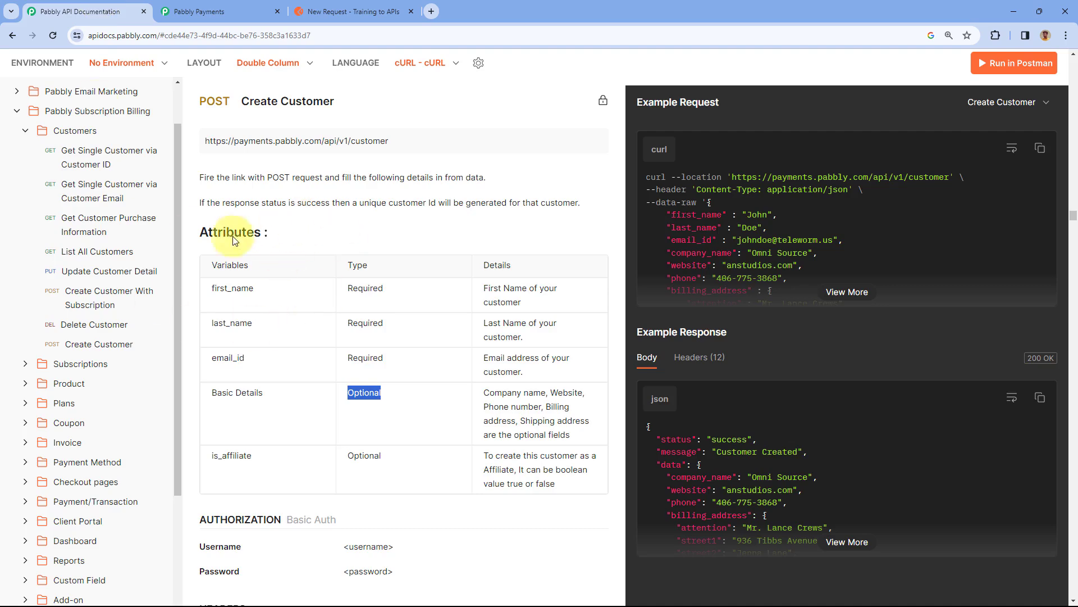
click(103, 200)
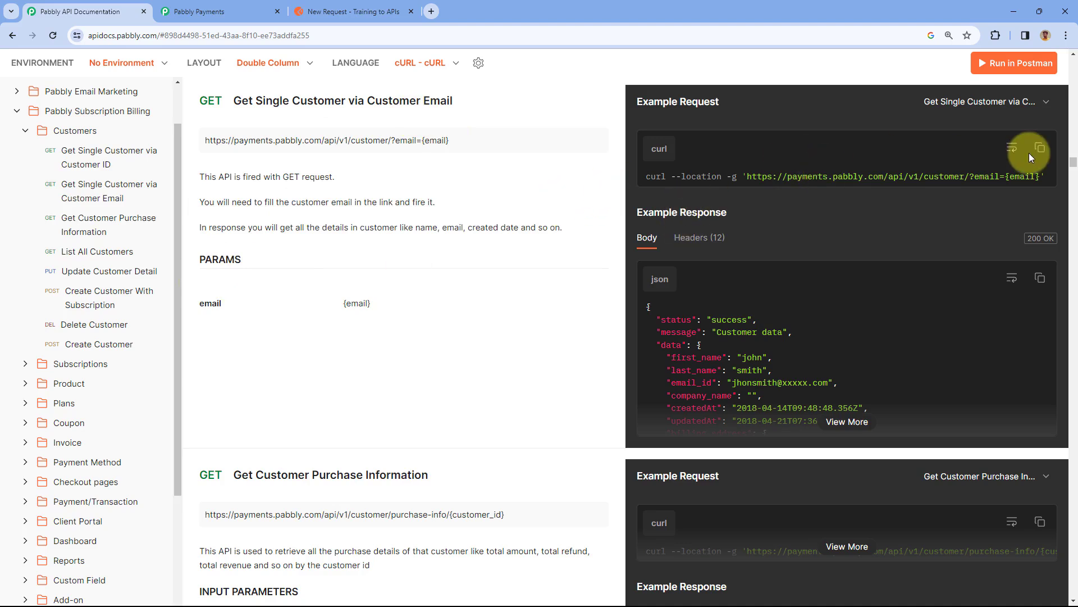
mouse_move(295, 136)
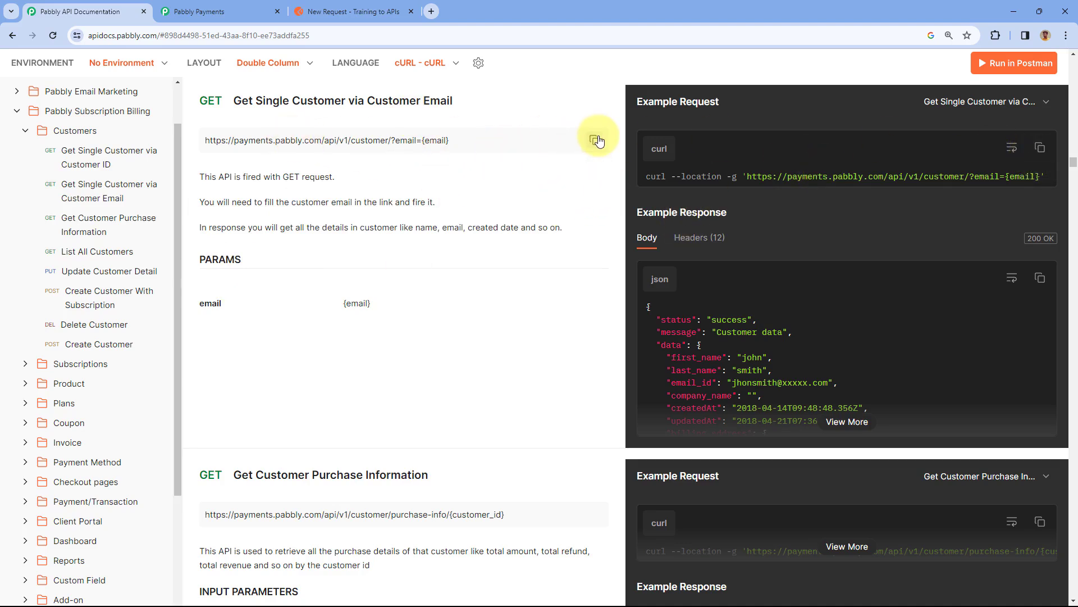
Step: Switch back to Postman, rename the POST request "Create Customer" and save it
click(320, 11)
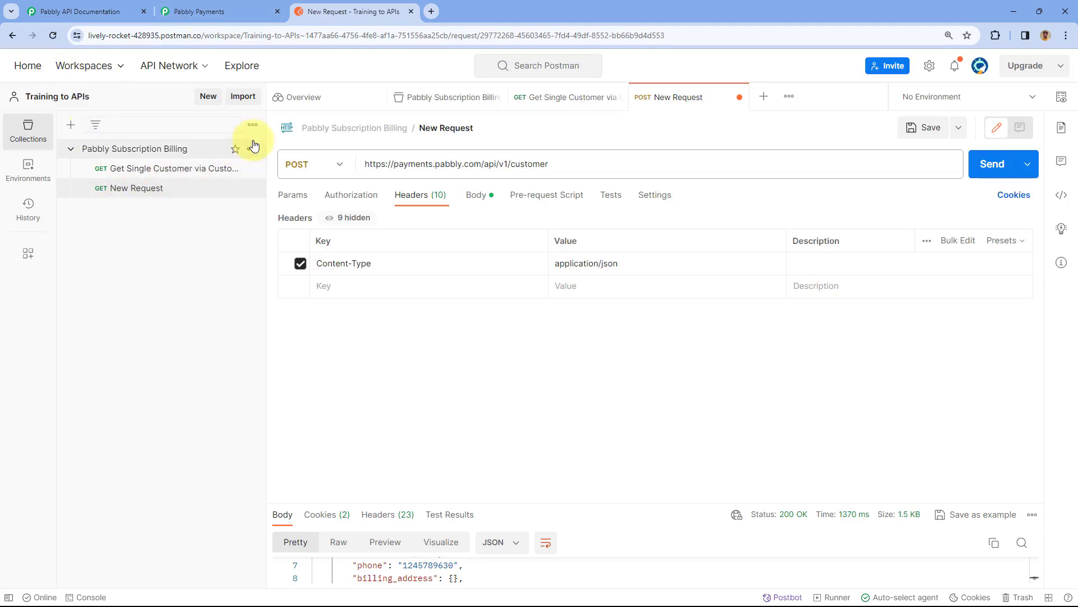
click(252, 148)
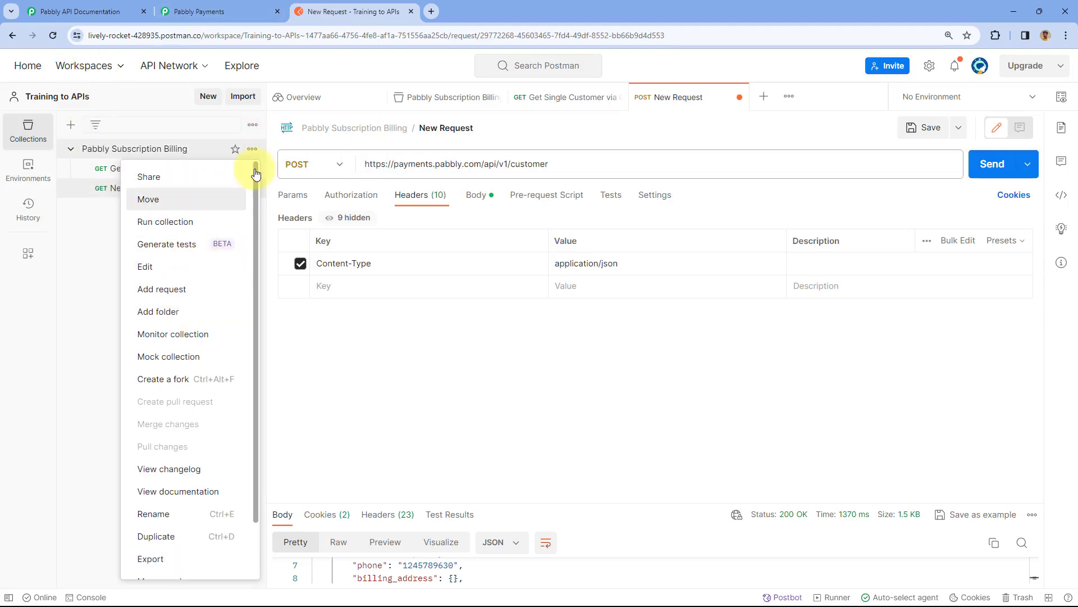
click(432, 128)
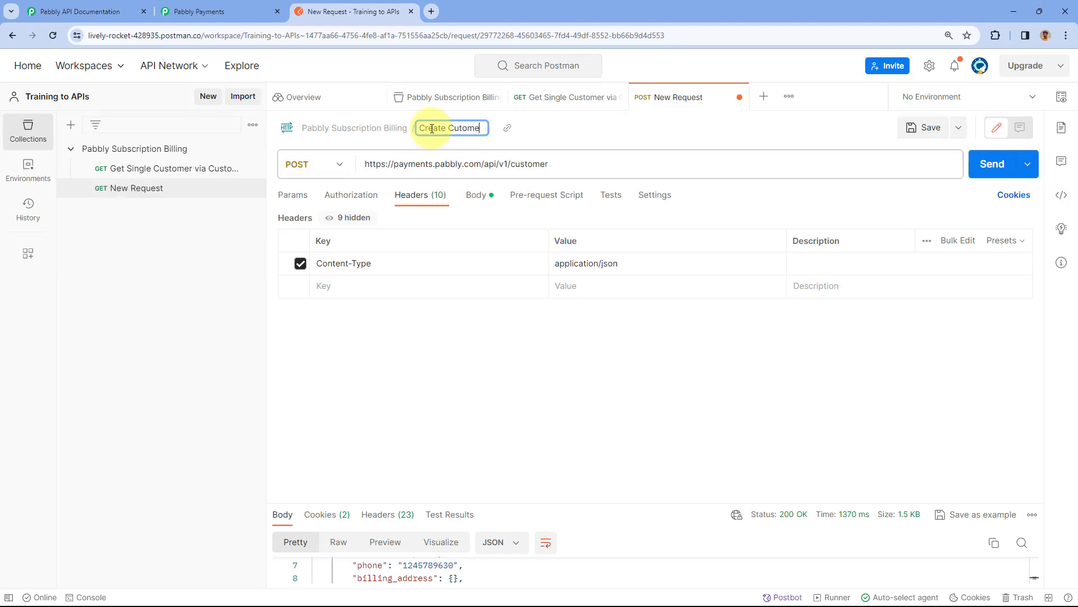
click(458, 128)
text(s)
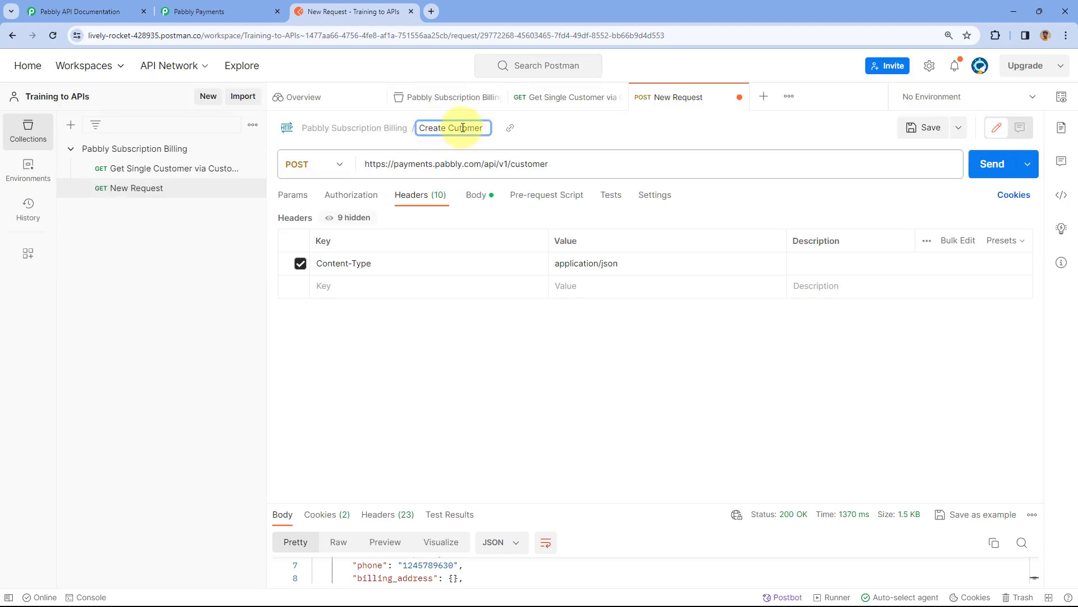
key(Return)
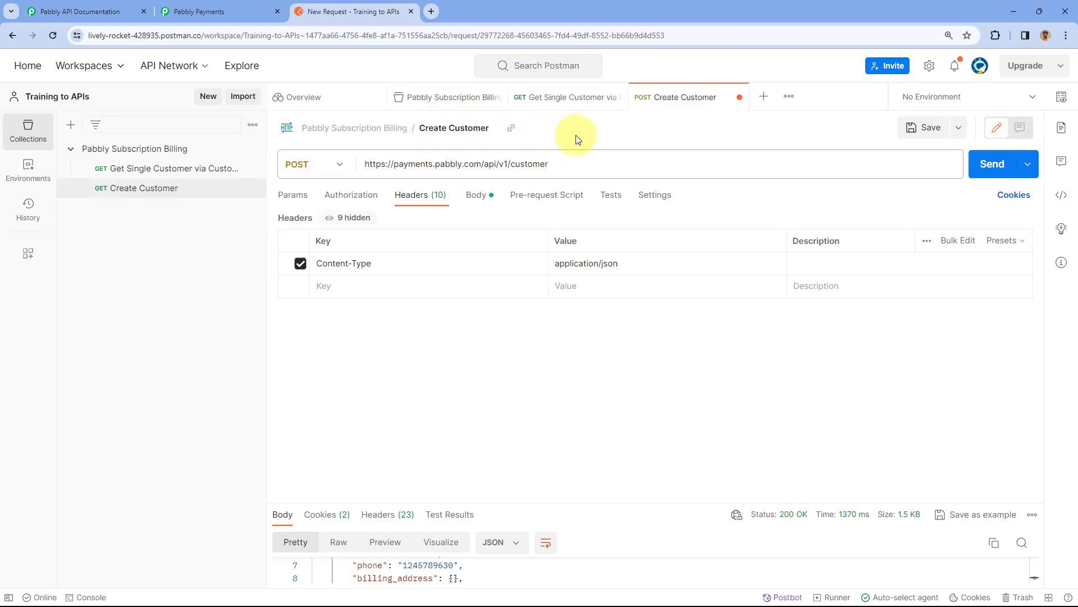
click(924, 128)
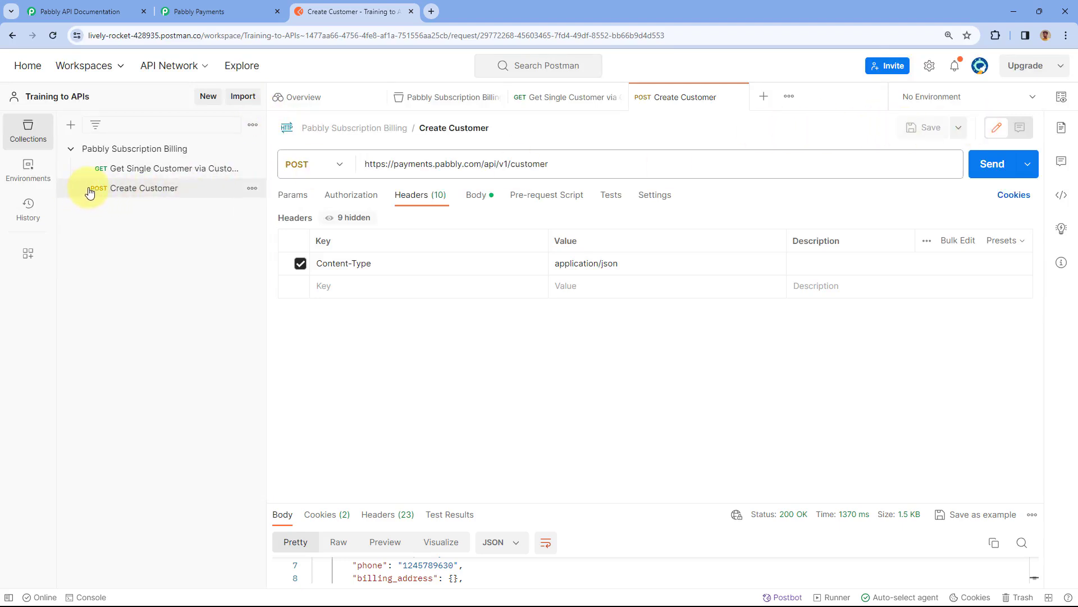
Step: Add another request to the Pabbly Subscription Billing collection
click(253, 124)
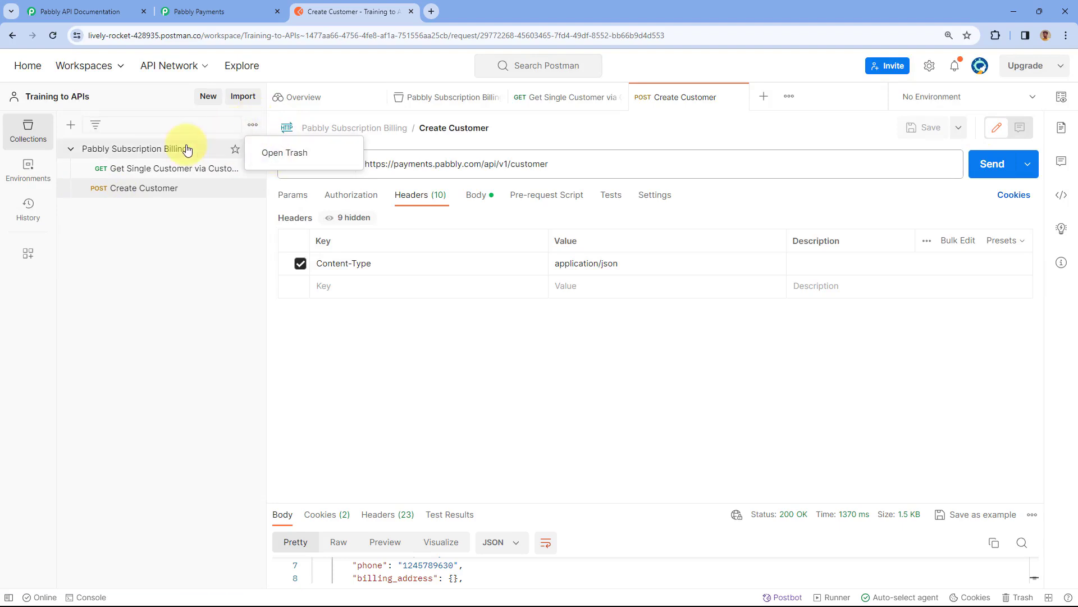
click(182, 149)
click(251, 151)
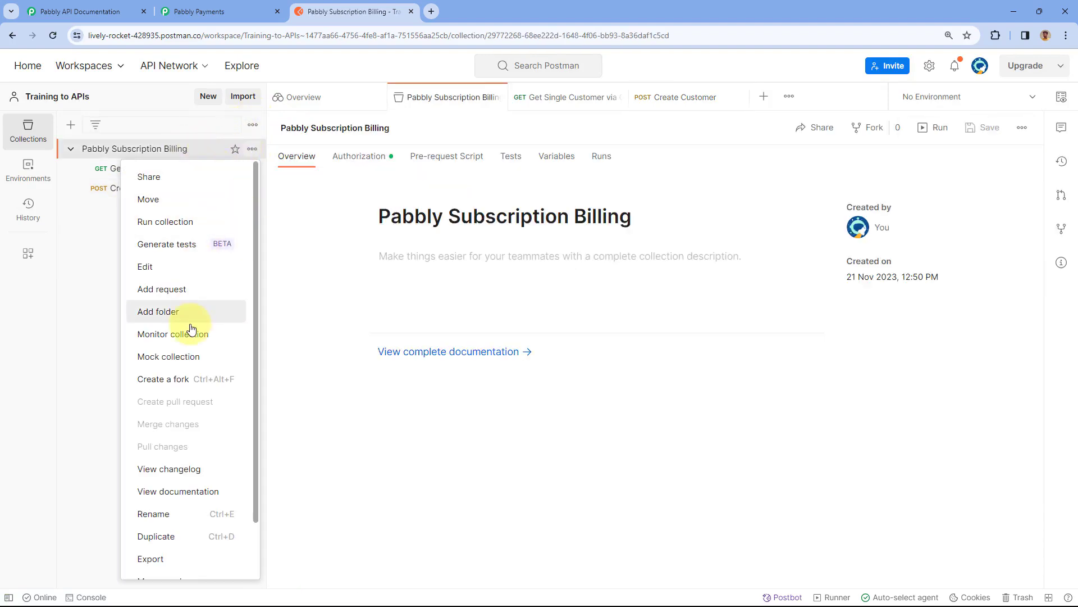
click(184, 290)
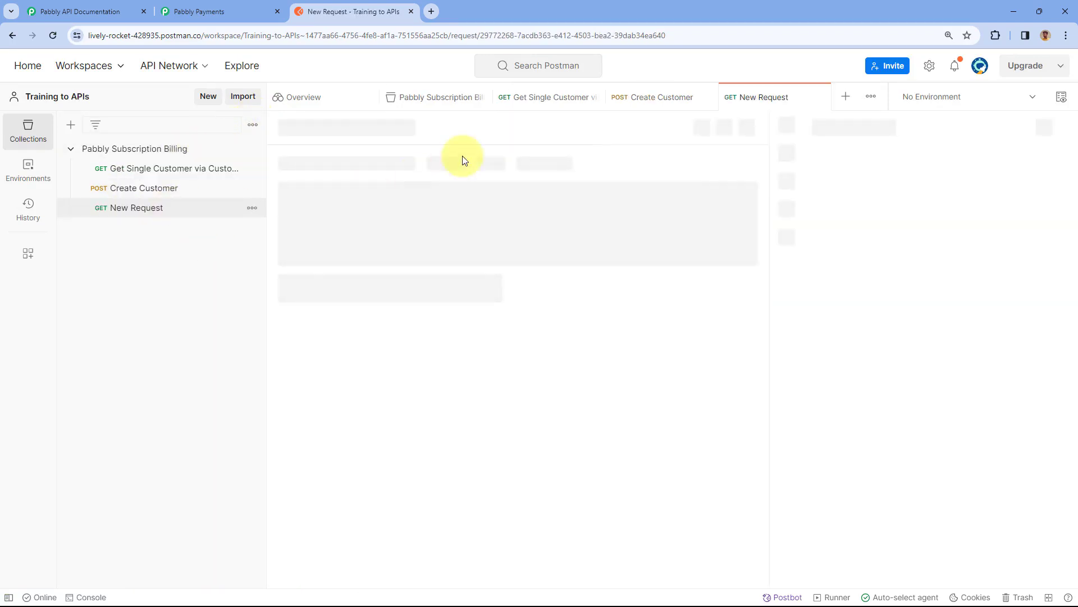
Step: Name the new request "Get Single Customer via Customer Email" using the title copied from the API documentation, and keep its method as GET
click(160, 10)
click(148, 5)
mouse_move(454, 101)
mouse_down()
mouse_move(238, 109)
mouse_move(454, 100)
mouse_up()
click(354, 11)
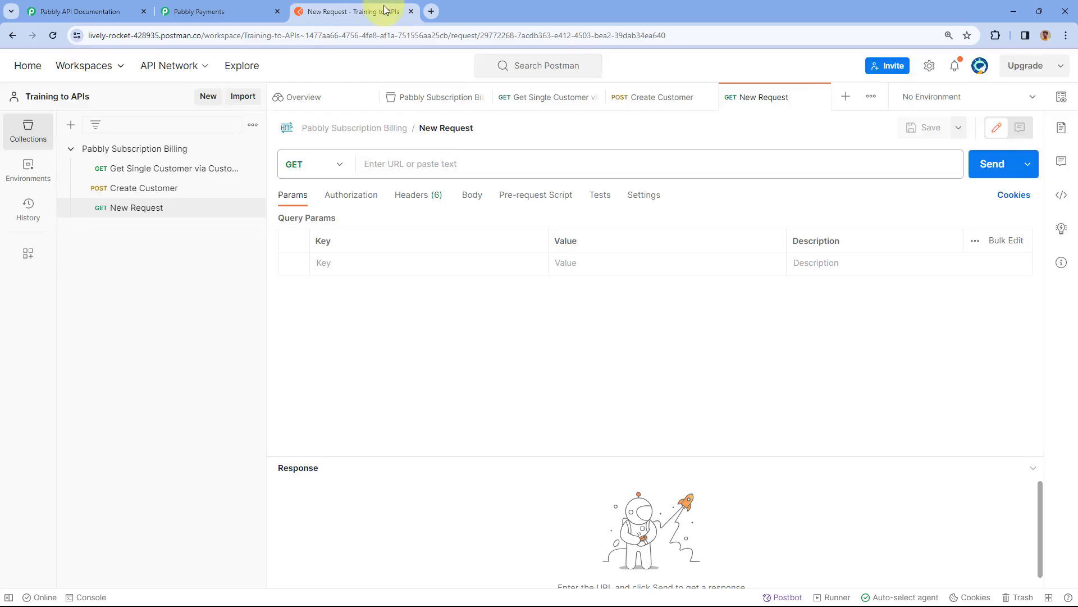
click(448, 127)
key(ctrl+v)
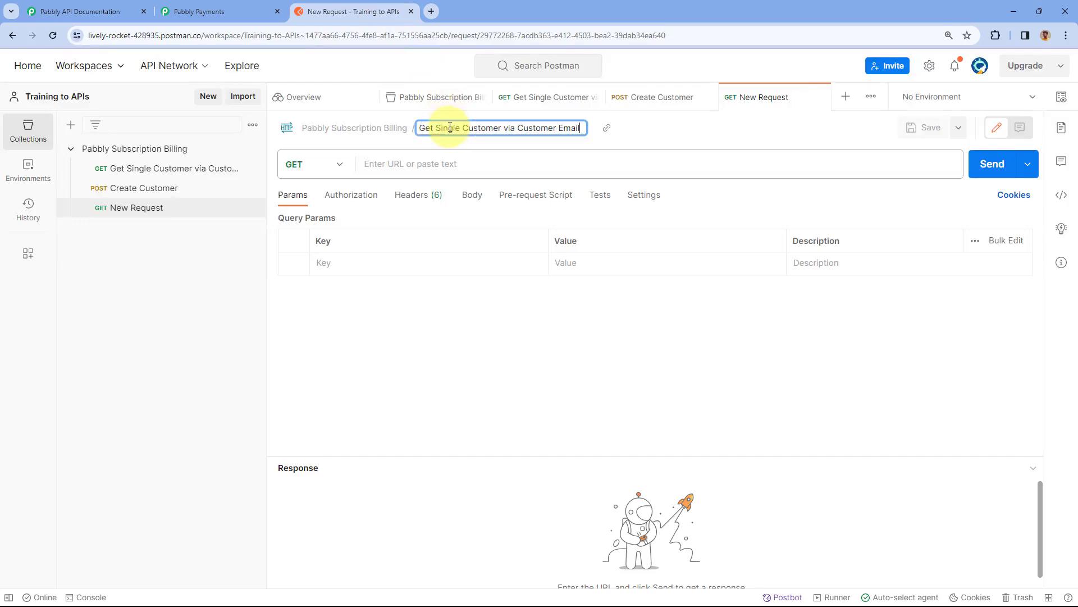
click(382, 163)
click(333, 164)
click(316, 197)
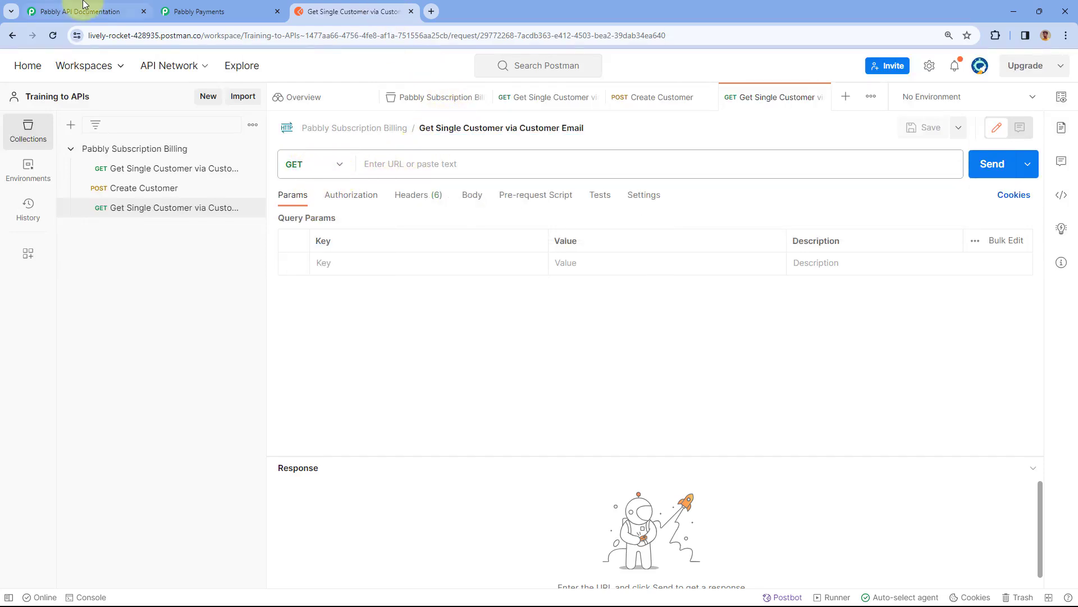
click(79, 11)
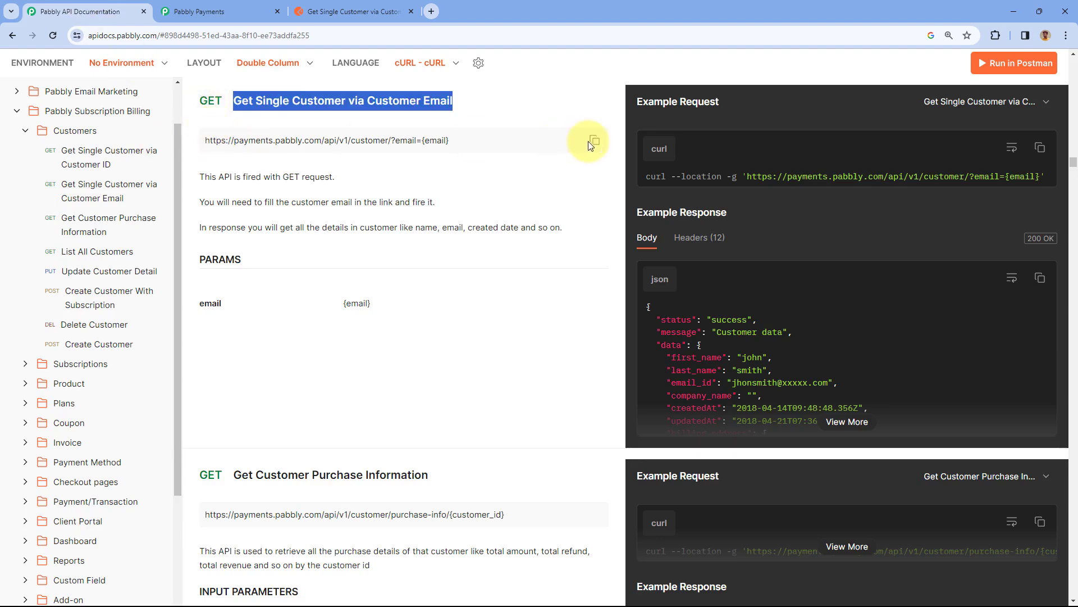
click(594, 140)
click(348, 11)
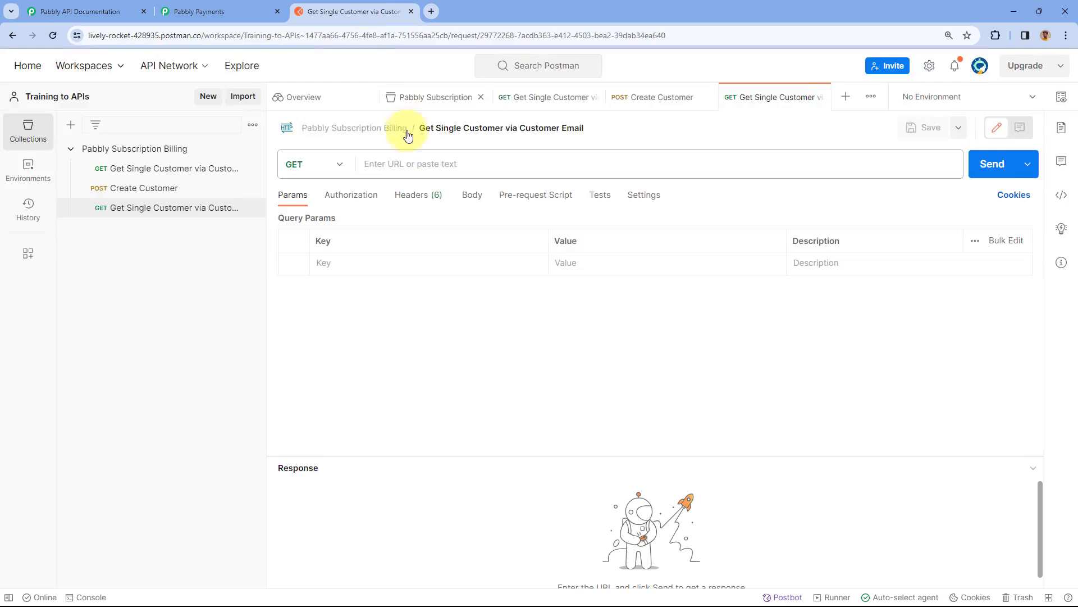
right_click(440, 164)
click(461, 270)
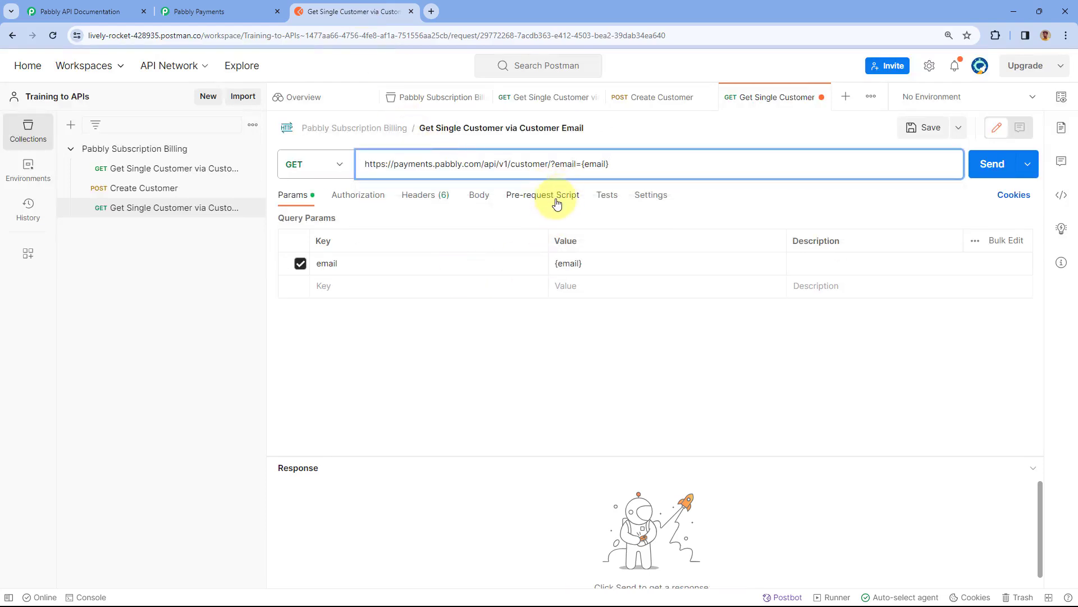
click(527, 216)
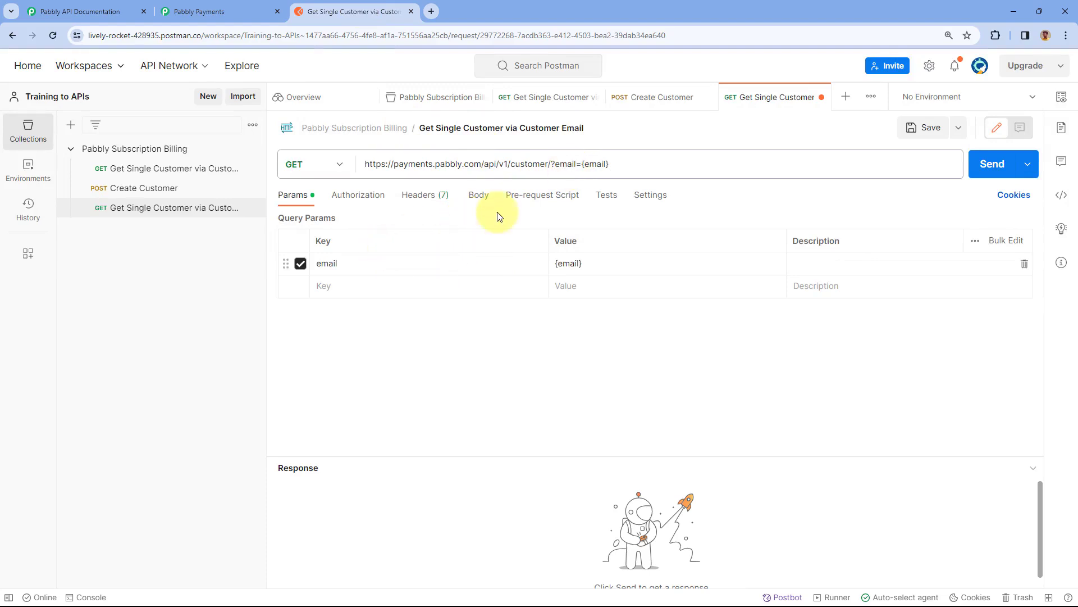
click(555, 165)
drag(554, 165, 589, 164)
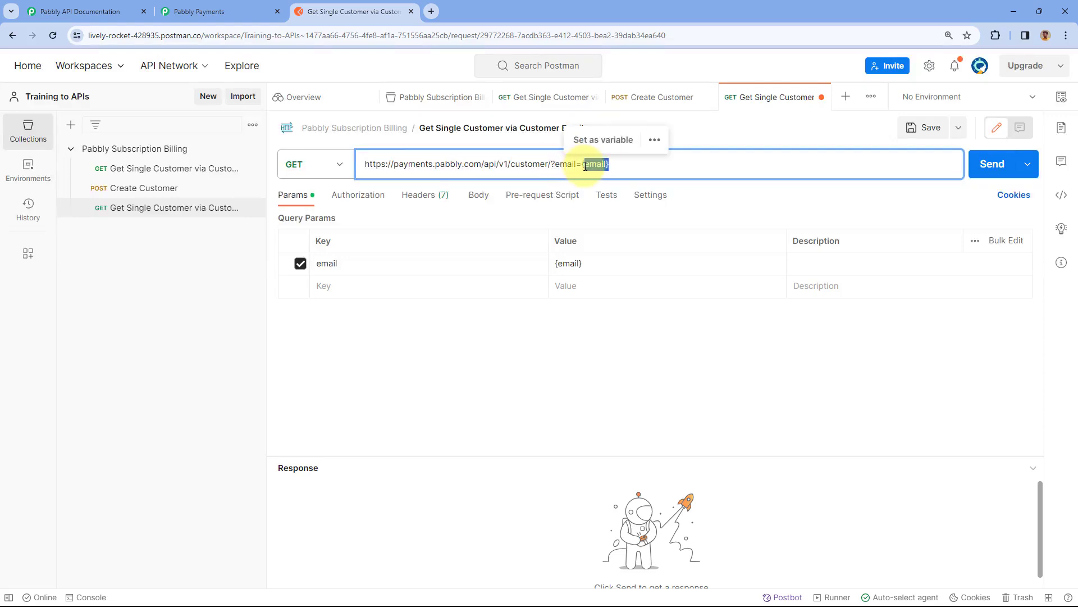
key(BackSpace)
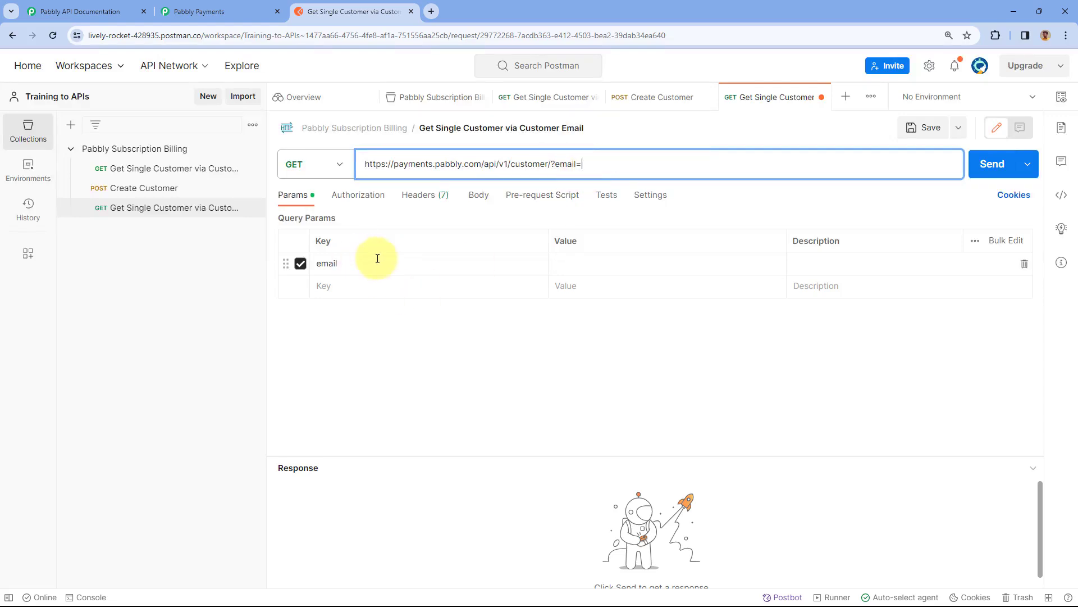
double_click(554, 164)
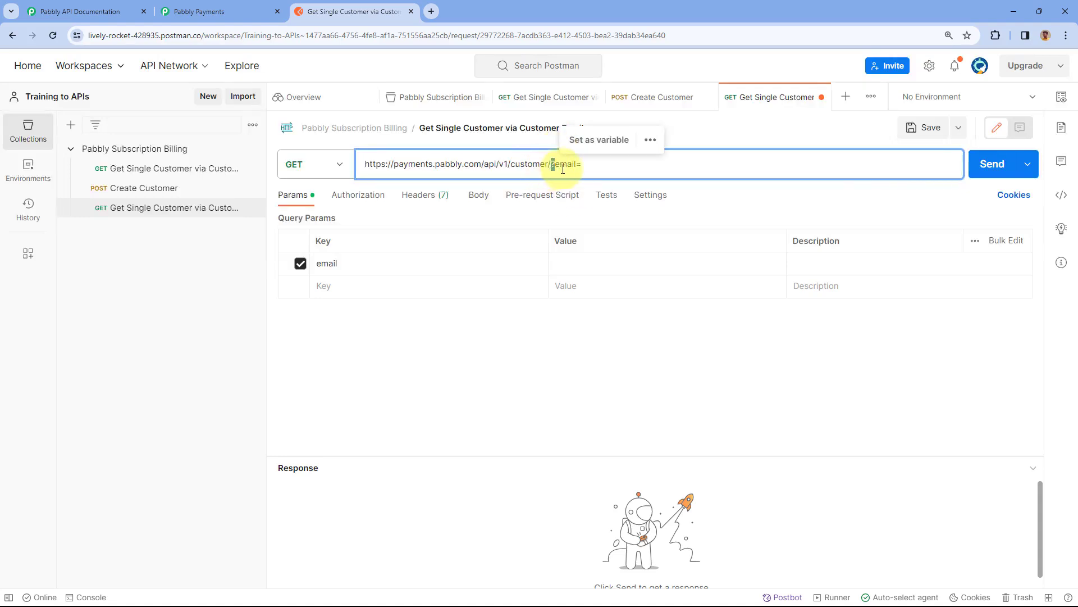
key(End)
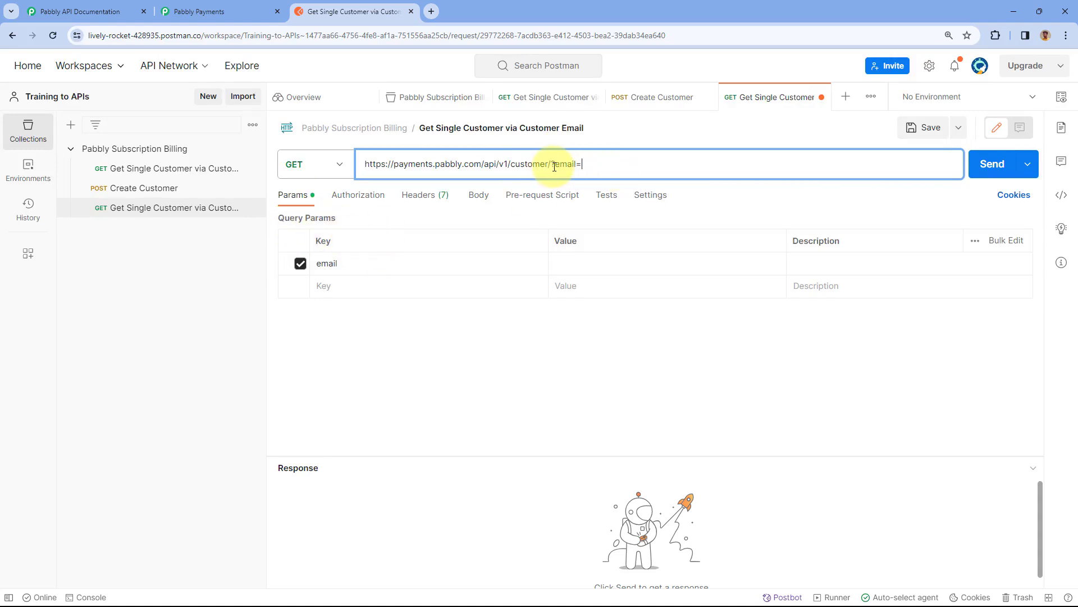
key(BackSpace)
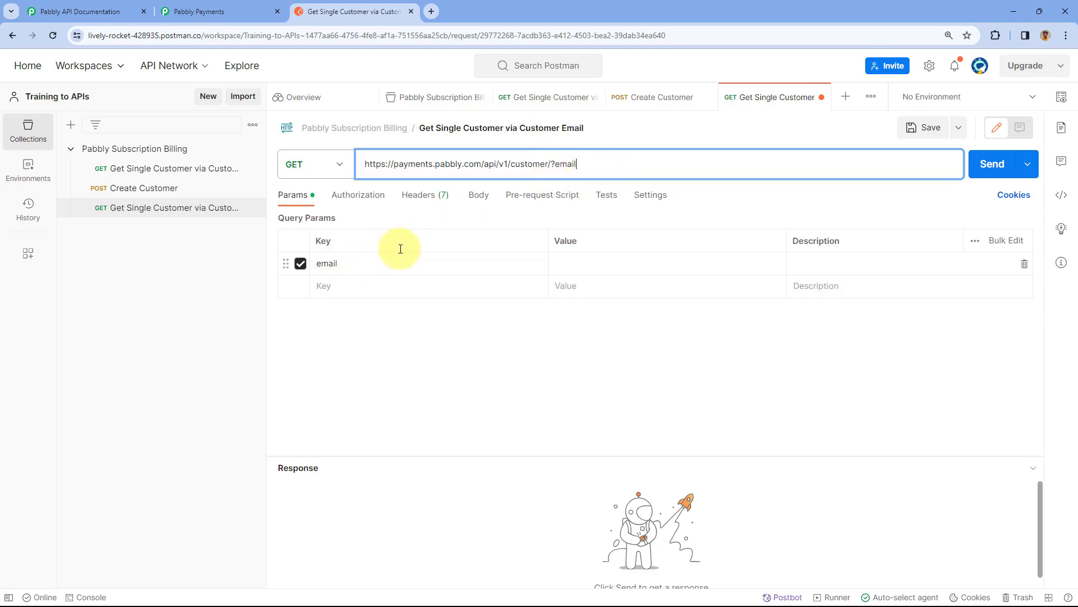
key(BackSpace)
key(BackSpace)
key(BackSpace)
key(BackSpace)
key(BackSpace)
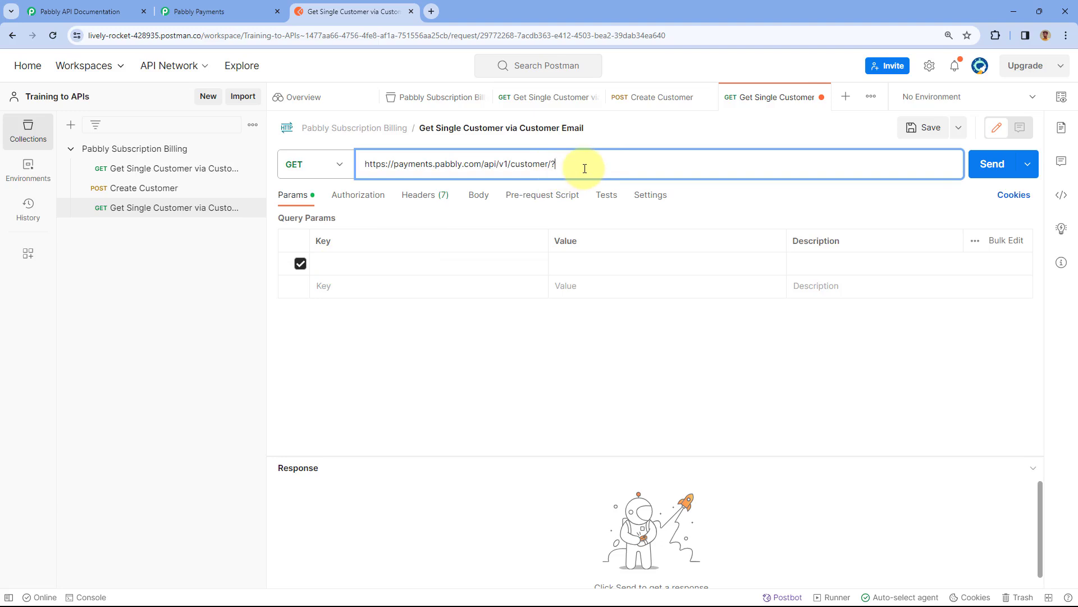
key(BackSpace)
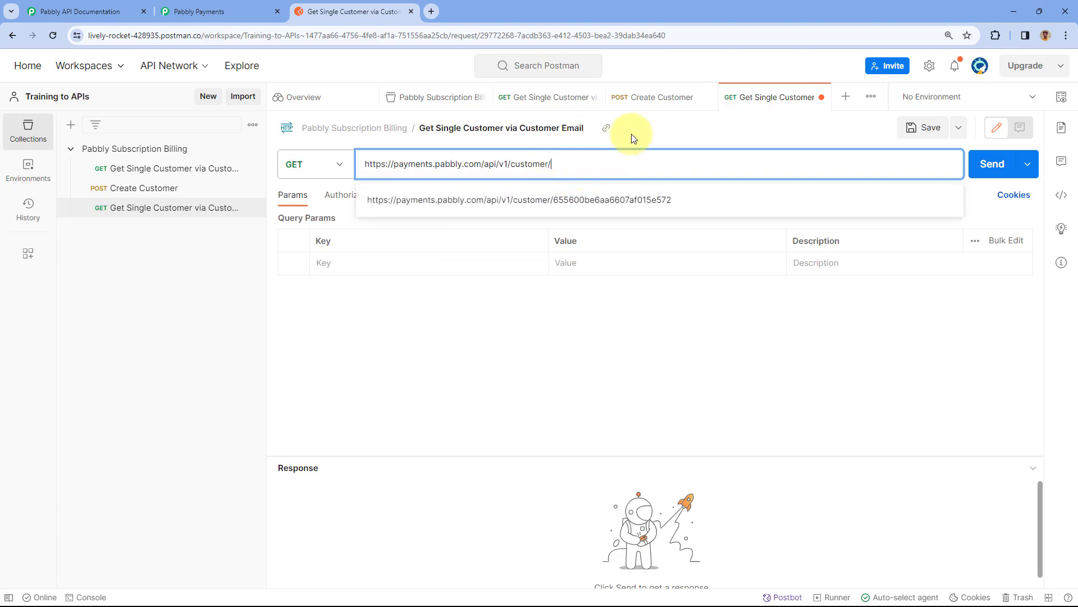
click(619, 139)
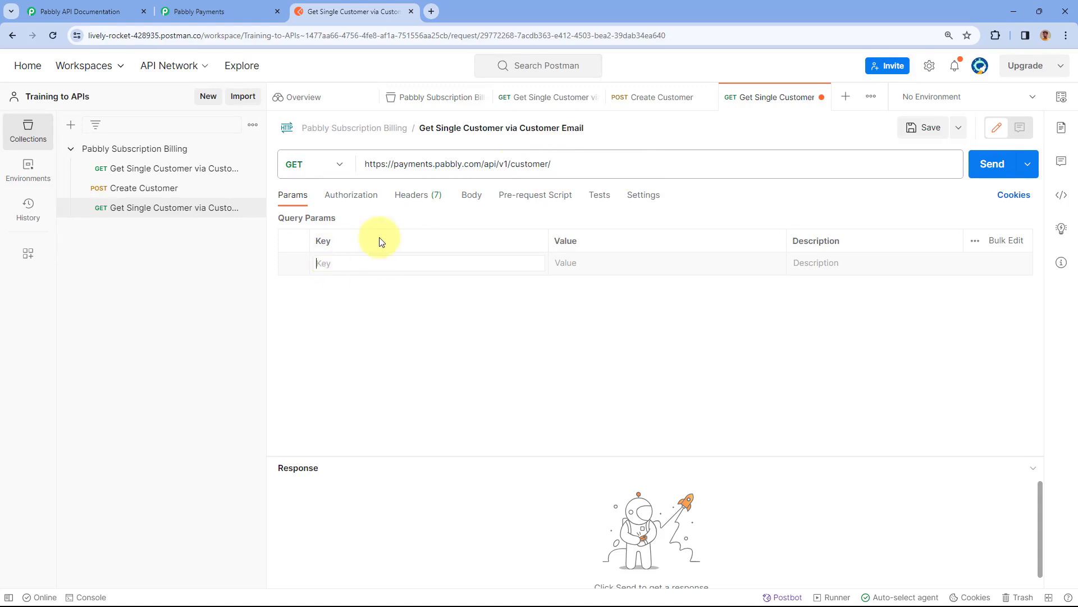
Step: Add a query parameter with the key email and extend the request URL to end in ?email=
click(350, 257)
text(email)
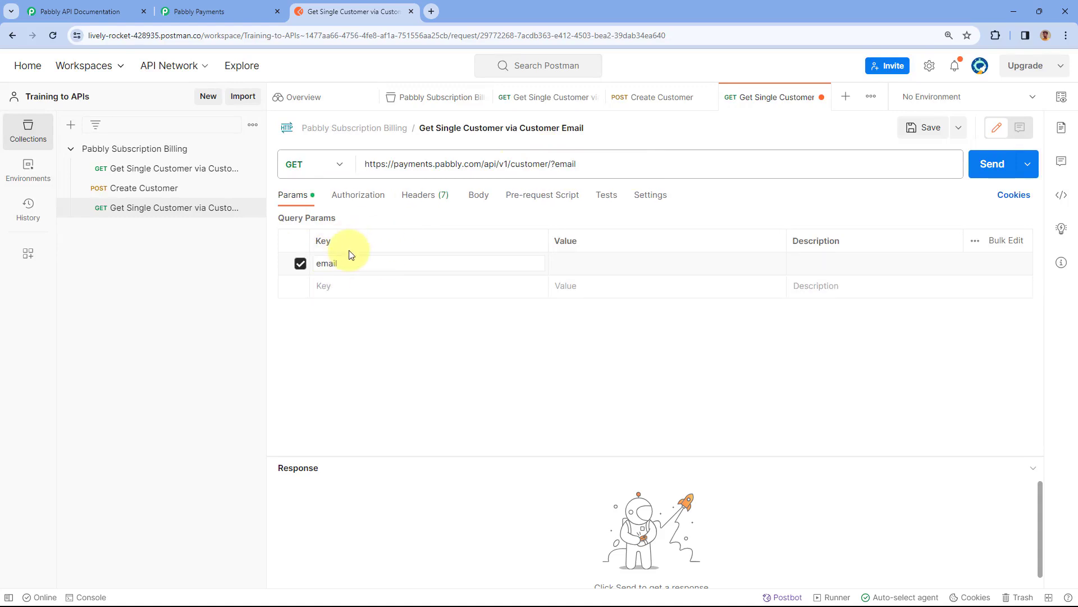
click(584, 264)
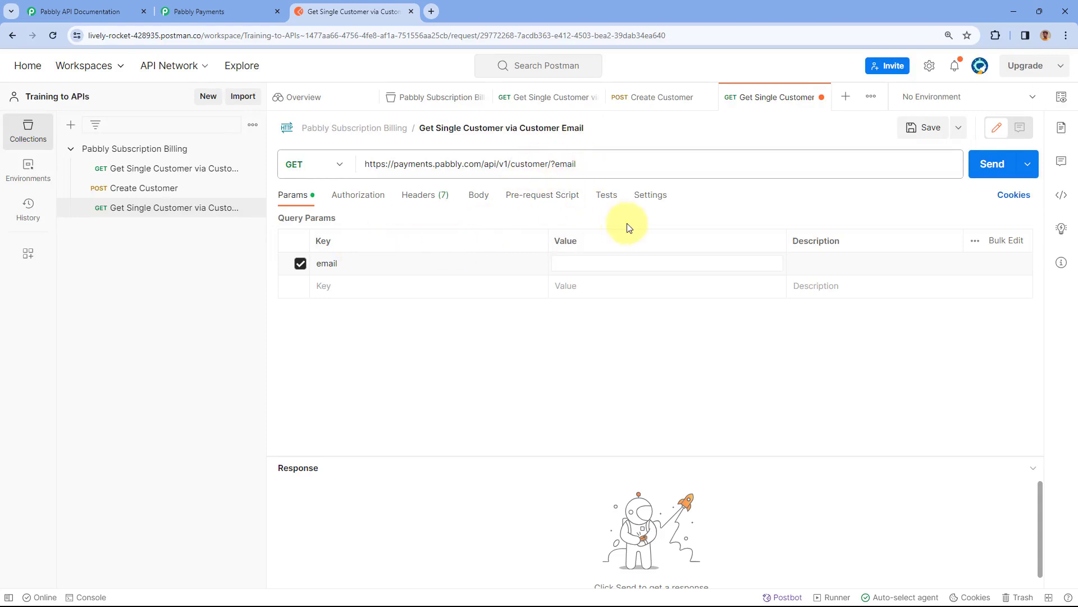
click(584, 166)
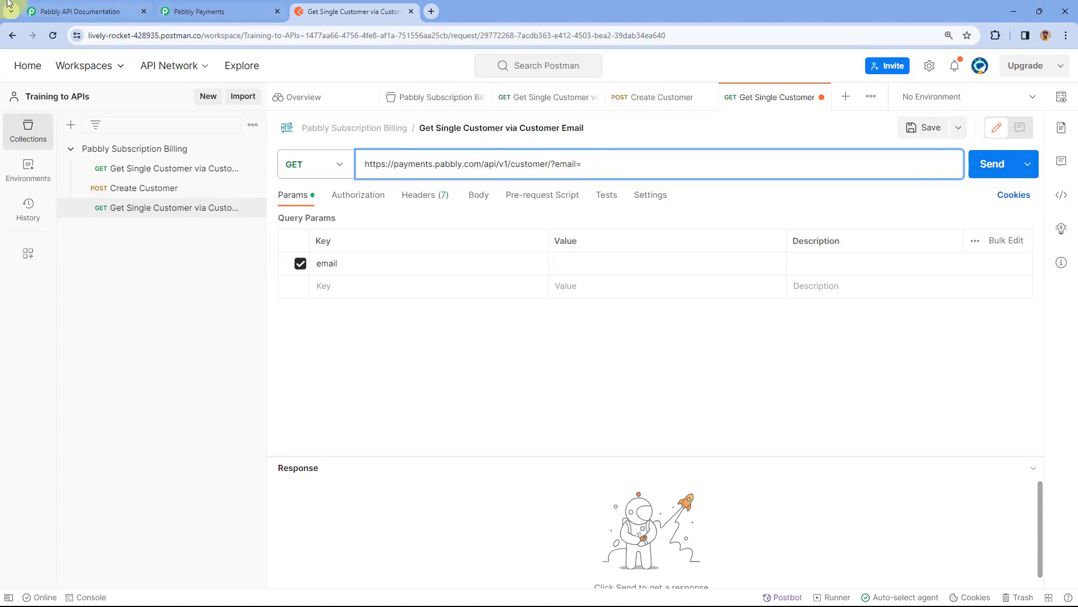
Step: Copy the customer's email address from the customer details in Pabbly Payments and return to Postman
click(199, 11)
scroll(691, 223, up, 15)
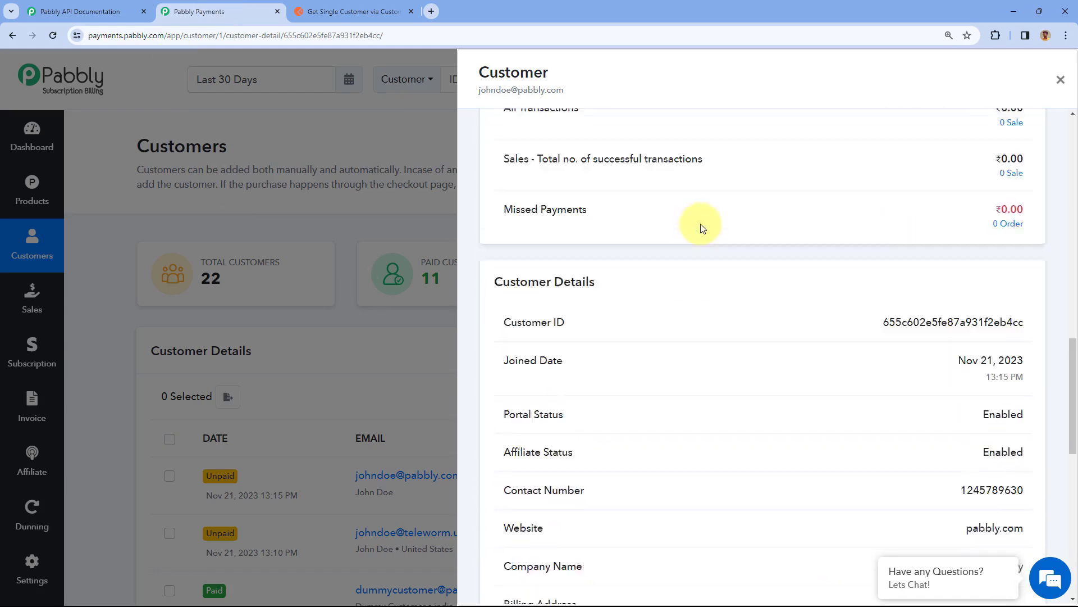
scroll(580, 161, up, 3)
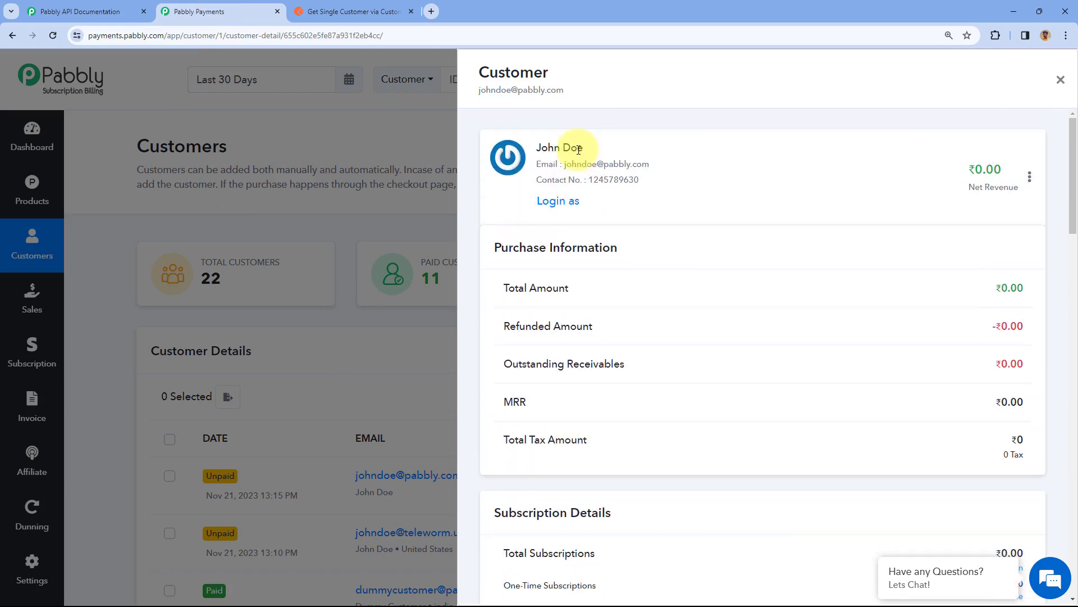
drag(651, 164, 566, 164)
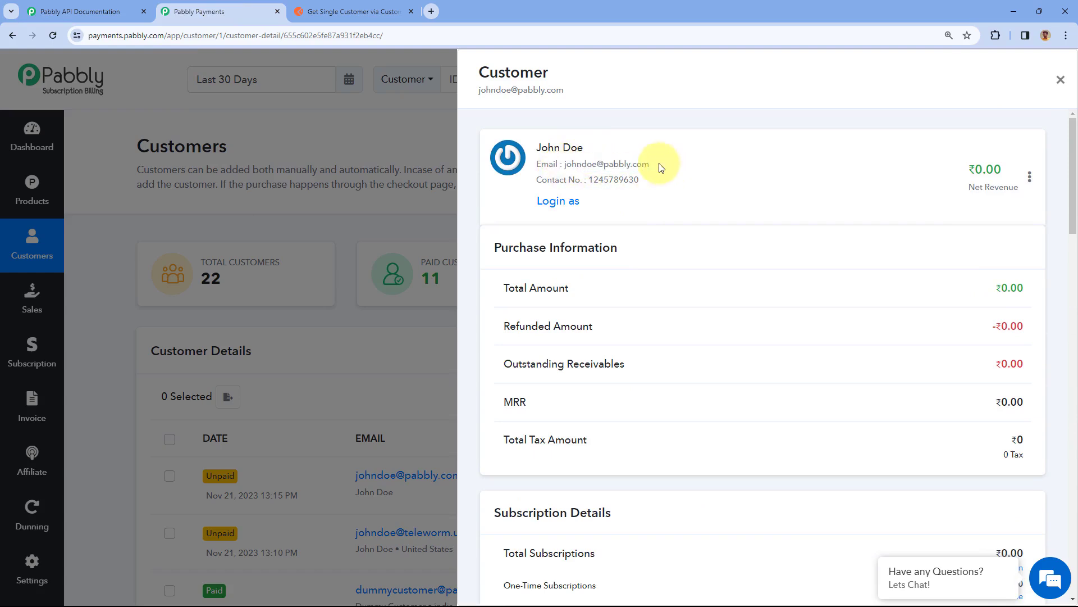
drag(657, 164, 562, 163)
right_click(578, 163)
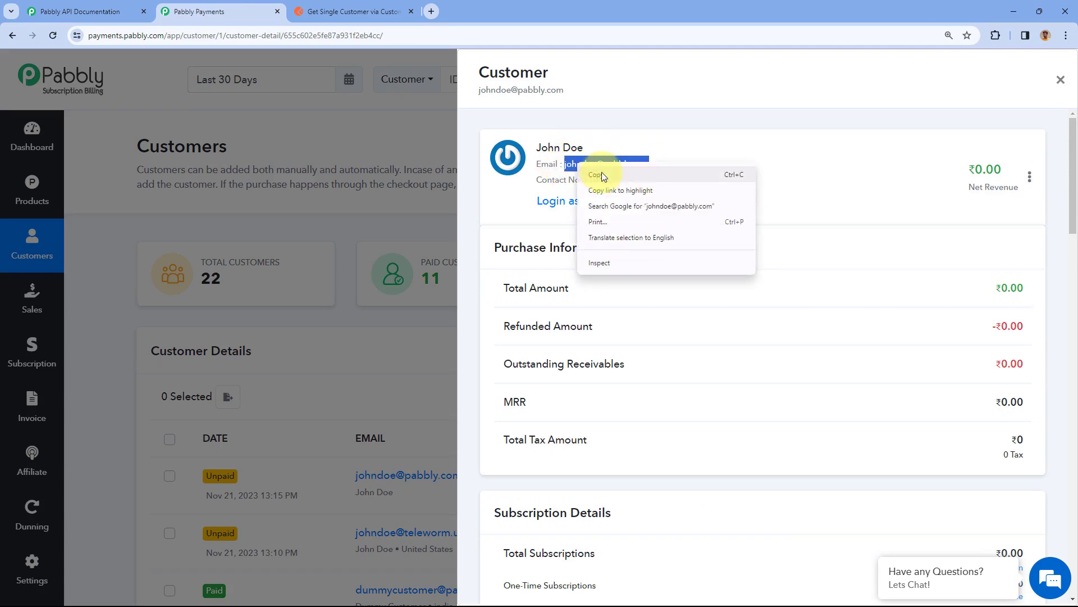
click(602, 171)
click(345, 11)
click(590, 176)
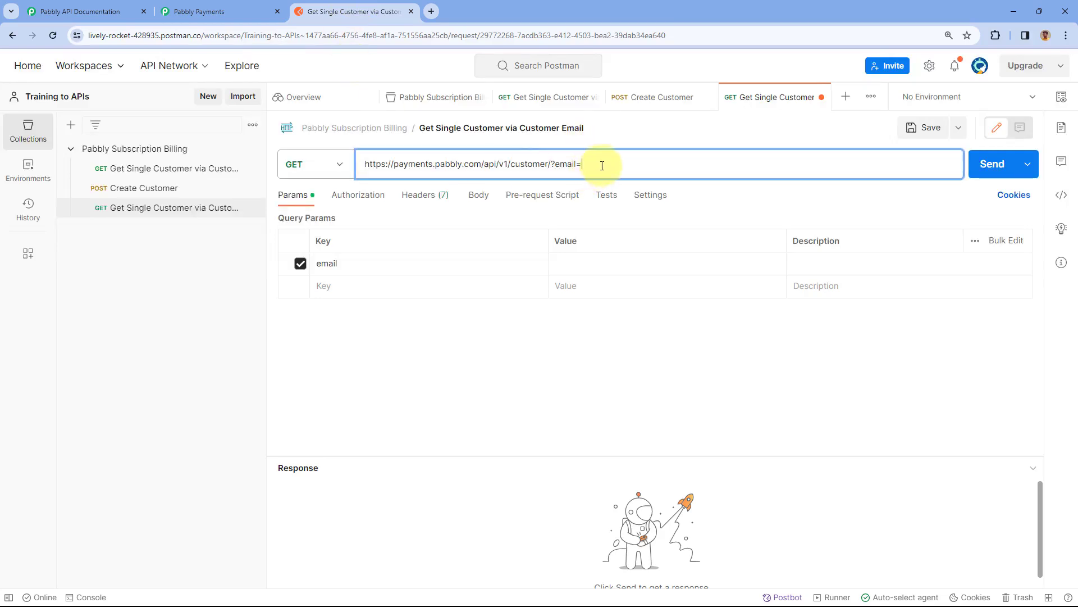
key(ctrl+v)
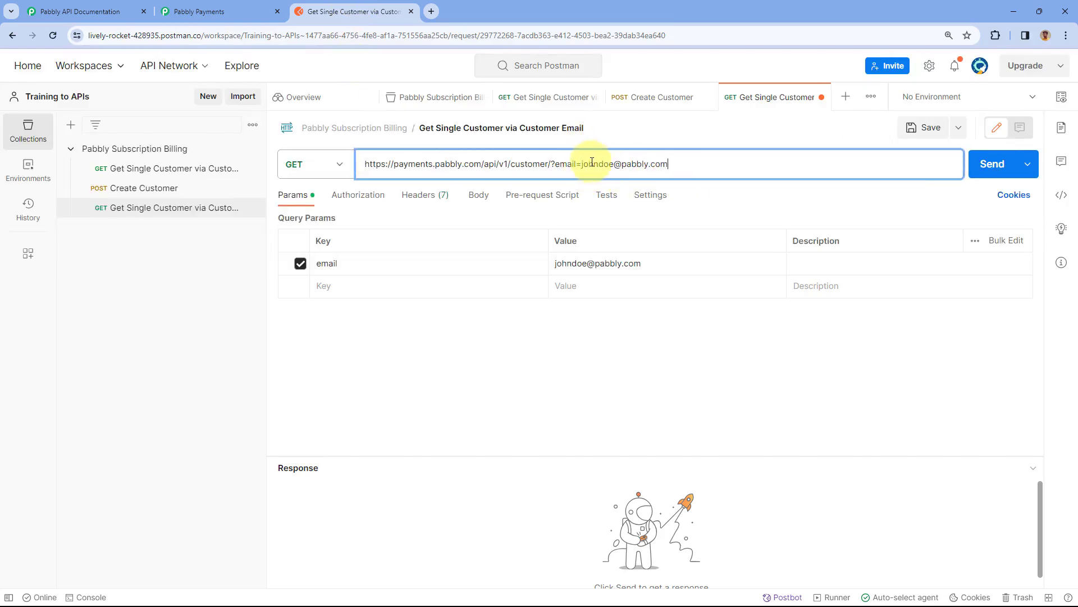
key(ctrl+z)
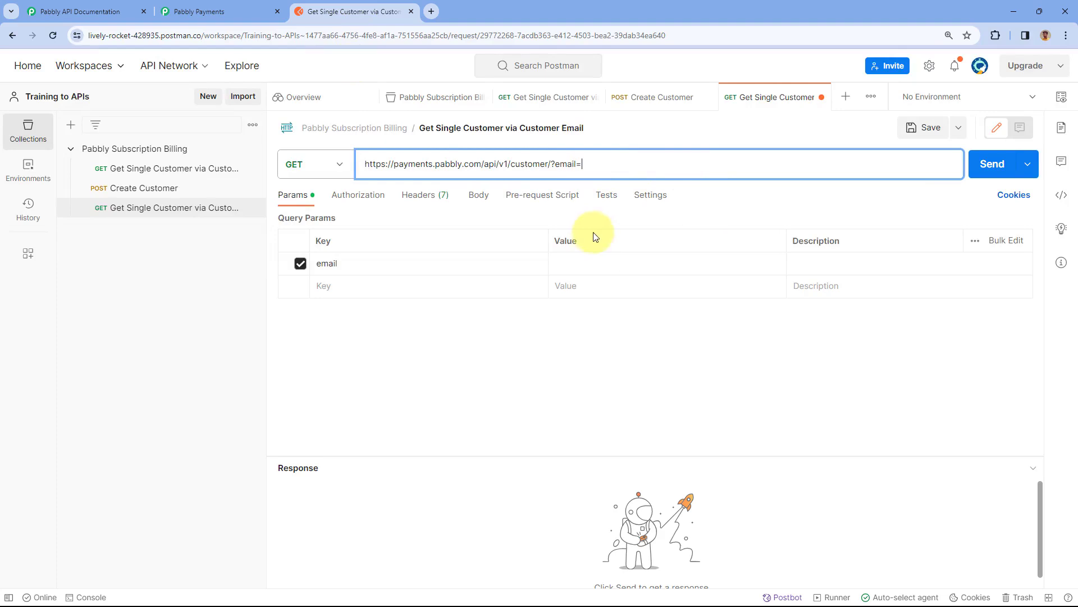
Step: Paste the copied customer email as the value of the email query parameter
click(319, 234)
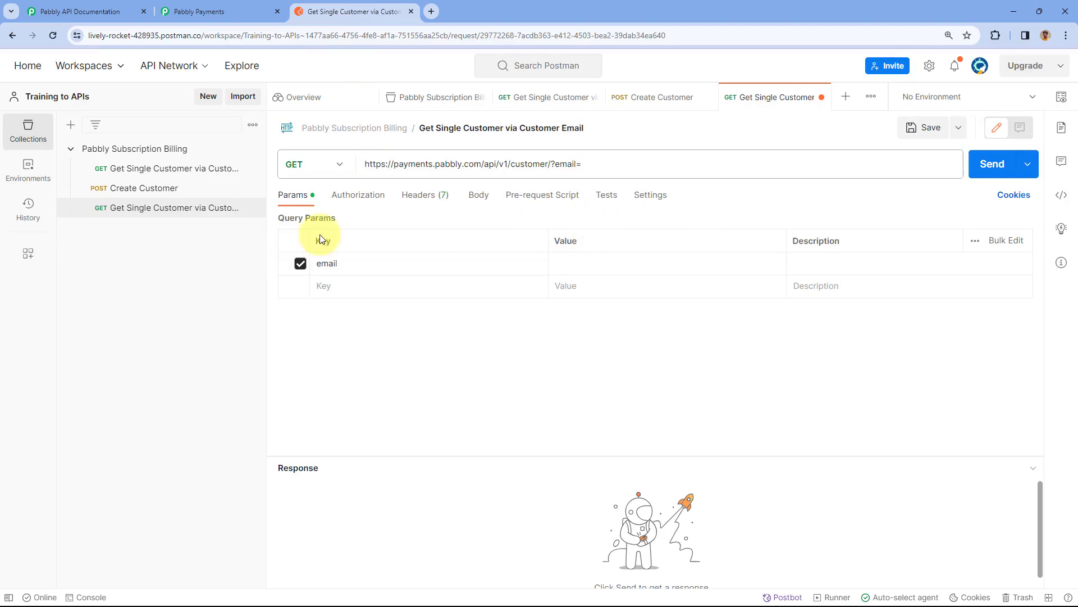
right_click(574, 261)
click(590, 370)
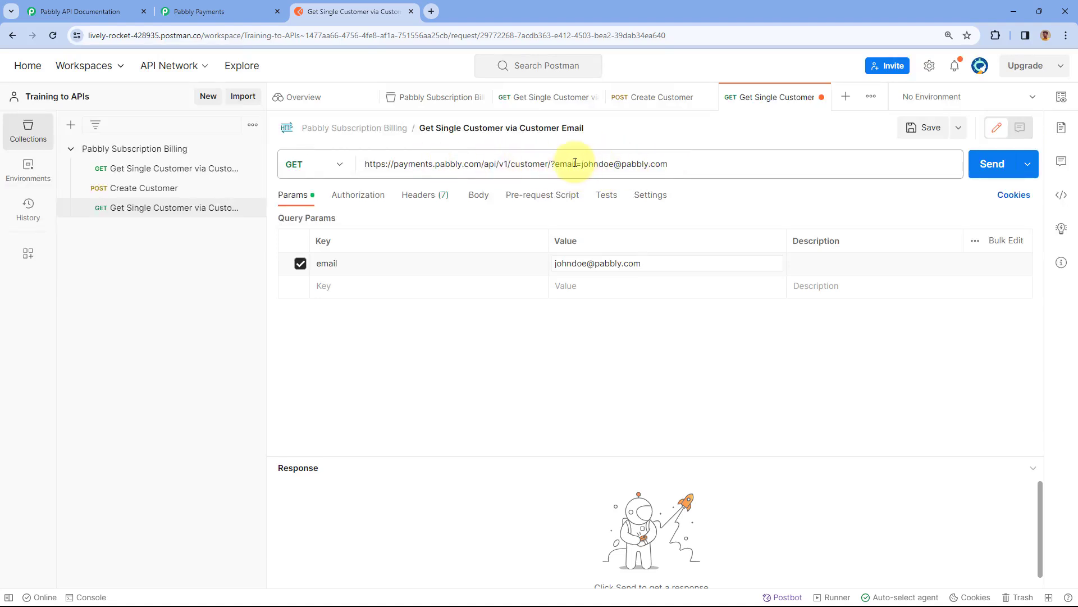
Step: Check the request's headers against the example request for Get Single Customer via Customer Email in the API documentation
click(421, 206)
click(67, 7)
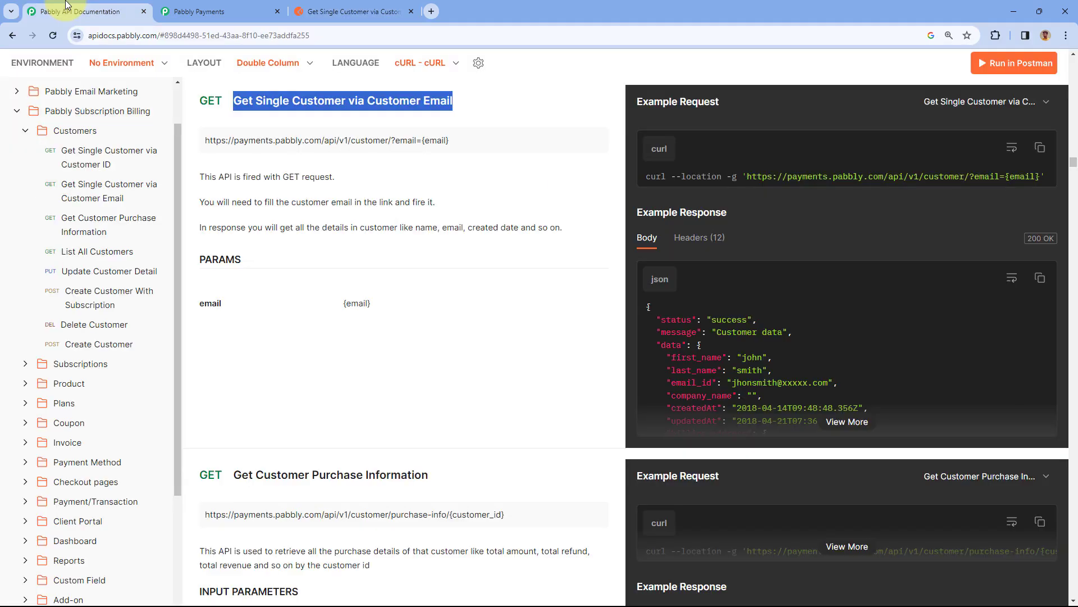
scroll(289, 231, up, 1)
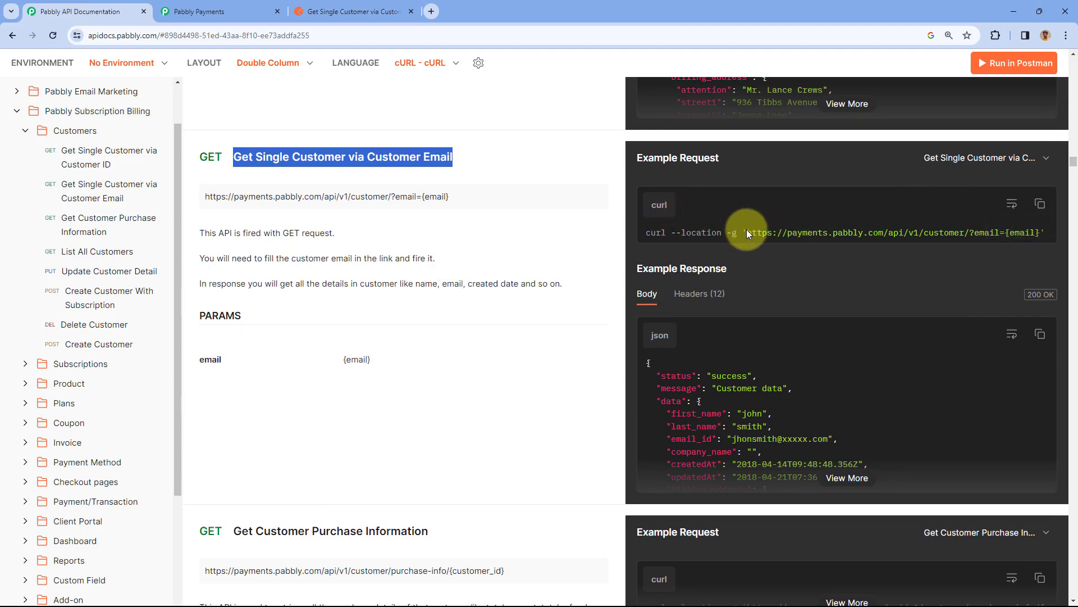
drag(747, 232, 1040, 228)
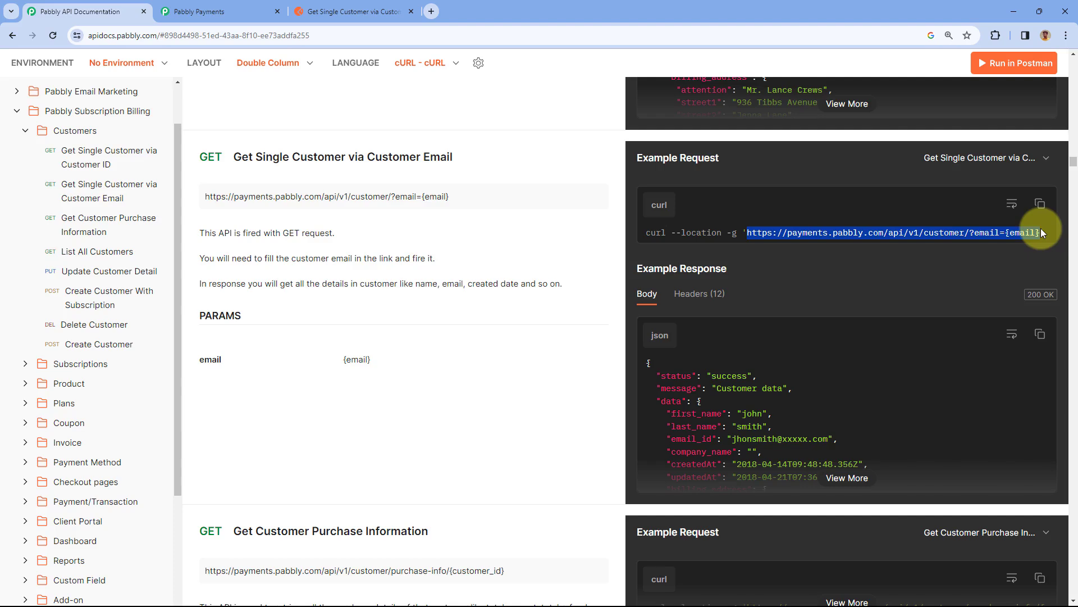
click(494, 241)
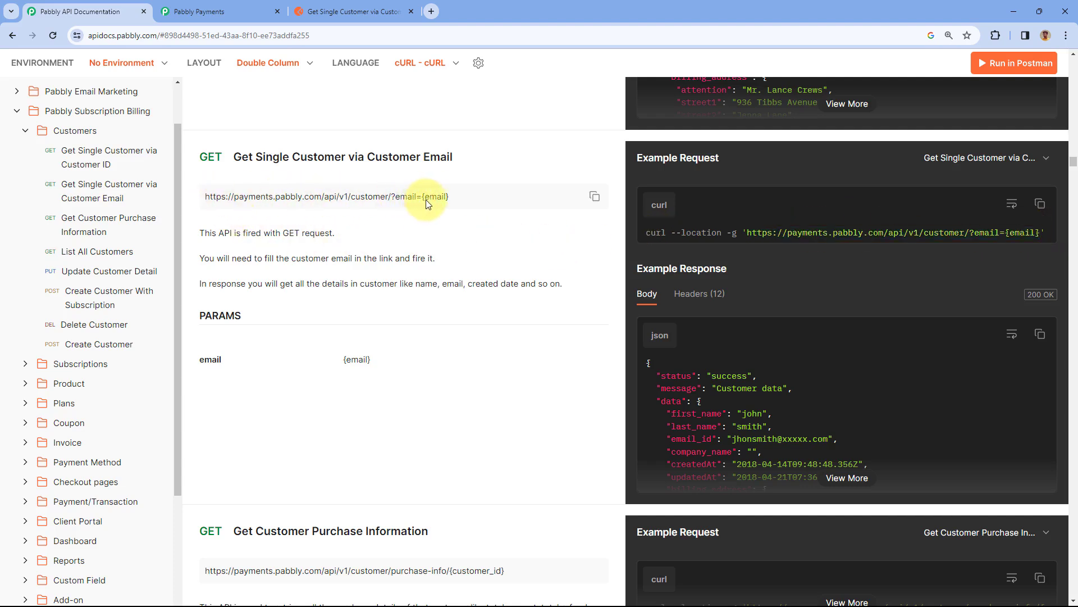
Step: Return to Postman and review the request's authorization settings and its query parameters
click(325, 5)
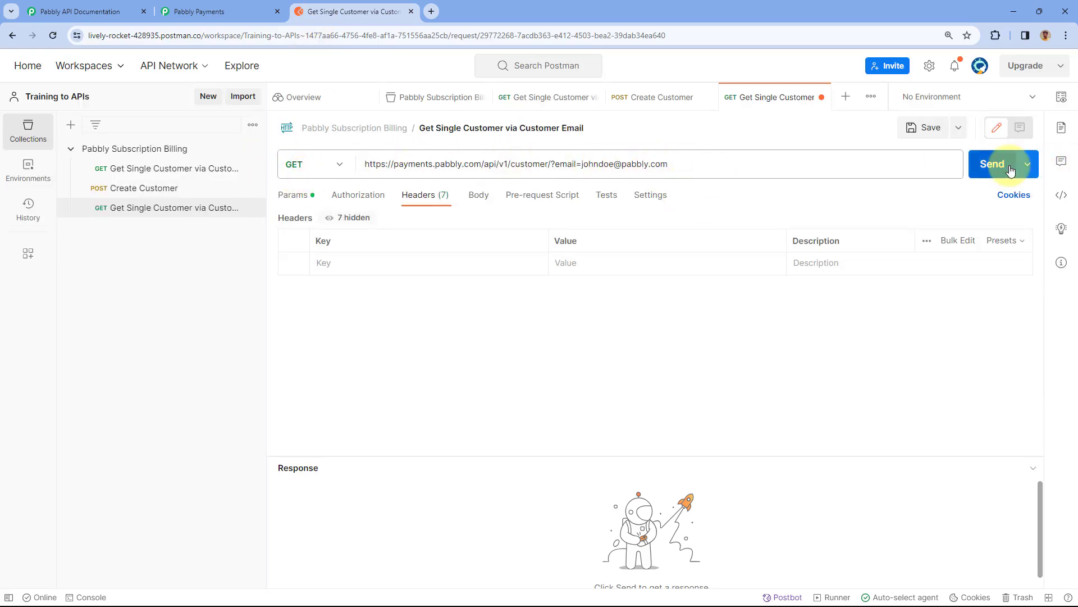
click(371, 201)
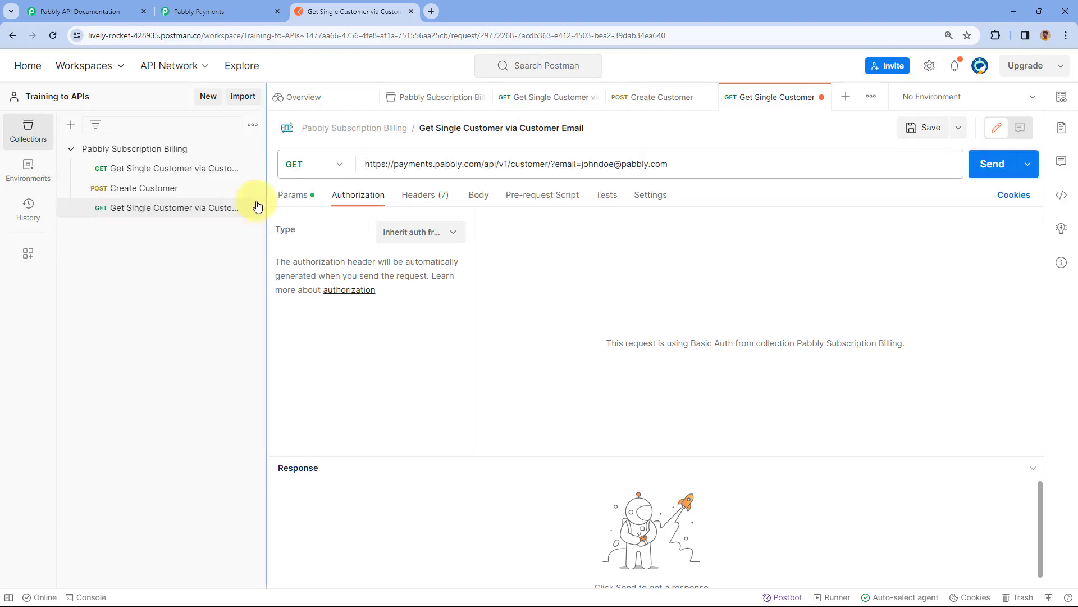
click(293, 195)
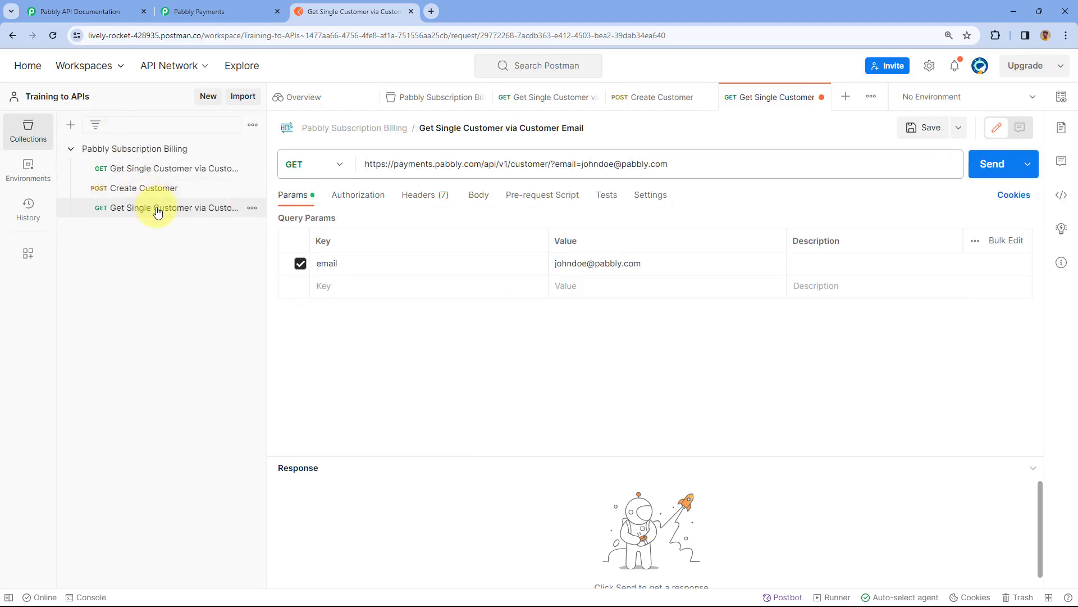
Step: Send the GET request, enlarge the response area and read through the returned customer data
click(999, 168)
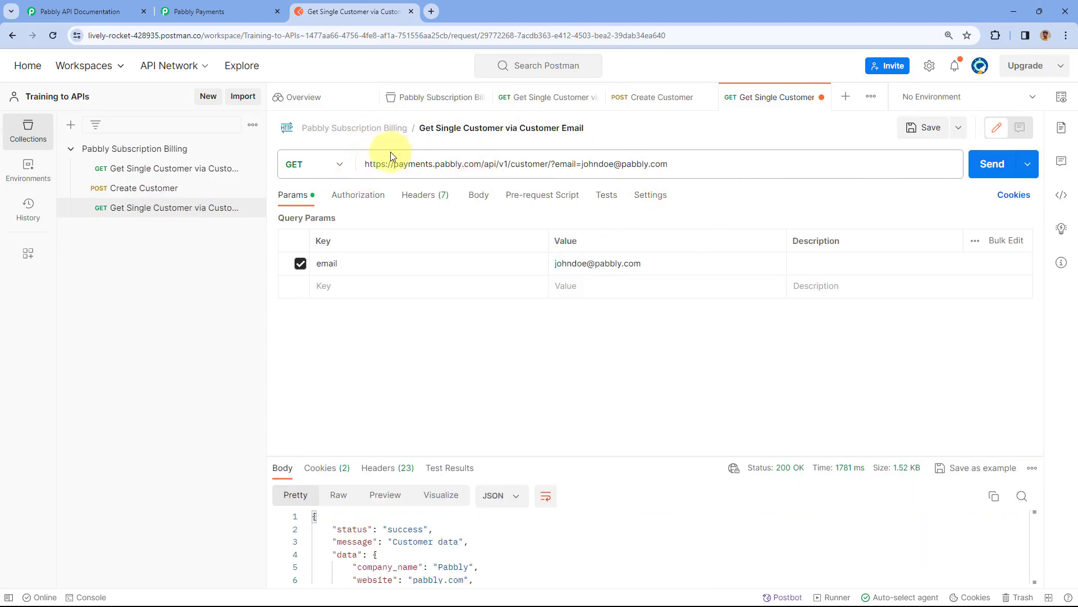
drag(503, 455, 524, 303)
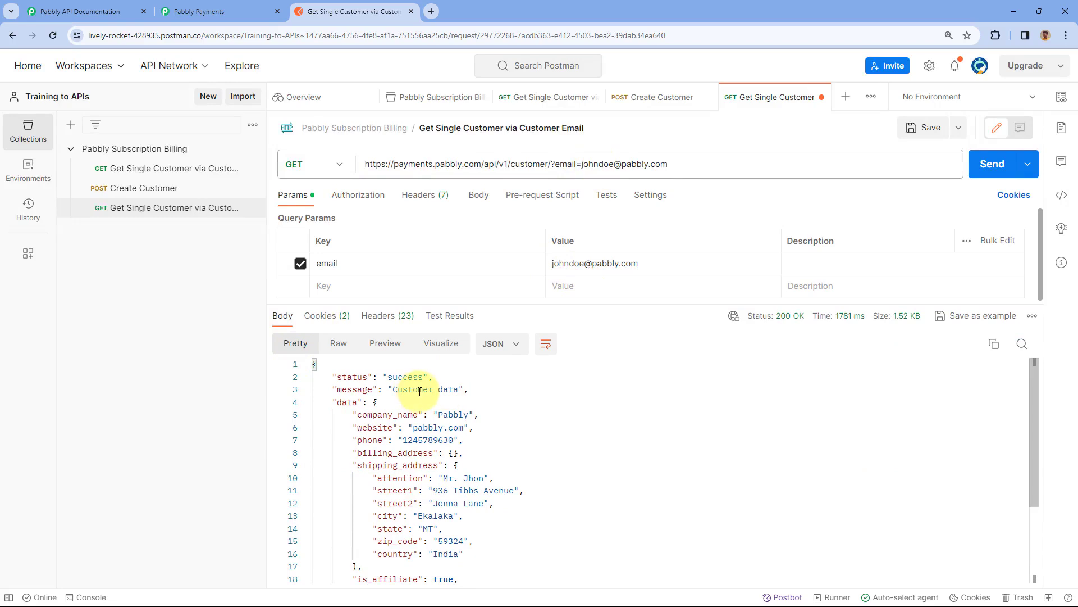
scroll(420, 392, down, 3)
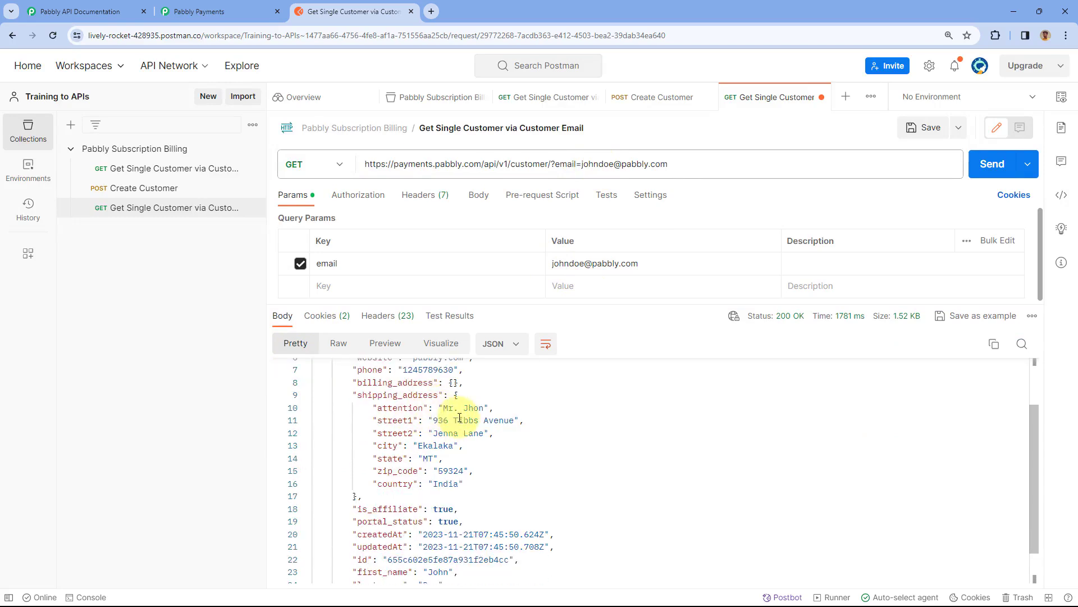
scroll(459, 417, up, 1)
scroll(443, 410, up, 1)
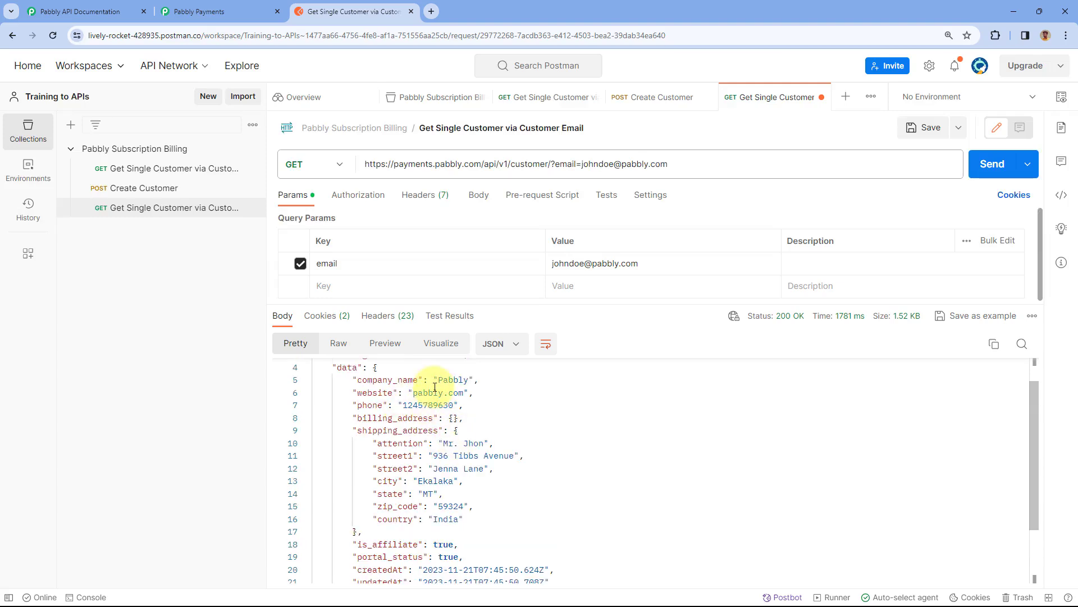
scroll(446, 379, down, 3)
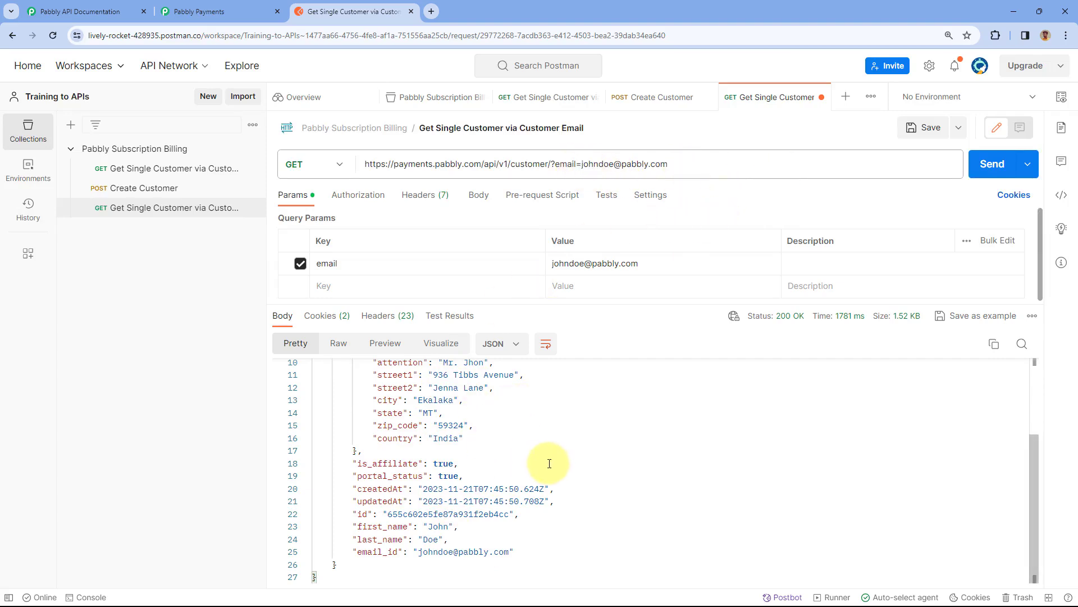
Step: Change the display format of the response body to Text
scroll(528, 455, up, 4)
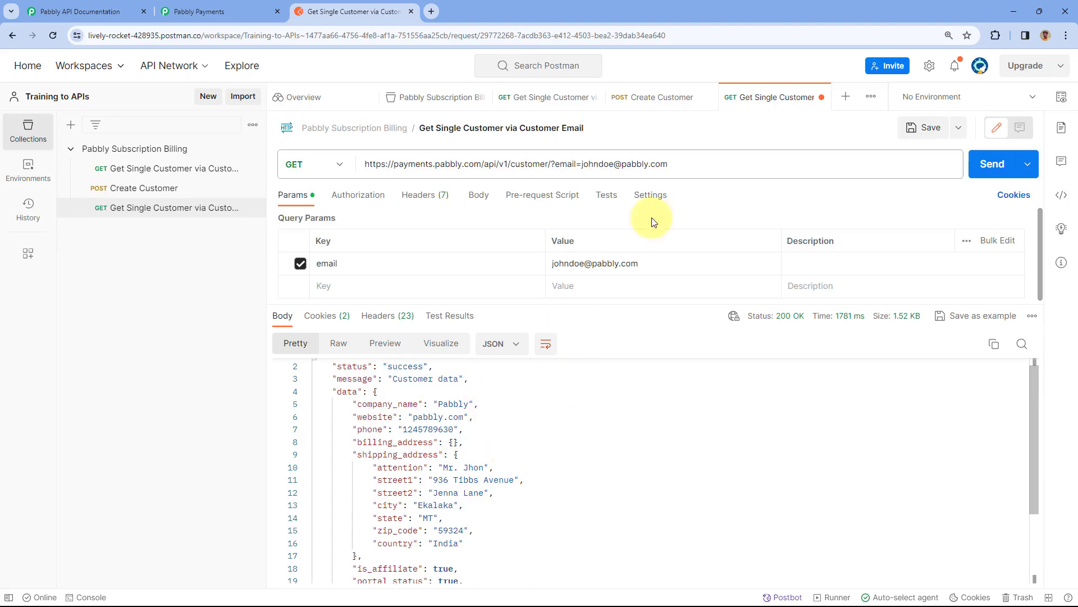
click(513, 344)
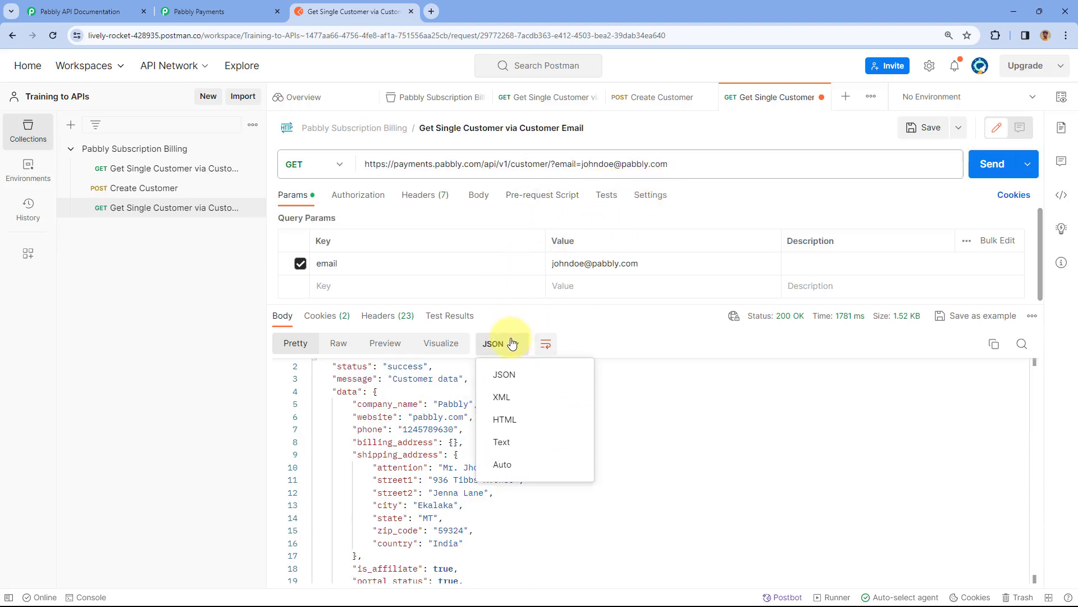
click(505, 443)
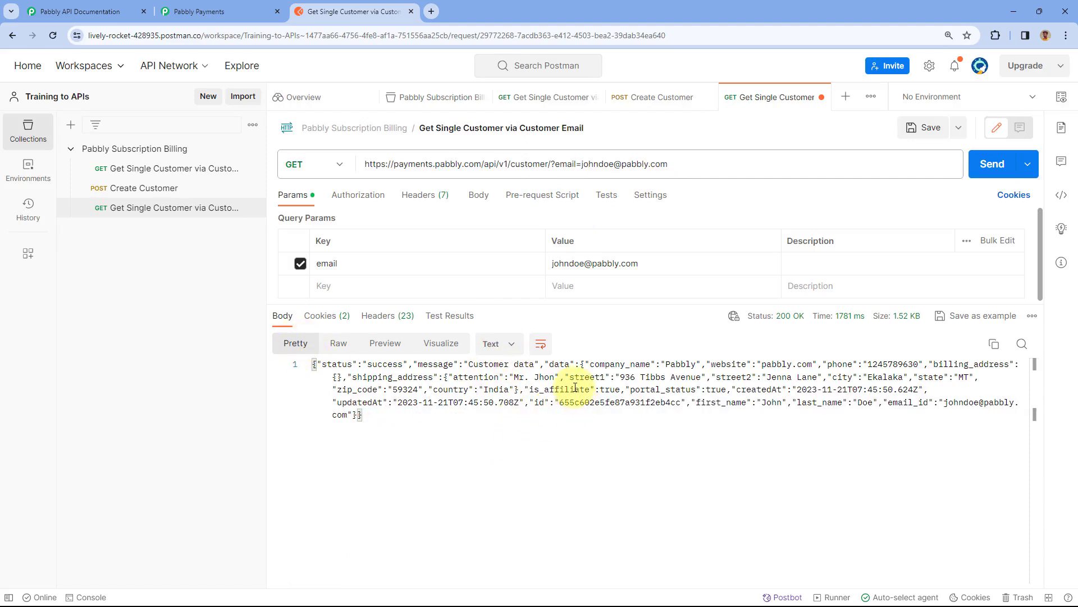
Step: Preview the response body in XML format, switch it back to JSON, and shrink the response area to reveal more of the request settings
click(515, 350)
click(498, 400)
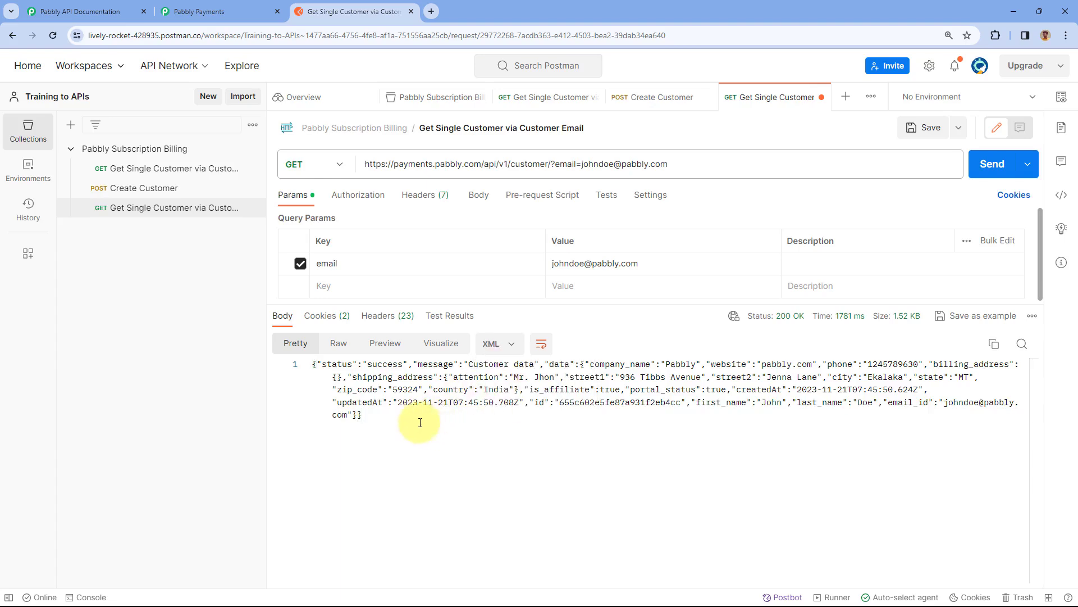
click(498, 344)
click(497, 373)
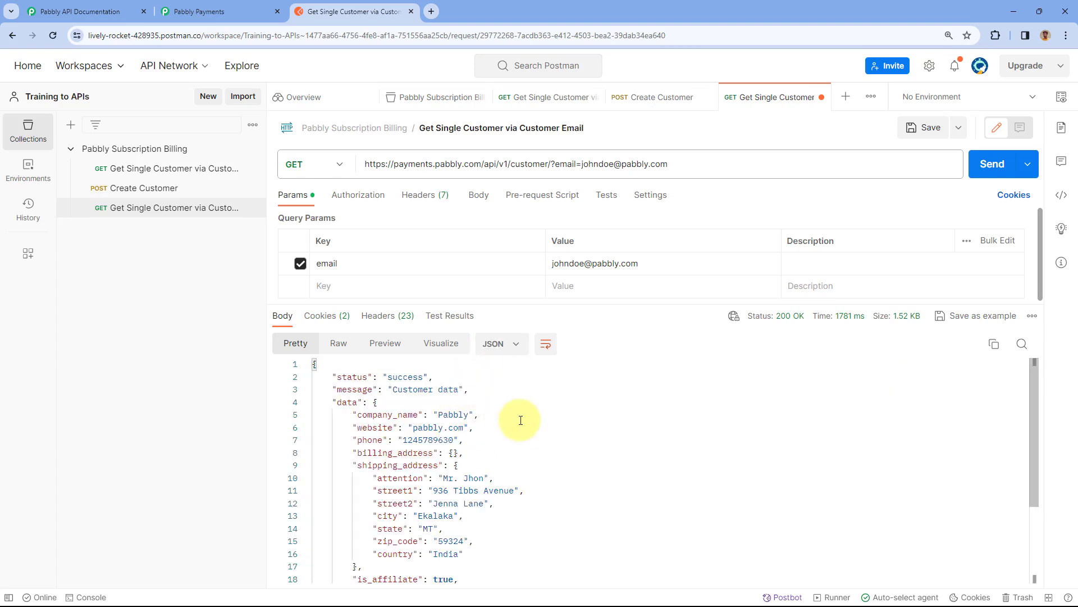
drag(637, 303, 640, 458)
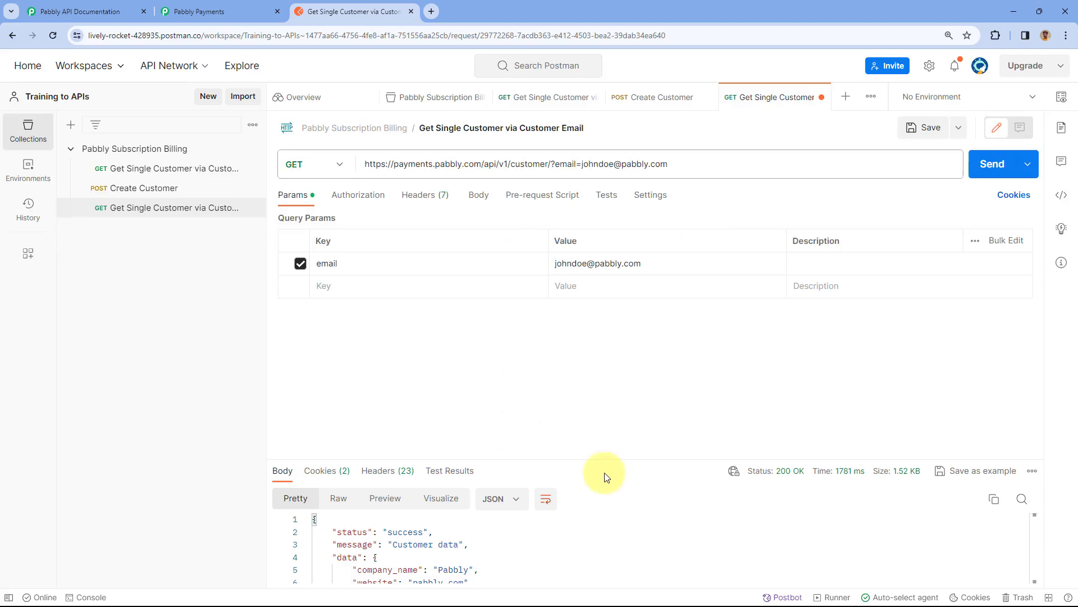
drag(611, 461, 598, 349)
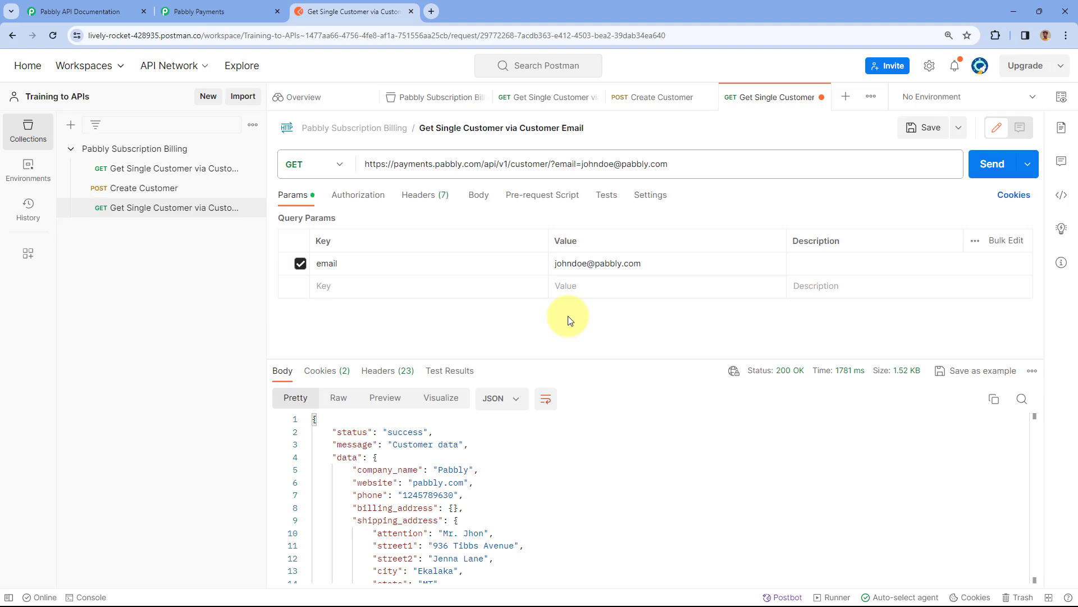
Step: Switch to the Pabbly API documentation, collapse the Customers folder to view the other Subscription Billing categories, and return to Postman
click(90, 12)
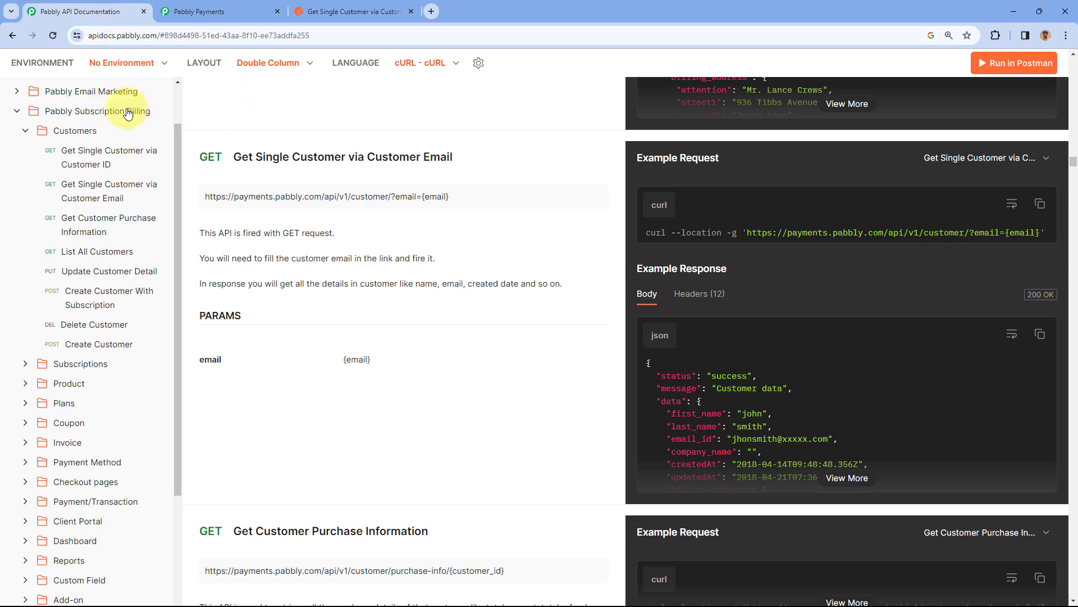
click(25, 131)
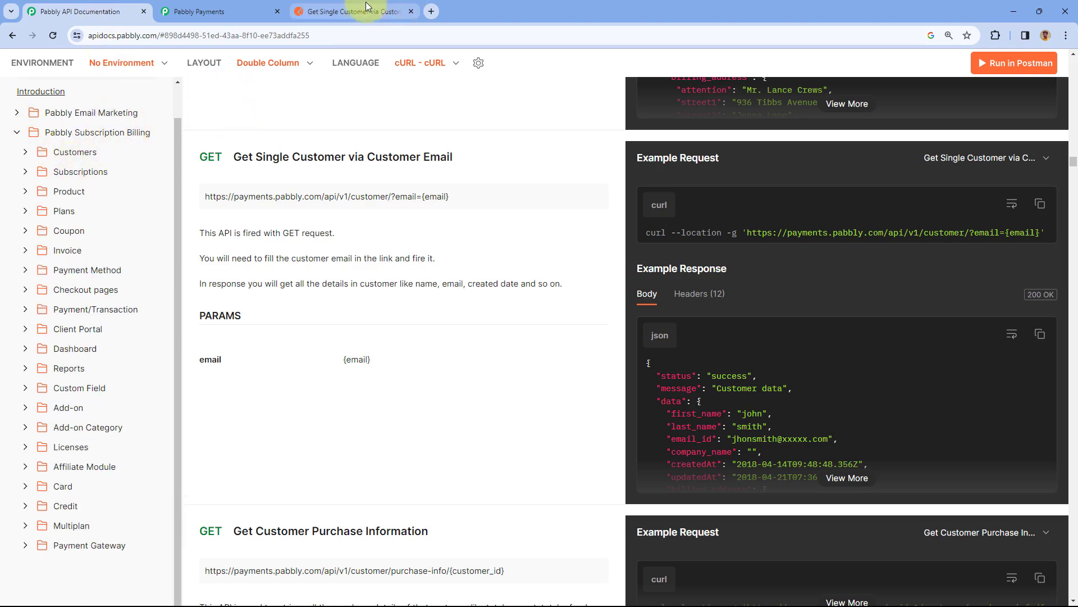
click(328, 7)
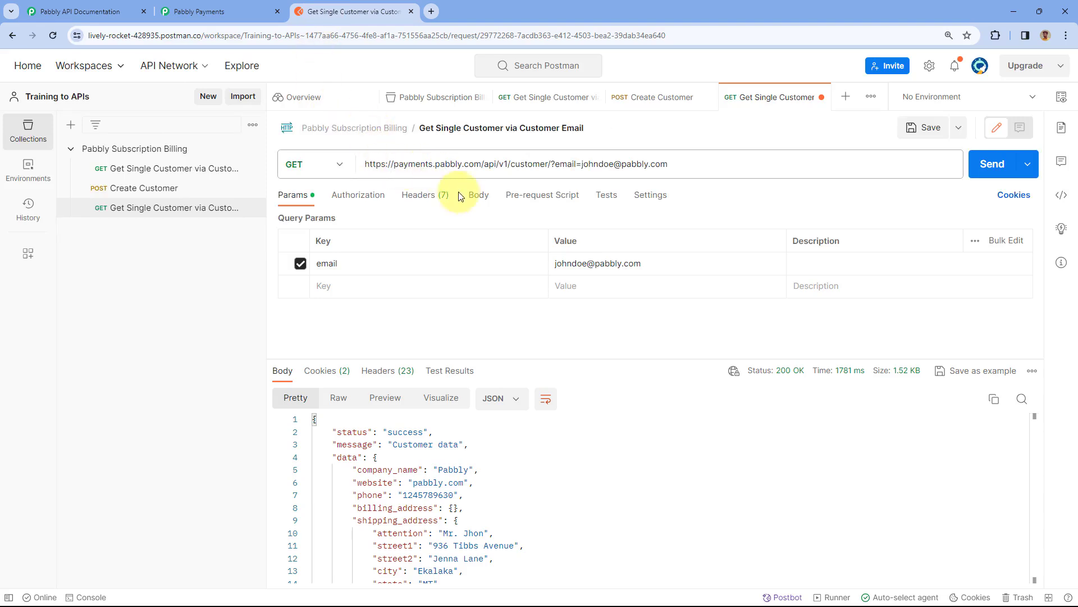